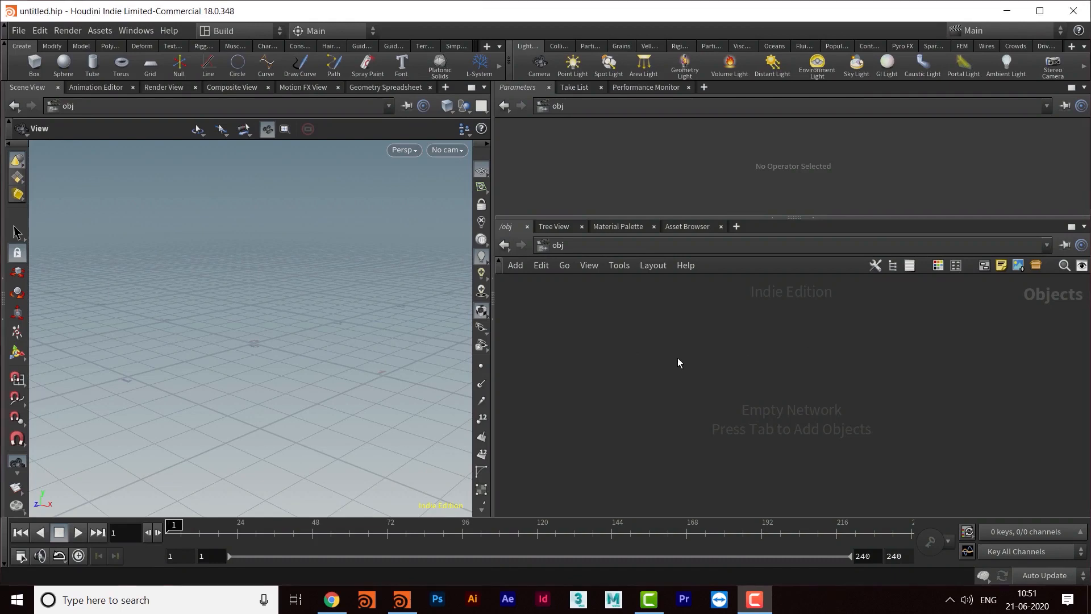
- Add a Geometry object to the empty scene-level network
key(Tab)
text(geo)
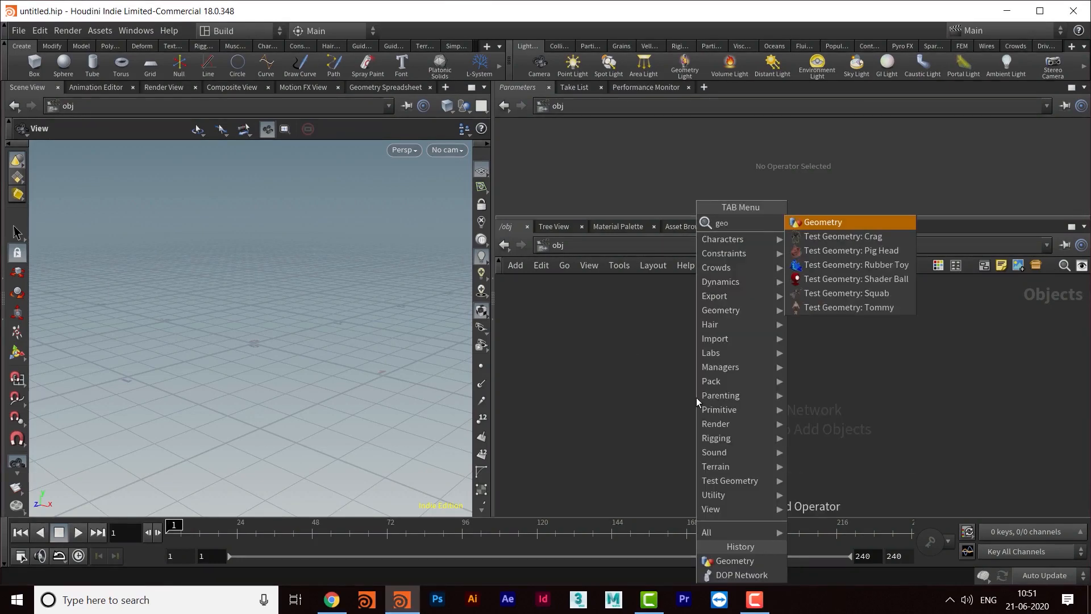
key(Return)
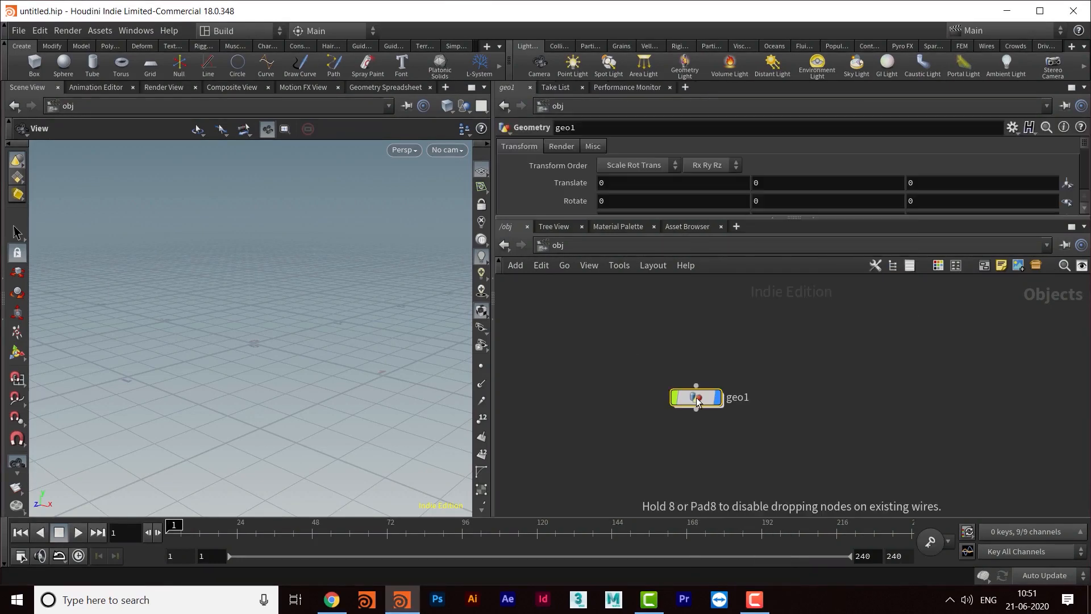
scroll(747, 406, up, 3)
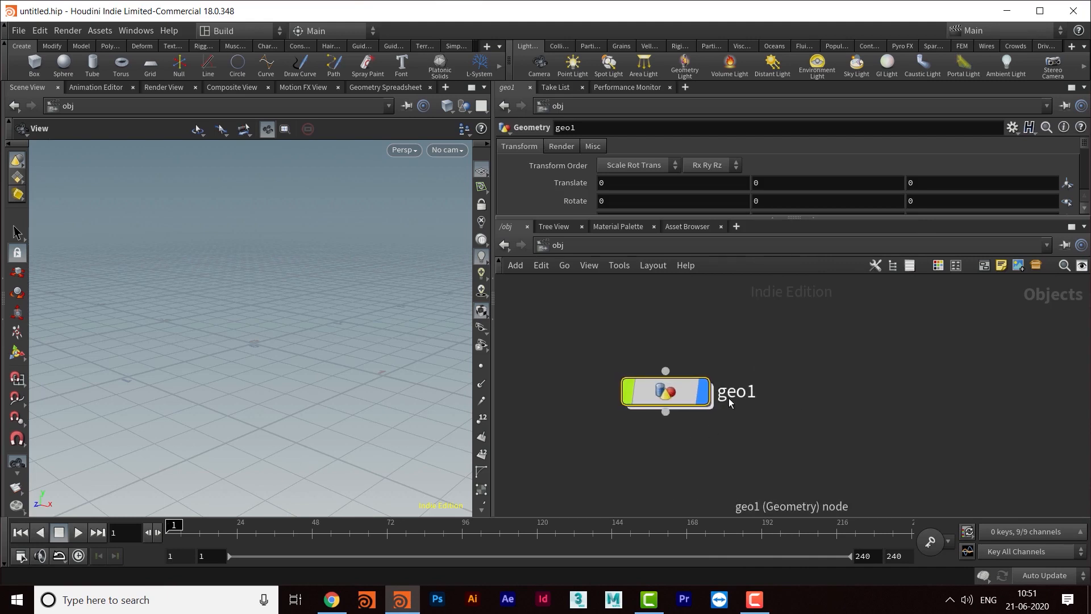
- Rename the new geometry object as Rigid
click(750, 398)
drag(757, 396, 683, 394)
mouse_move(670, 396)
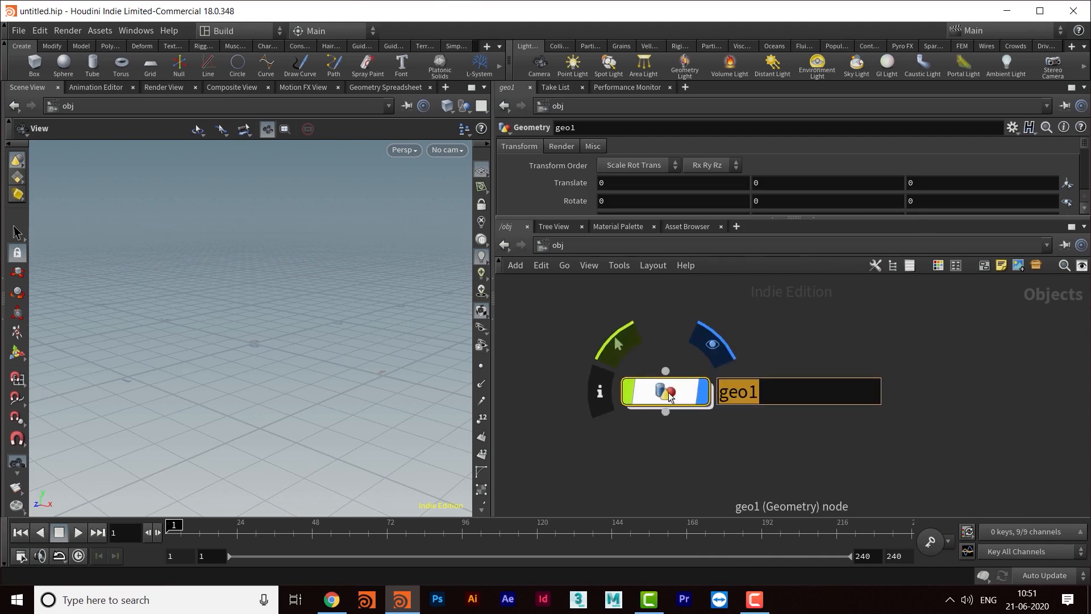
text(Rigid)
key(Return)
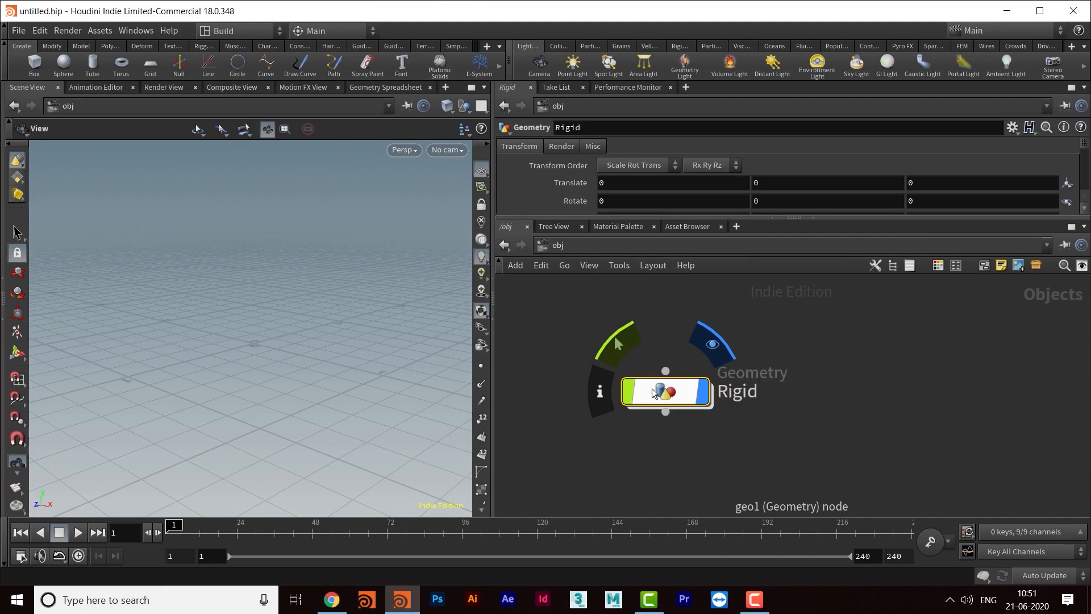
- Add a second Geometry object to the network below the Rigid node
middle_drag(743, 438, 708, 419)
key(Tab)
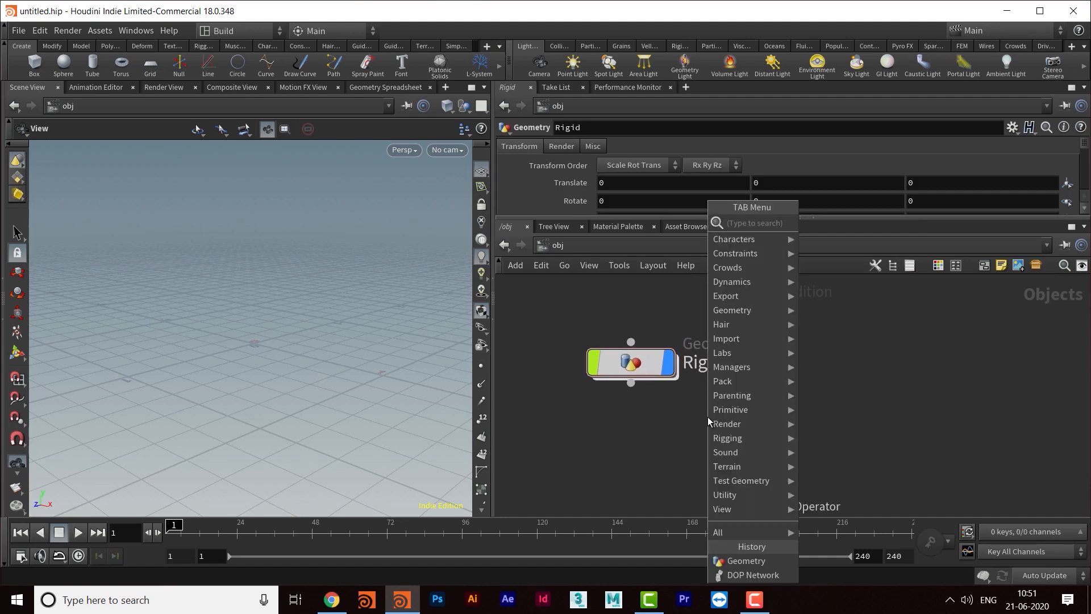
text(geo)
key(Return)
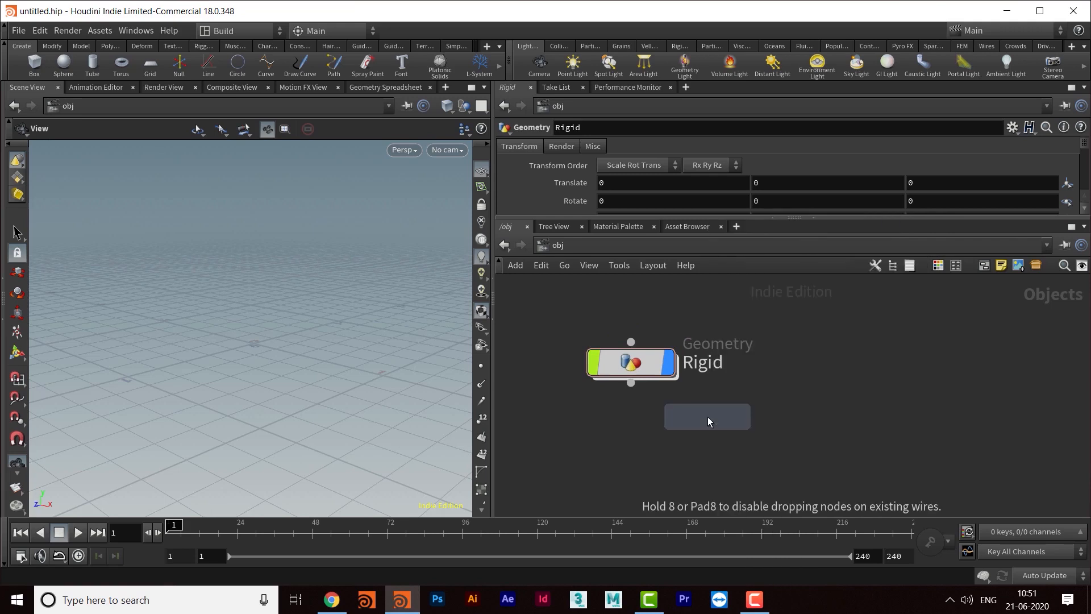
click(708, 417)
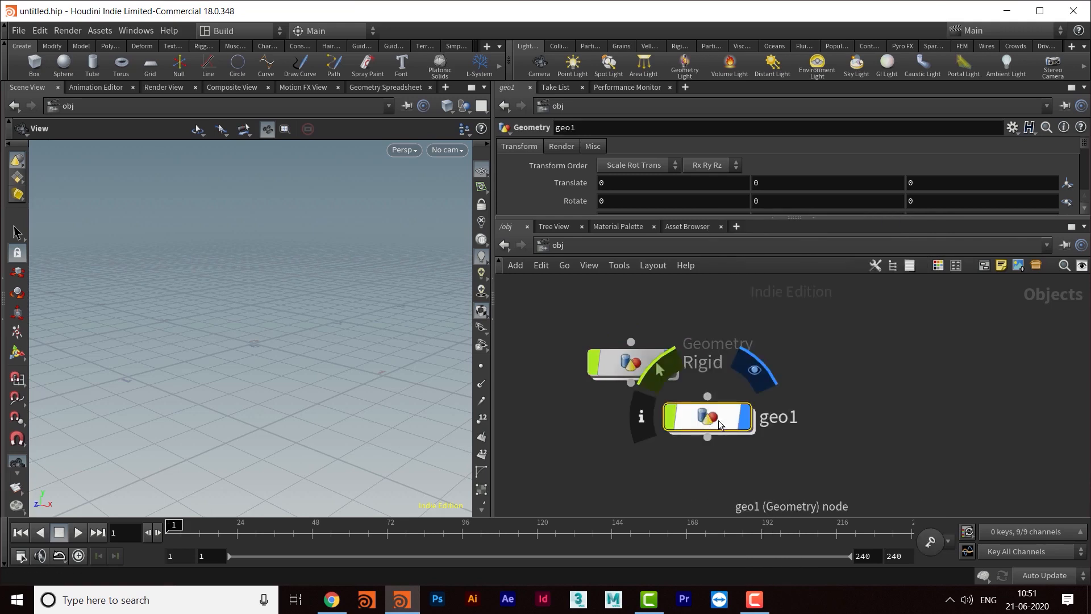
- Move the second geometry object clear of the Rigid node and rename it as Box
drag(721, 425, 768, 436)
middle_drag(935, 477, 860, 465)
click(747, 423)
drag(780, 417, 692, 418)
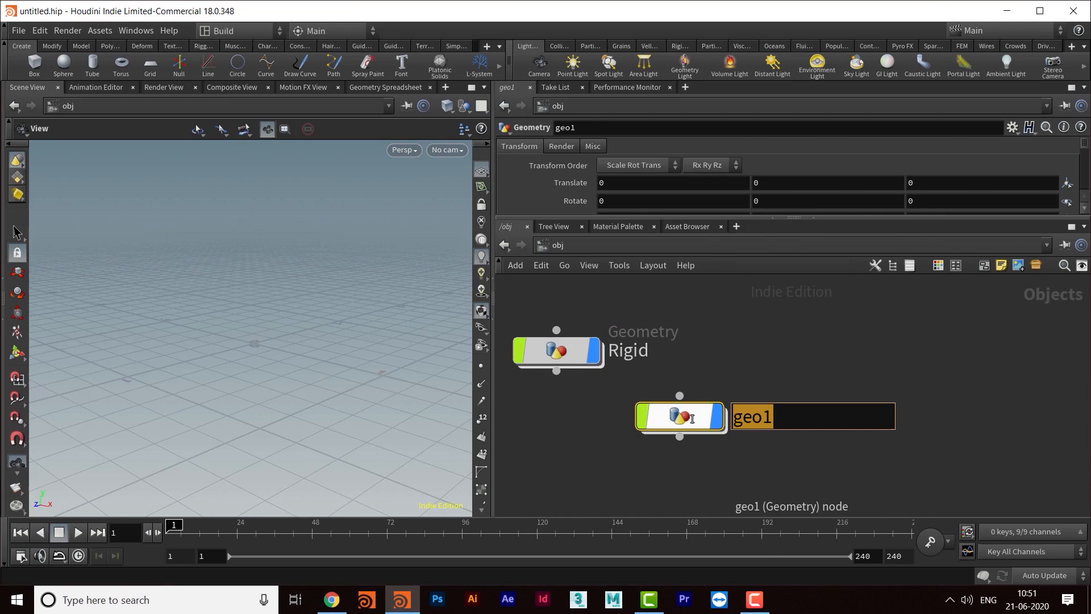
text(Box)
key(Return)
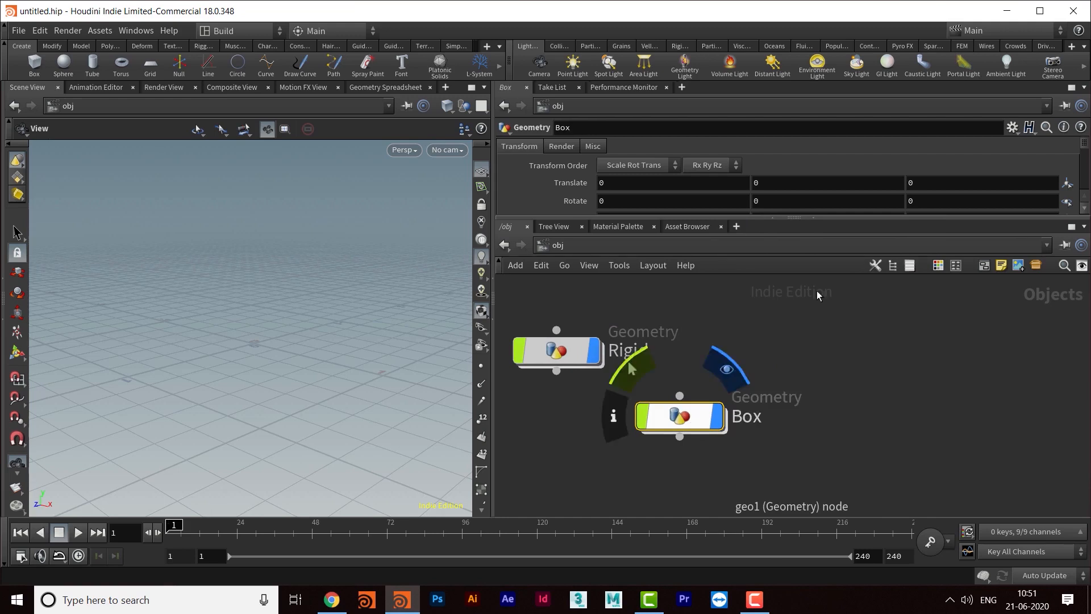
- Add a DOP Network beside the geometry objects and arrange the Box node beneath it
click(862, 356)
key(Tab)
text(dop)
key(Return)
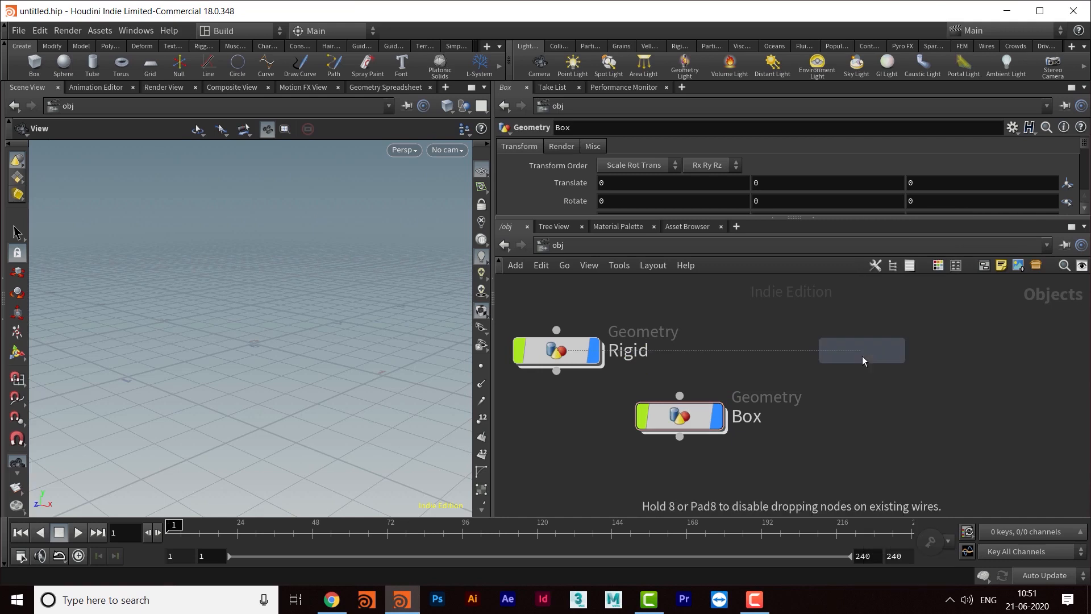
click(861, 355)
drag(859, 439, 852, 430)
middle_drag(710, 428, 759, 490)
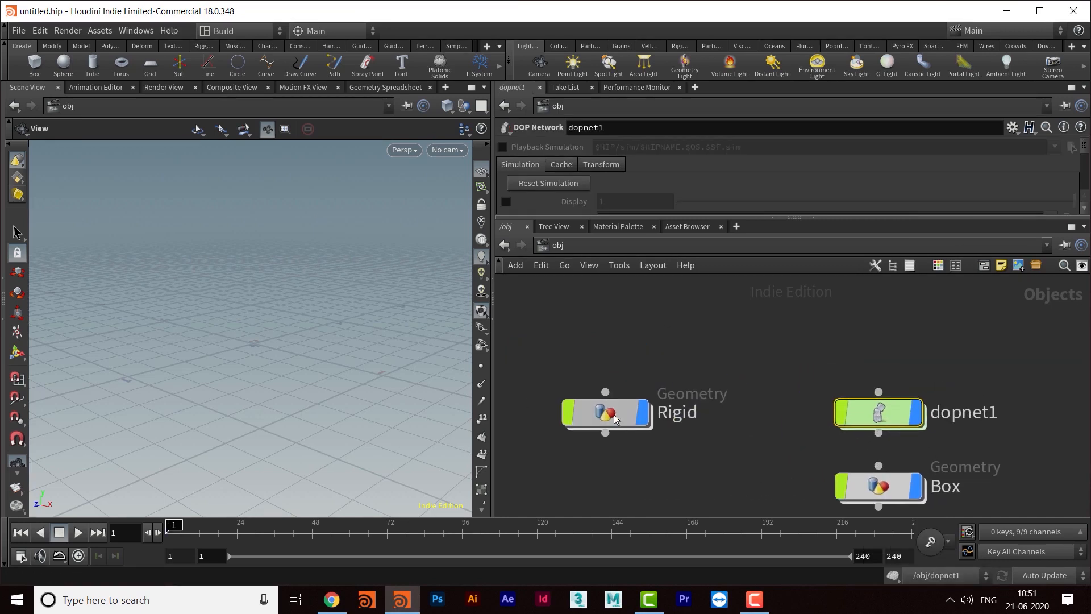
click(614, 414)
key(i)
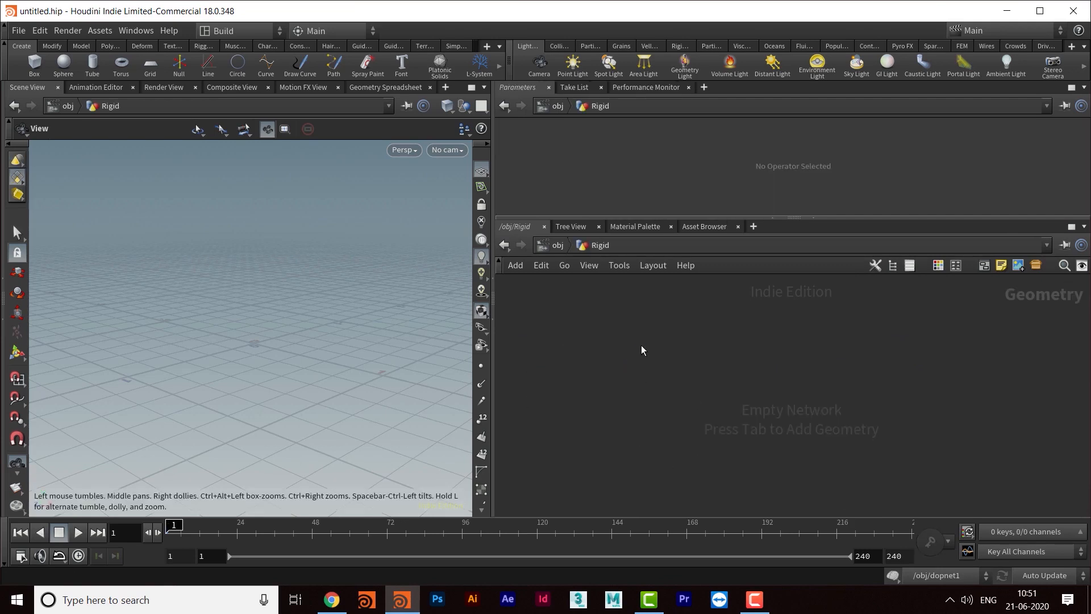
click(558, 244)
- Rename the Rigid geometry object as Wall
double_click(675, 414)
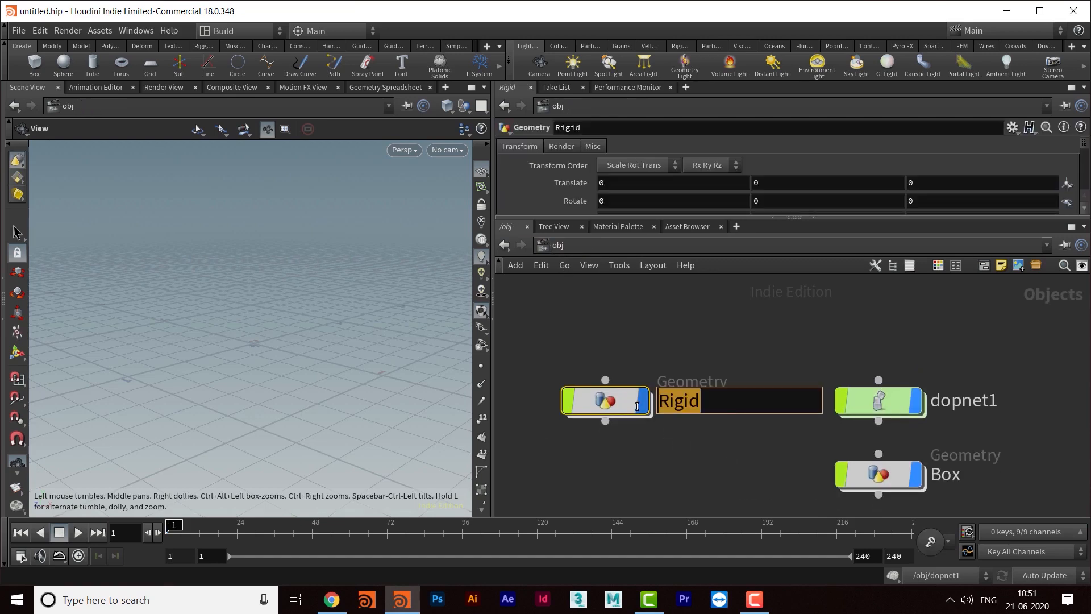
mouse_move(637, 406)
text(Wall)
key(Return)
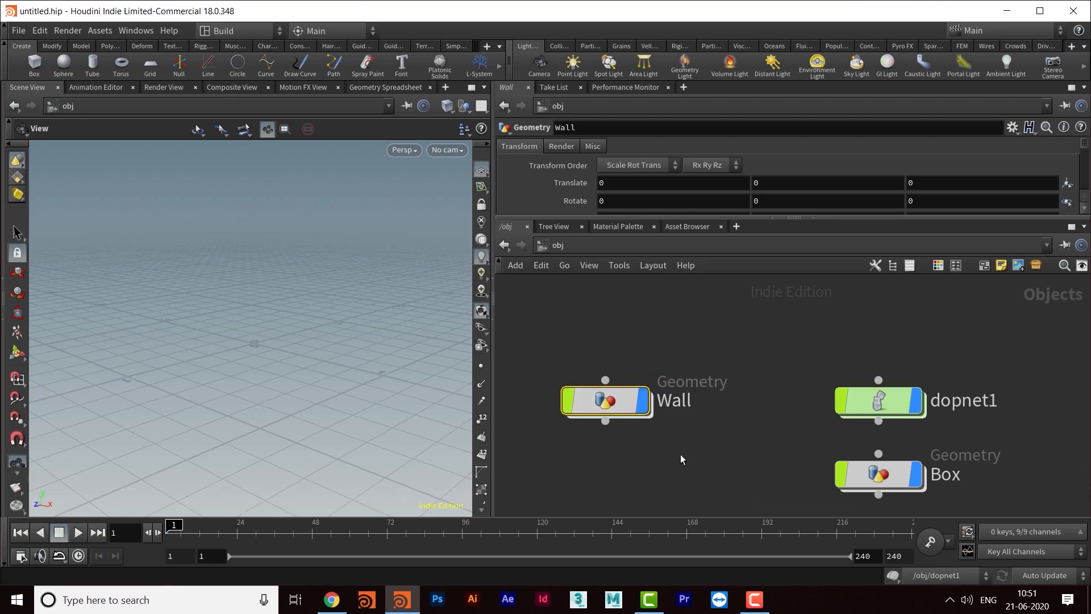
- Go inside the Wall object and add a Box node to its network
middle_drag(675, 437, 659, 419)
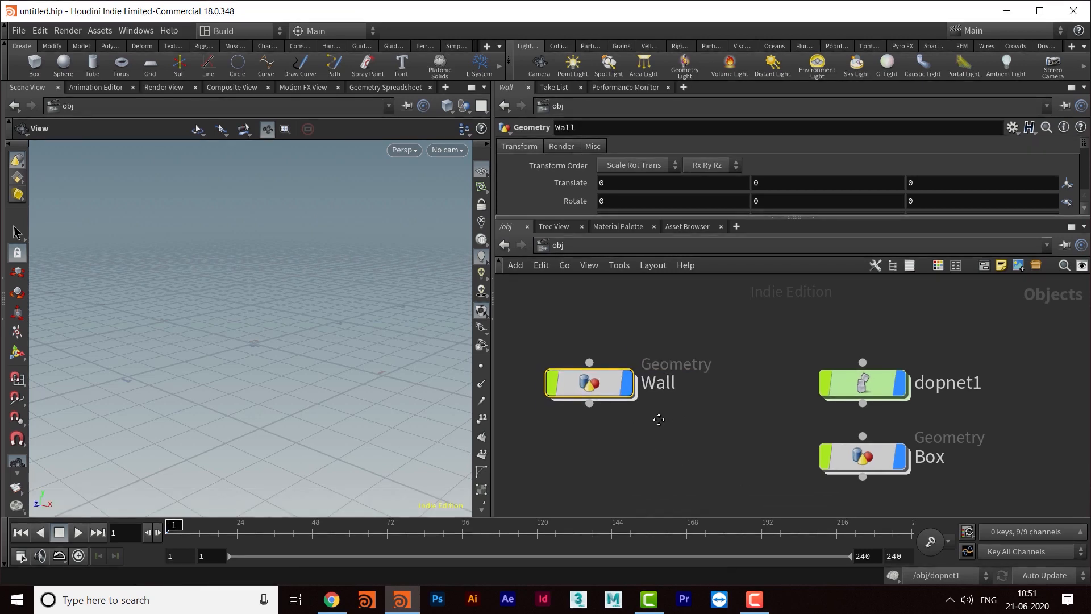
double_click(610, 393)
key(Tab)
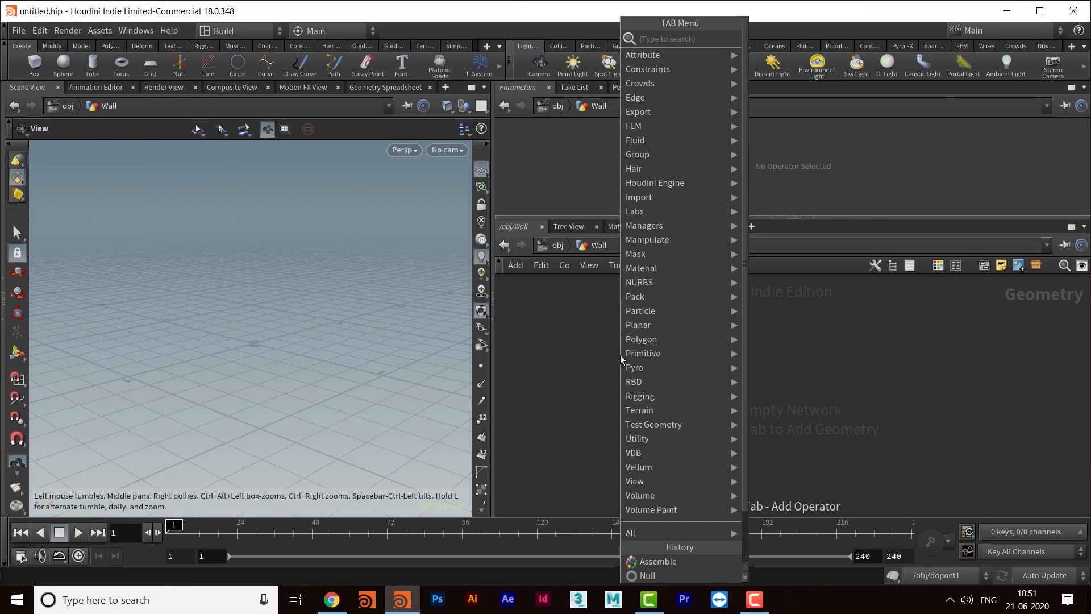
text(box)
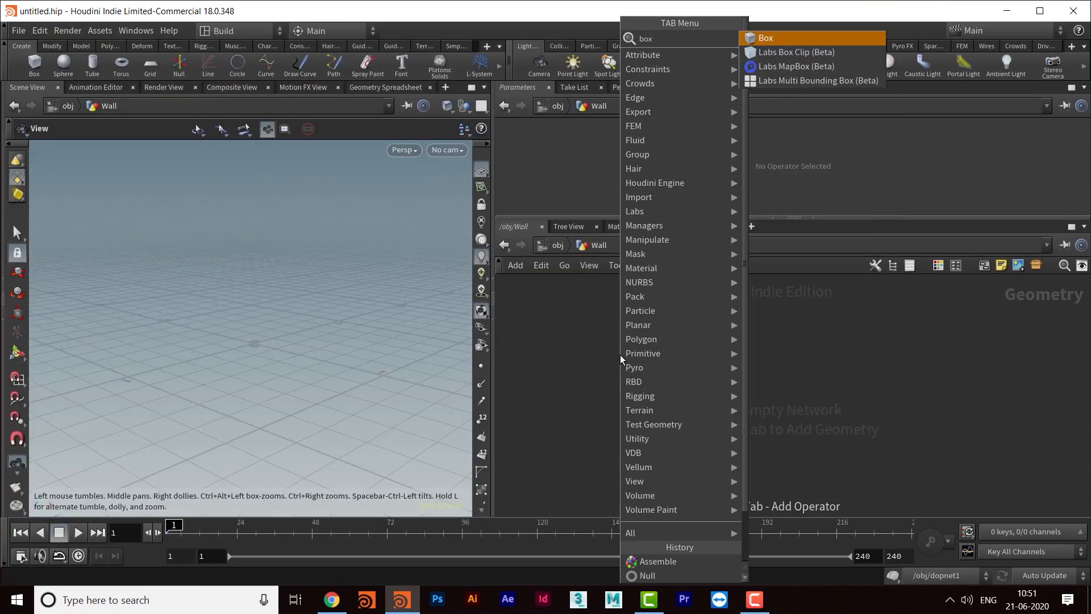
key(Return)
drag(601, 348, 697, 350)
- Copy the box's Y size as a relative reference into its Y center and halve it, giving ch("sizey")/2
drag(756, 219, 756, 317)
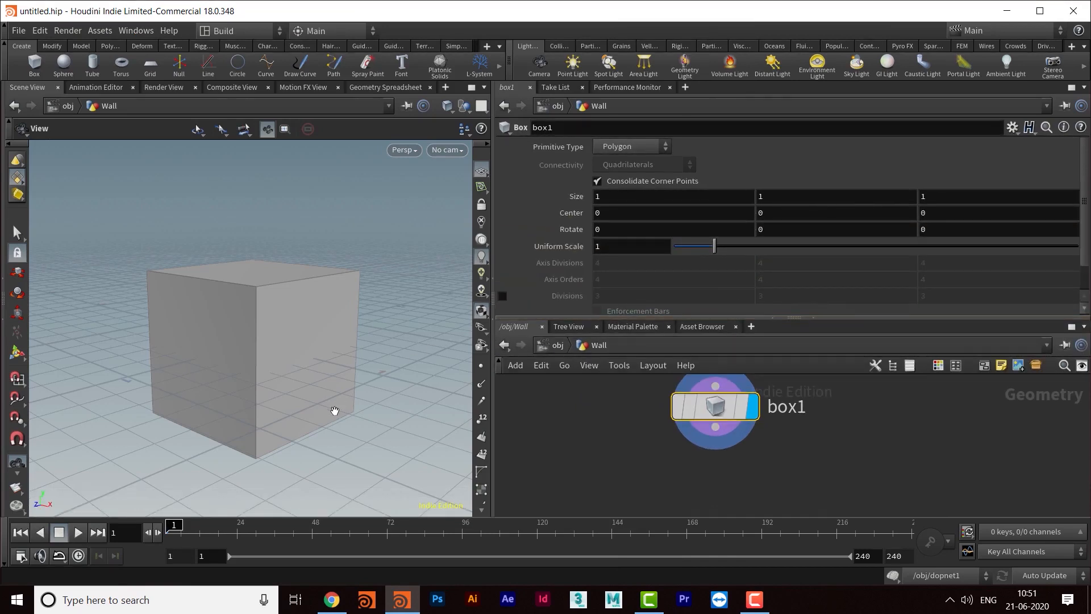
drag(313, 391, 312, 338)
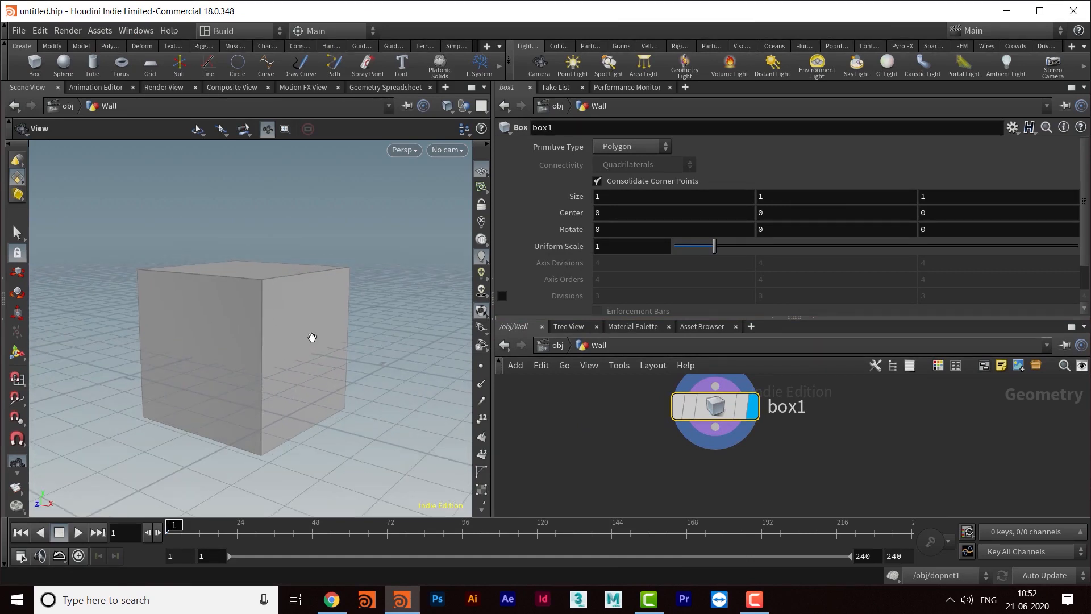
right_click(775, 196)
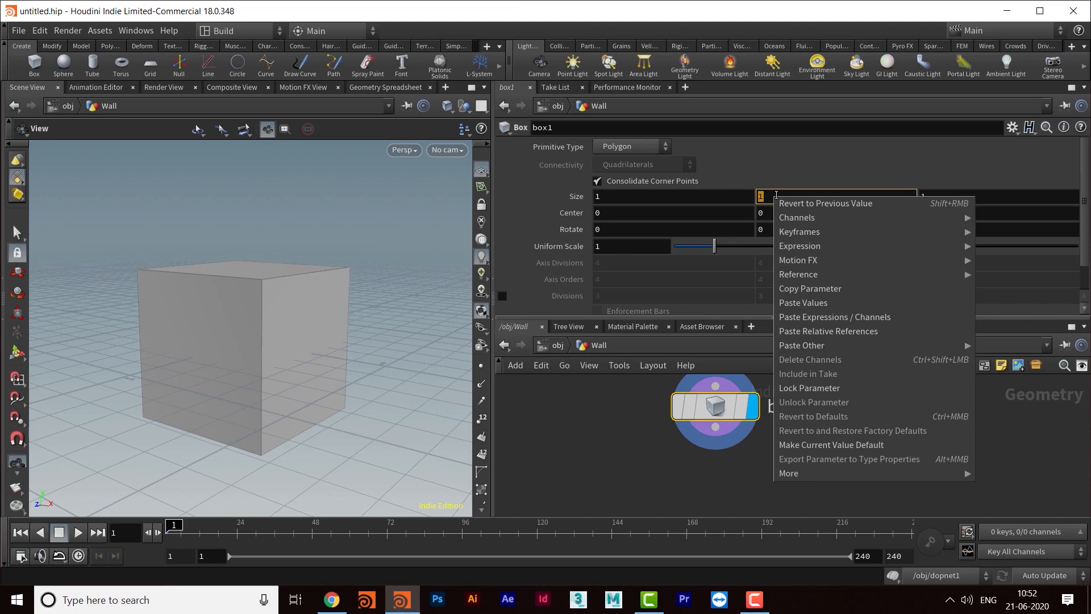
click(809, 288)
click(761, 212)
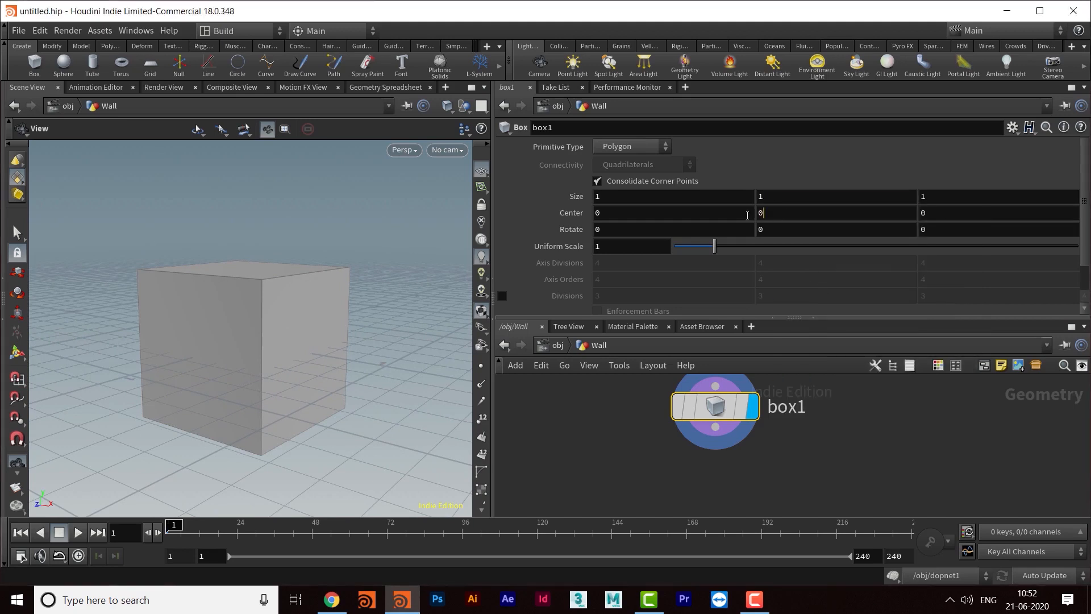
right_click(776, 213)
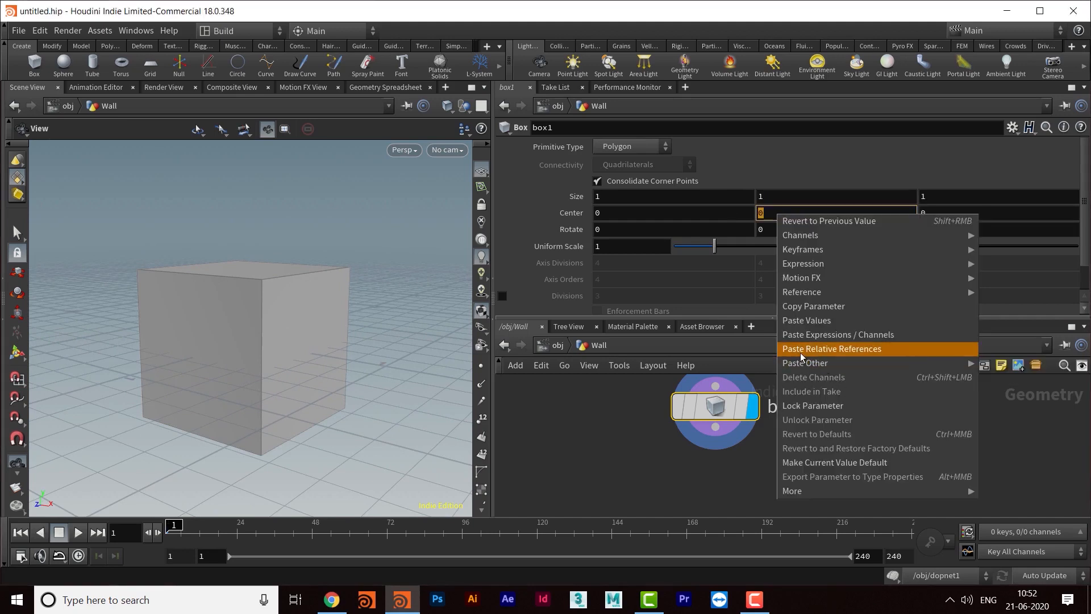
click(820, 349)
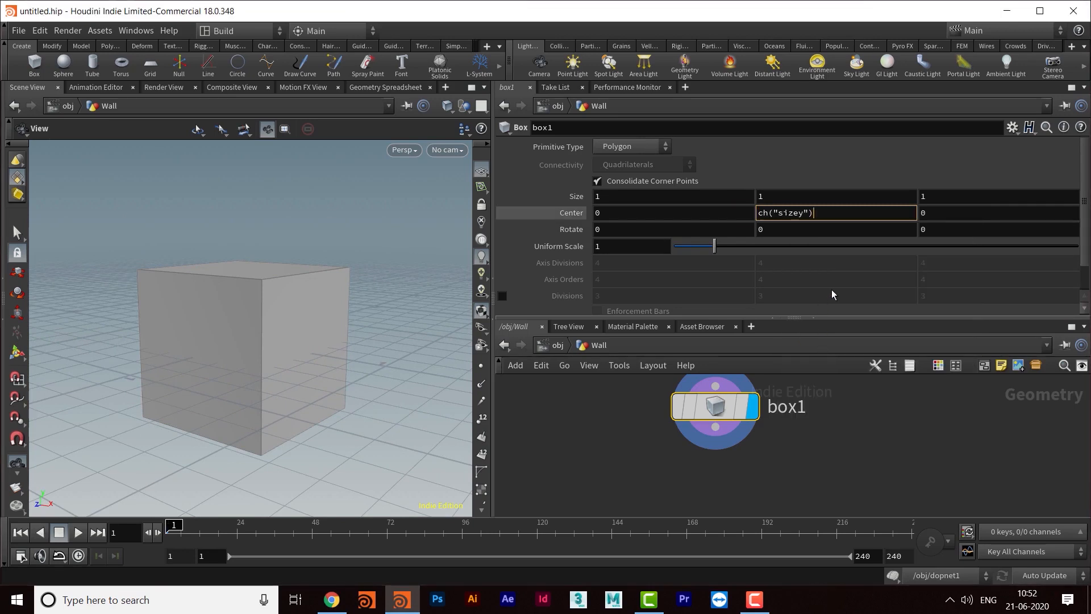
text(/2)
key(Return)
- Set the box's Z size to .3 and its Y size to 2
drag(181, 326, 352, 397)
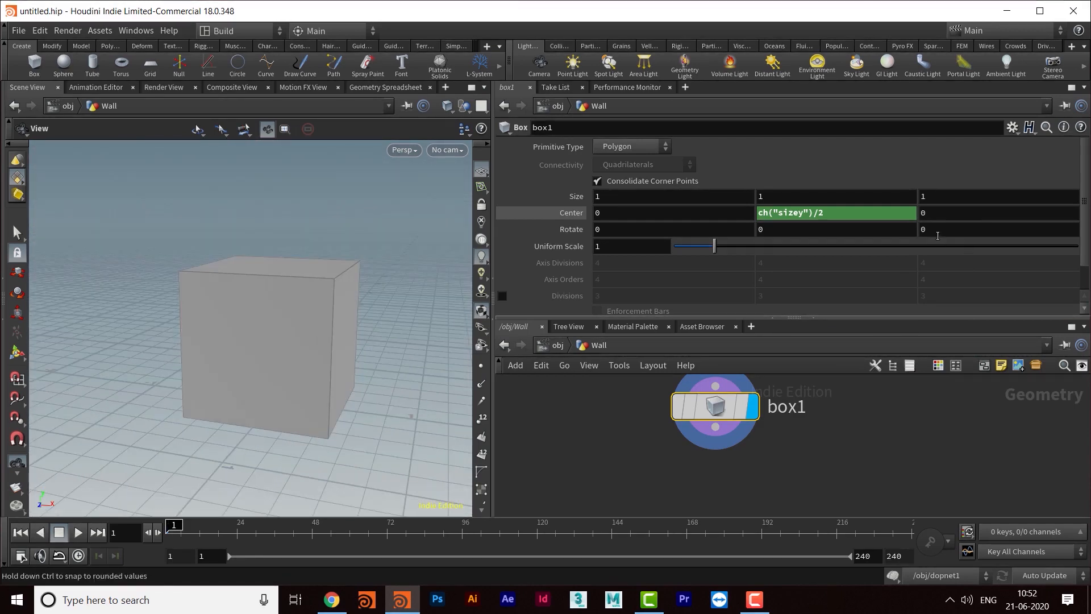
double_click(940, 197)
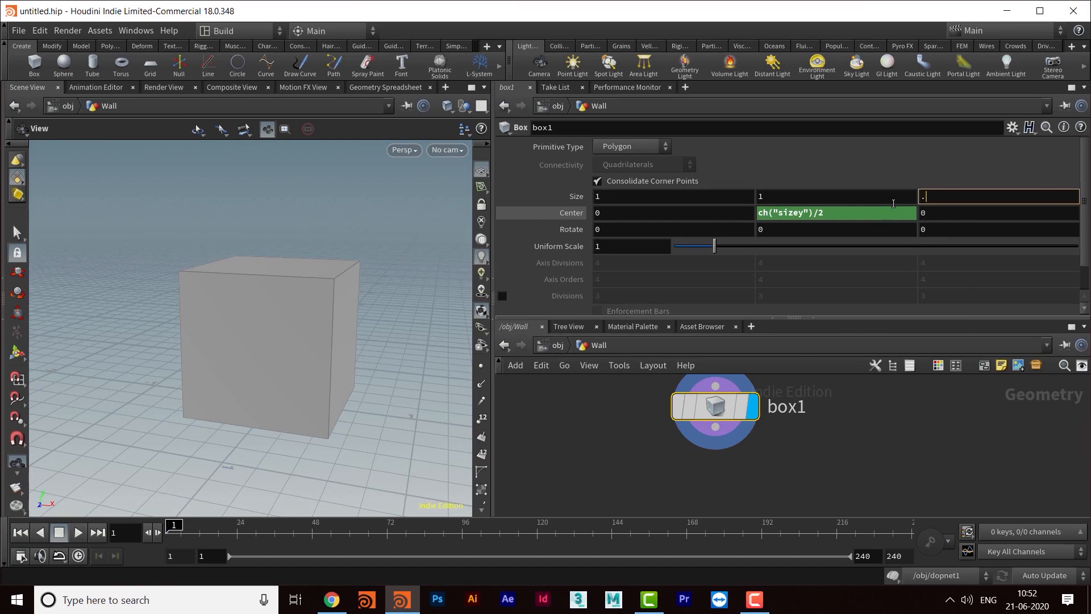
key(Return)
drag(776, 198, 698, 188)
text(3)
key(Return)
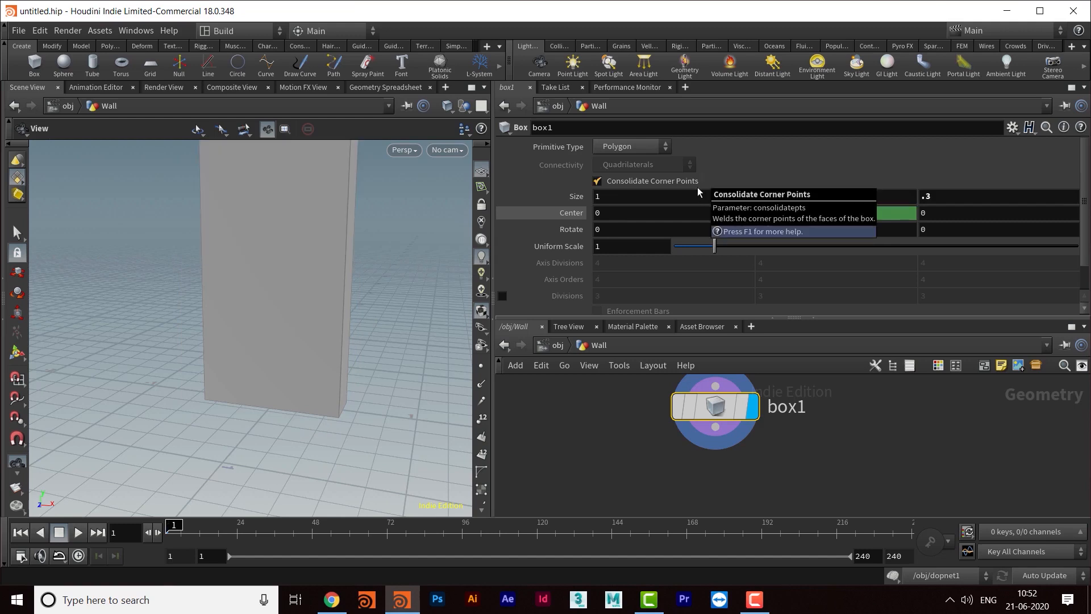
- Set the box's X size to 6
drag(616, 192, 510, 209)
text(6)
key(Return)
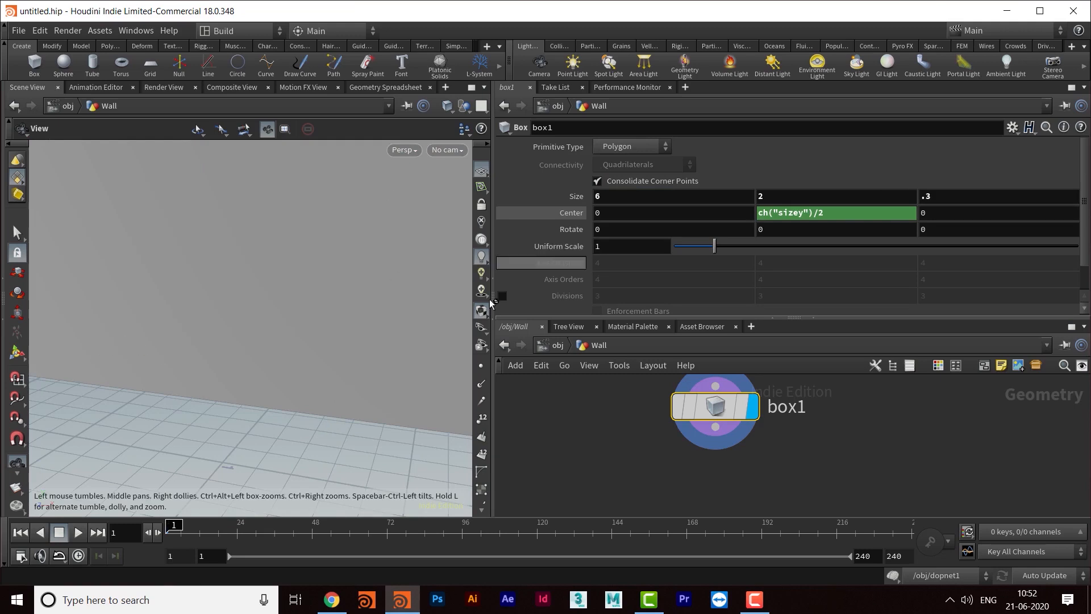
- Set the box's X size to 4
scroll(423, 232, down, 1)
scroll(345, 284, down, 4)
middle_drag(345, 284, 394, 312)
drag(615, 201, 527, 198)
text(4)
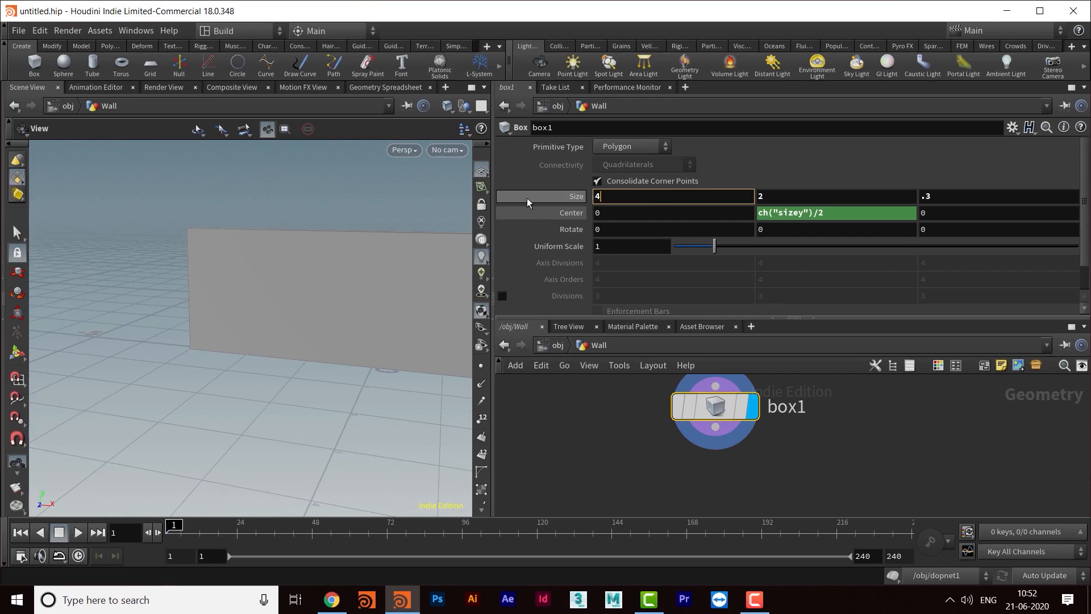
key(Return)
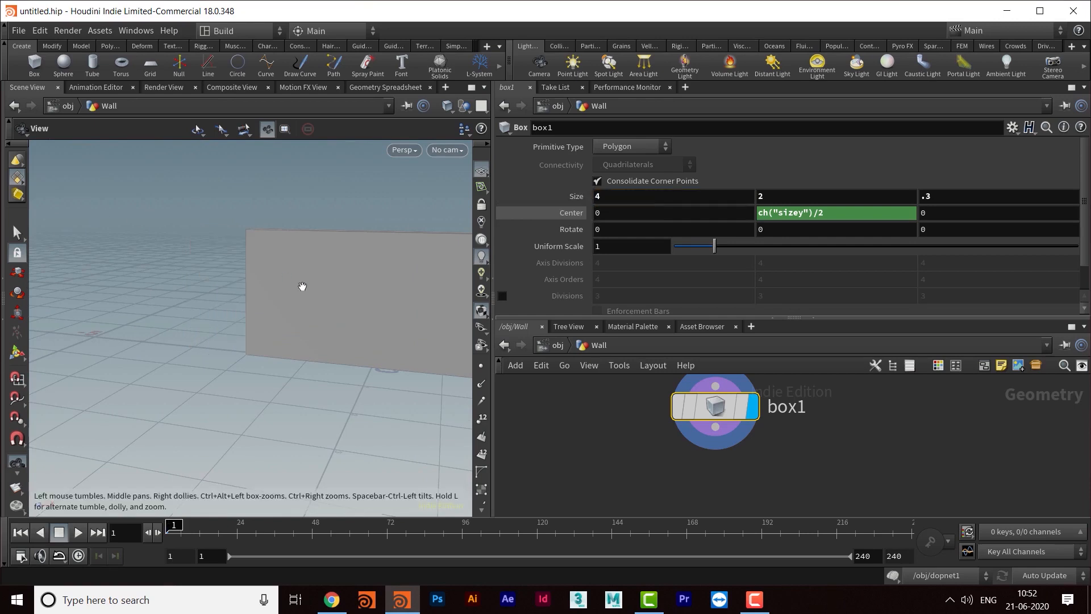
- Change the box's primitive type to Polygon Mesh
middle_drag(302, 286, 212, 287)
scroll(212, 287, up, 6)
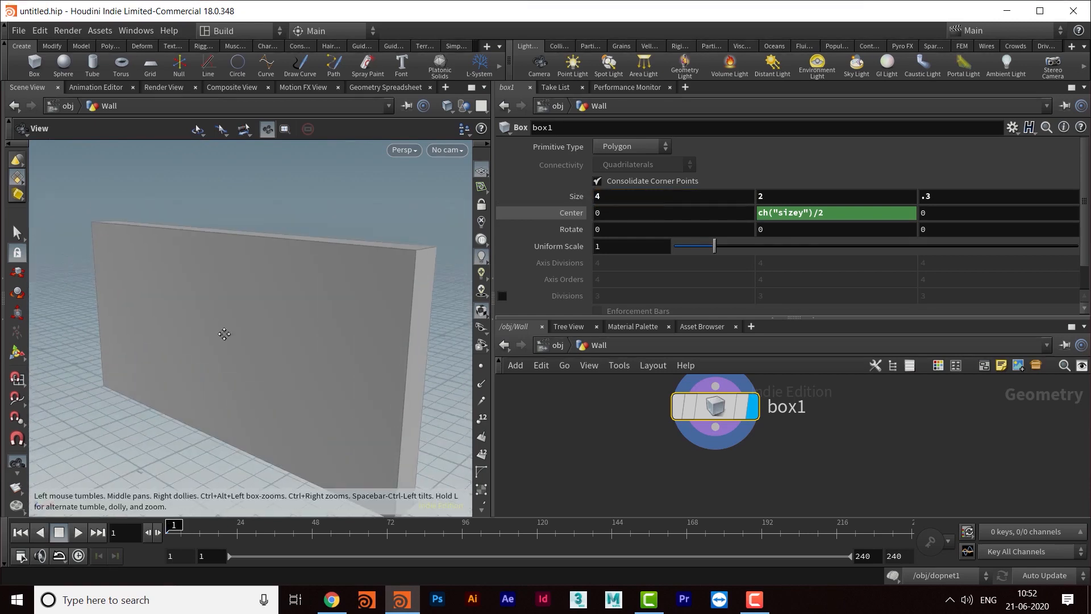
drag(223, 333, 248, 336)
middle_drag(222, 333, 249, 328)
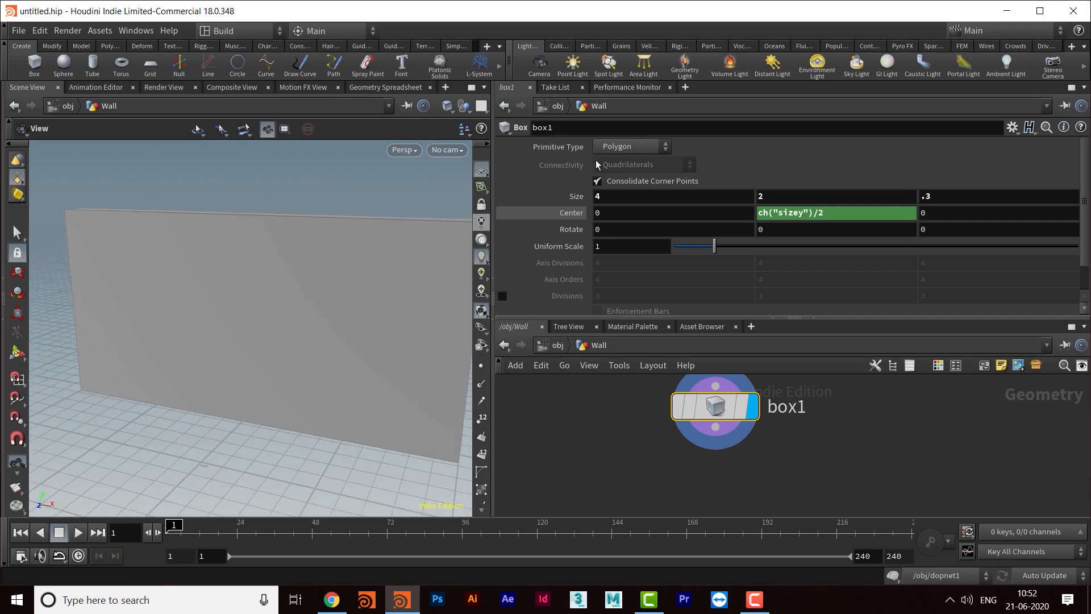
click(646, 147)
click(637, 176)
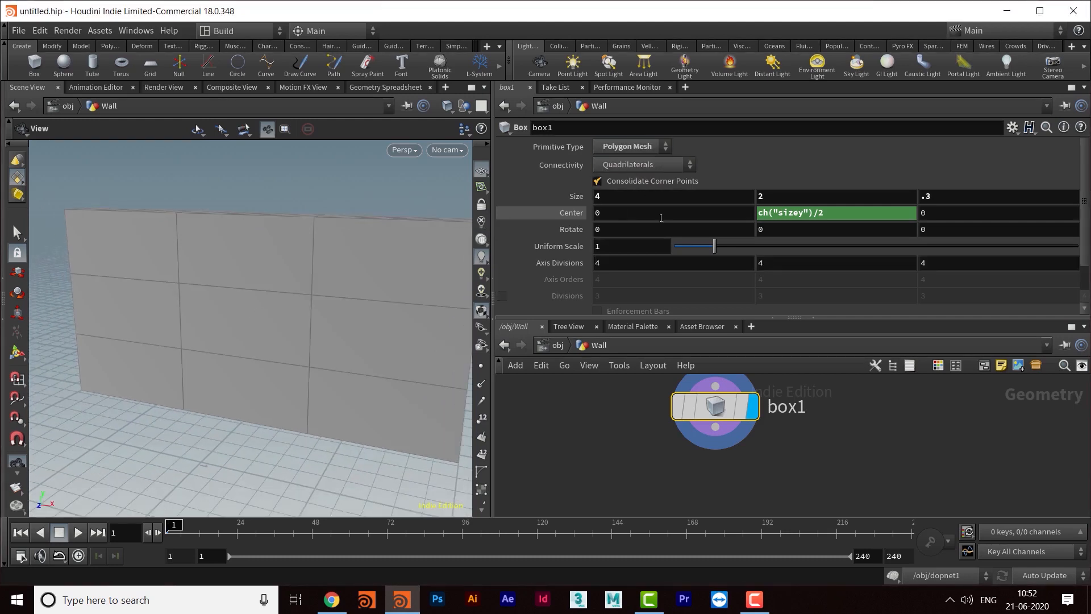
- Set the box's axis divisions to 100 on all three axes
drag(665, 322, 665, 363)
click(641, 262)
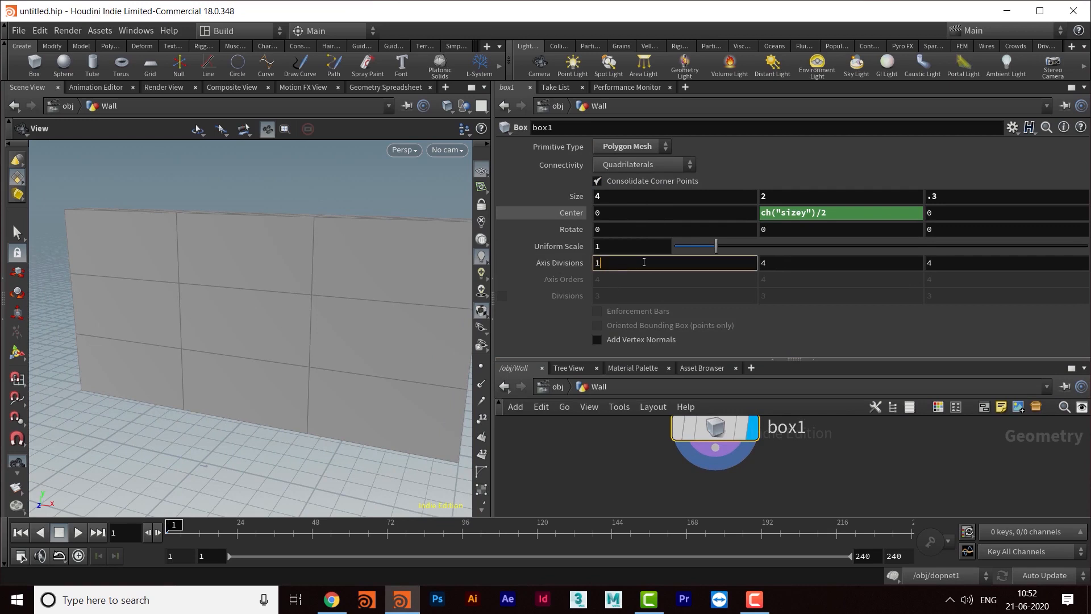
key(Tab)
text(100)
key(Tab)
text(100)
key(Tab)
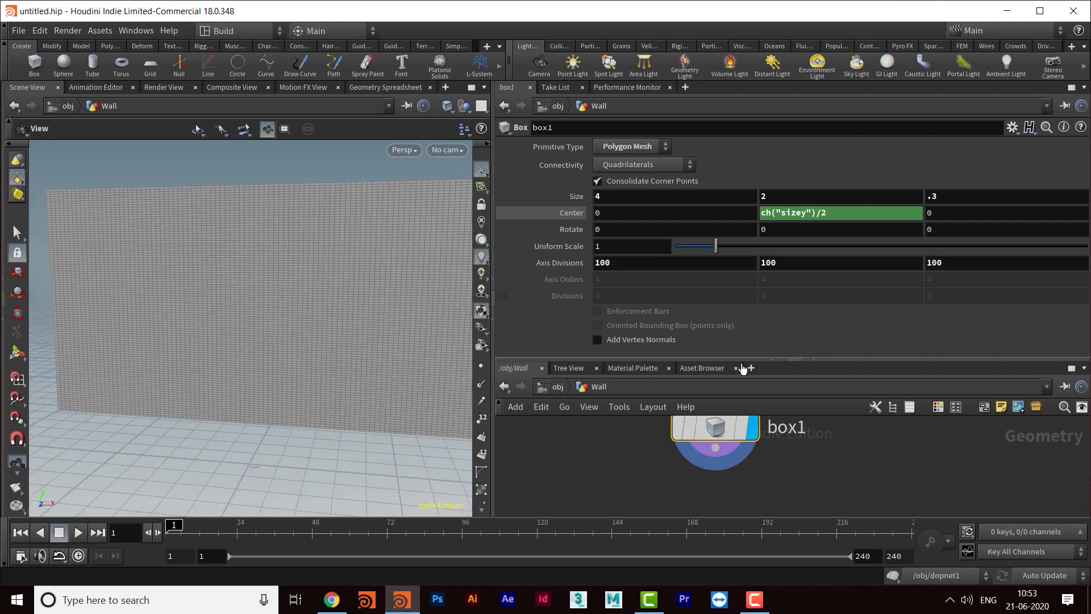
- Add a Grid node beside box1 in the Wall network
drag(780, 357, 781, 251)
middle_drag(762, 441, 691, 436)
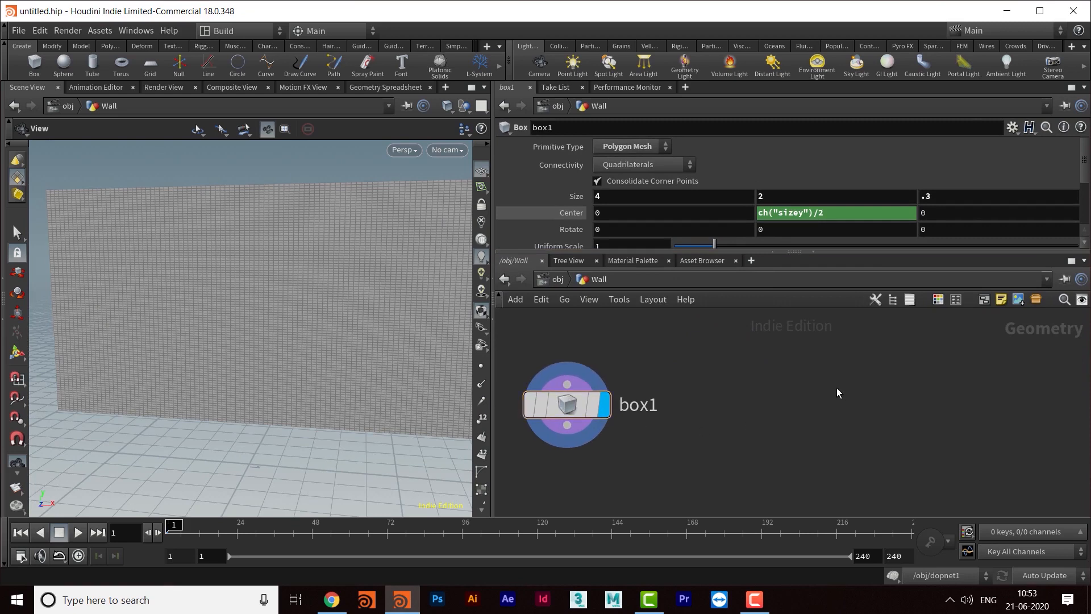
key(Tab)
text(grid)
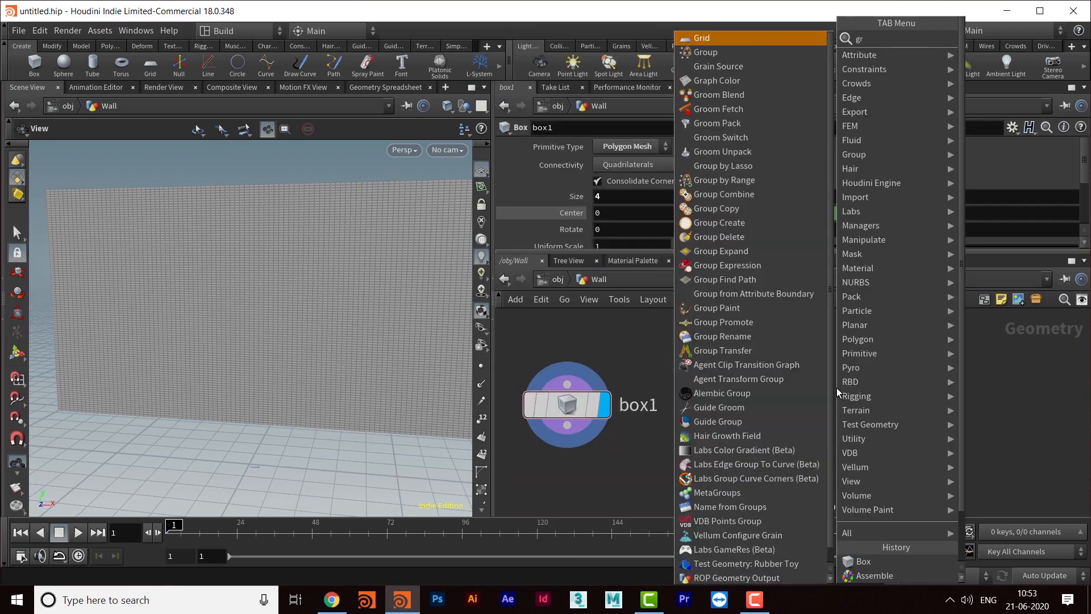
key(Return)
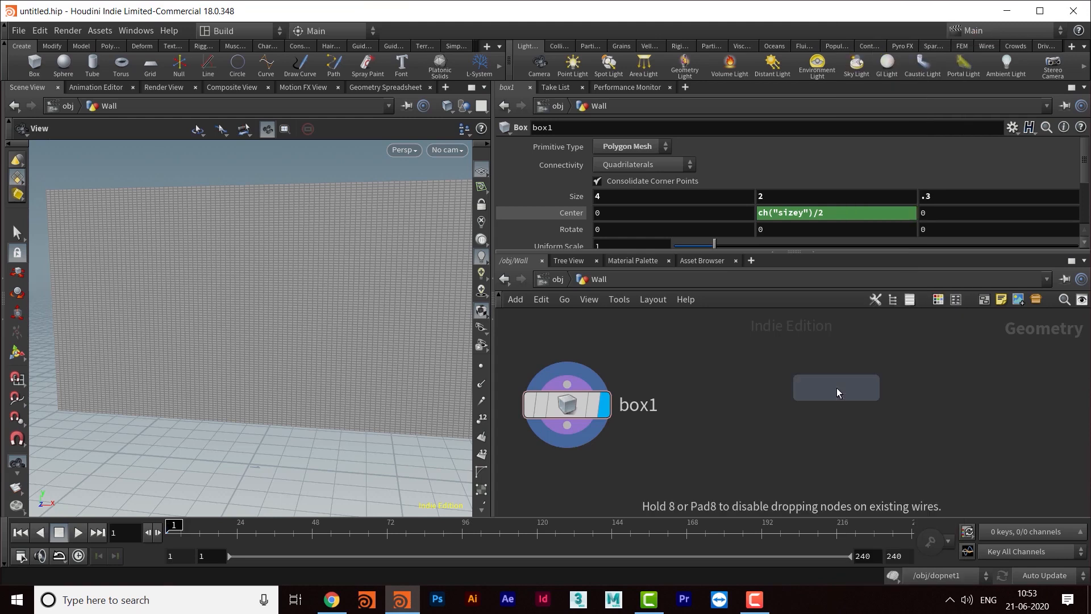
click(836, 388)
drag(836, 390, 758, 401)
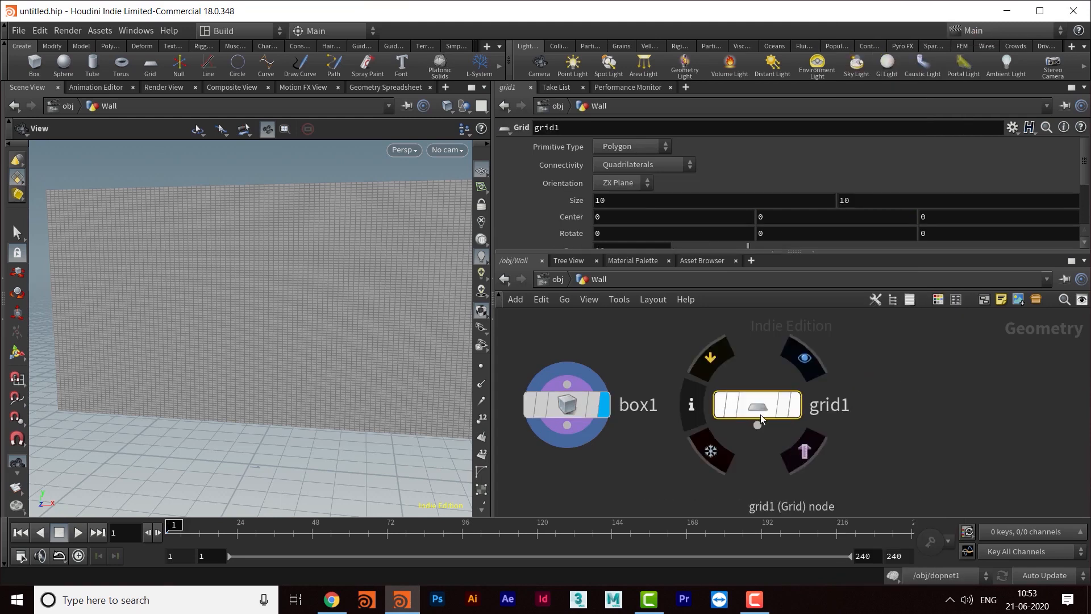
- Set the grid's size to 6 by 2
middle_drag(720, 483, 677, 480)
double_click(621, 202)
text(6)
key(Return)
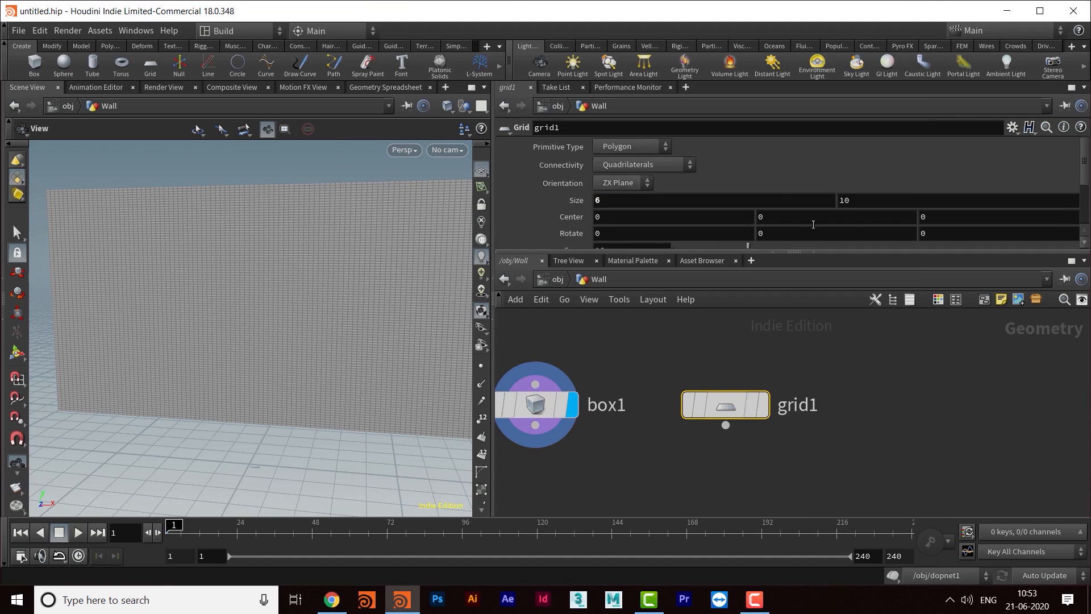
key(Return)
- Display the grid in the viewport with box1 shown as a template around it
drag(295, 219, 295, 370)
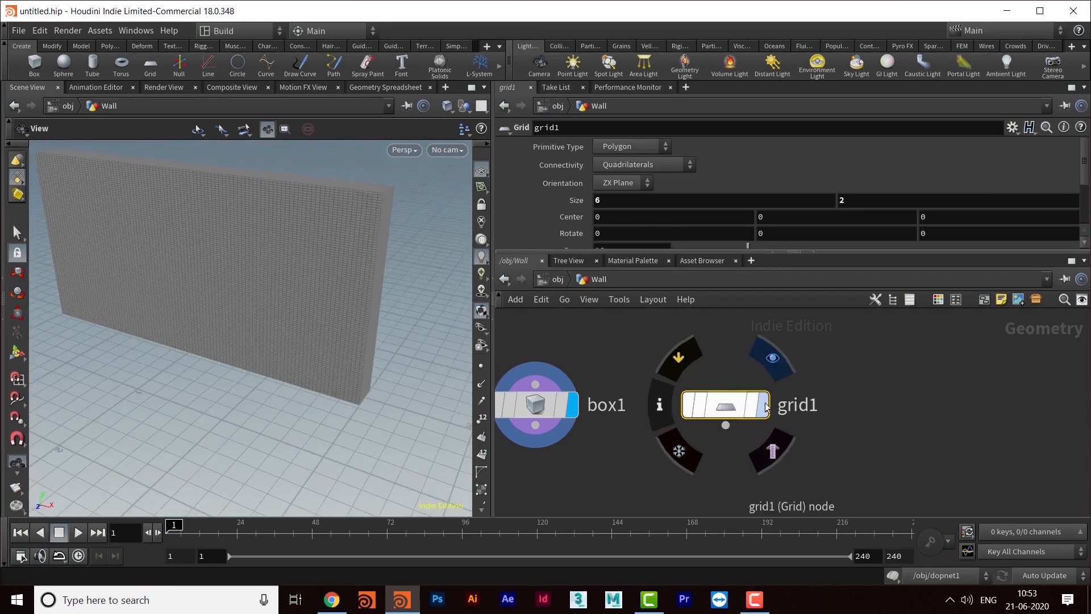
click(764, 406)
drag(739, 415, 753, 432)
drag(366, 320, 401, 358)
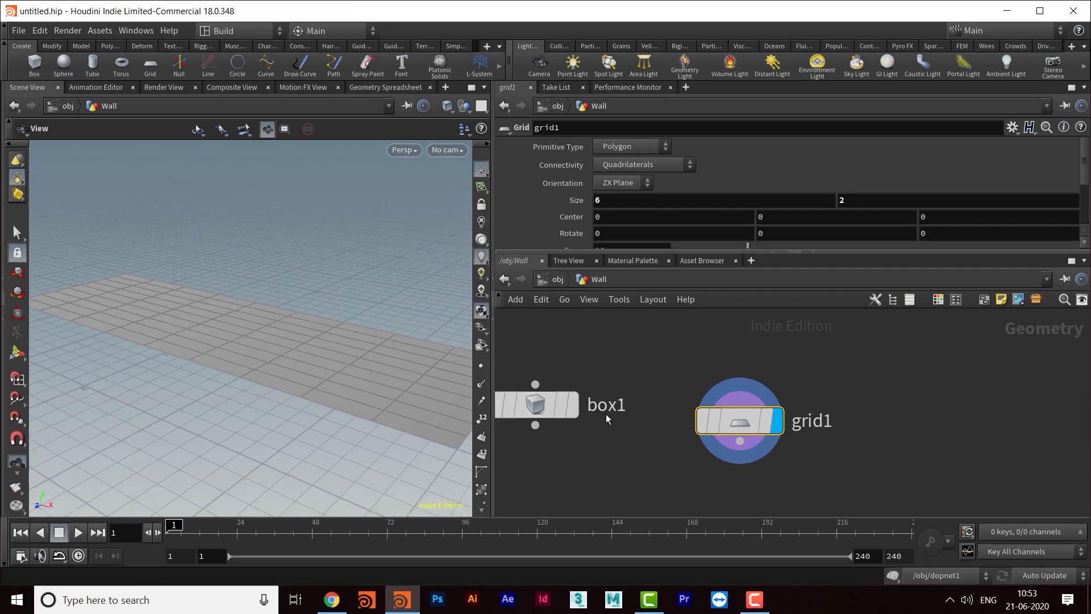
click(562, 408)
middle_drag(565, 480, 623, 449)
drag(138, 276, 256, 281)
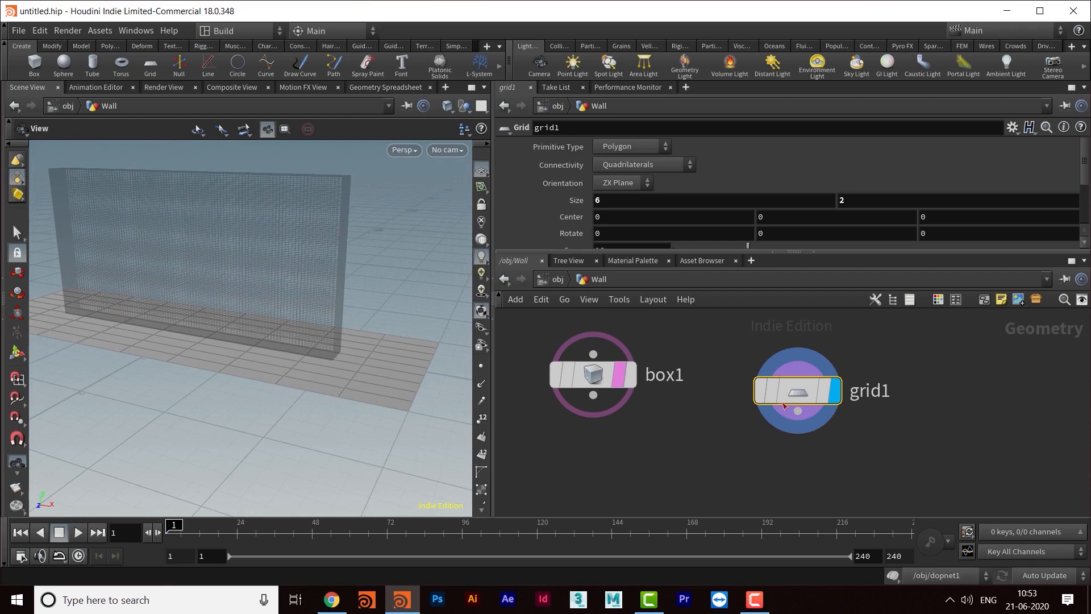
- Set the grid's rows and columns to 100 each
drag(804, 256, 804, 307)
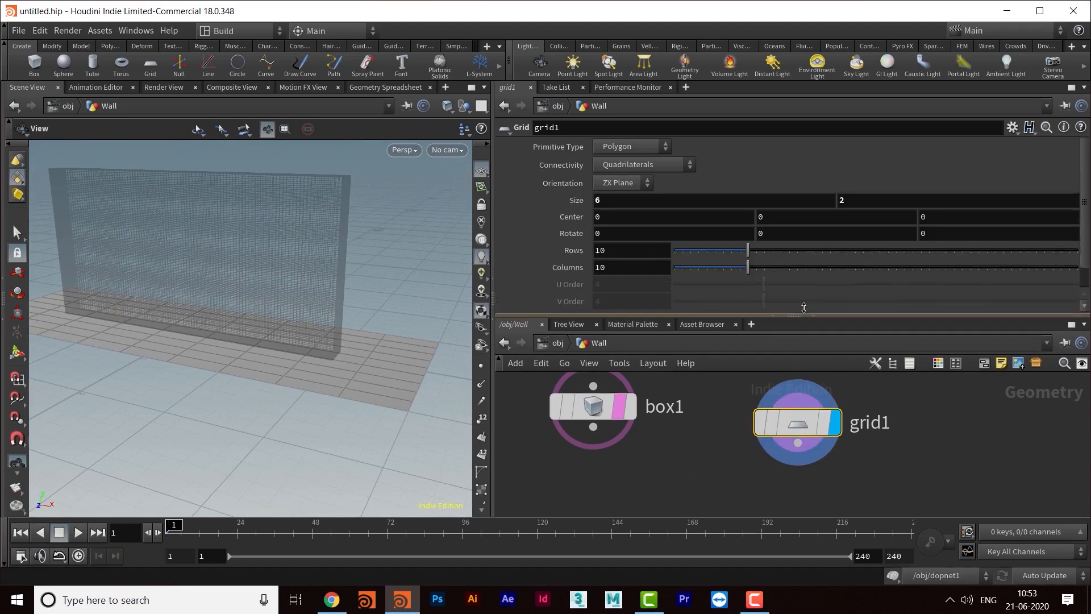
click(611, 251)
text(0)
click(624, 266)
text(0)
key(Return)
drag(317, 287, 362, 308)
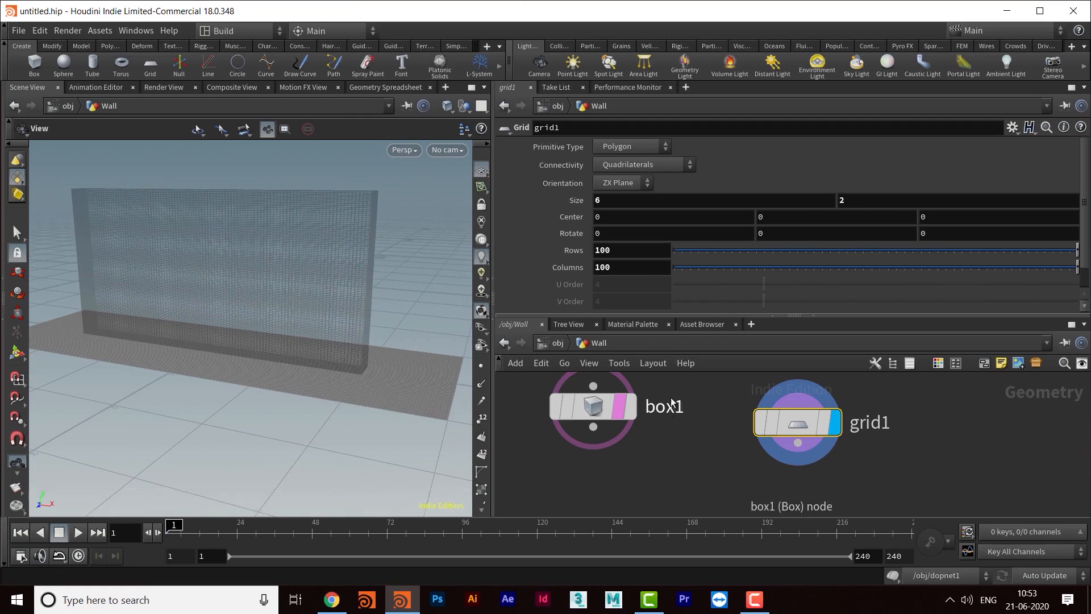
- Append a Mountain node to grid1, turn on its display and align it below the grid node
drag(719, 314, 719, 268)
middle_drag(756, 482, 721, 450)
click(762, 387)
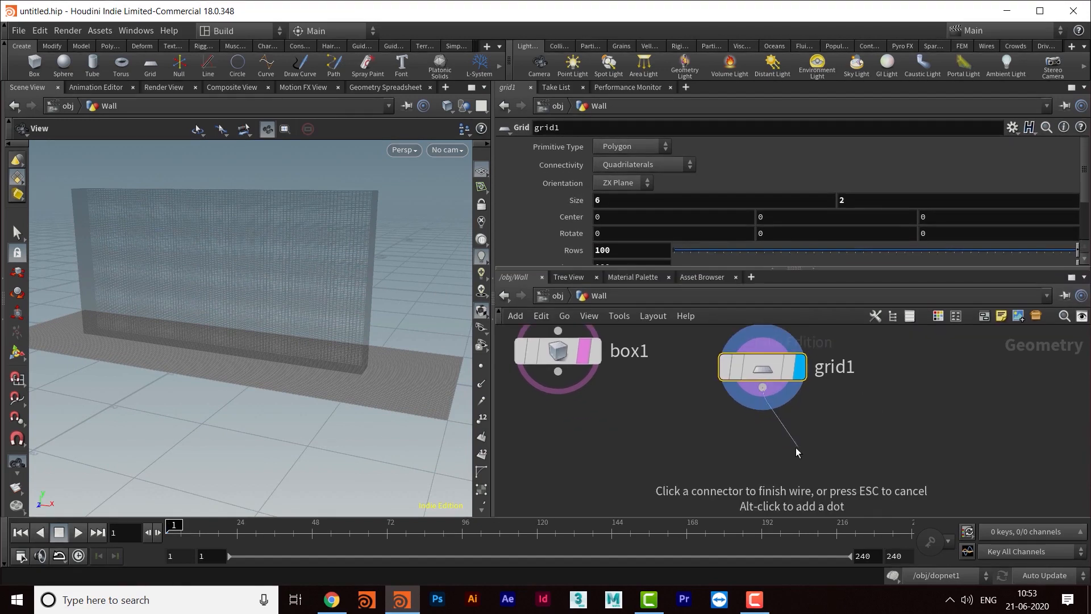
key(Tab)
text(mountain)
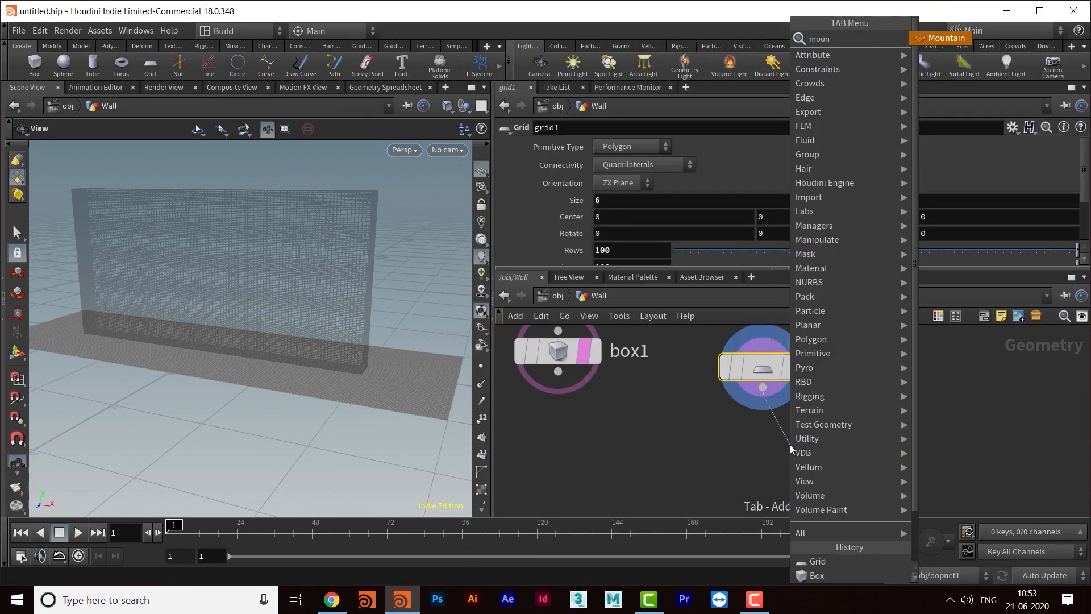
key(Return)
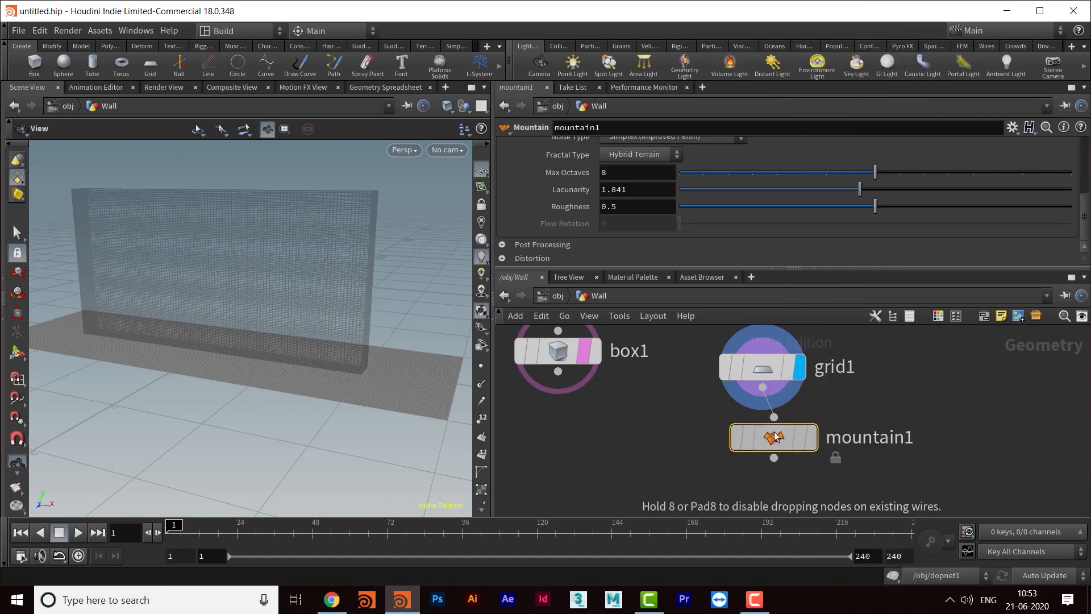
click(767, 440)
click(799, 436)
drag(770, 438, 772, 456)
- Set the Mountain's height to 0.3 and its element size to 0.4
drag(392, 361, 377, 380)
scroll(325, 360, up, 2)
scroll(324, 360, up, 2)
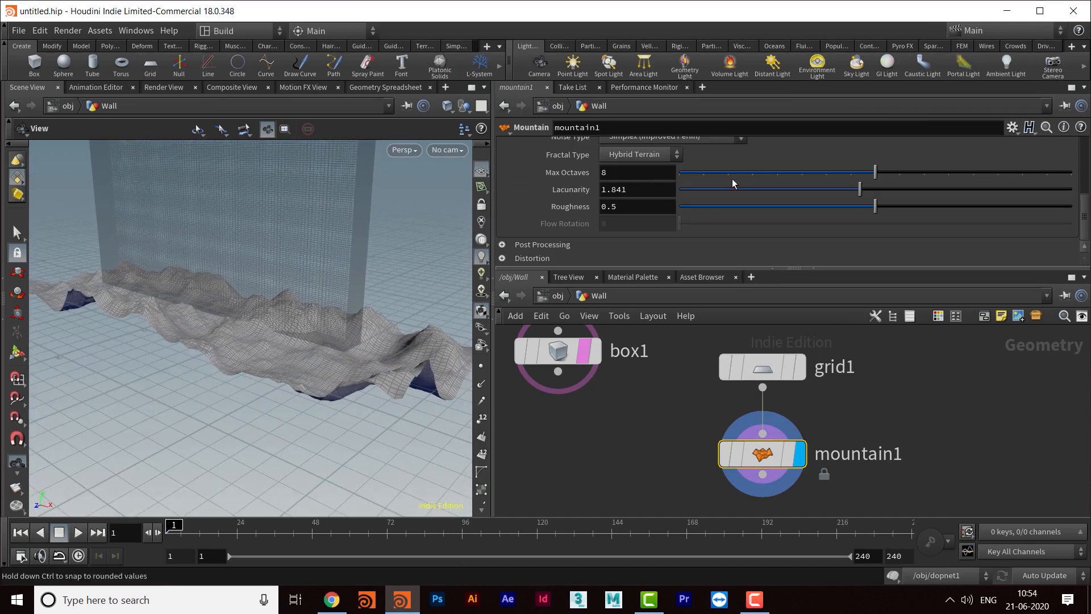
scroll(727, 176, up, 6)
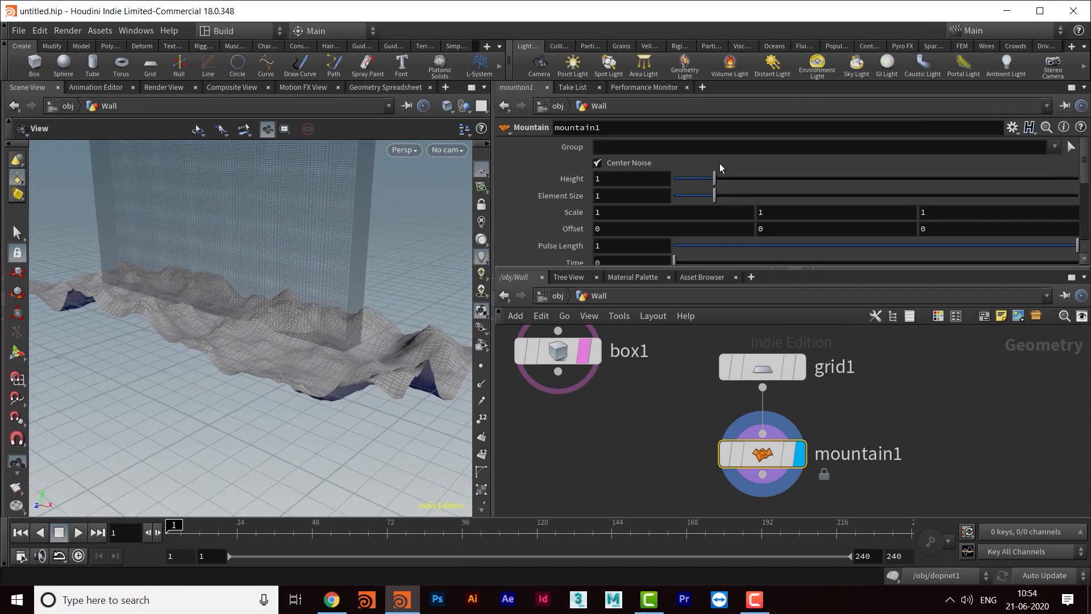
click(631, 180)
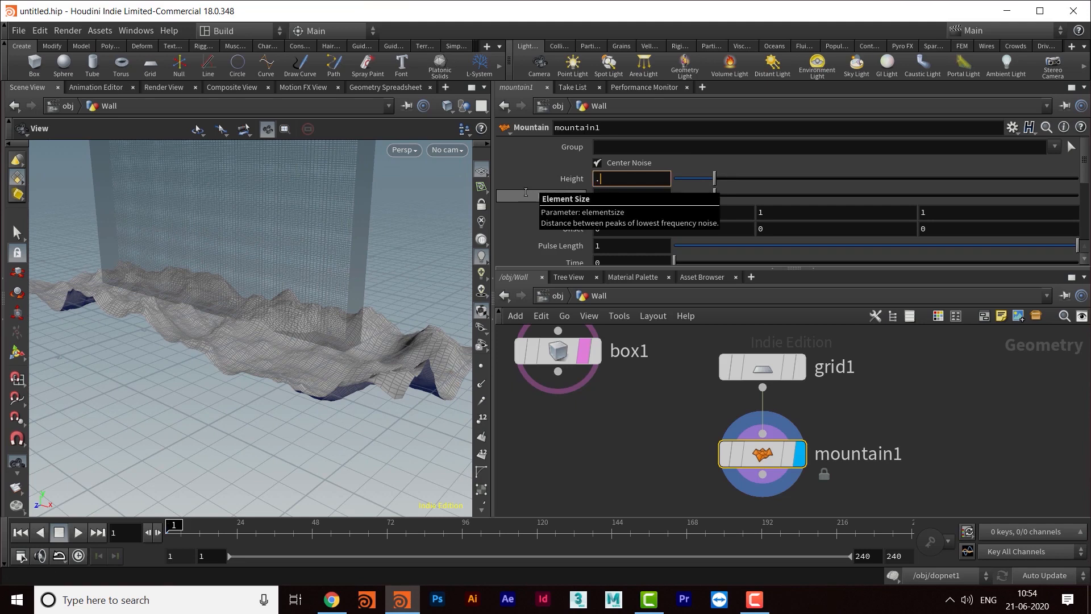
text(.3)
key(Return)
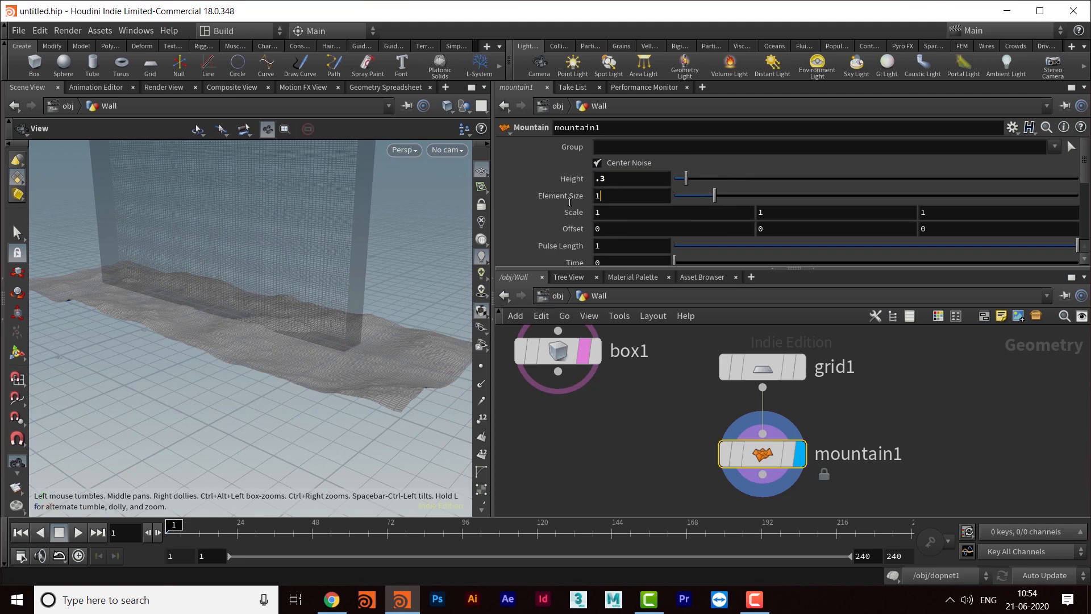
key(BackSpace)
text(.4)
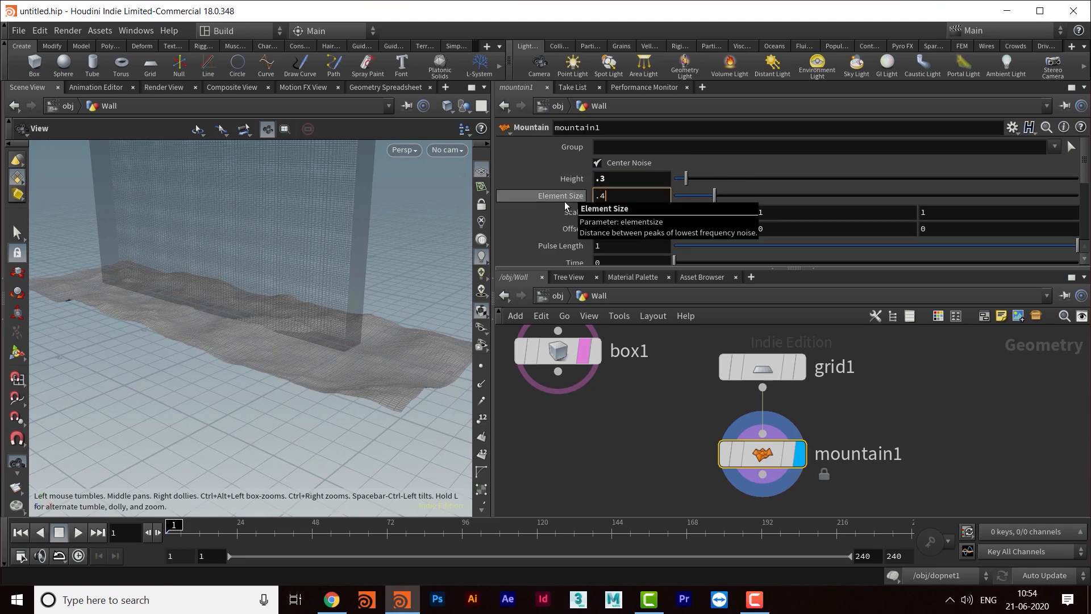
key(Return)
drag(401, 236, 333, 328)
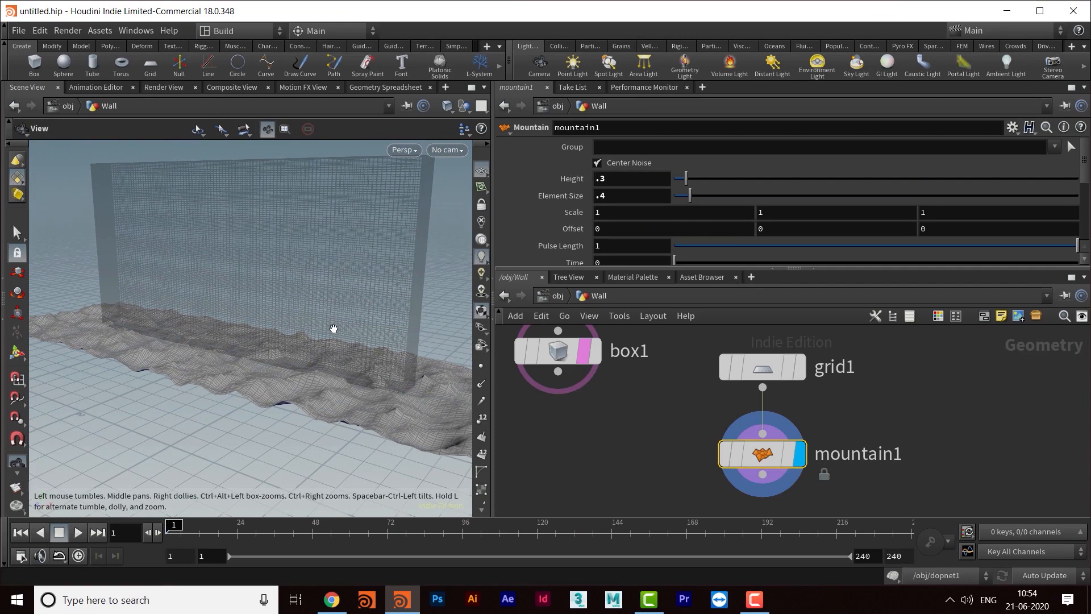
- Append a Transform node to mountain1 and align it below
middle_drag(928, 479, 935, 395)
click(779, 393)
key(Tab)
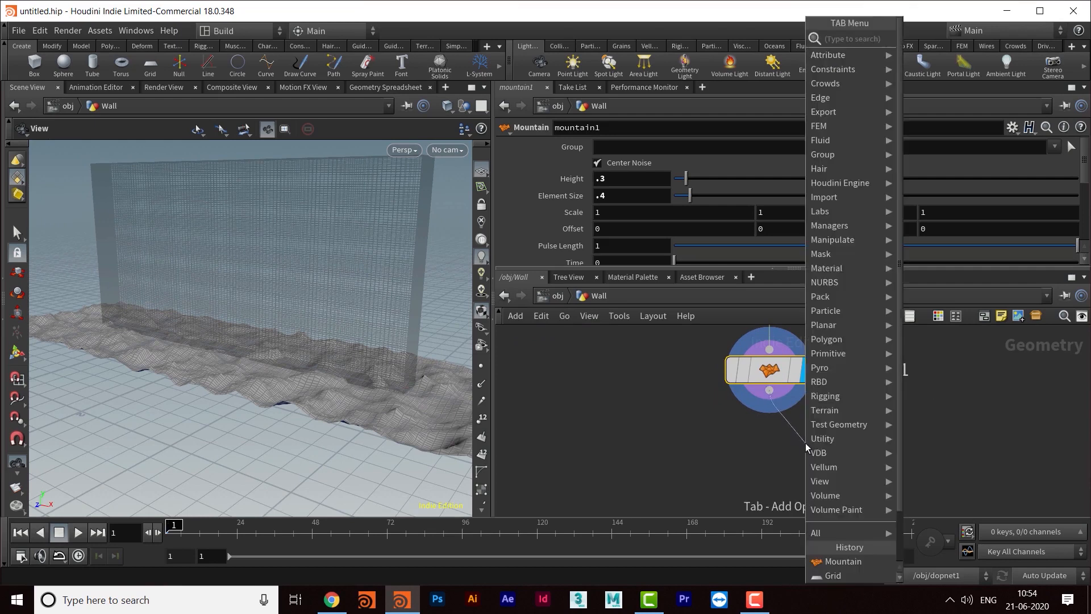
text(trans)
key(Return)
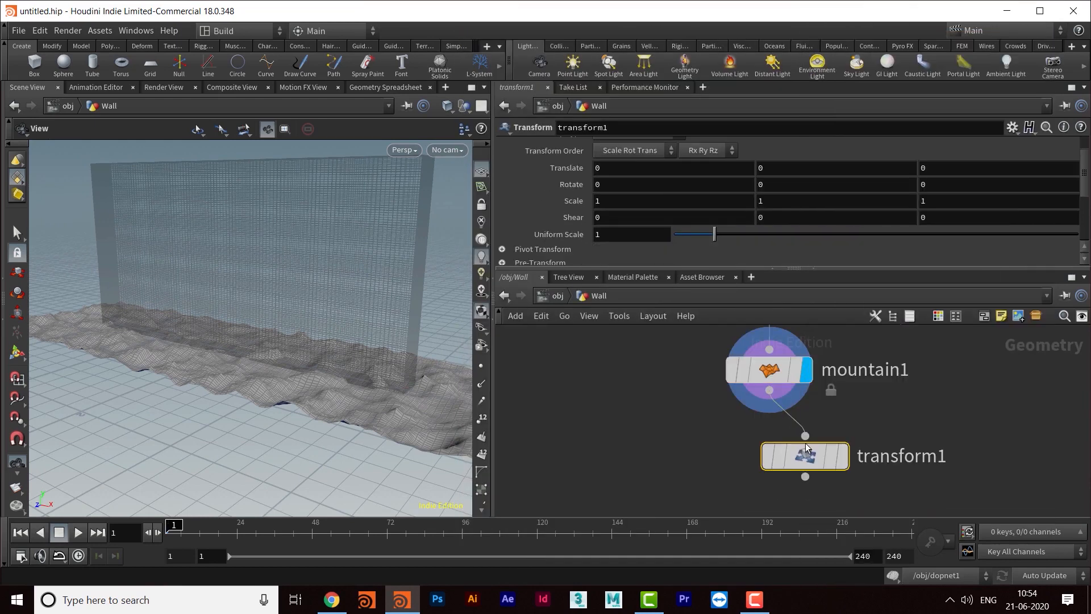
click(788, 458)
drag(789, 460, 766, 458)
middle_drag(894, 462, 856, 441)
middle_drag(798, 471, 784, 483)
drag(722, 455, 723, 470)
- Set the Transform's Y translation to 0.5 and display the Transform's result
click(802, 167)
text(5)
key(Return)
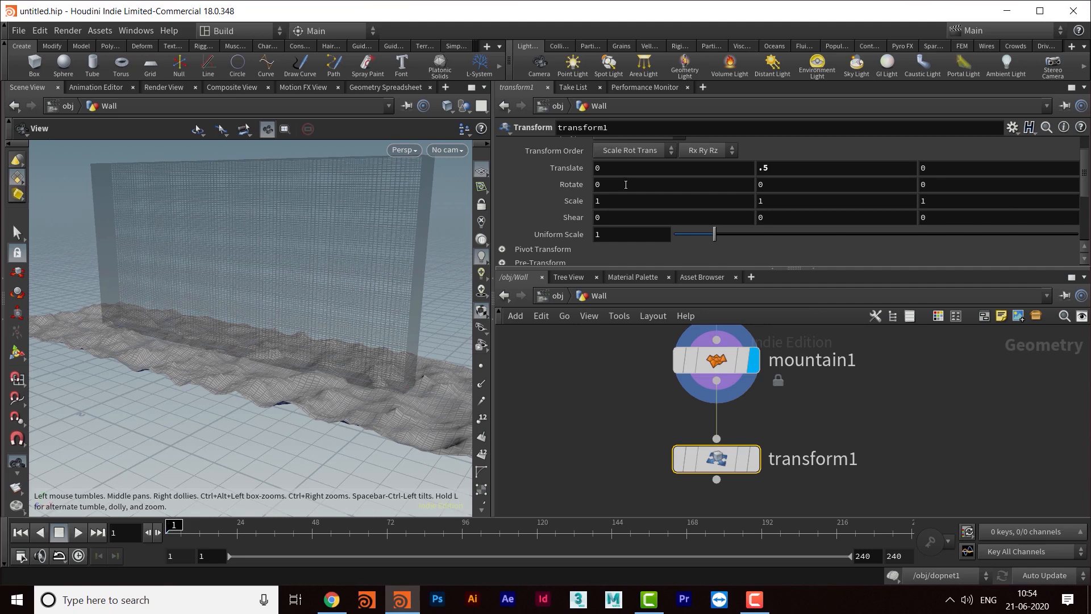
click(754, 459)
drag(329, 341, 356, 326)
- Set the Transform's Y translation to 0.6
click(783, 166)
key(BackSpace)
text(6)
key(Return)
drag(375, 267, 264, 271)
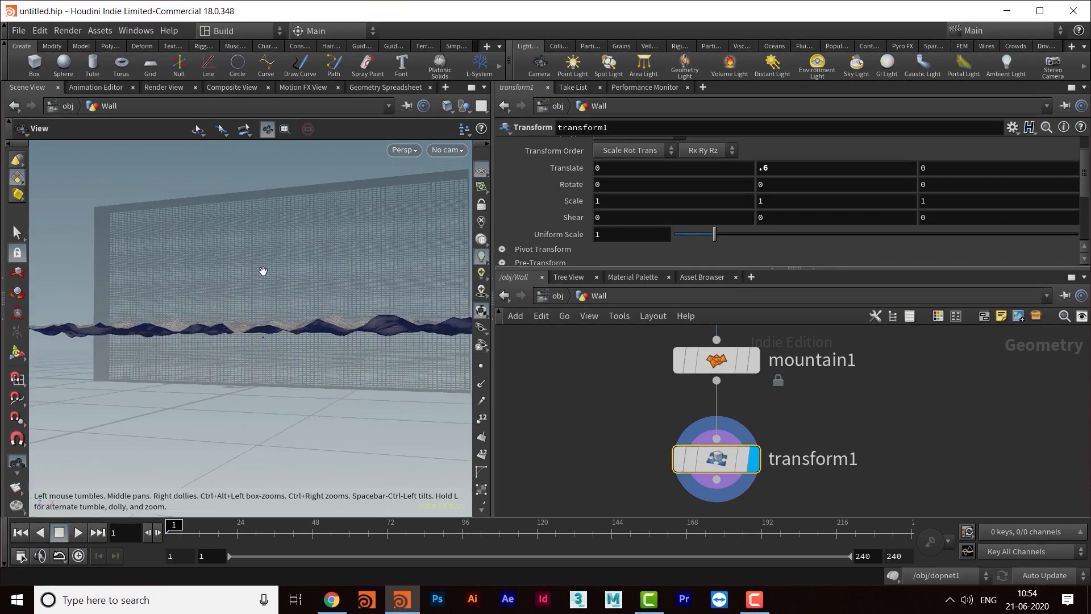
drag(289, 316, 319, 355)
- Select grid1 and open its second size value for editing
middle_drag(886, 432, 879, 448)
mouse_move(739, 421)
middle_down()
mouse_move(727, 480)
mouse_move(747, 370)
mouse_move(738, 429)
middle_up()
click(682, 375)
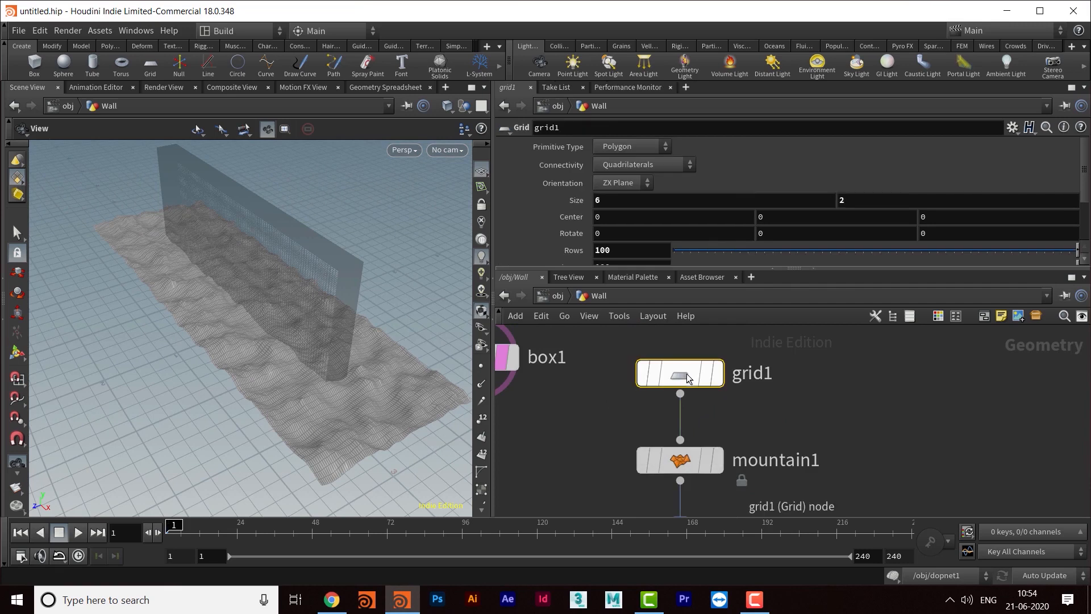
click(860, 200)
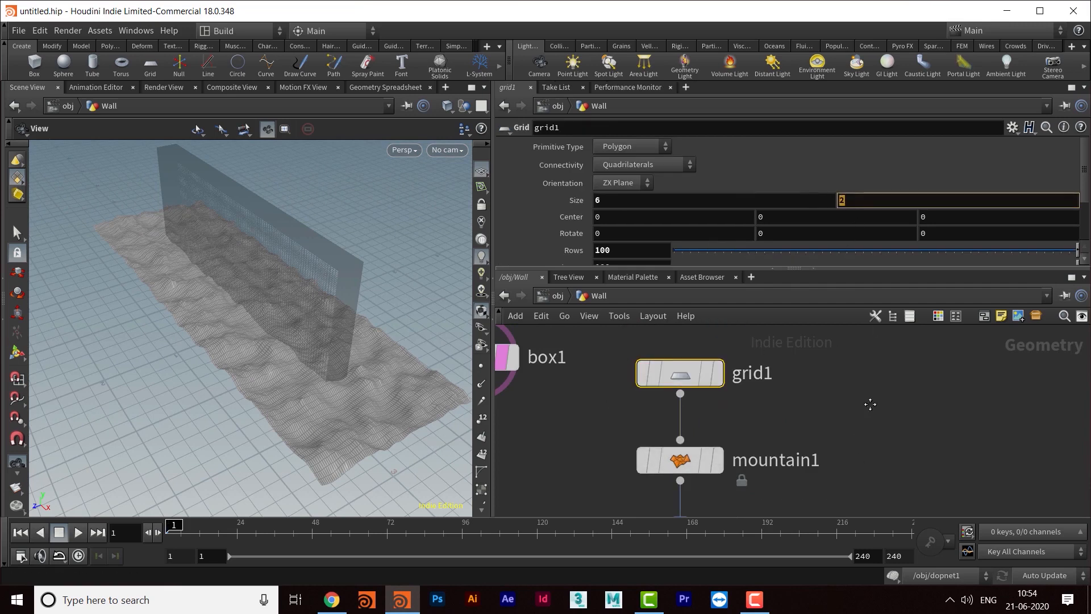
- Move box1 down in the network so it sits level with transform1
middle_drag(860, 437, 881, 310)
drag(278, 398, 339, 351)
middle_drag(655, 502, 830, 441)
scroll(681, 438, down, 3)
middle_drag(679, 438, 673, 447)
scroll(696, 416, down, 3)
drag(673, 370, 684, 471)
scroll(752, 492, up, 3)
middle_drag(721, 509, 753, 411)
key(Tab)
text(b)
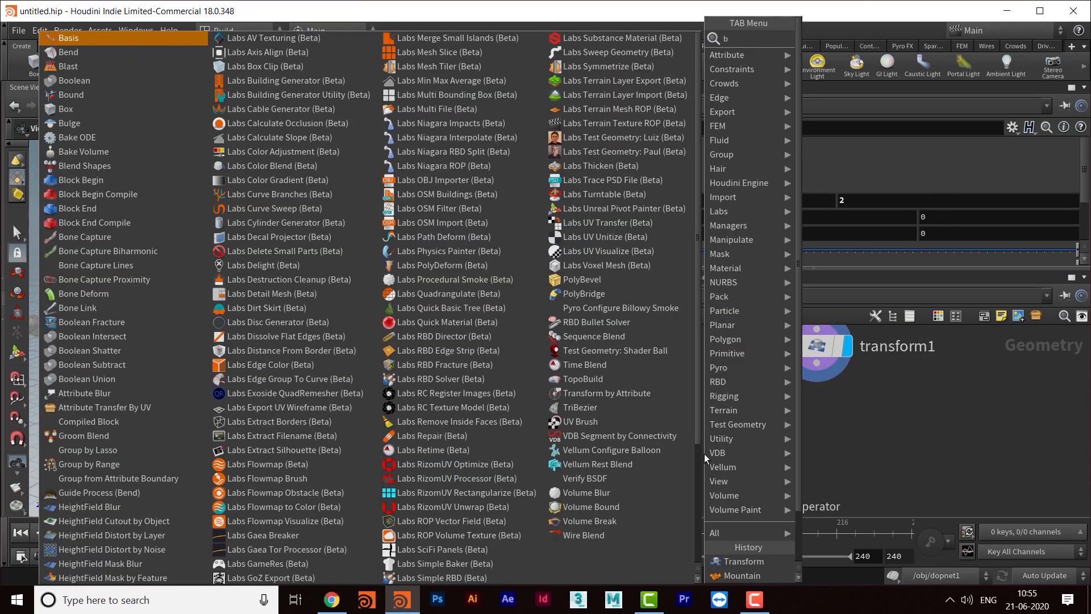
text(oolea)
key(Return)
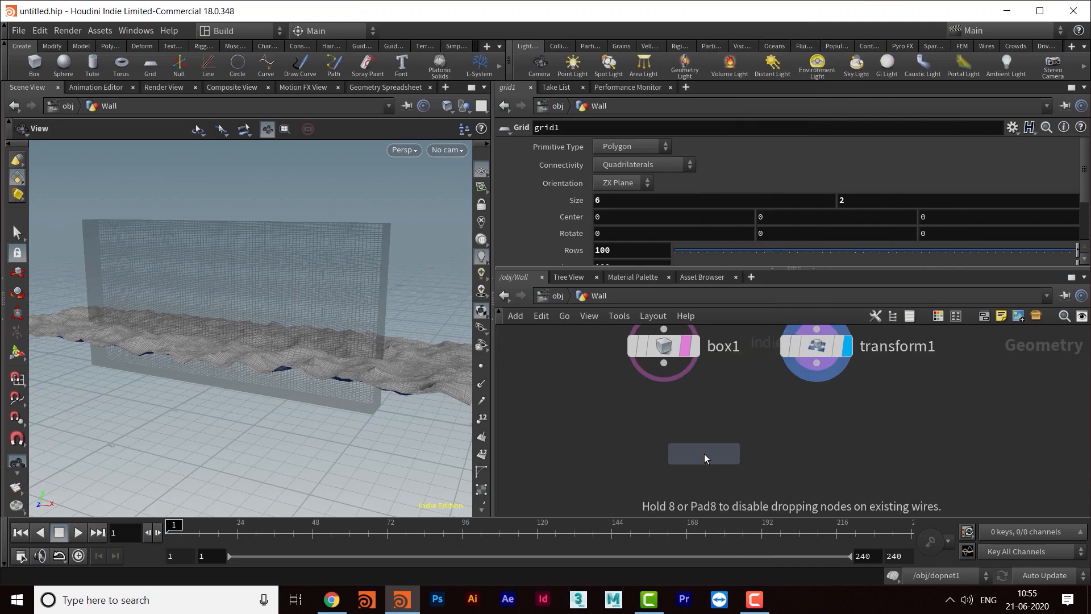
key(Escape)
- Add a Boolean Shatter node below box1 and transform1
key(Tab)
text(bo)
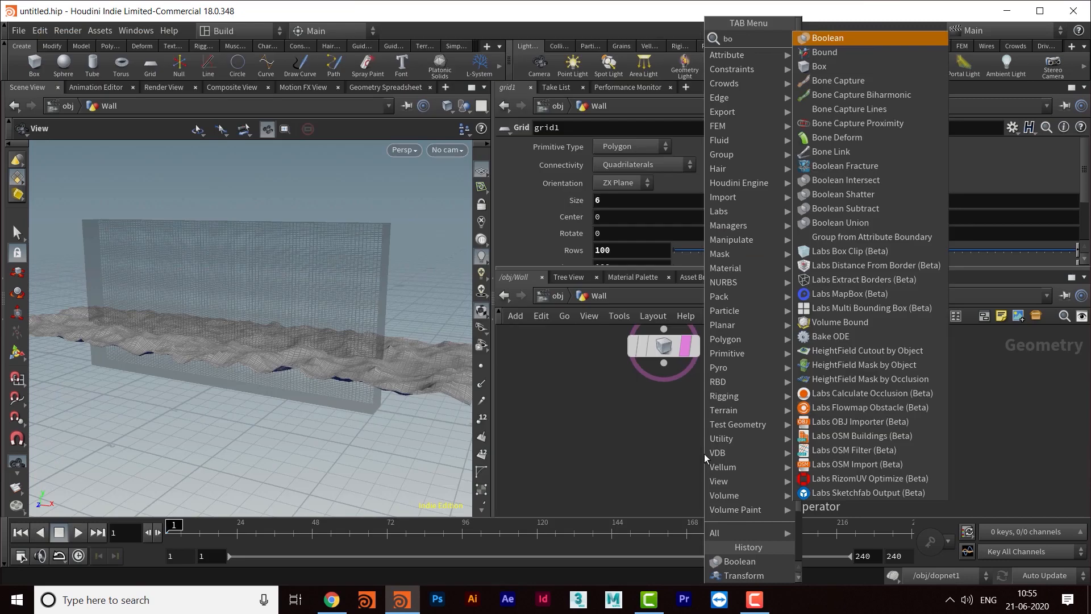
text(o)
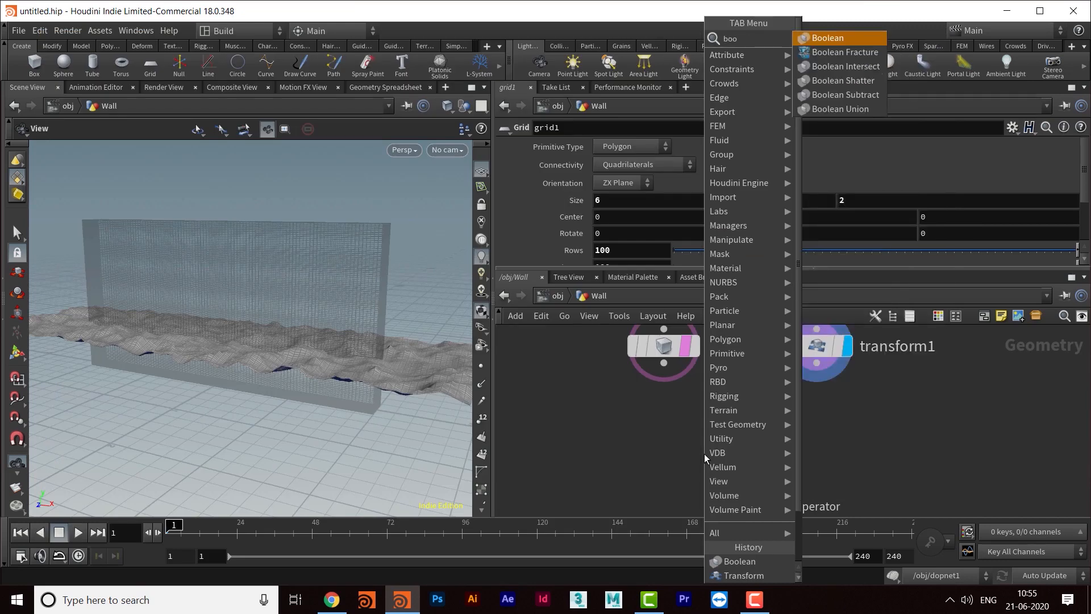
key(Down)
key(Down)
key(Down)
key(Return)
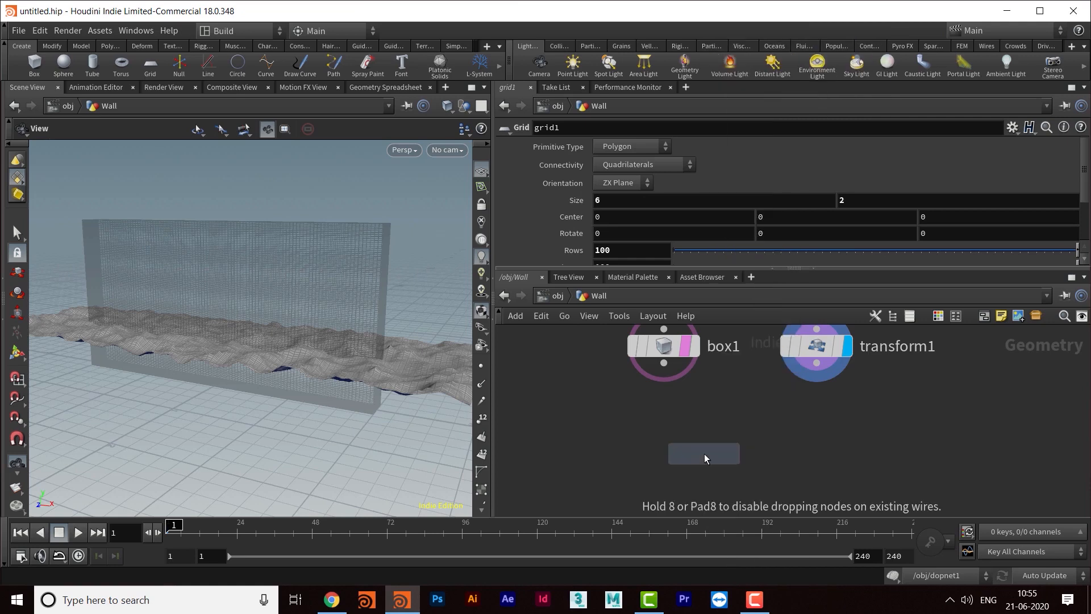
click(733, 465)
drag(733, 464, 755, 466)
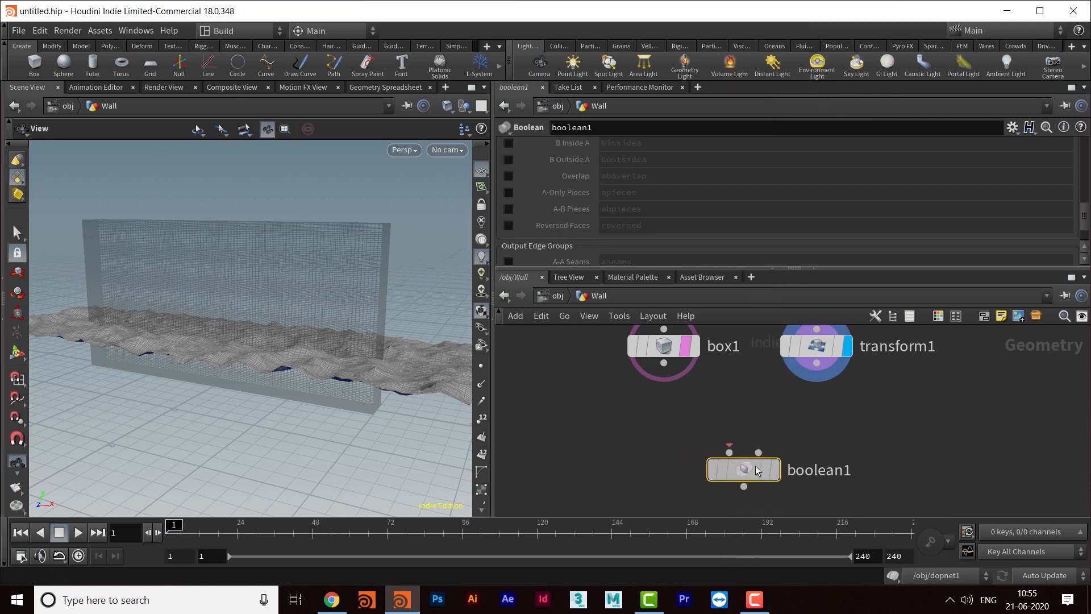
- Connect box1 to the Boolean's first input and transform1 to its second, and display the Boolean's result
drag(663, 363, 729, 452)
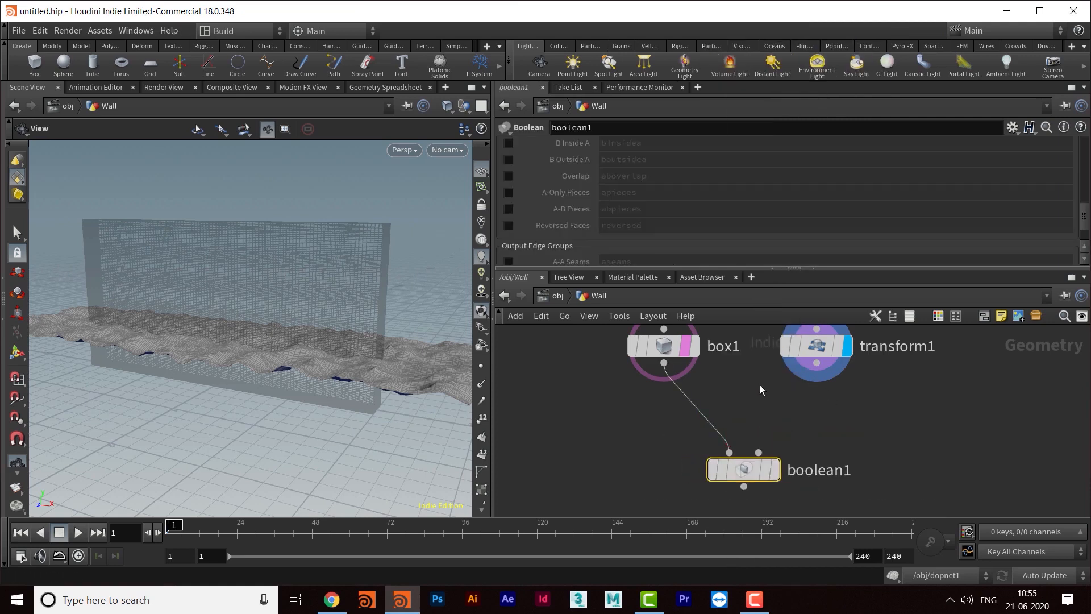
middle_drag(760, 386, 767, 407)
click(670, 367)
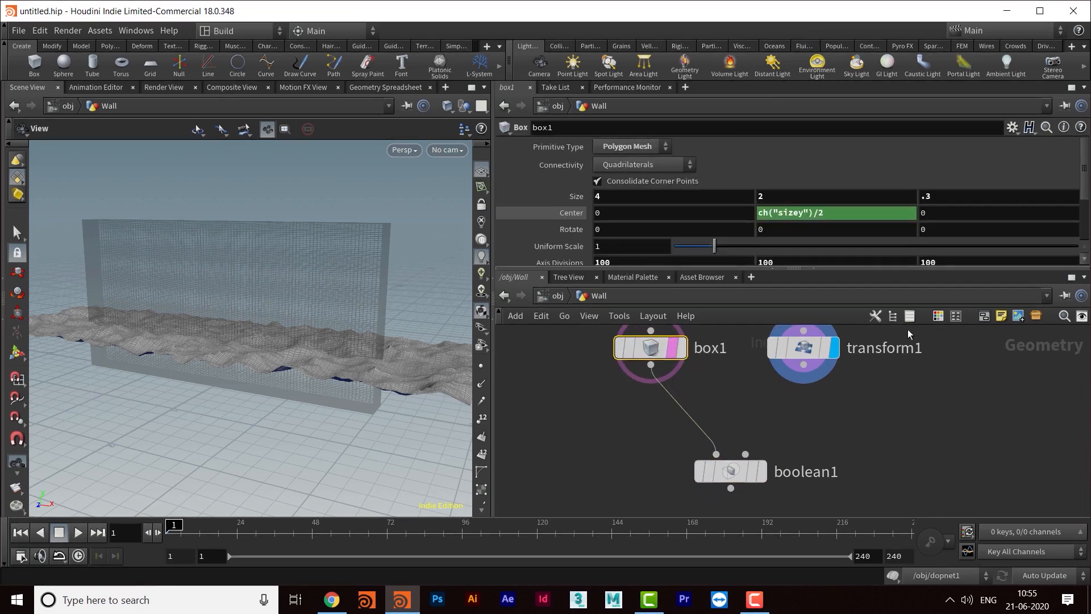
drag(804, 372, 746, 458)
click(731, 476)
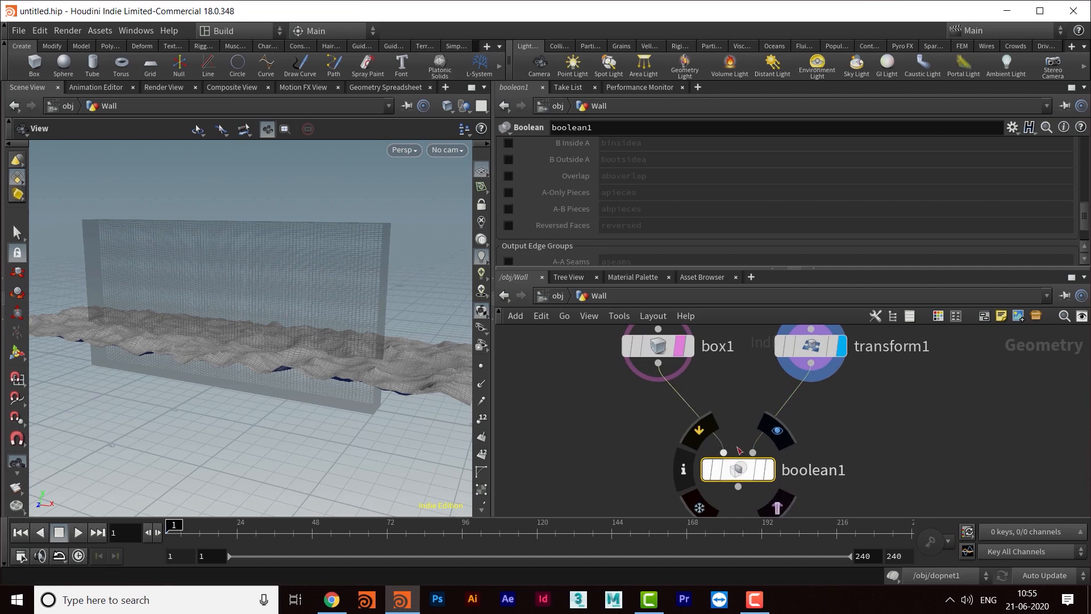
click(770, 475)
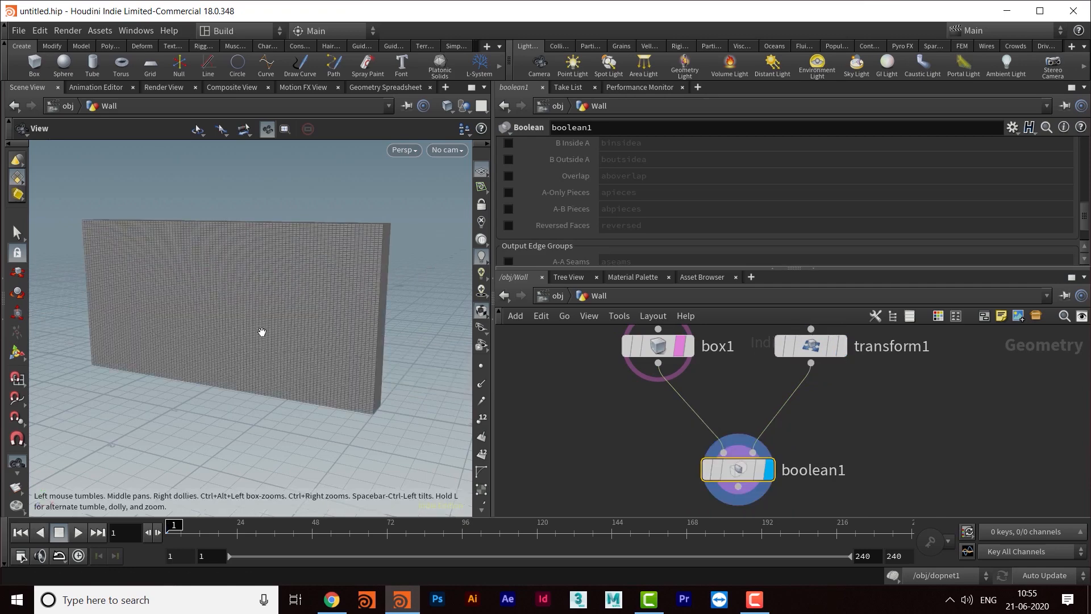
drag(262, 332, 387, 346)
drag(319, 375, 392, 379)
mouse_move(324, 379)
middle_down()
mouse_move(298, 380)
mouse_move(318, 362)
middle_up()
scroll(298, 379, up, 2)
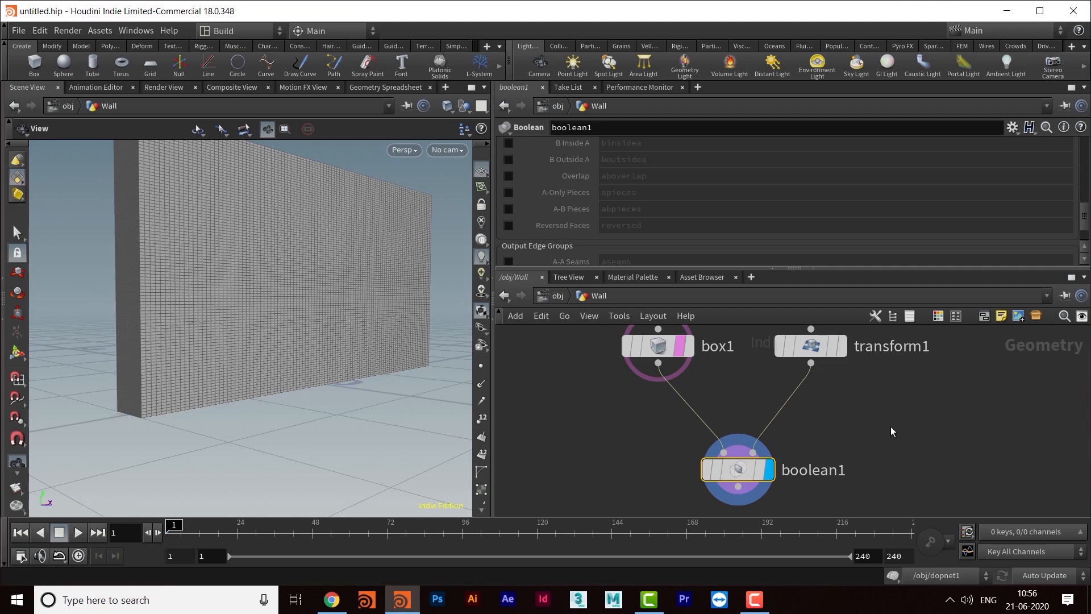
- Add a Blast node fed by boolean1's output, place it below boolean1, and display its result
middle_drag(836, 453, 834, 333)
middle_drag(787, 471, 772, 474)
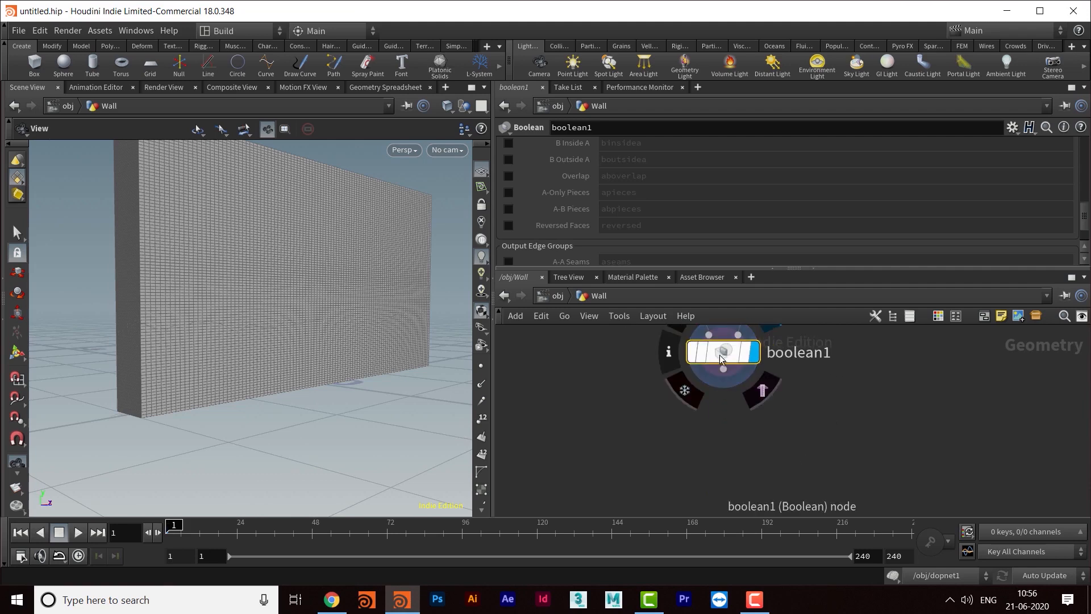
click(724, 368)
key(Tab)
text(b)
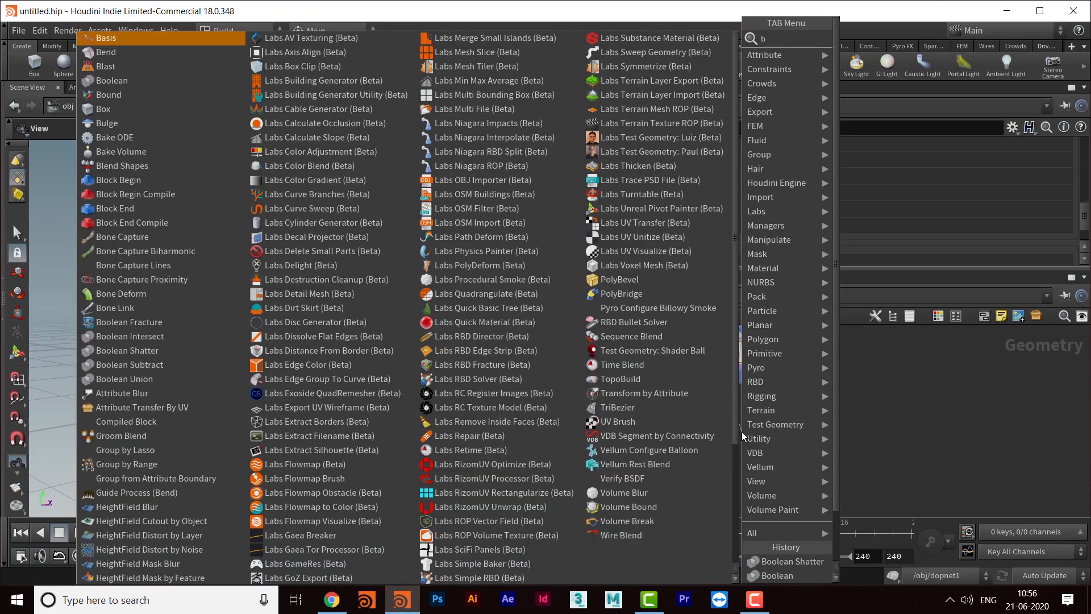
text(lst)
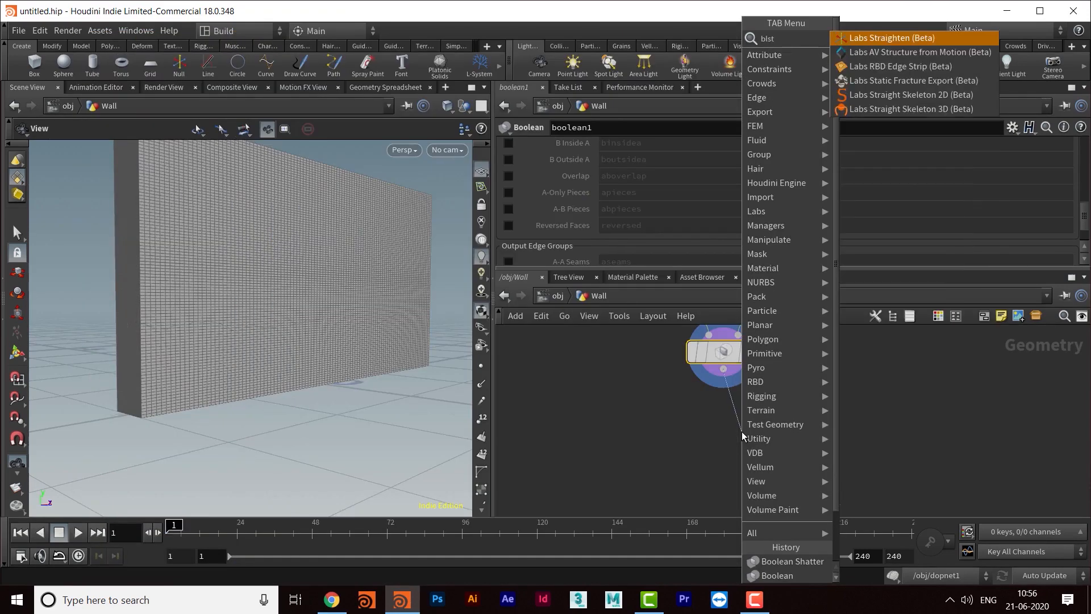
key(BackSpace)
key(BackSpace)
key(BackSpace)
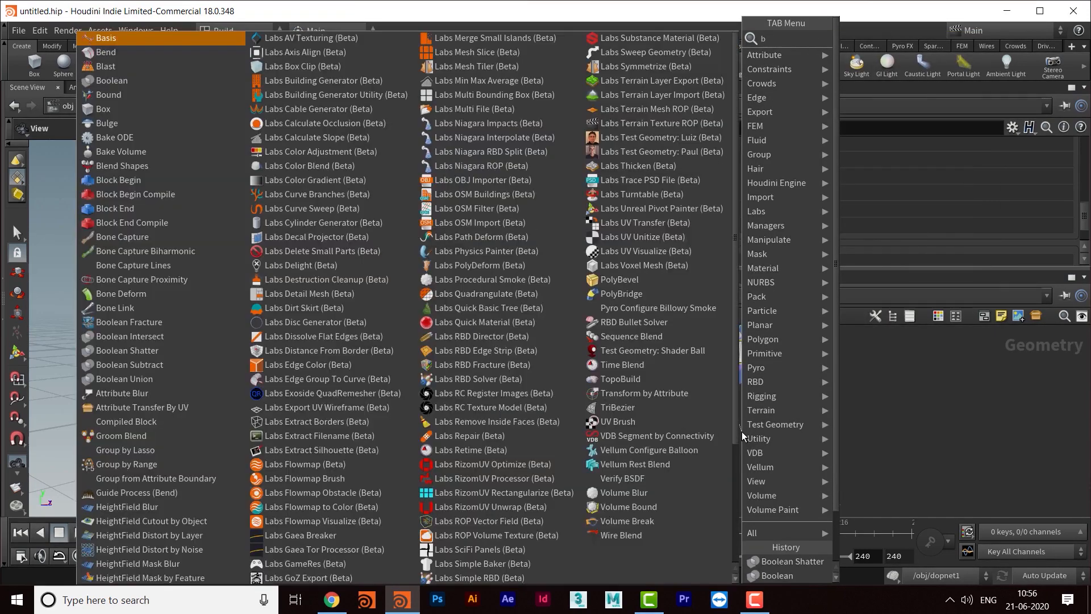
text(las)
key(Return)
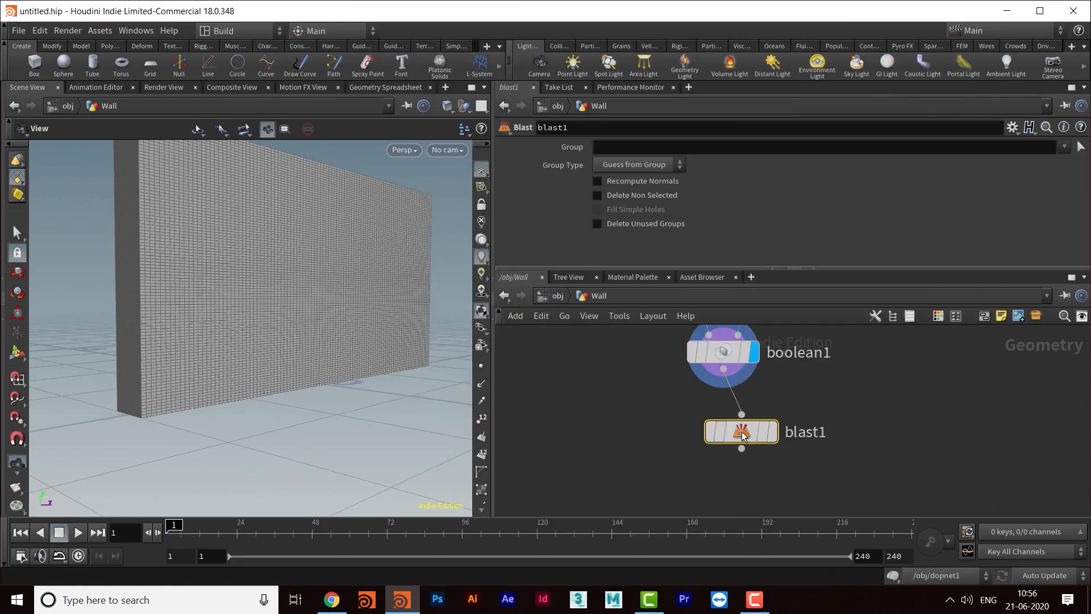
drag(769, 429, 773, 451)
click(773, 452)
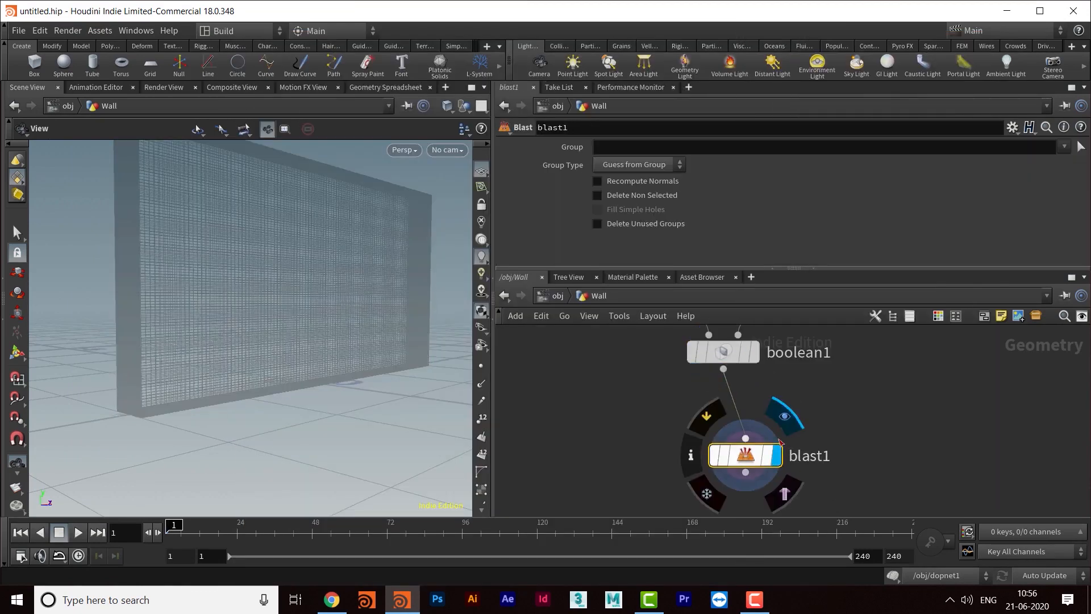
- Turn off the template display of box1
scroll(818, 388, up, 2)
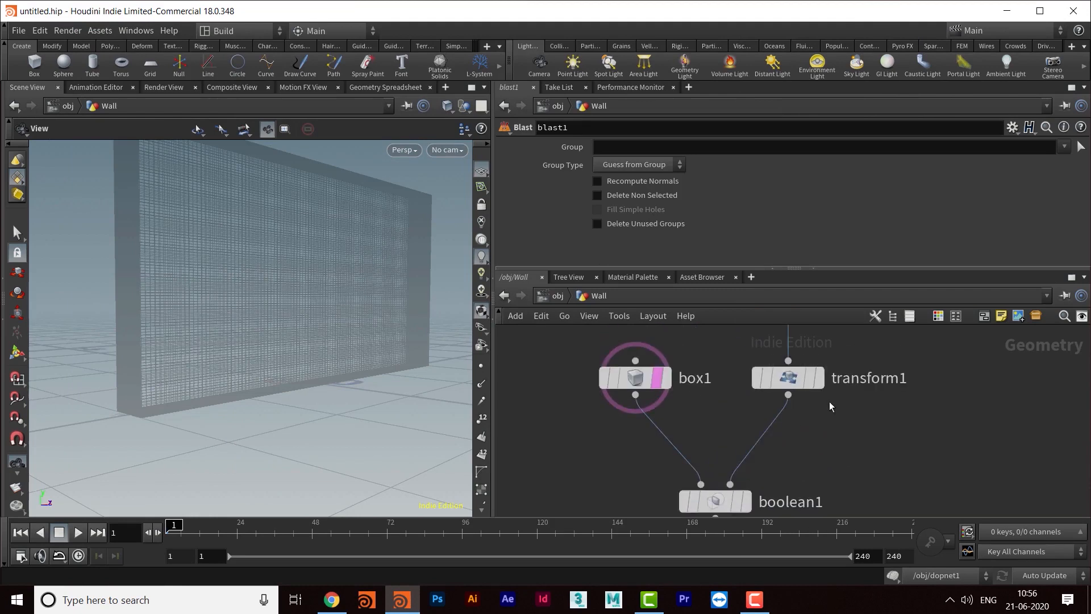
click(659, 386)
middle_drag(816, 455, 823, 363)
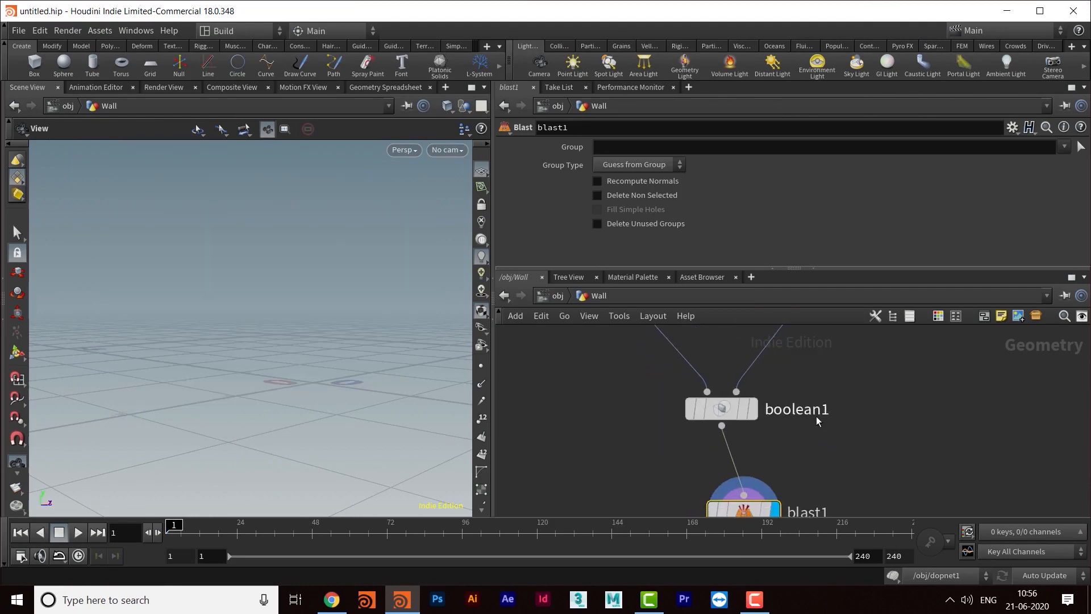
- Check which groups from boolean1 are available for the Blast node's group selection
middle_drag(810, 414, 799, 373)
middle_drag(755, 465, 759, 438)
click(1065, 148)
middle_drag(827, 398, 782, 446)
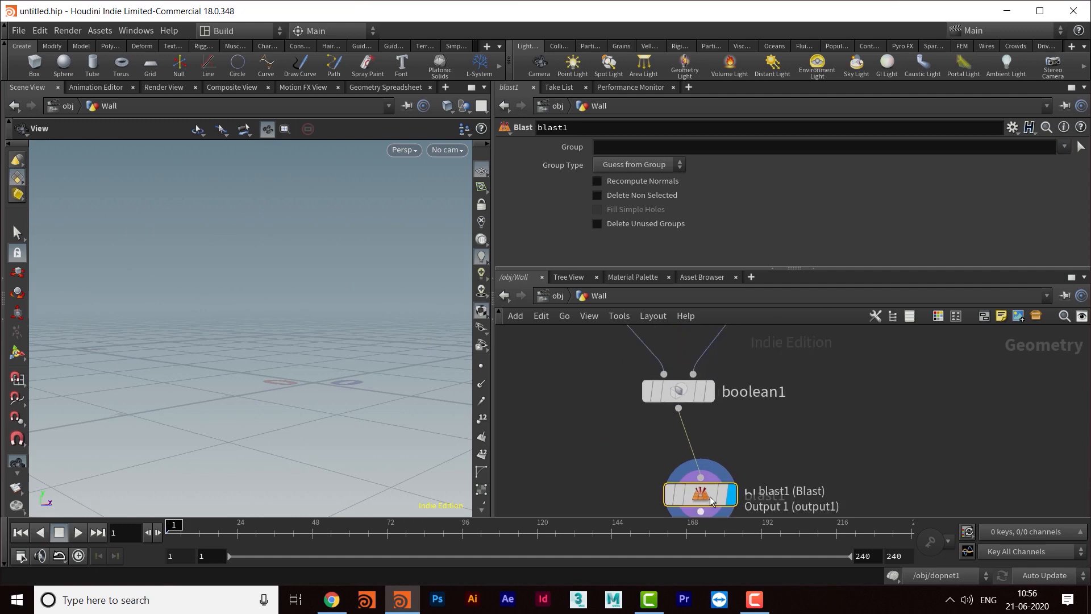
middle_drag(715, 492, 717, 483)
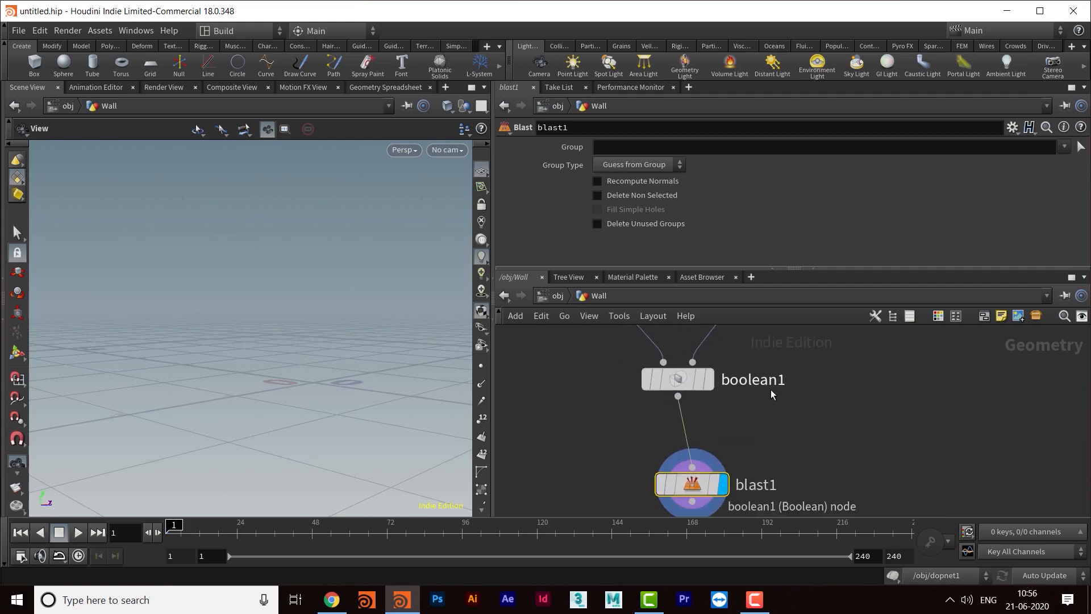
middle_drag(807, 381, 817, 434)
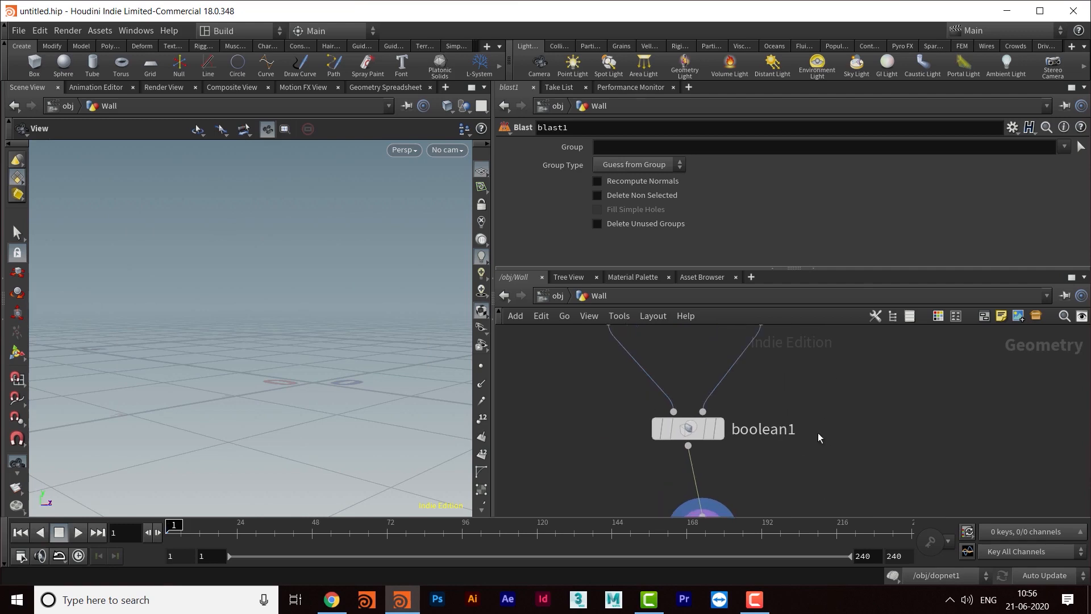
click(694, 439)
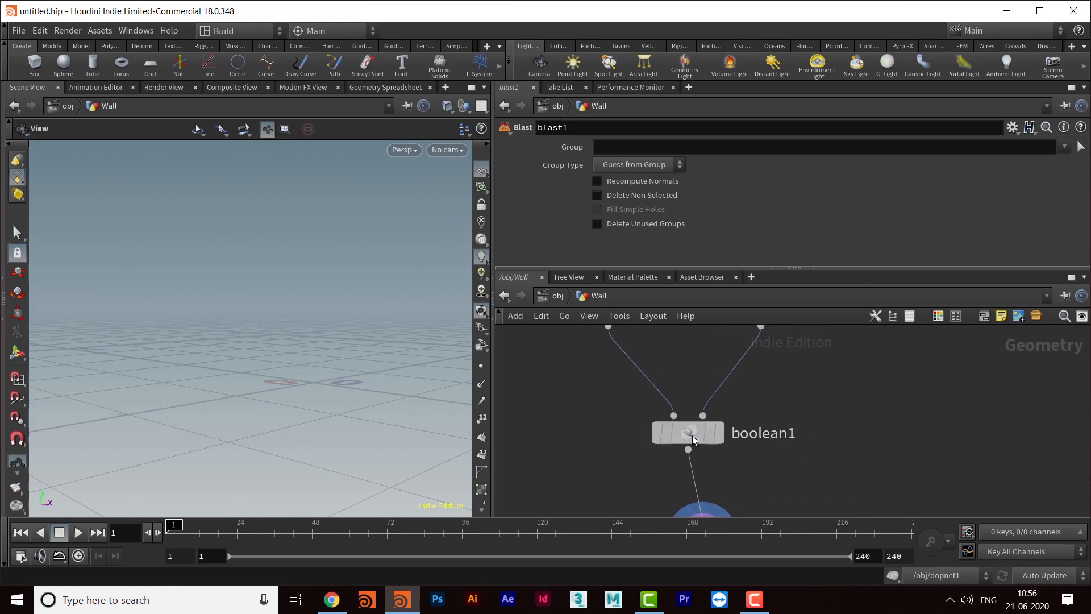
middle_drag(765, 494, 770, 445)
click(708, 490)
middle_drag(896, 398, 892, 414)
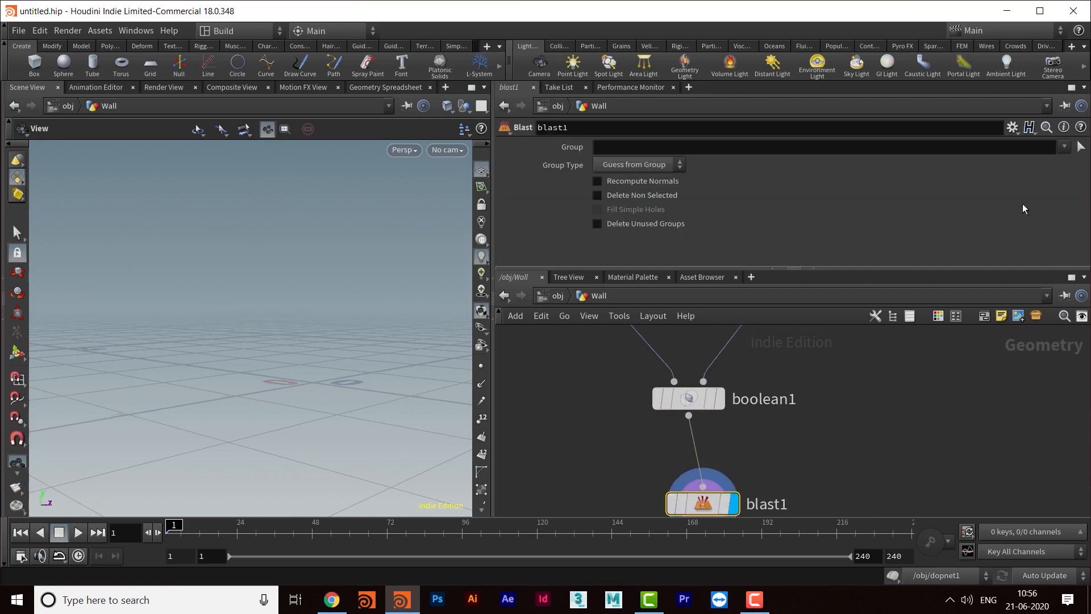
click(1064, 147)
click(945, 202)
- Enable the A-Only Pieces output primitive group, apieces, on boolean1
middle_drag(729, 414, 720, 448)
click(684, 440)
middle_drag(831, 394, 816, 414)
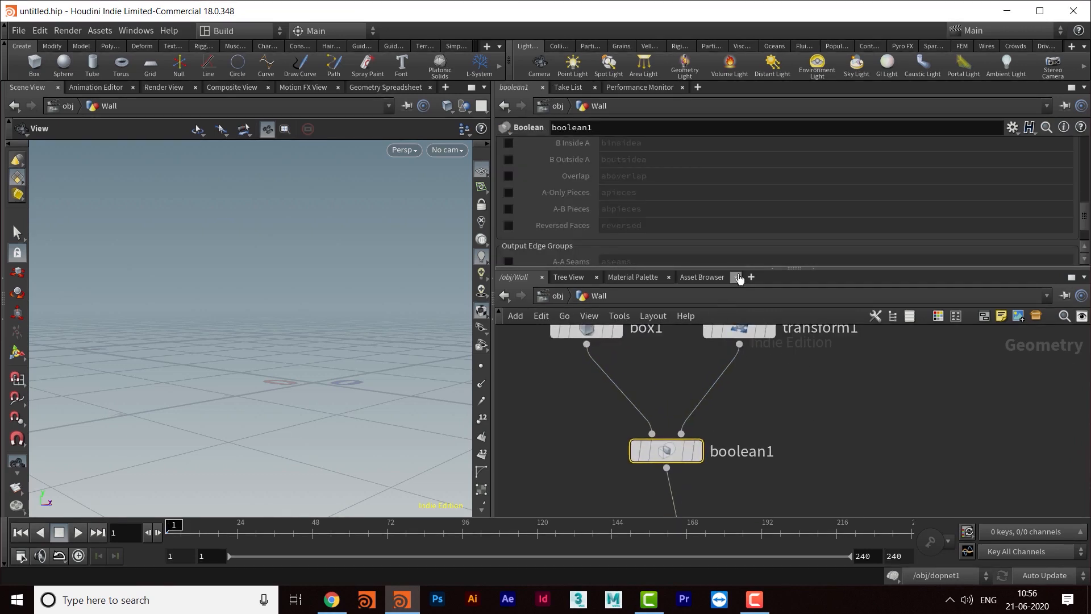
drag(739, 268, 761, 400)
scroll(898, 248, up, 5)
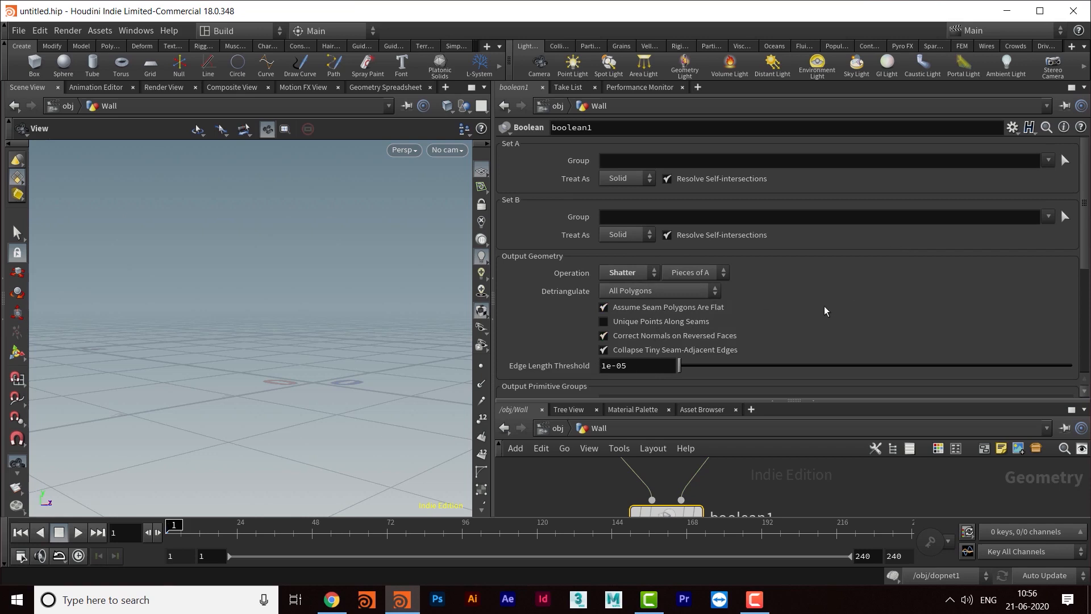
scroll(821, 284, down, 4)
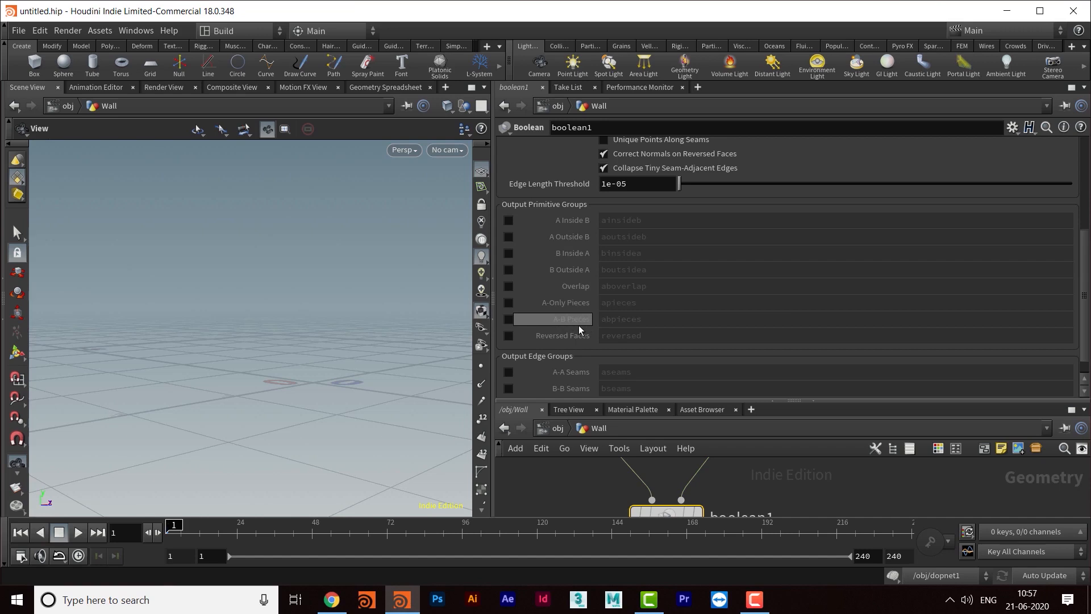
click(509, 302)
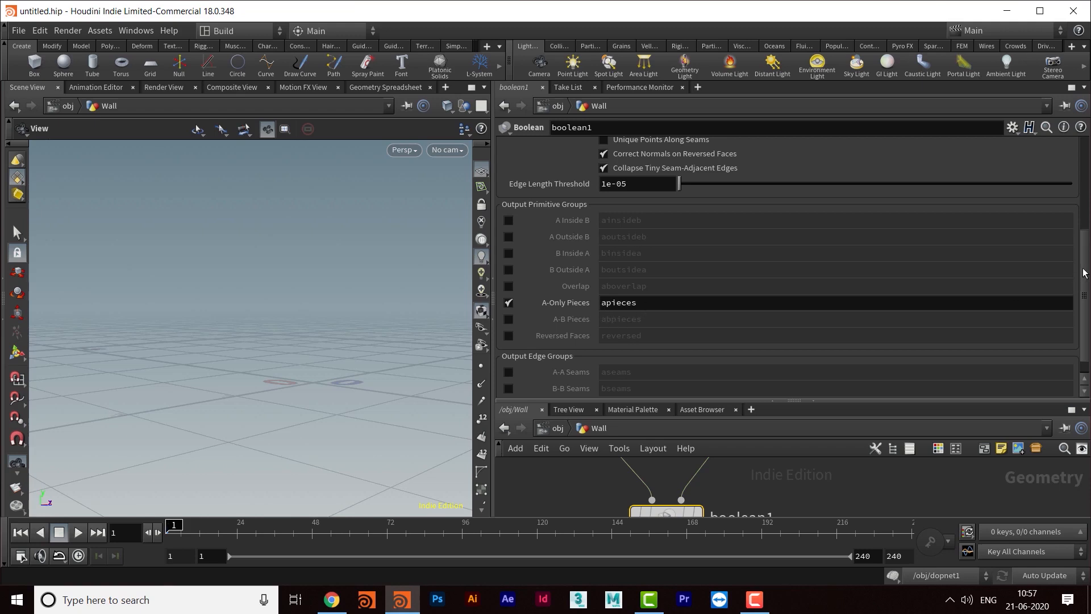
- Set blast1's group to apieces
scroll(939, 359, down, 1)
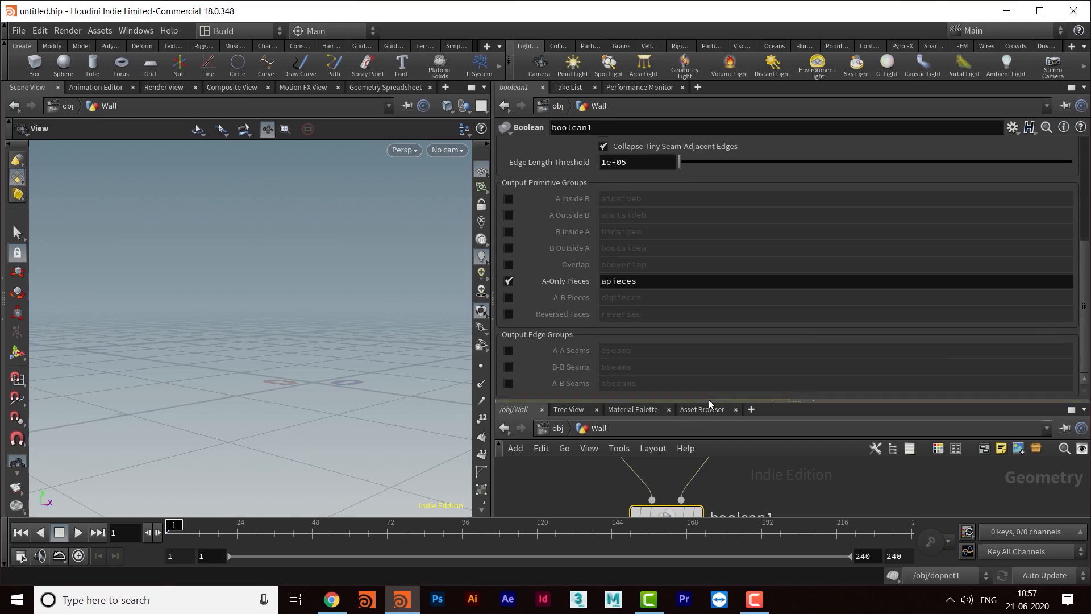
drag(708, 400, 709, 218)
middle_drag(748, 404, 751, 352)
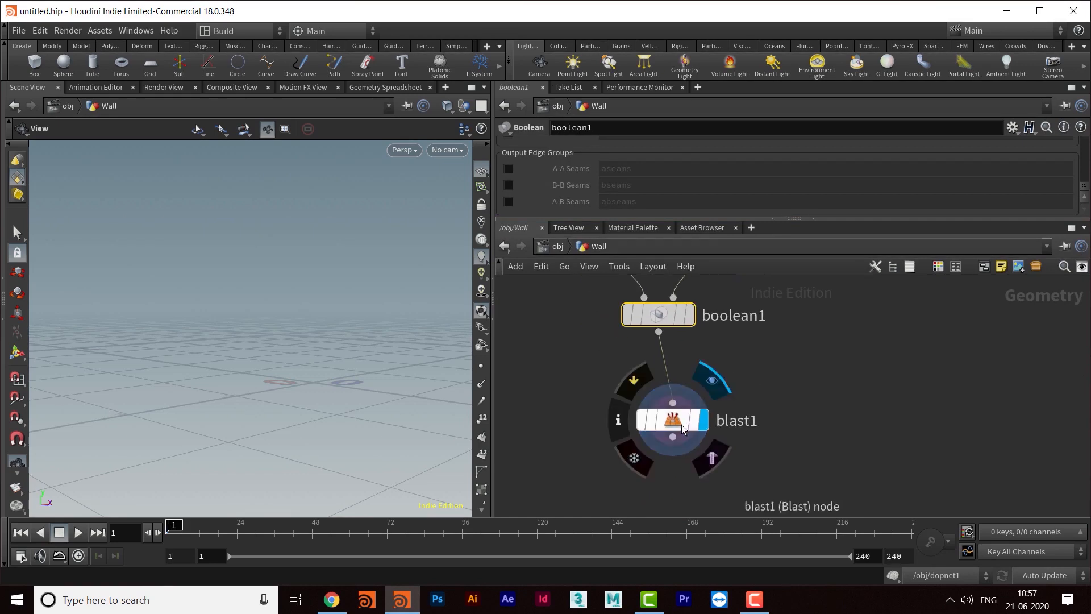
click(677, 427)
click(1054, 147)
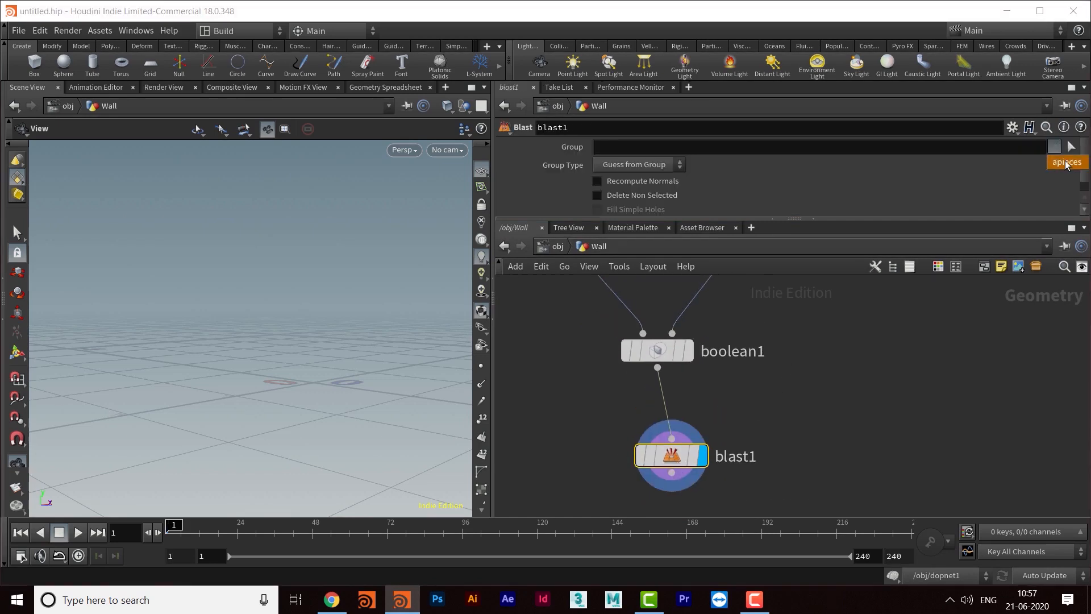
click(1066, 163)
drag(384, 315, 343, 331)
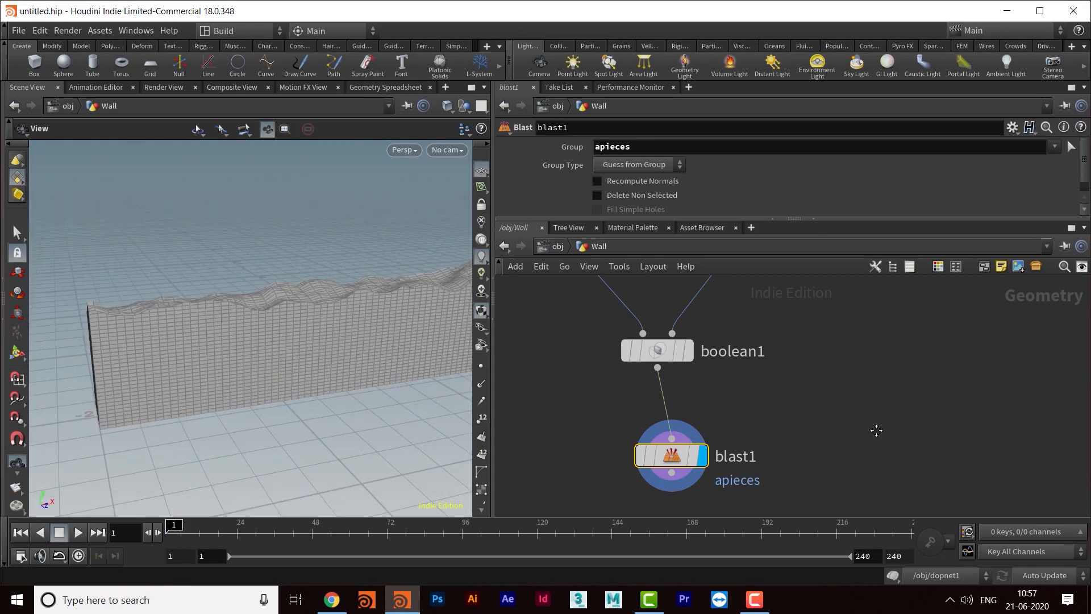
- Duplicate blast1 as a second branch of boolean1, with the two Blast nodes spaced apart side by side
middle_drag(877, 431, 982, 384)
alt+drag(786, 413, 596, 429)
mouse_move(772, 418)
middle_down()
mouse_move(737, 383)
mouse_move(787, 414)
middle_up()
- Rename the blast1 node as lower
click(646, 430)
drag(694, 430, 597, 368)
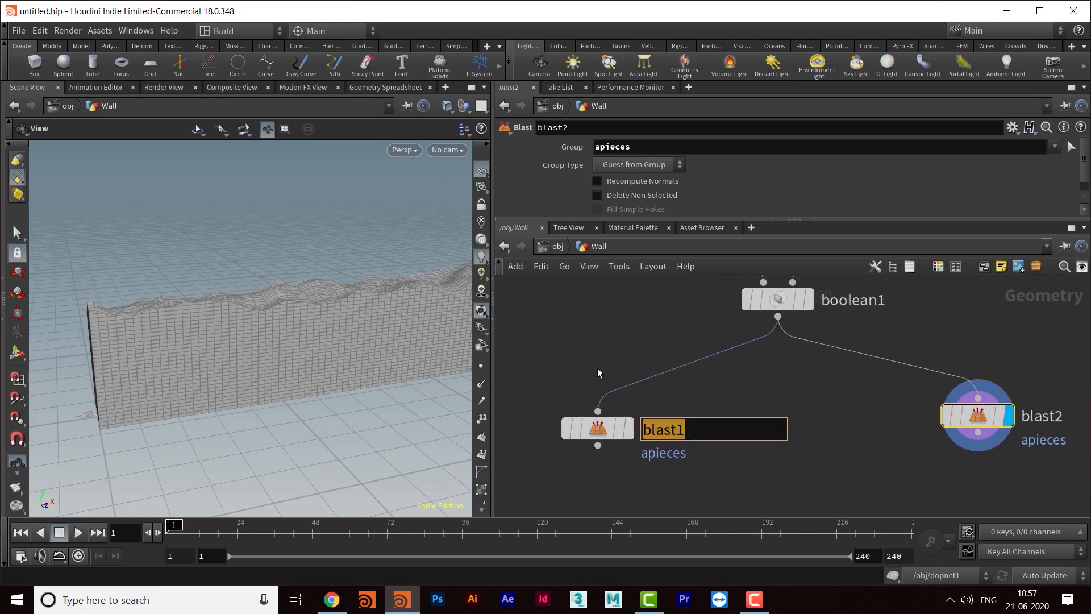
text(lower)
key(Return)
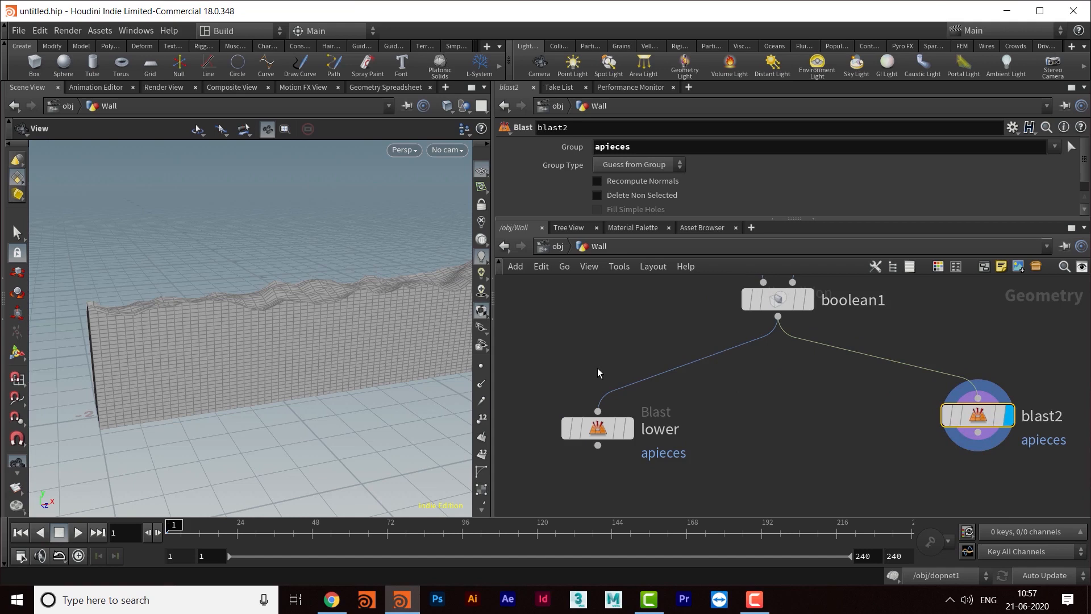
- Rename the blast2 node as upper
middle_drag(871, 459, 782, 465)
click(946, 423)
drag(1001, 423, 822, 414)
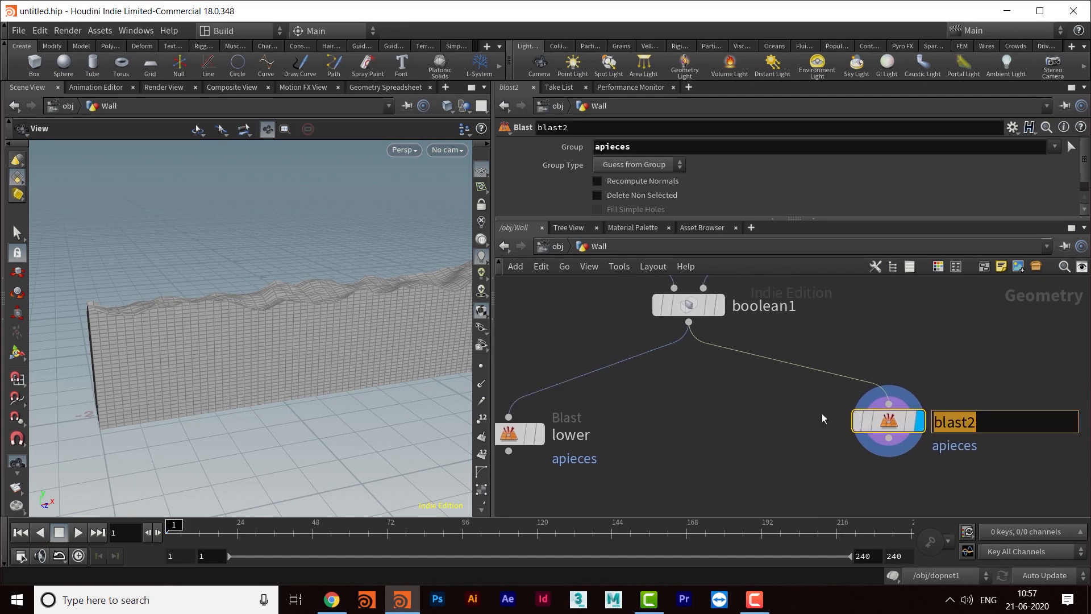
text(upper)
key(Return)
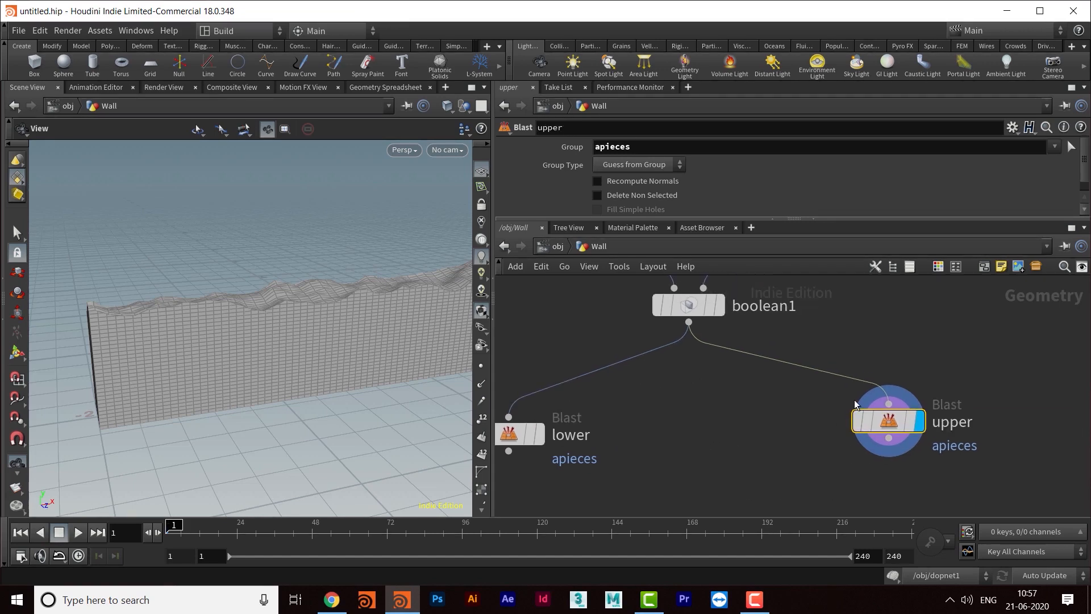
- Enable Delete Non Selected on the upper Blast node so it keeps only the apieces group
middle_drag(854, 400, 715, 398)
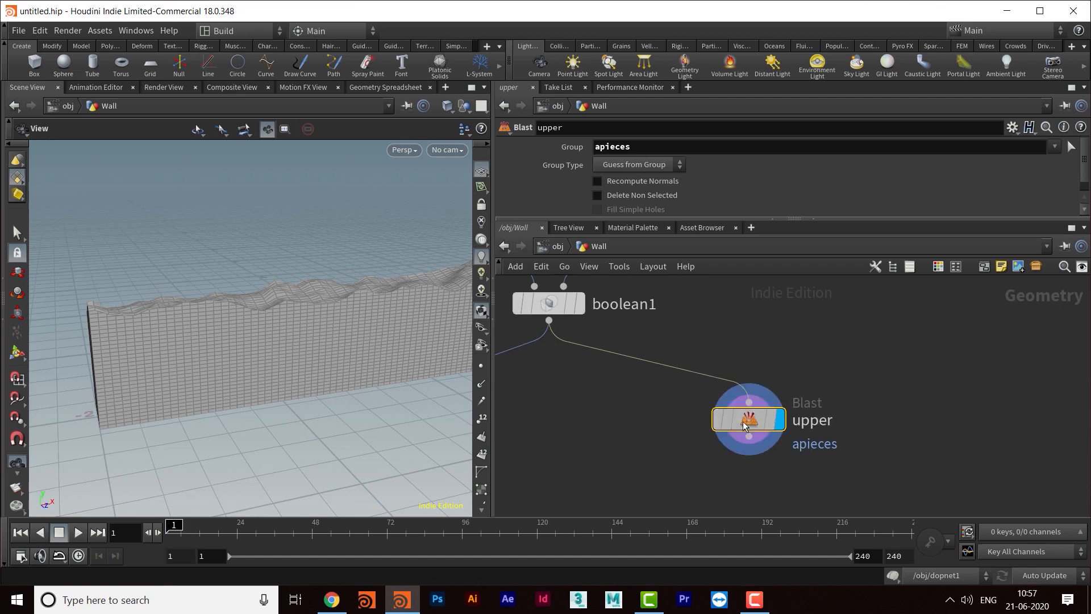
click(597, 196)
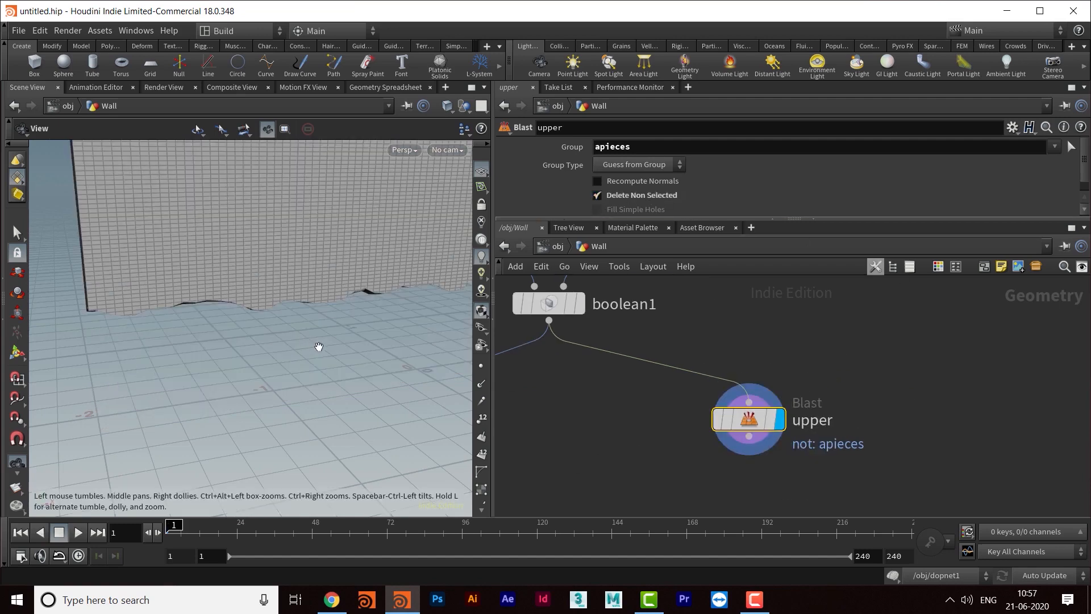
drag(324, 317, 292, 323)
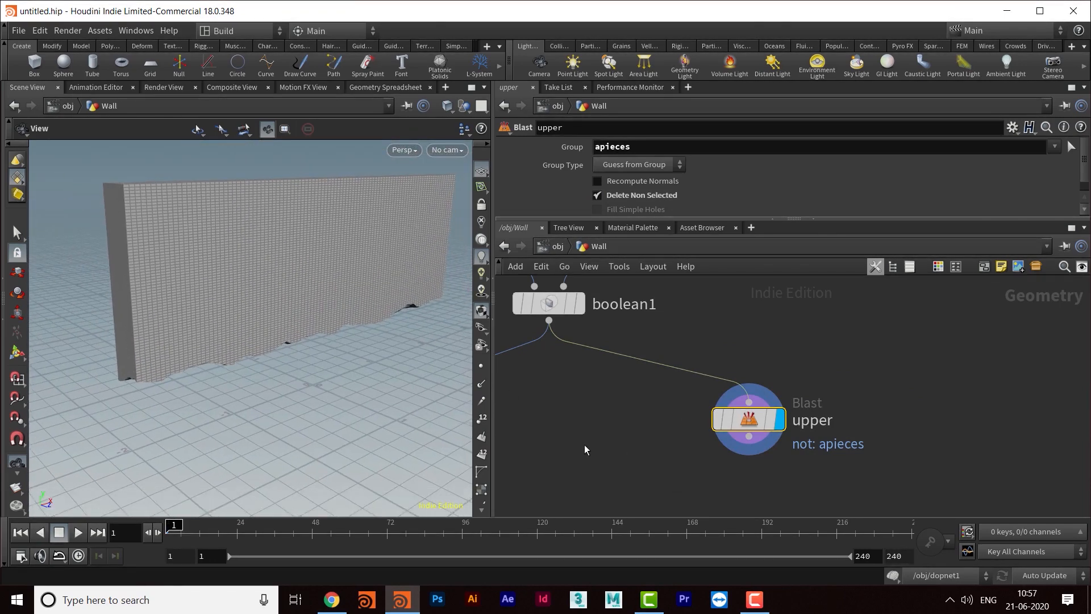
- Select the lower Blast node, display its result, and inspect the jagged lower wall piece
middle_drag(585, 445, 755, 440)
click(535, 428)
click(573, 433)
mouse_move(364, 363)
mouse_down()
mouse_move(321, 370)
mouse_move(366, 382)
mouse_up()
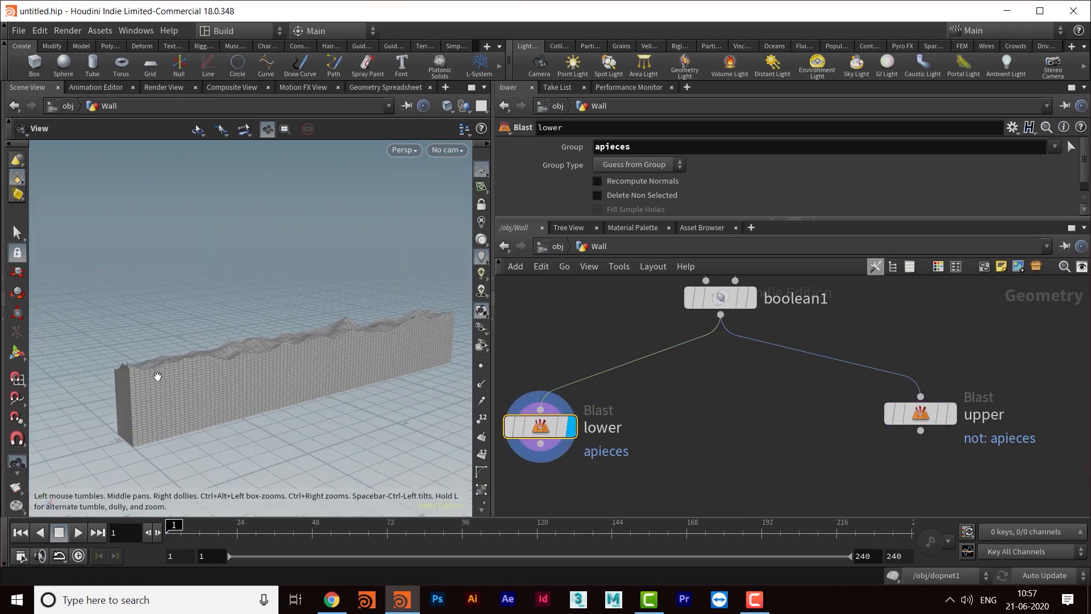
drag(197, 377, 227, 353)
drag(314, 358, 271, 372)
drag(349, 370, 324, 375)
mouse_move(324, 375)
middle_down()
mouse_move(352, 385)
mouse_move(336, 368)
middle_up()
drag(370, 381, 355, 394)
- Add a Null node below the lower Blast node and connect lower's output to it
middle_drag(608, 448, 701, 395)
middle_drag(732, 449, 665, 419)
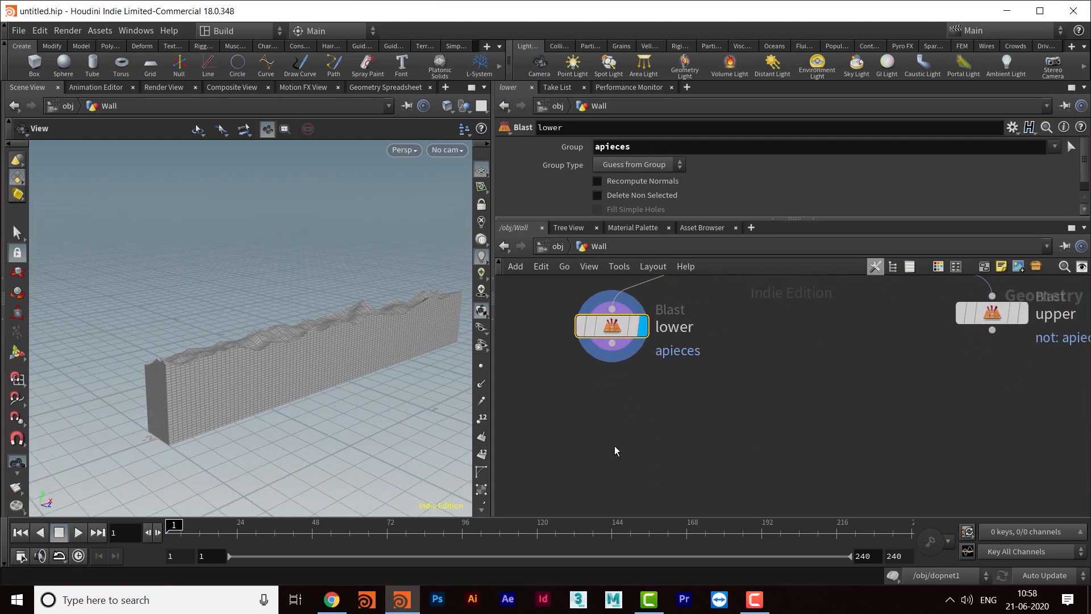
key(Tab)
text(nu)
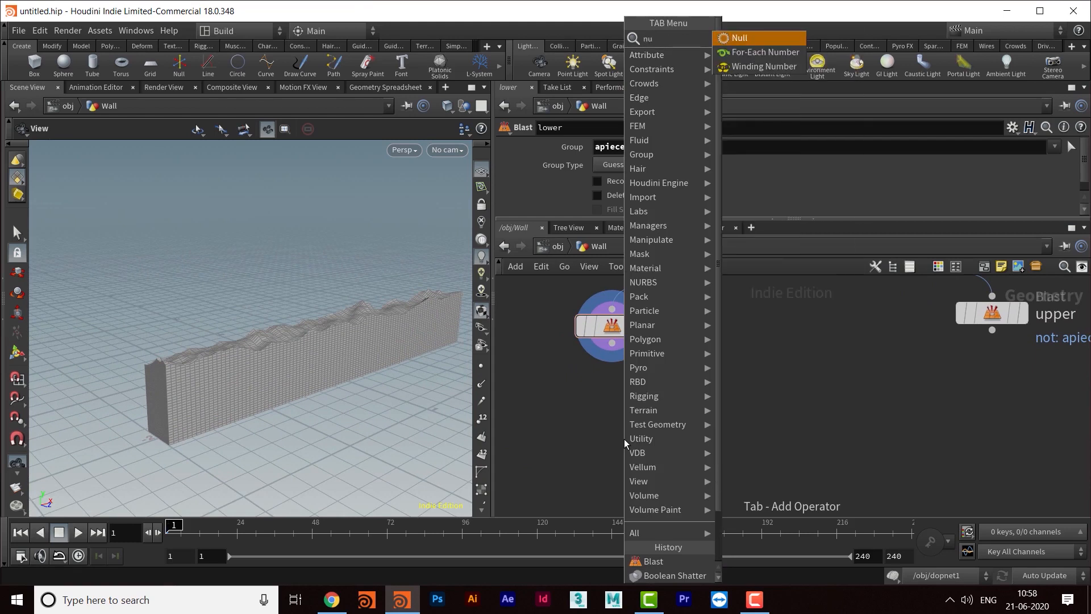
key(Return)
click(624, 439)
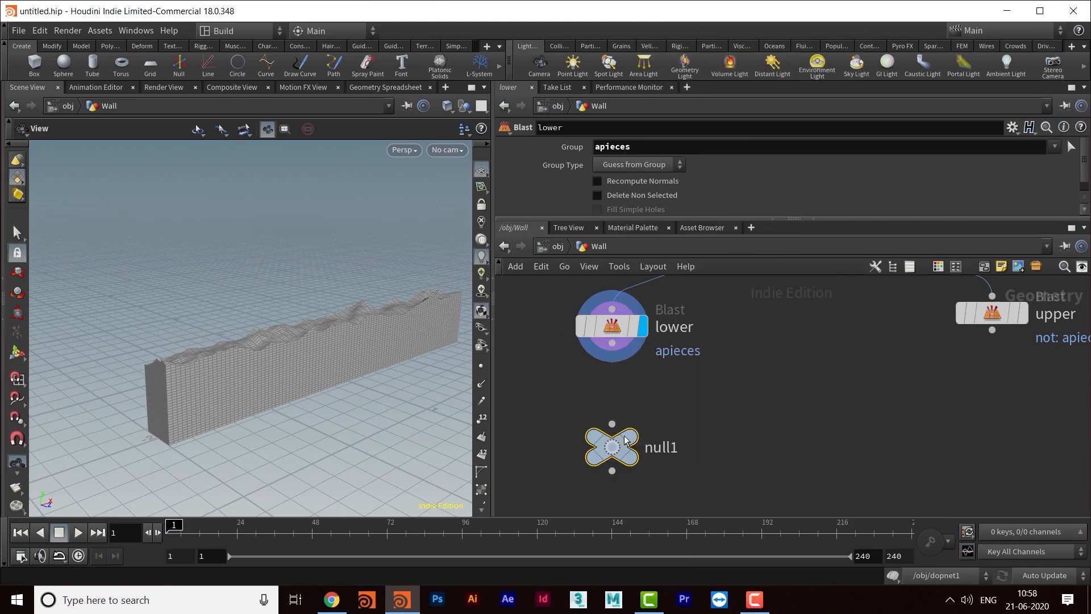
drag(612, 342, 613, 485)
click(671, 487)
- Rename the Null node under lower as OUT_STATIC
middle_drag(734, 454, 718, 373)
click(653, 407)
drag(666, 407, 569, 408)
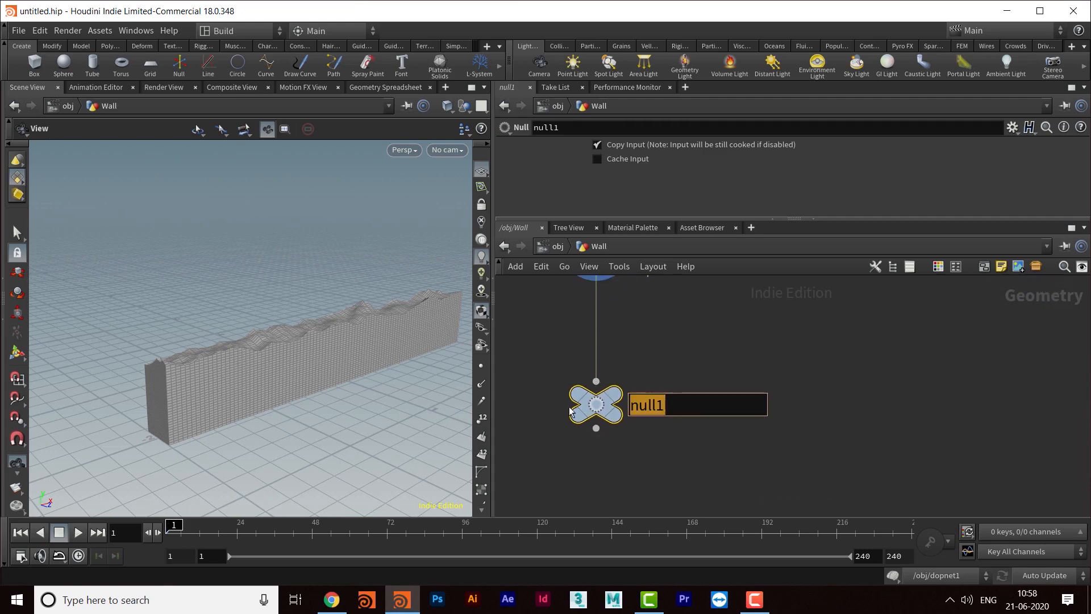
text(OUT_STATI)
text(C)
key(Return)
middle_drag(826, 345, 721, 396)
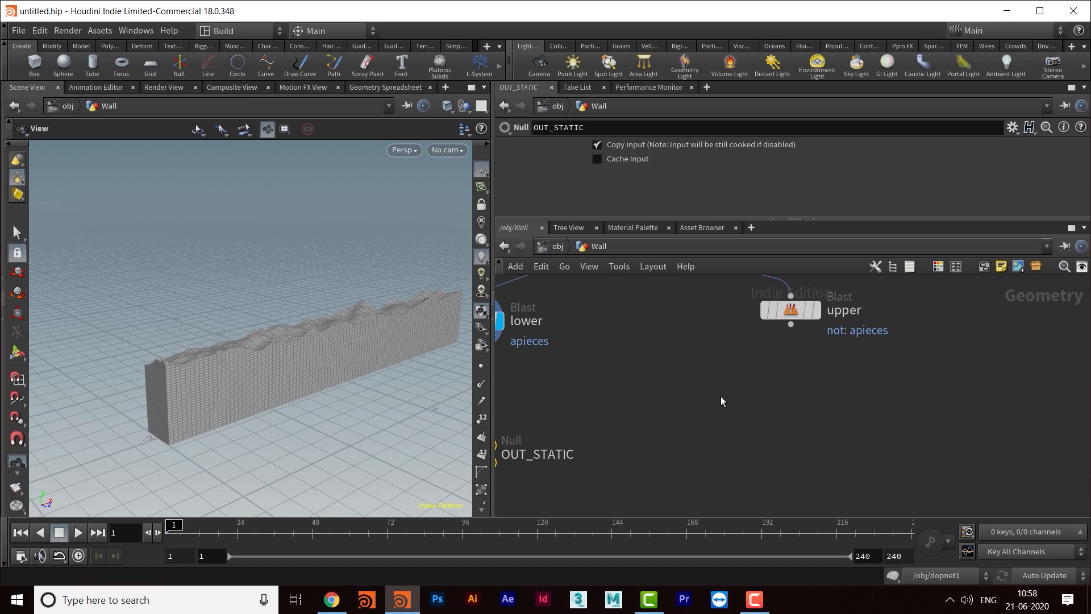
- Display the upper Blast node's result and inspect the jagged upper wall piece
middle_drag(737, 434, 601, 470)
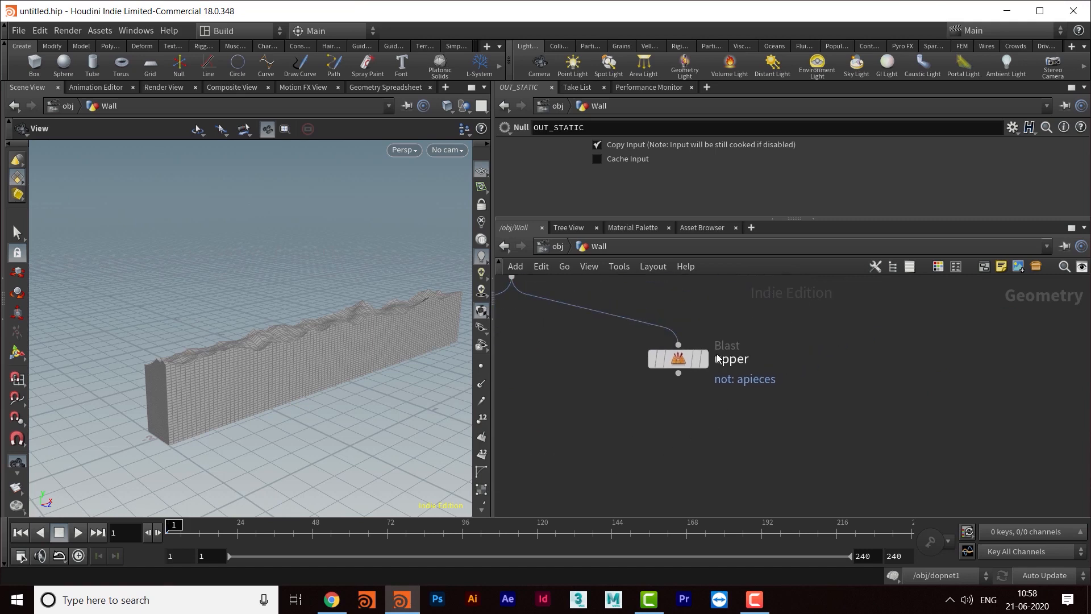
click(708, 365)
drag(239, 238, 309, 269)
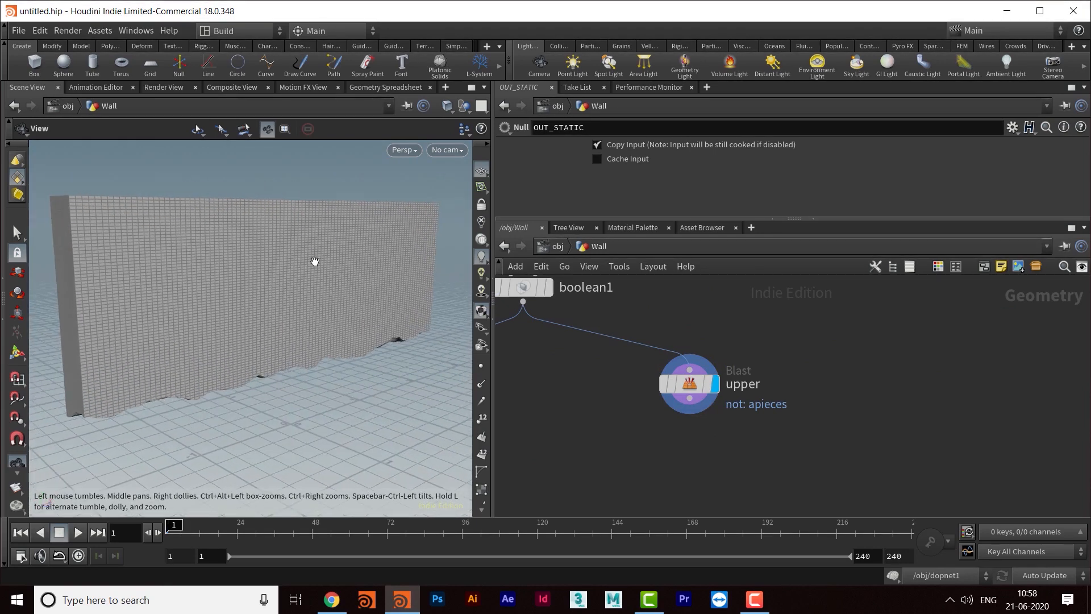
- Place an Add node beside the upper Blast node, leaving it unconnected
middle_drag(694, 444, 779, 439)
drag(755, 402, 725, 402)
middle_drag(753, 439, 653, 438)
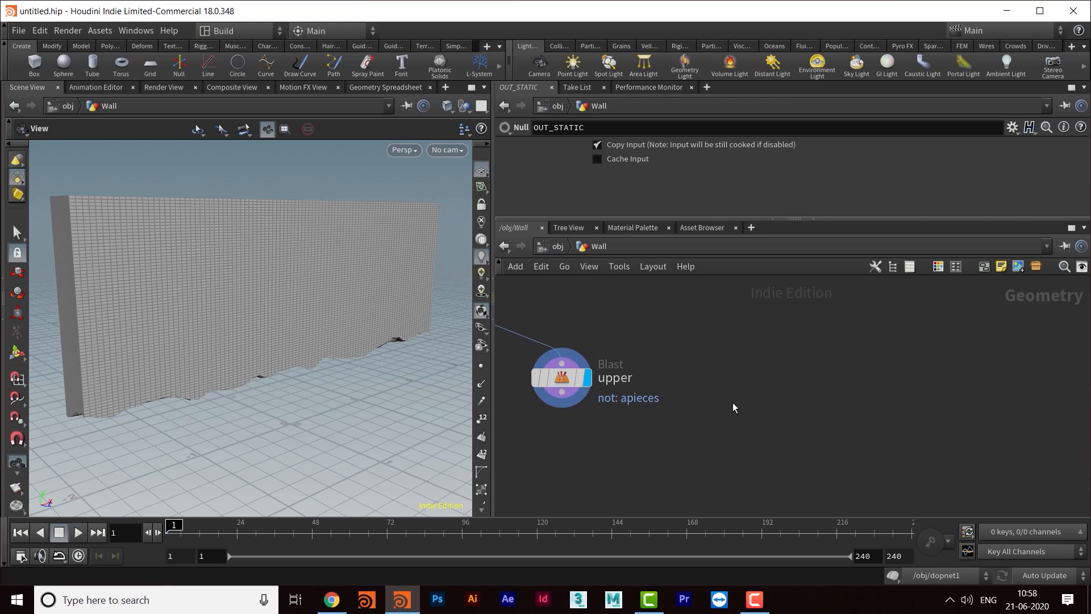
key(Tab)
text(add)
key(Return)
click(768, 359)
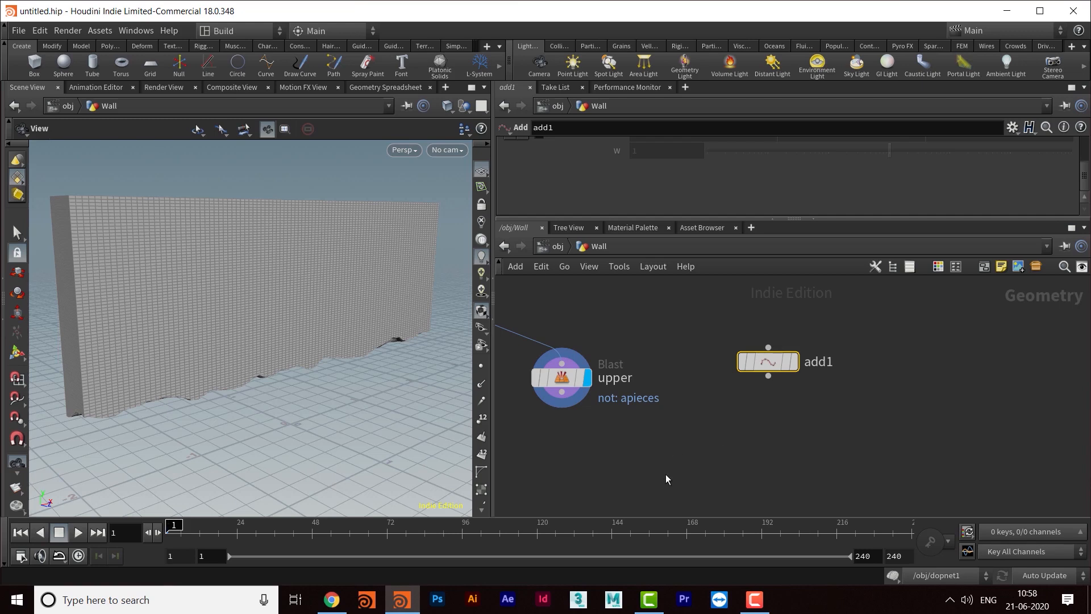
- Display the Add node's result and template the upper Blast node so its wall shows as a wireframe reference
middle_drag(729, 430, 762, 429)
mouse_move(822, 366)
drag(821, 367, 829, 368)
middle_drag(824, 424, 750, 418)
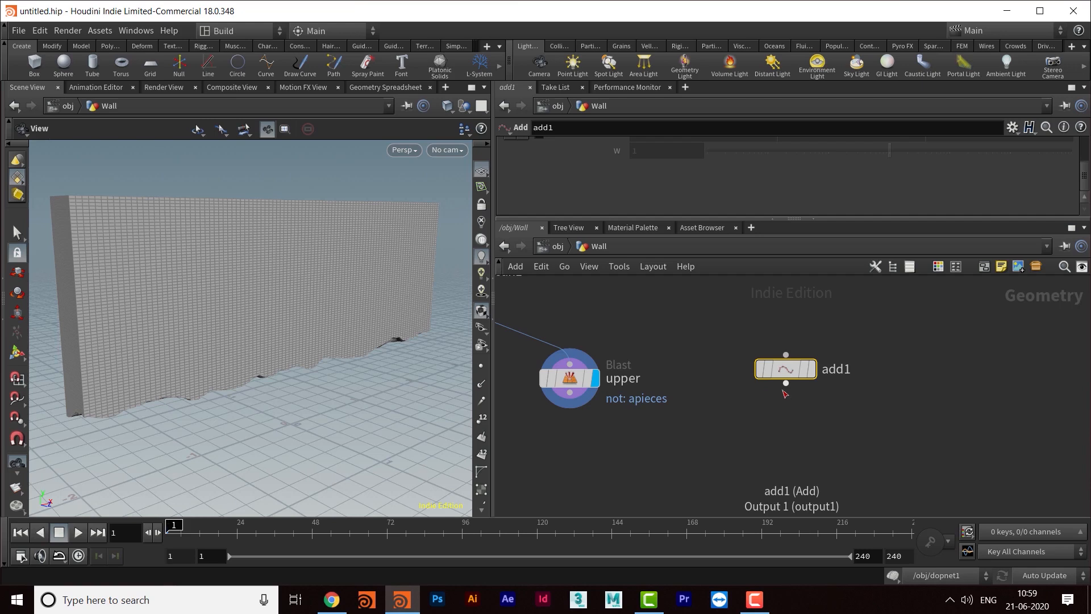
middle_drag(812, 419, 781, 422)
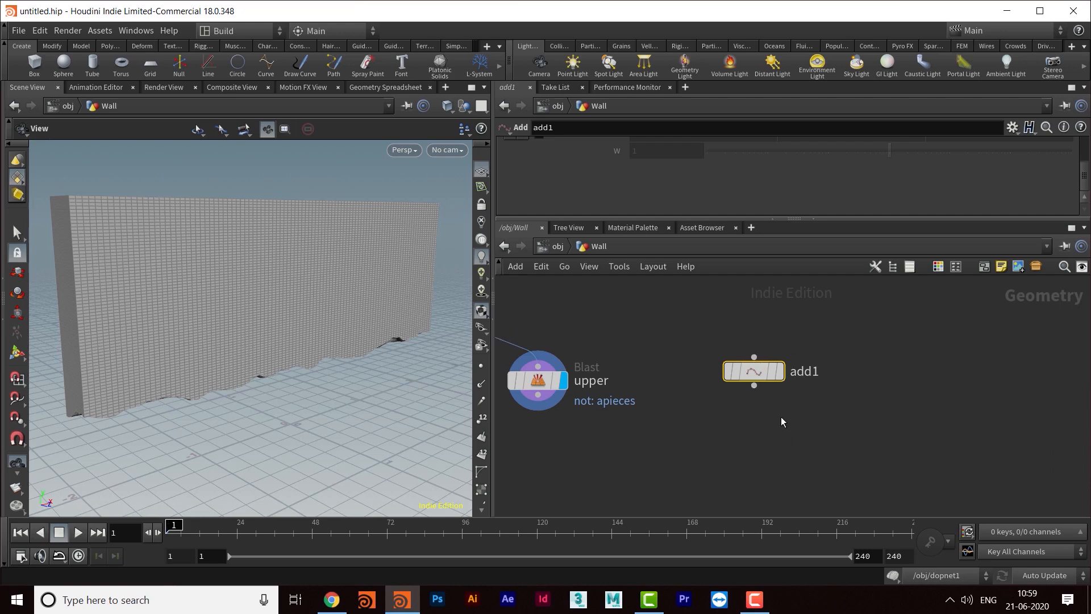
click(780, 372)
click(569, 410)
drag(295, 364, 271, 334)
mouse_move(756, 381)
drag(756, 380, 756, 390)
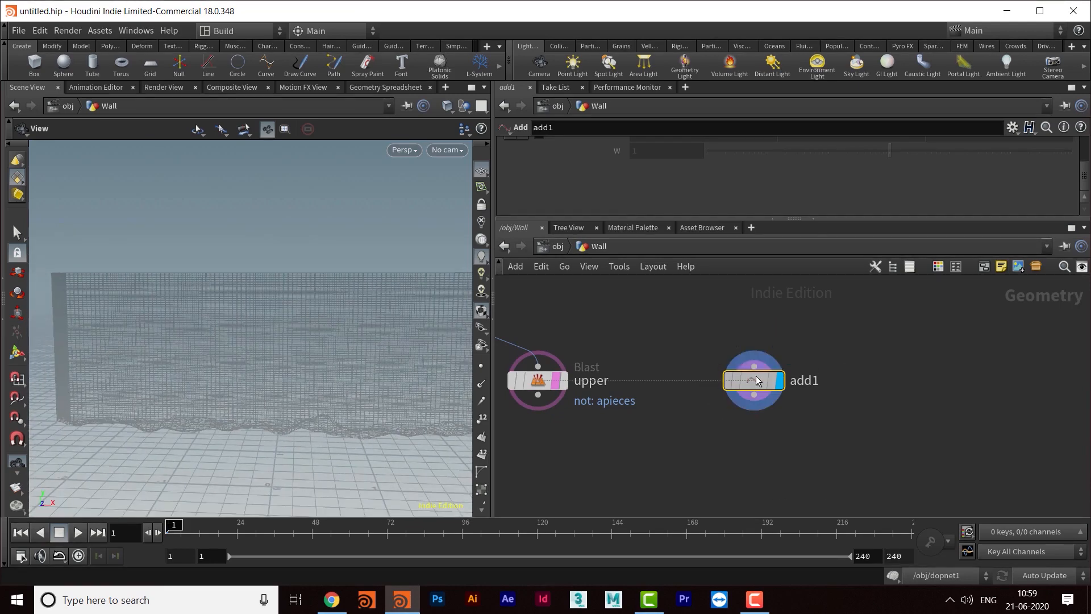
drag(448, 463, 341, 370)
- Enable Point 0 on the Add node to create a point at the origin
scroll(647, 206, up, 3)
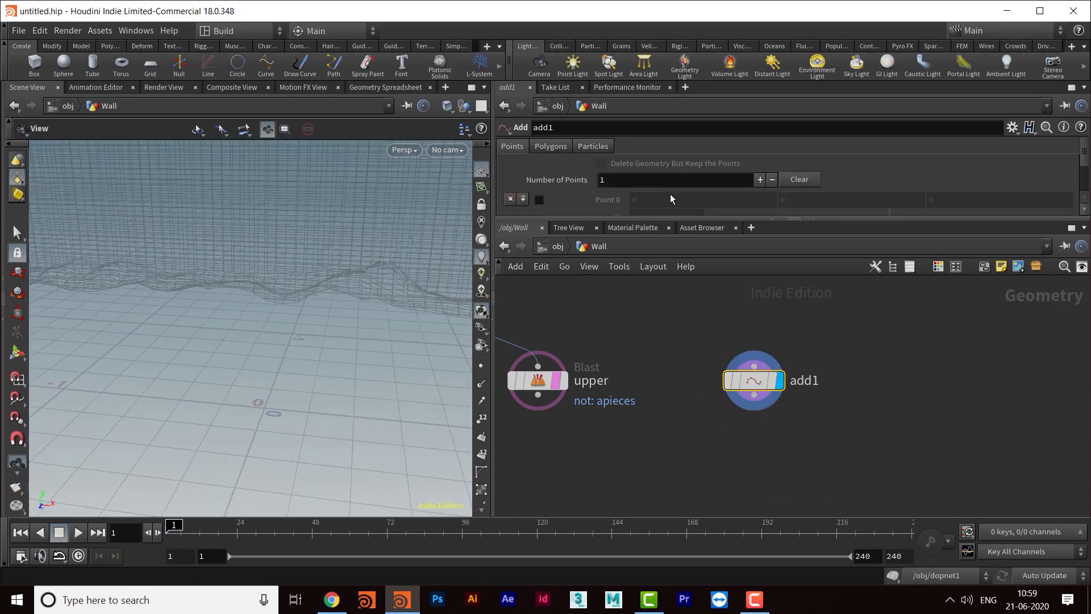
drag(605, 221, 605, 307)
drag(297, 406, 264, 400)
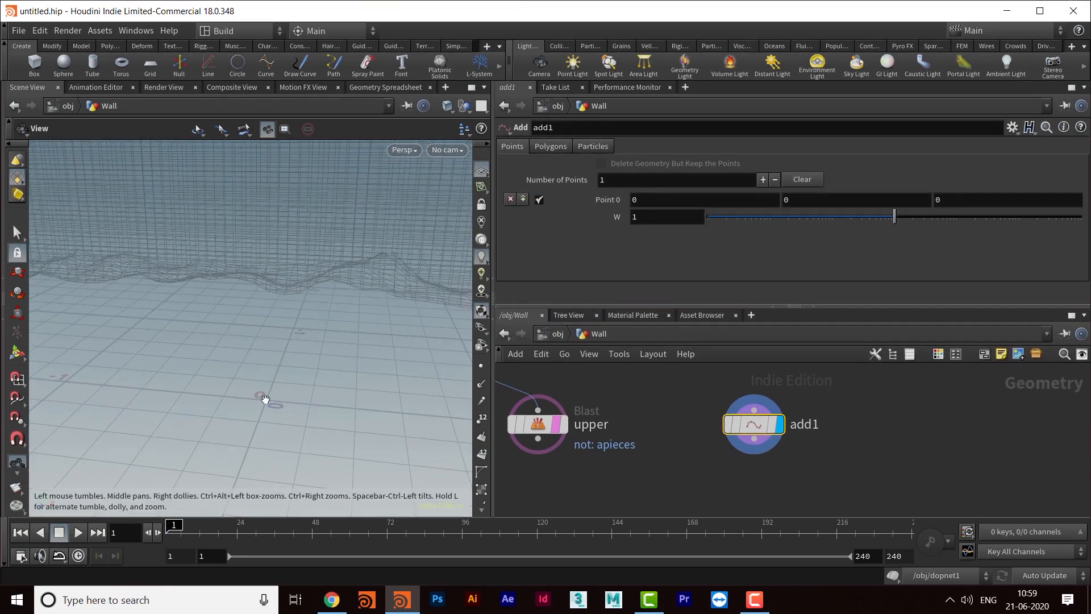
- Enlarge the viewport's particle Point Size to about 7.79 pixels in the geometry display options
key(d)
drag(277, 251, 766, 88)
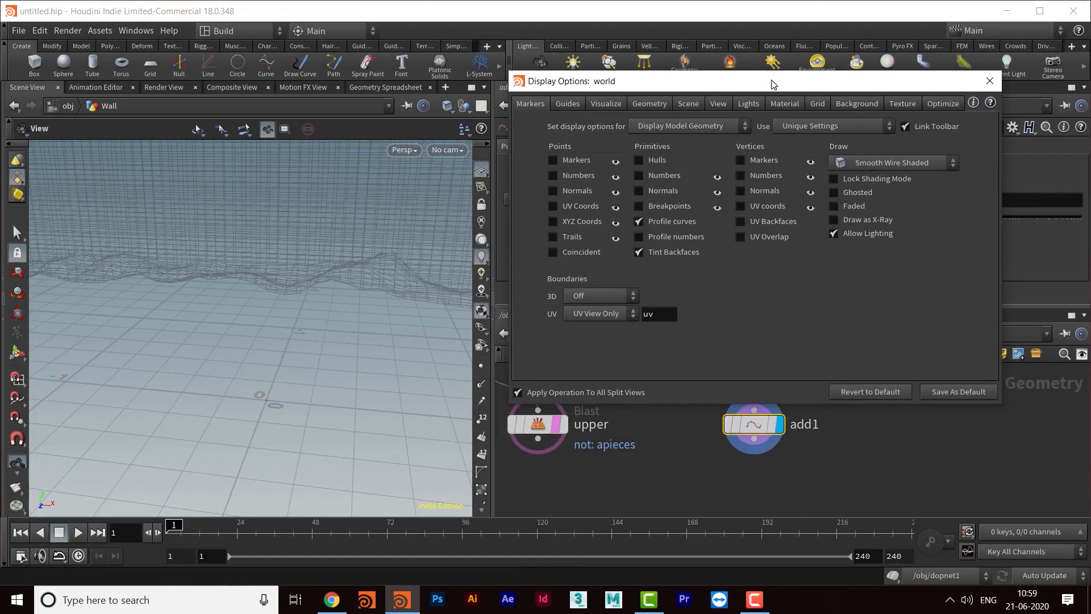
click(642, 104)
drag(638, 301, 688, 315)
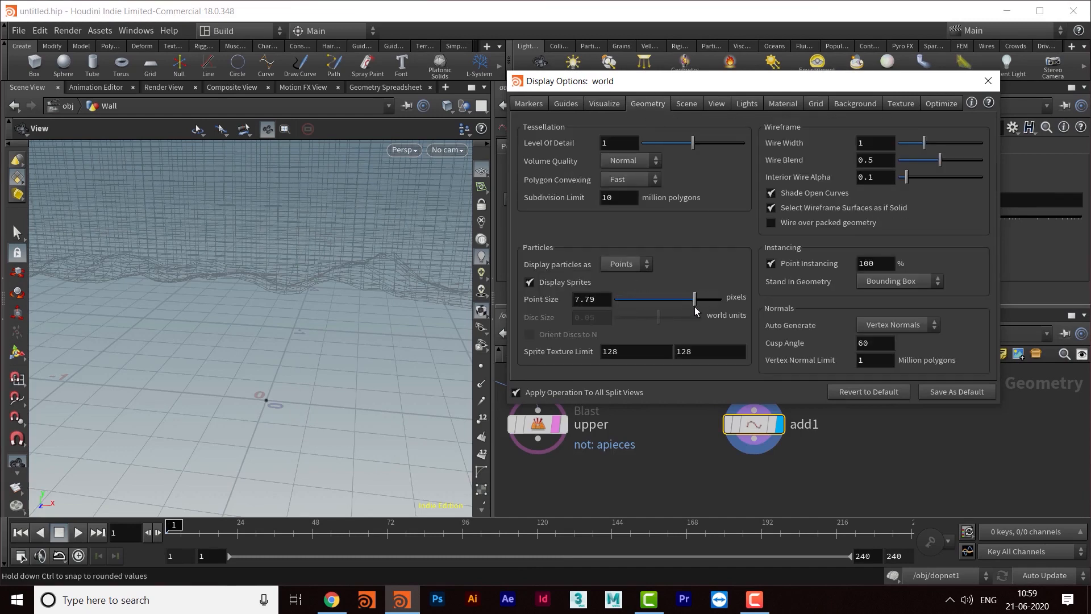
click(987, 82)
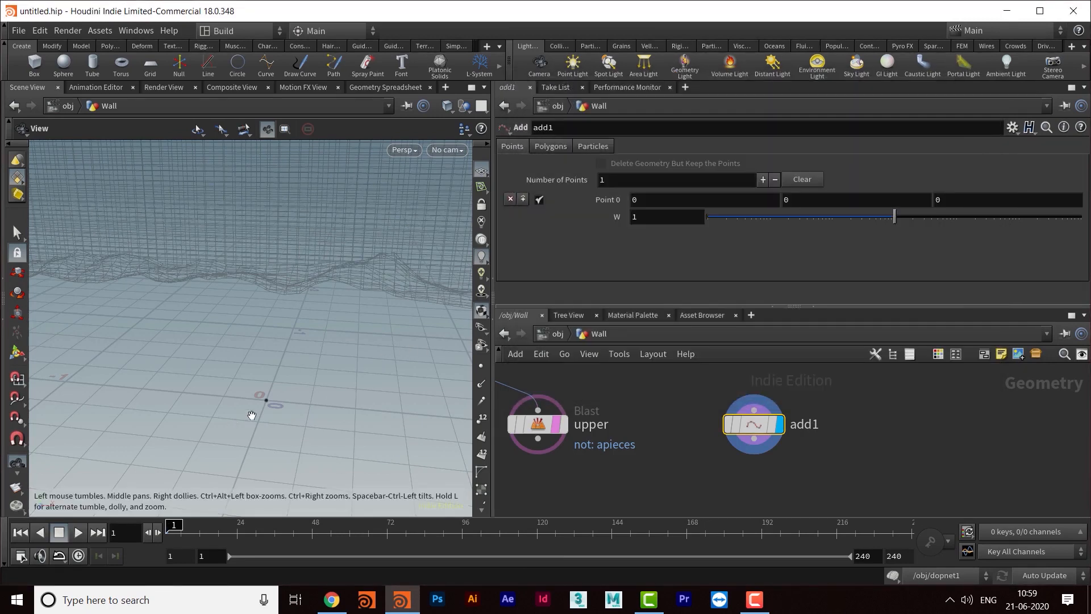
drag(252, 416, 251, 415)
- Place a Point Replicate node in the Wall network near add1
middle_drag(734, 481, 775, 469)
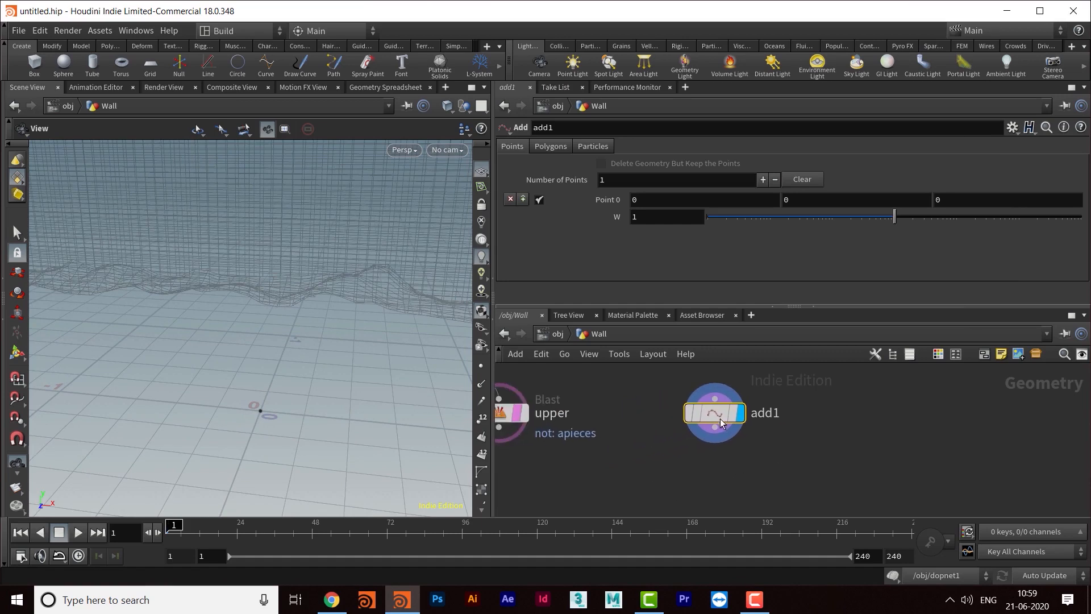
drag(711, 310, 693, 237)
middle_drag(723, 426, 694, 407)
drag(676, 377, 677, 367)
middle_drag(692, 374, 684, 384)
drag(677, 395, 676, 391)
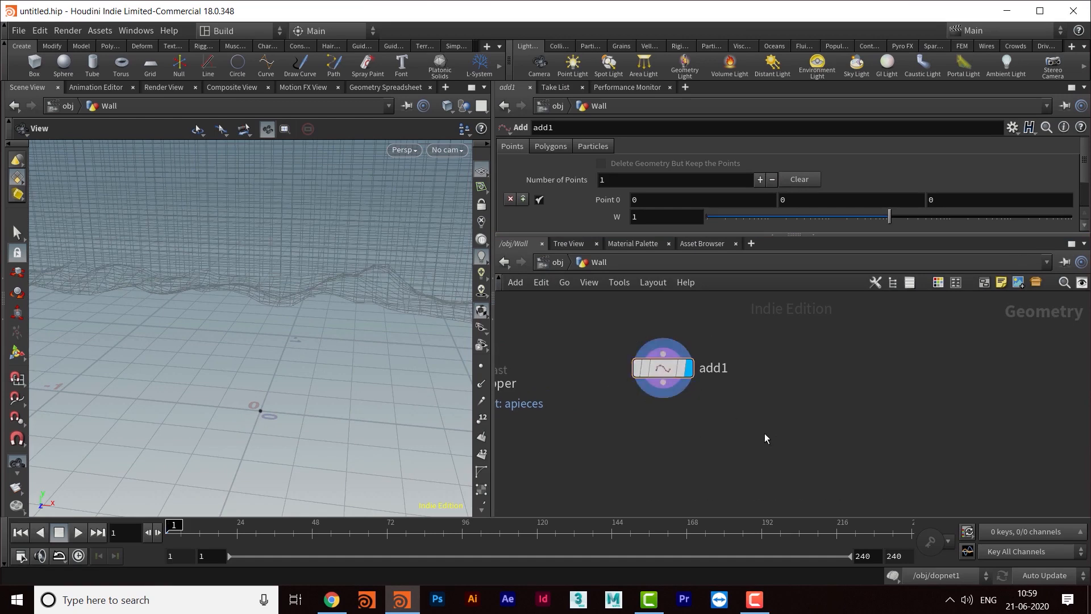
key(Tab)
text(POIN)
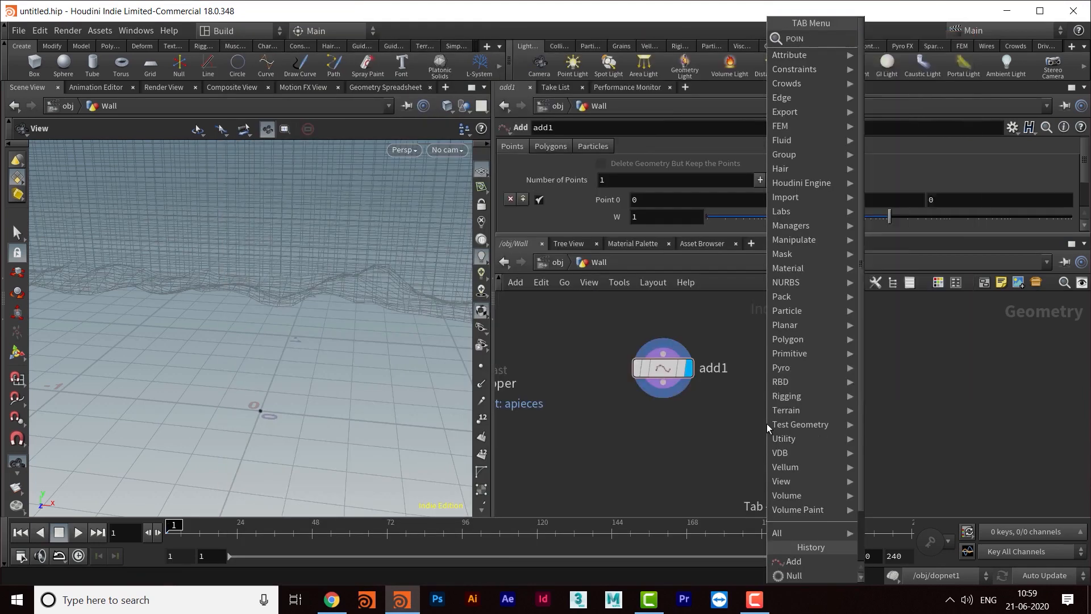
key(Return)
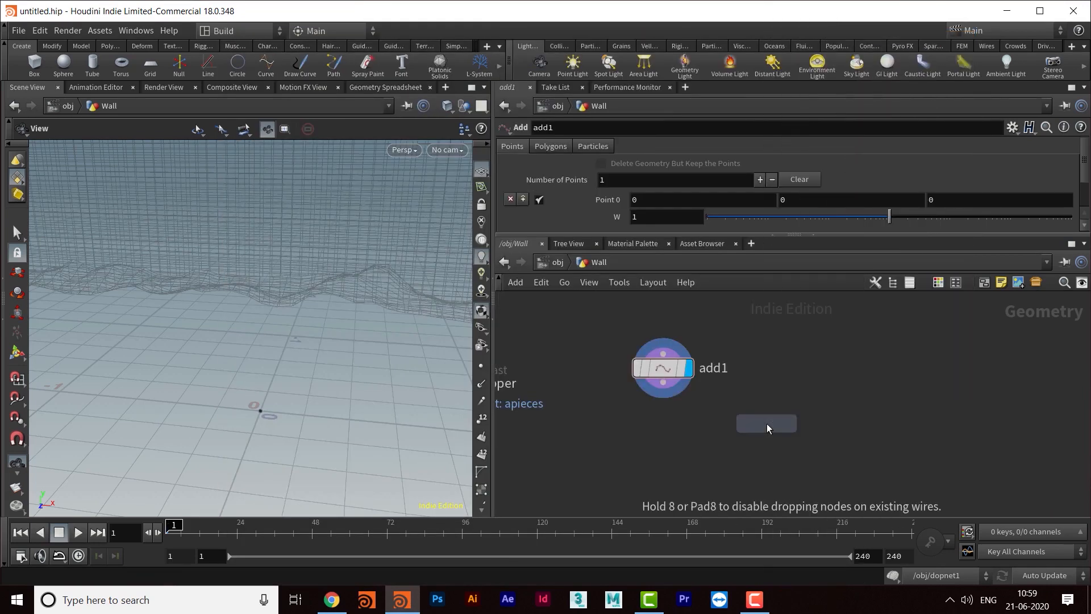
click(762, 422)
- Move the Point Replicate node under add1, connect add1's output to it, and display the replicated points
drag(762, 421, 661, 451)
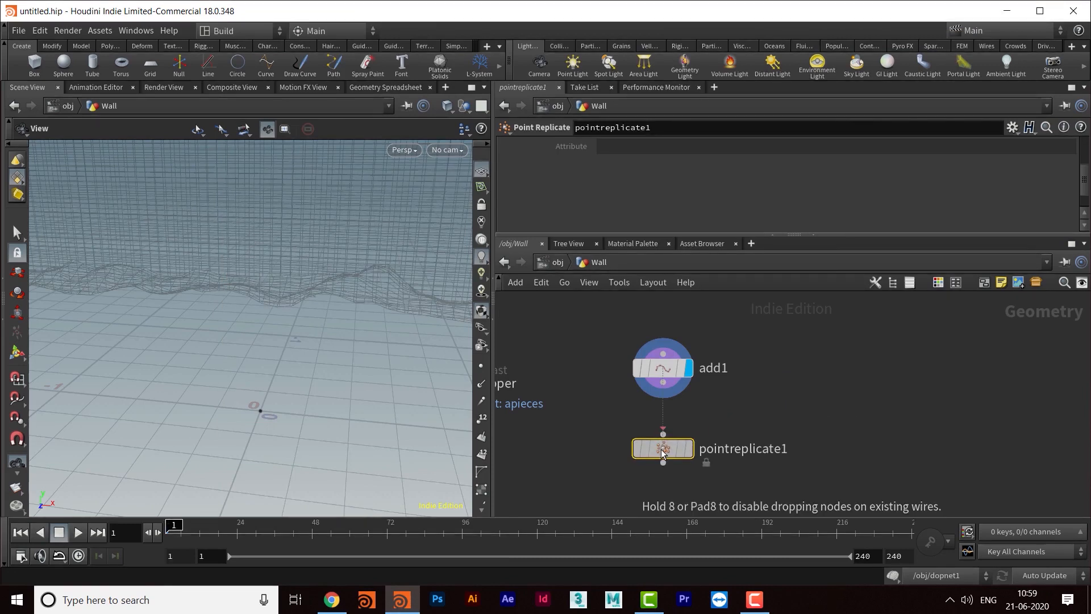
drag(665, 385, 663, 434)
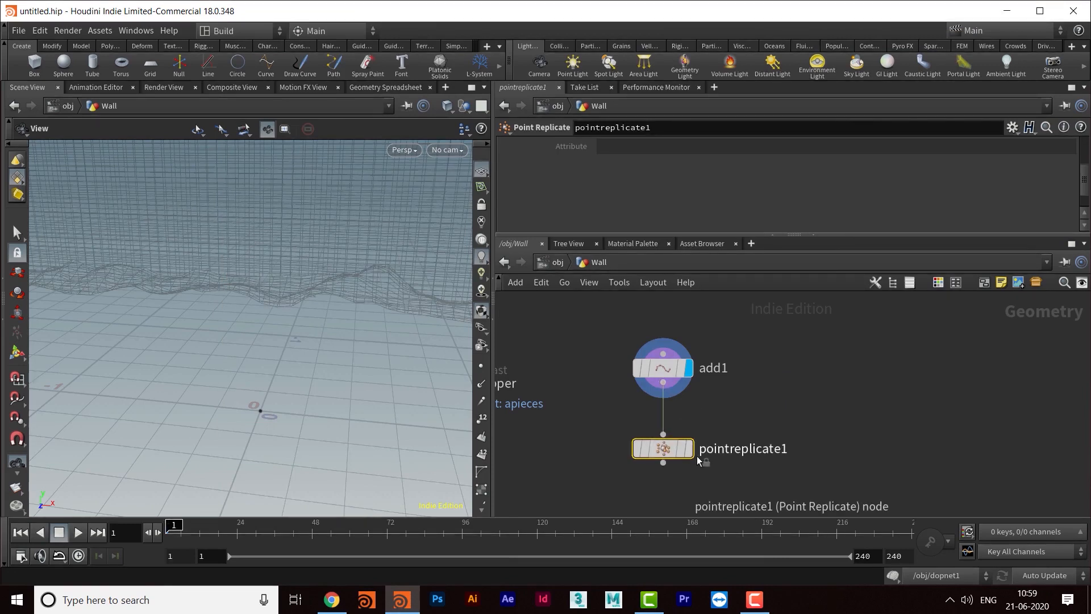
drag(354, 396, 371, 354)
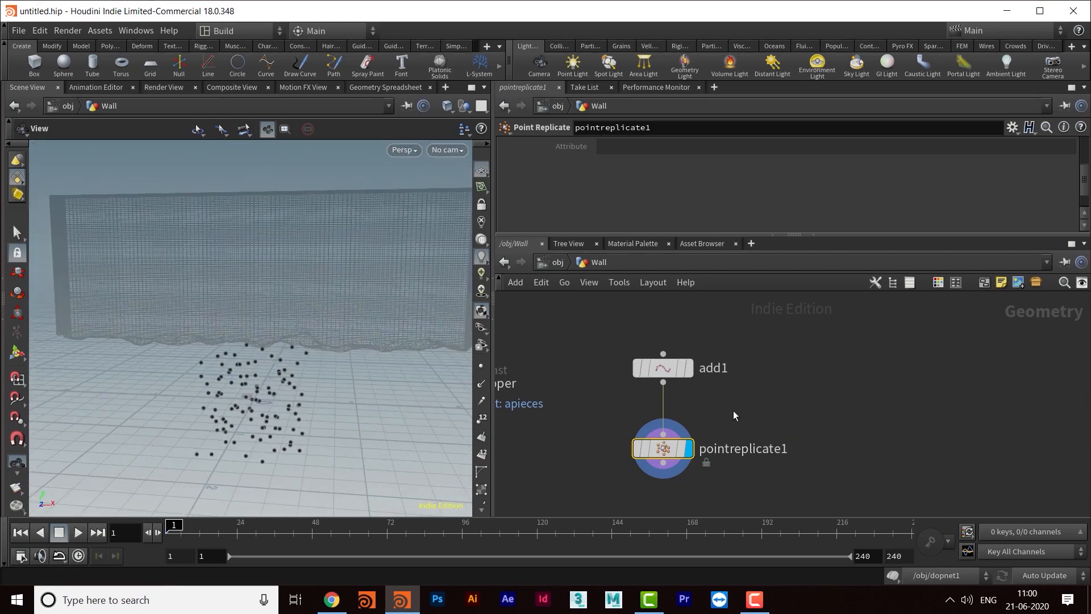
- Raise add1's Point 0 by setting its Y position to 1
click(668, 370)
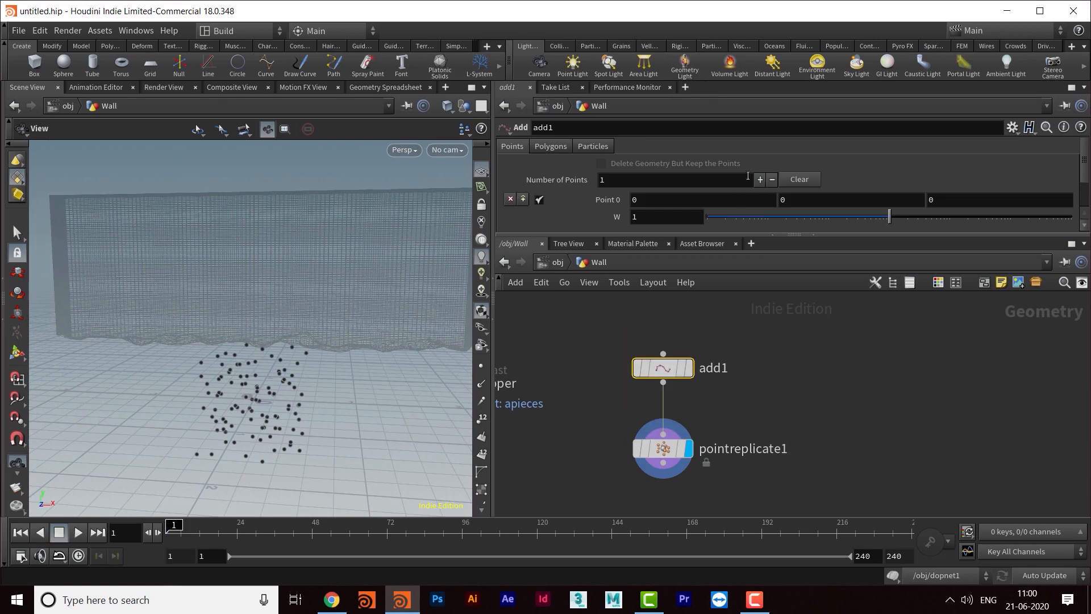
drag(738, 233, 713, 282)
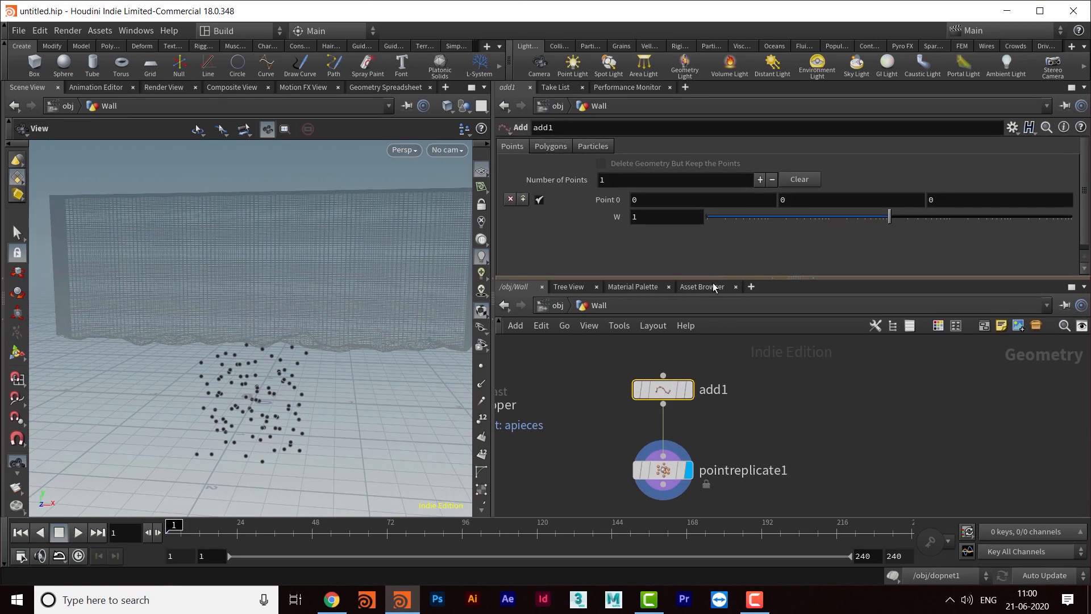
click(781, 200)
text(1)
key(Return)
drag(349, 263, 455, 267)
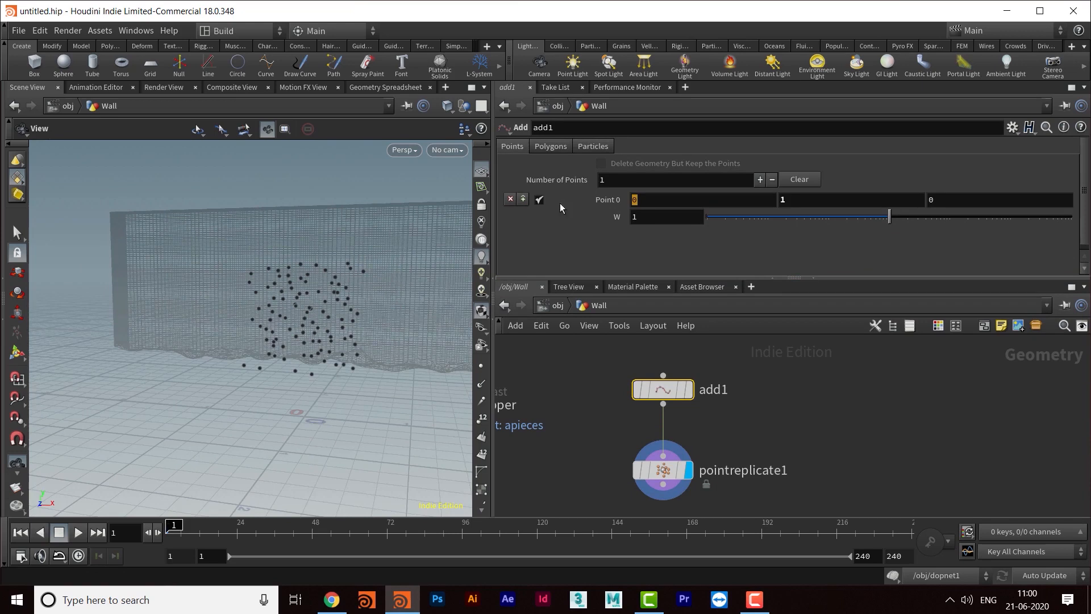
- Try an X position of -1.6 for add1's Point 0 and settle on -1.4, near the wall's end
text(-1.6)
key(Return)
mouse_move(242, 325)
mouse_down()
mouse_move(177, 279)
mouse_move(165, 363)
mouse_move(248, 351)
mouse_move(239, 358)
mouse_move(240, 336)
mouse_up()
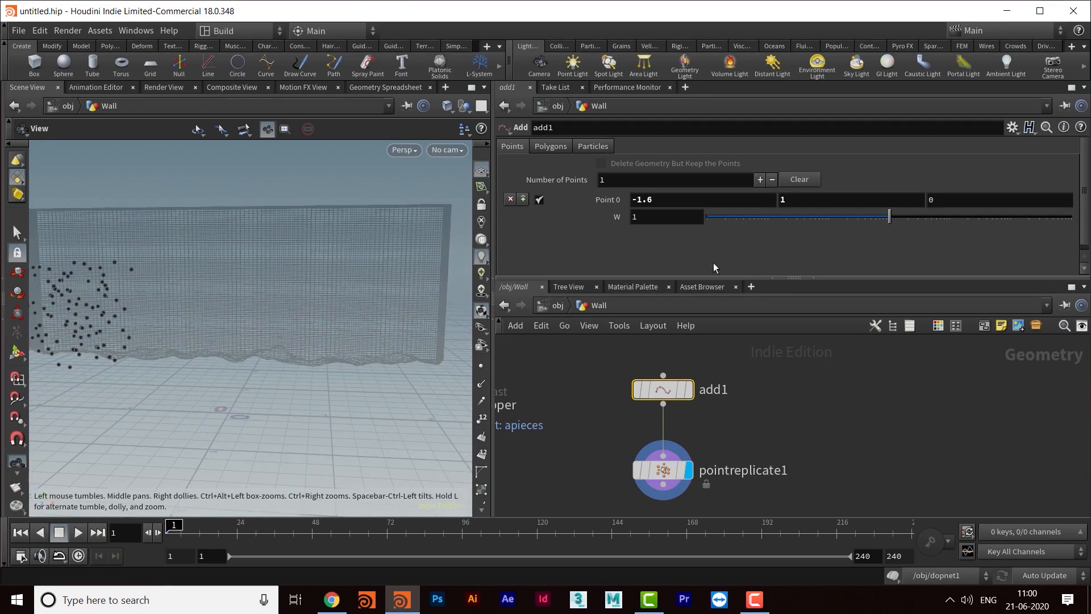
click(652, 208)
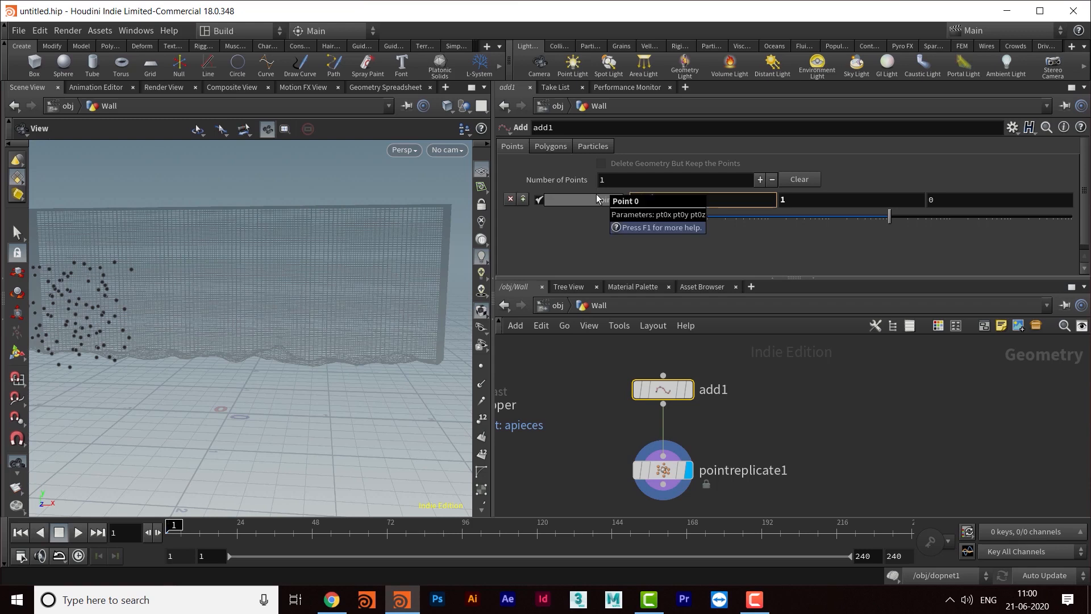
text(-1.4)
drag(239, 280, 320, 337)
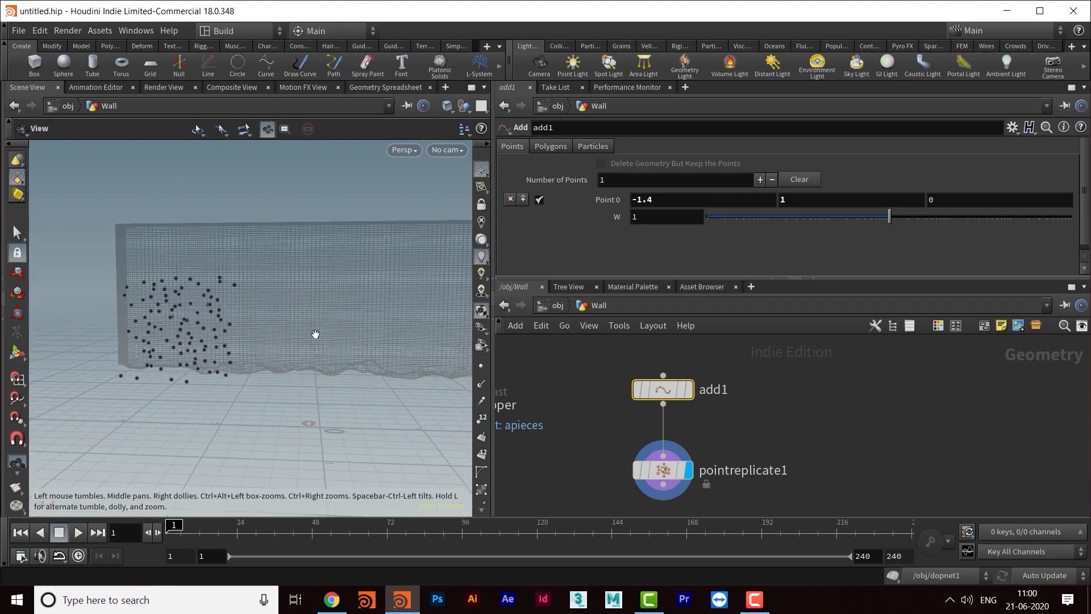
- Examine the Point Replicate node's quantity, shape and noise settings
middle_drag(798, 408, 792, 399)
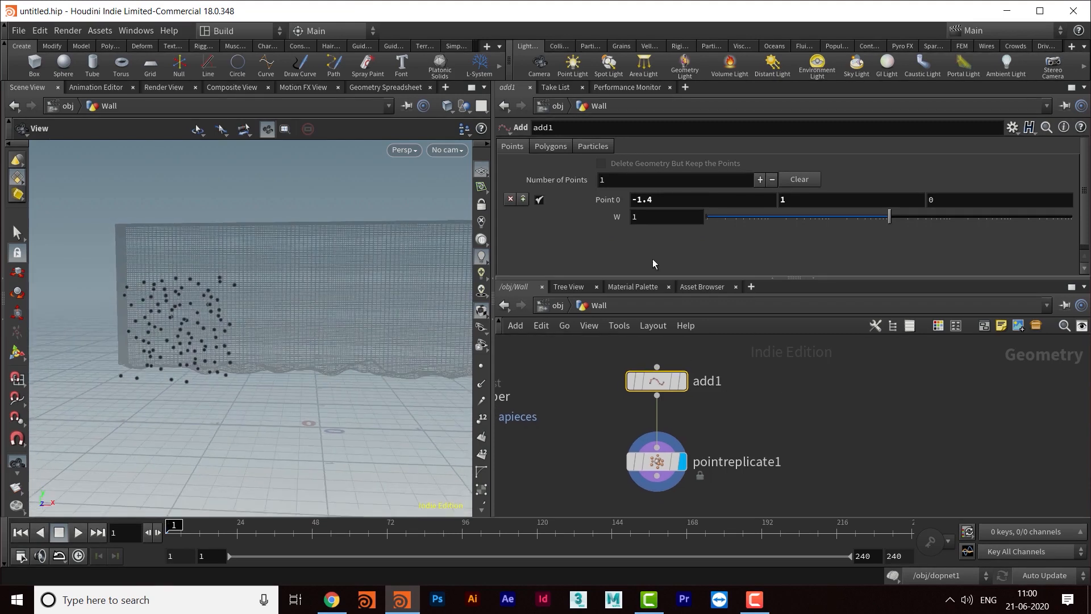
click(655, 462)
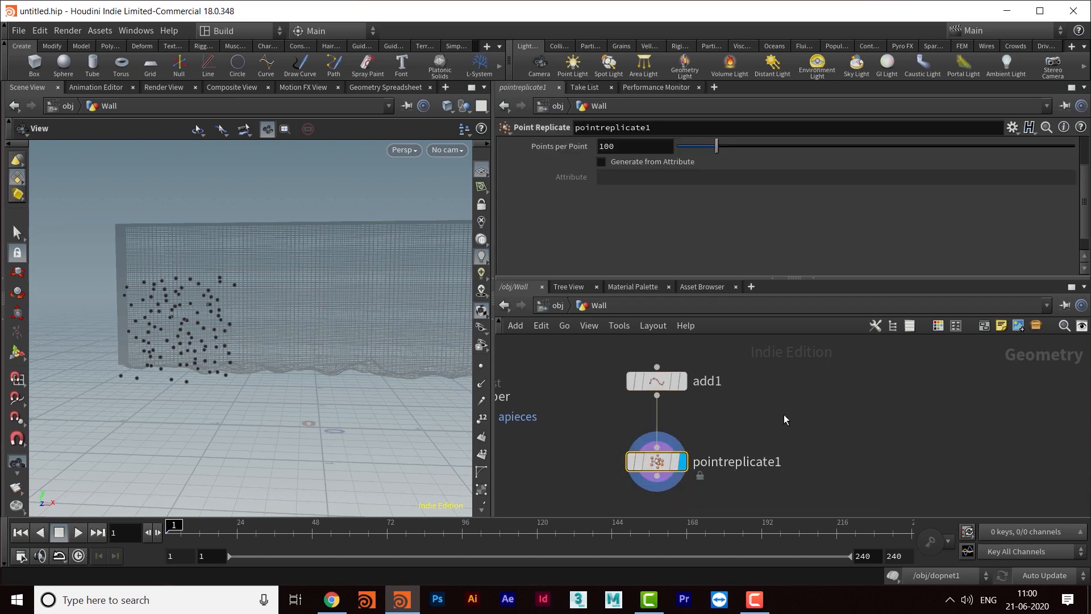
scroll(666, 203, up, 2)
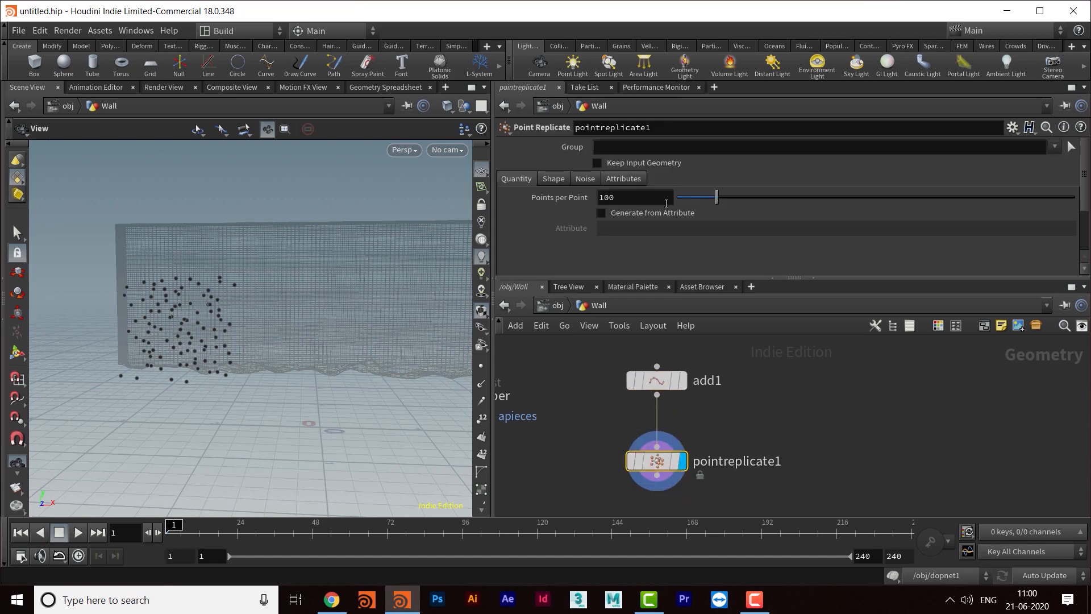
click(554, 179)
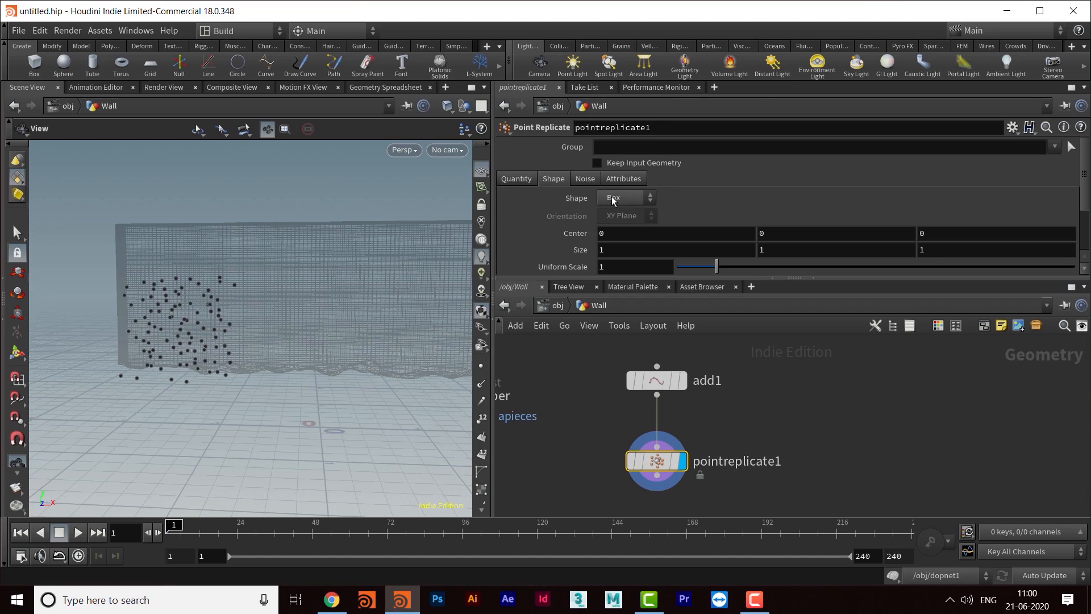
drag(623, 279, 618, 326)
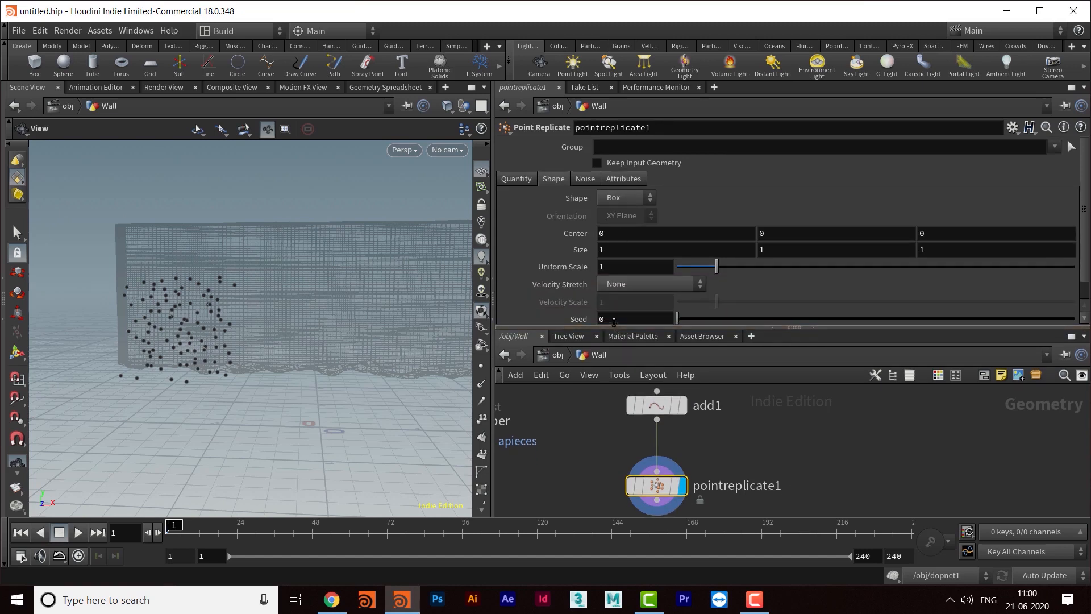
click(585, 179)
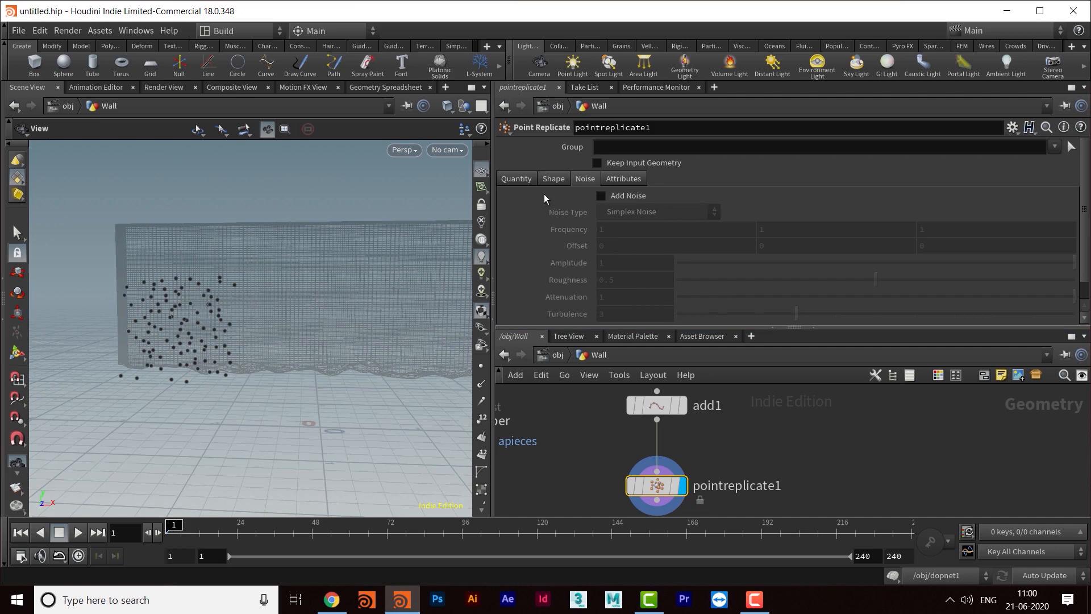
click(519, 179)
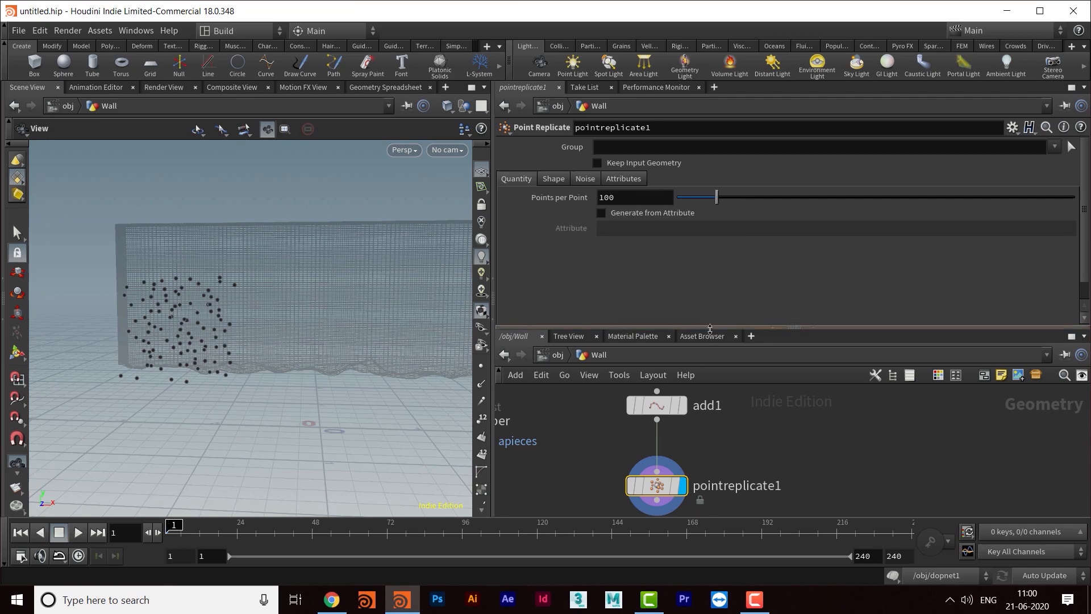
- Duplicate the connected add1 and pointreplicate1 pair twice, side by side, and select the add2 node
drag(711, 328, 710, 218)
scroll(779, 353, down, 2)
drag(603, 329, 715, 469)
alt+drag(642, 417, 778, 416)
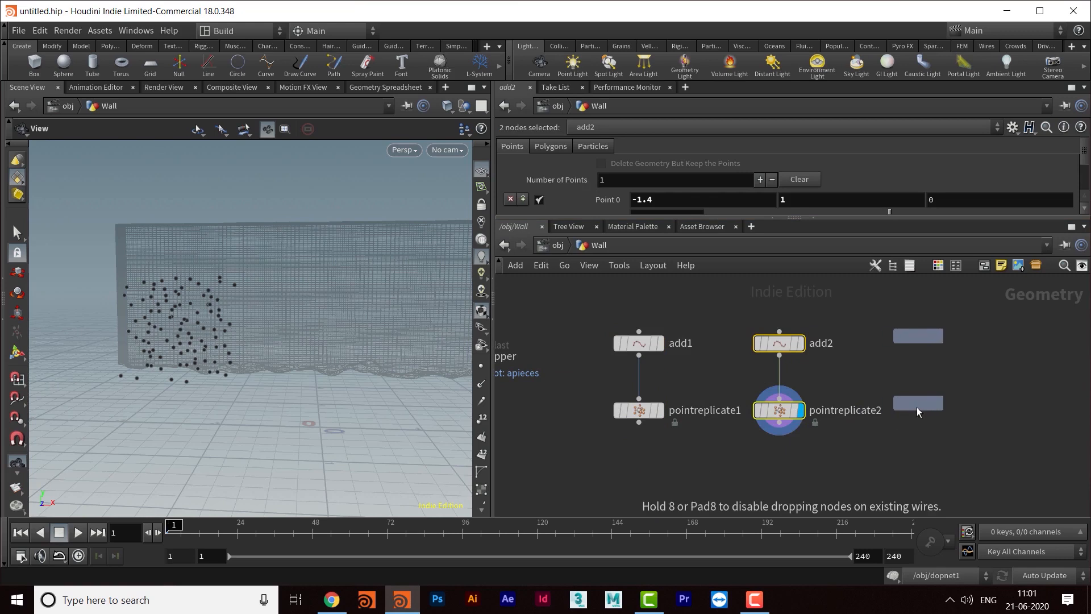
key(h)
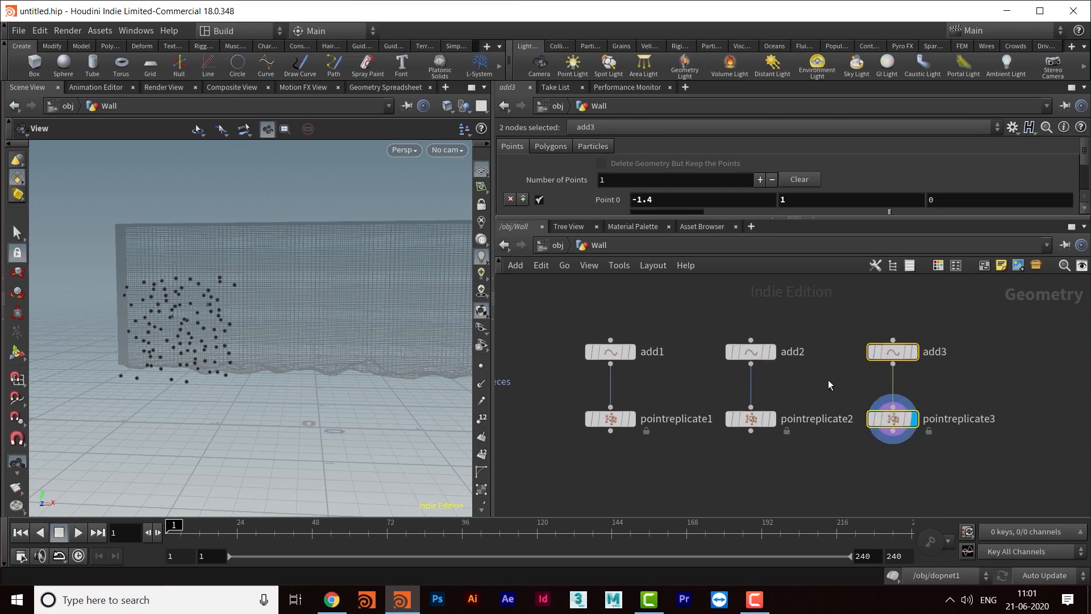
click(753, 350)
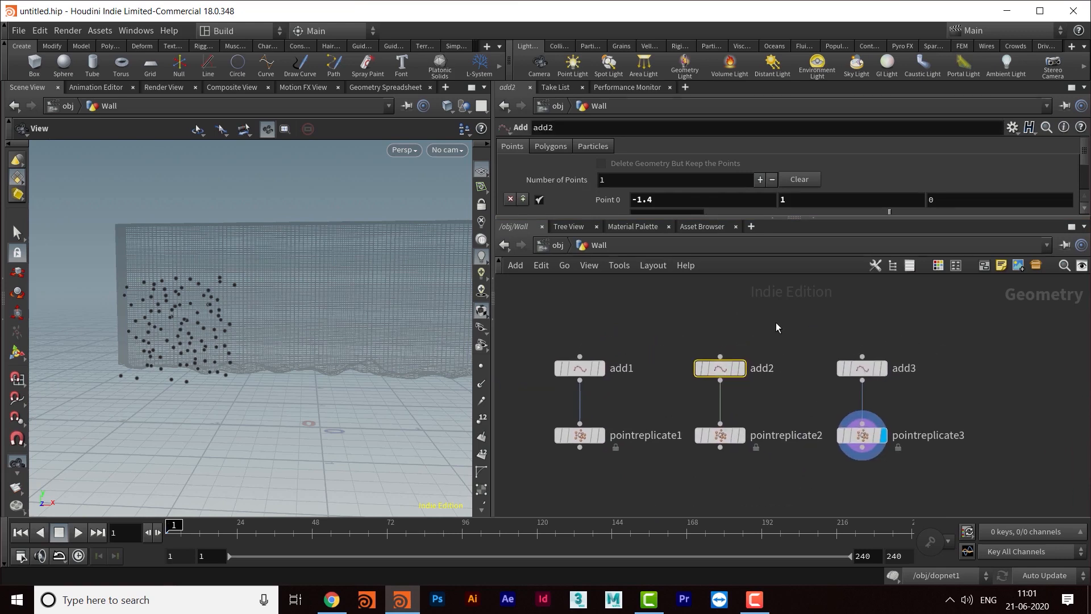
- Move add2's Point 0 to X 0 and Y 1.2 and display the pointreplicate2 cluster
drag(667, 201, 596, 211)
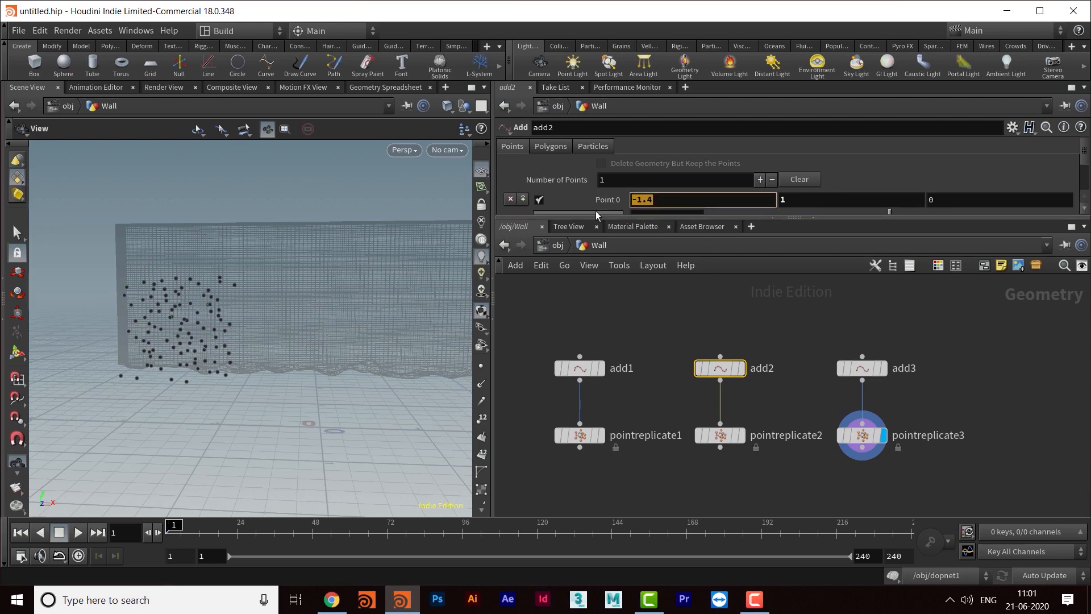
text(0)
key(Return)
click(778, 200)
text(1.2)
key(Return)
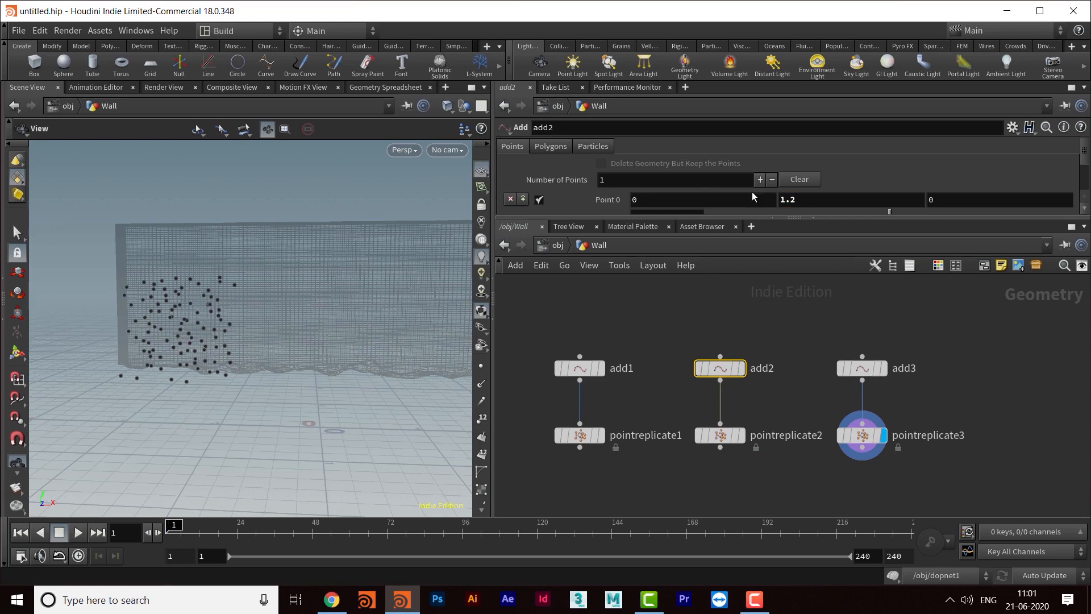
click(742, 450)
drag(406, 397, 267, 364)
drag(694, 223, 683, 335)
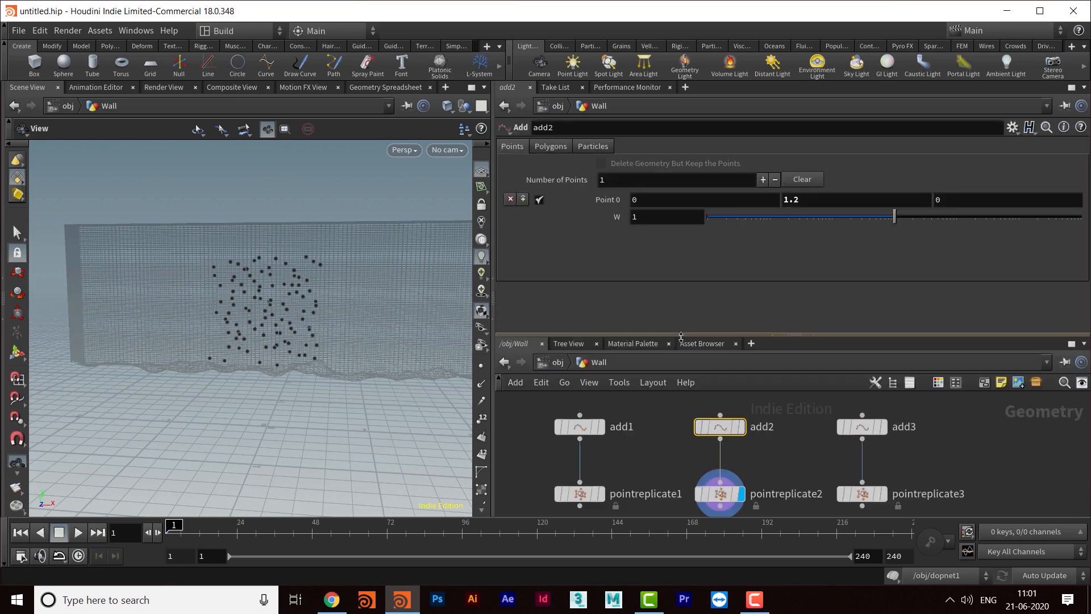
click(725, 503)
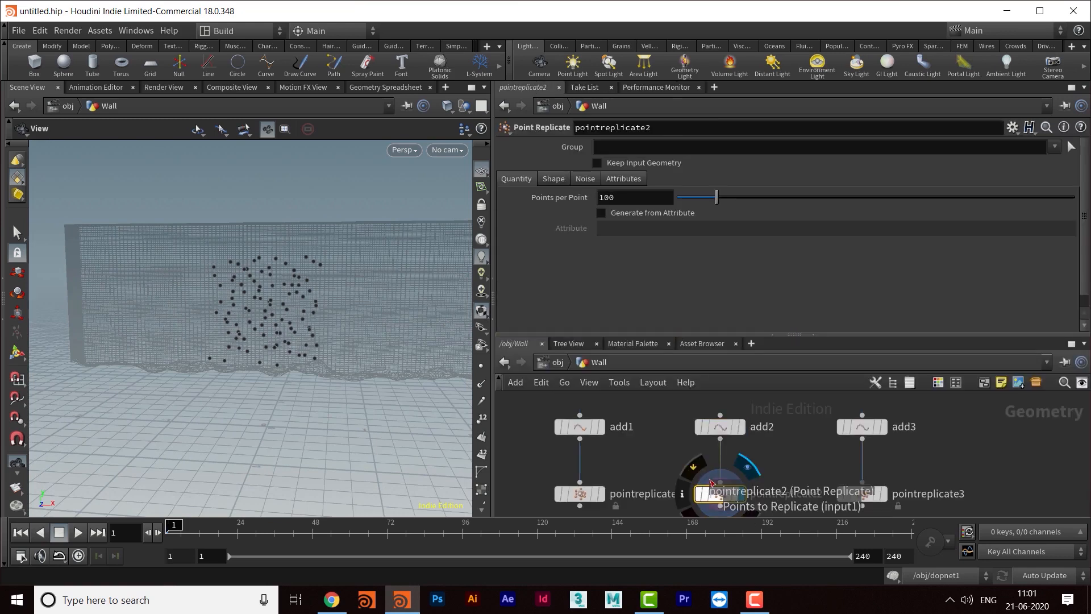
drag(267, 318, 306, 350)
- Display the pointreplicate1 cluster and check its spread across the wall's thickness
middle_drag(626, 449, 620, 427)
click(581, 471)
middle_drag(335, 341, 318, 376)
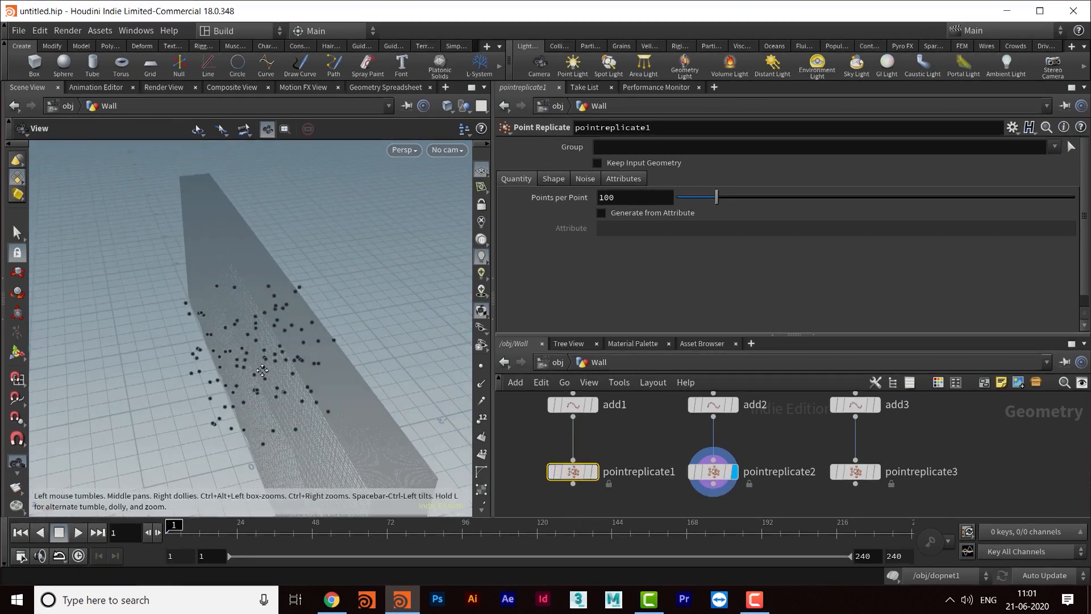
click(595, 473)
drag(221, 289, 235, 360)
drag(210, 379, 306, 378)
mouse_move(578, 475)
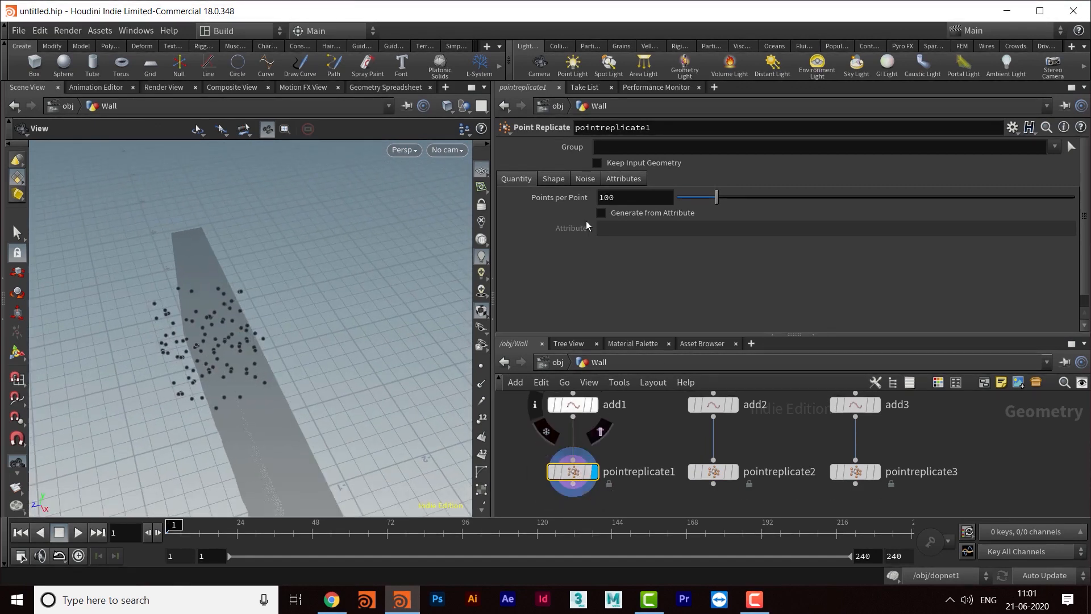
- Flatten pointreplicate1's box shape by setting its Z size to .2, within the wall's thickness
click(554, 178)
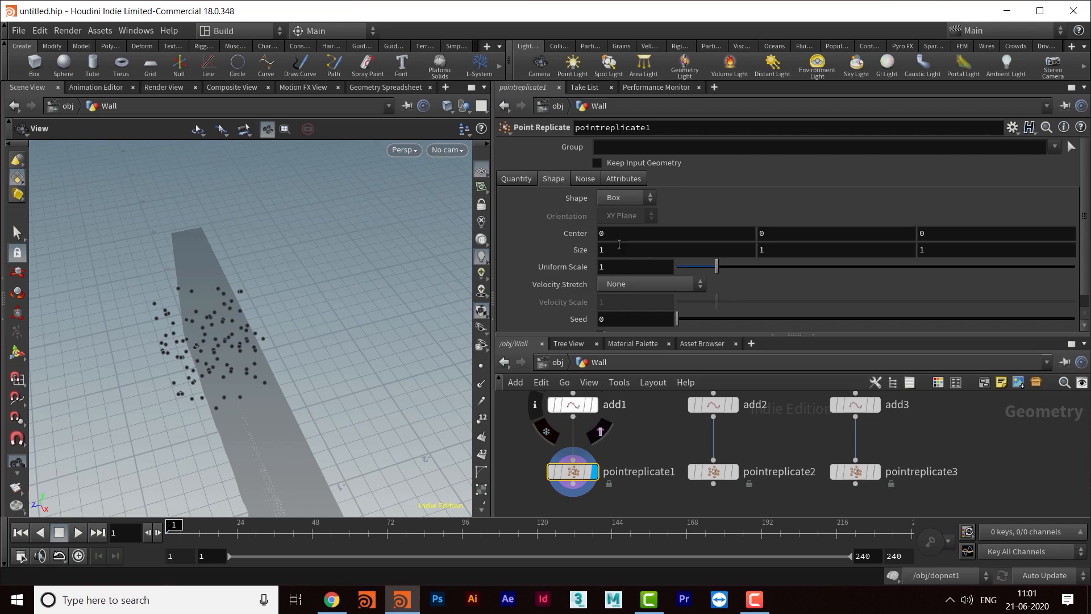
mouse_move(264, 332)
mouse_down()
mouse_move(253, 333)
mouse_move(276, 332)
mouse_move(246, 332)
mouse_up()
drag(972, 252, 849, 254)
key(Return)
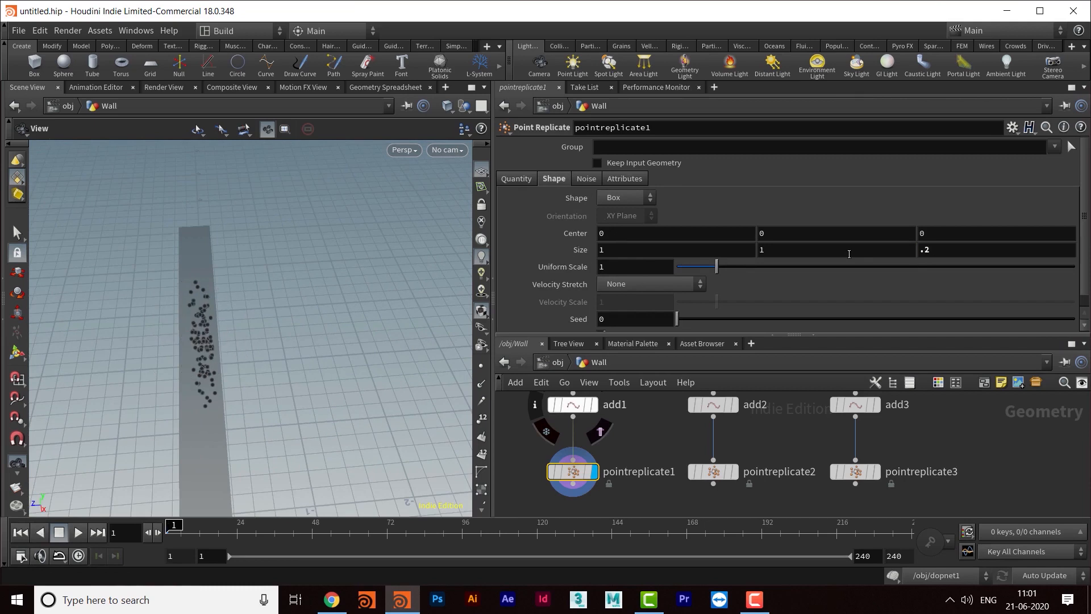
drag(441, 278, 301, 312)
right_drag(331, 305, 334, 329)
middle_drag(334, 329, 275, 329)
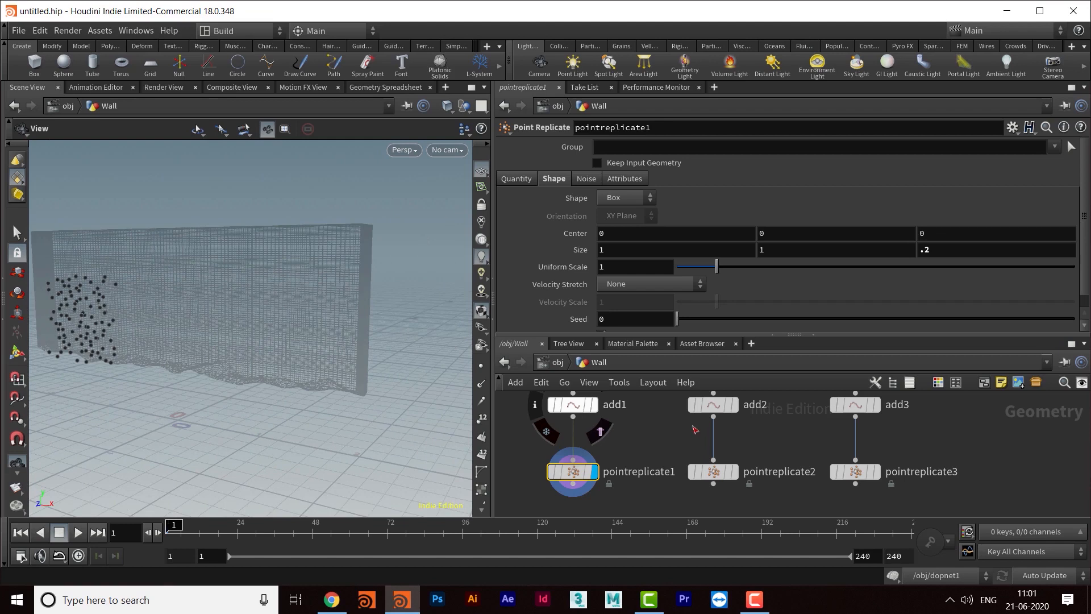
- Open pointreplicate2's shape settings and display its point cluster on the wall
click(714, 475)
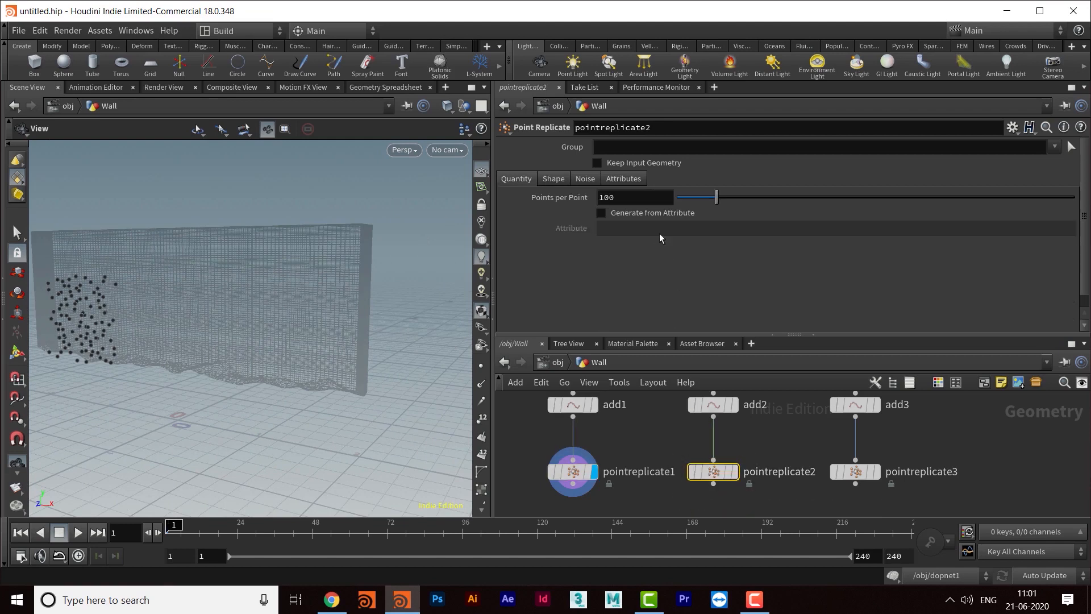
click(562, 181)
drag(324, 243, 256, 281)
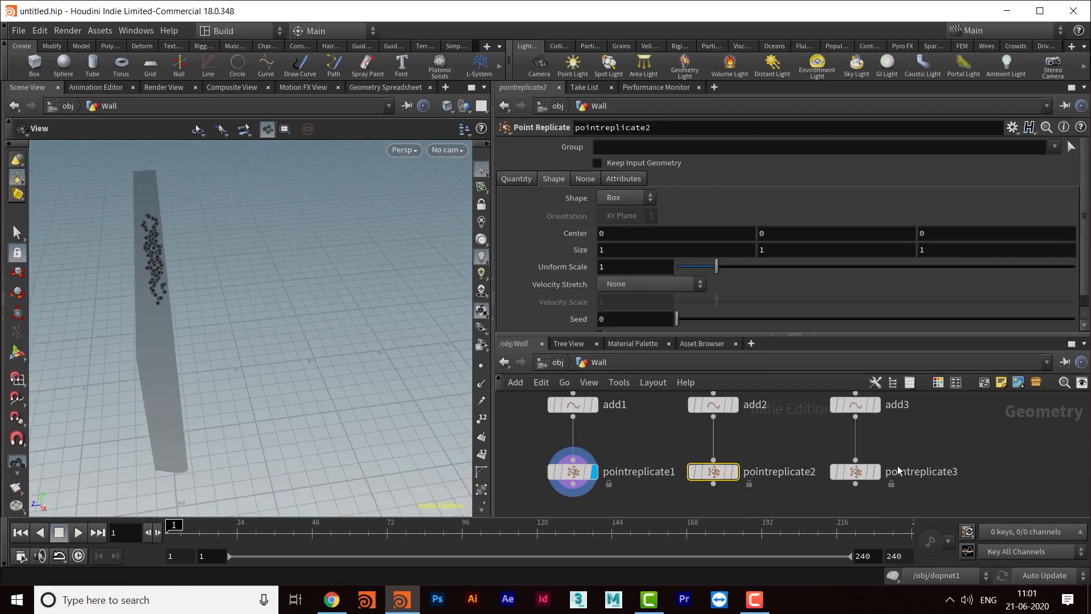
click(735, 472)
drag(354, 312, 282, 349)
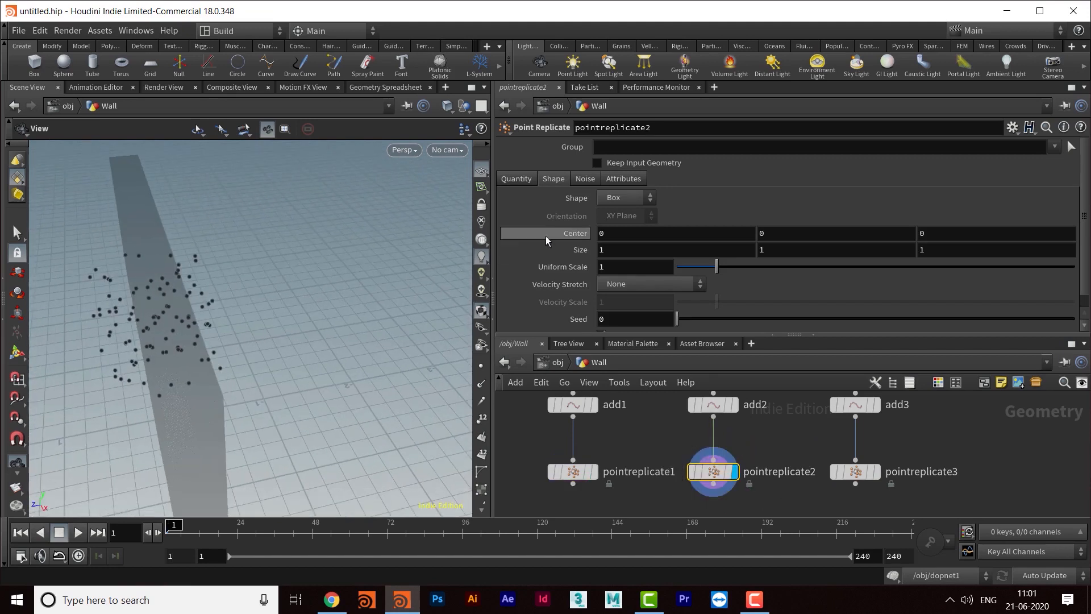
- Change pointreplicate2's shape from Box to Circle, in the XY Plane orientation
click(626, 199)
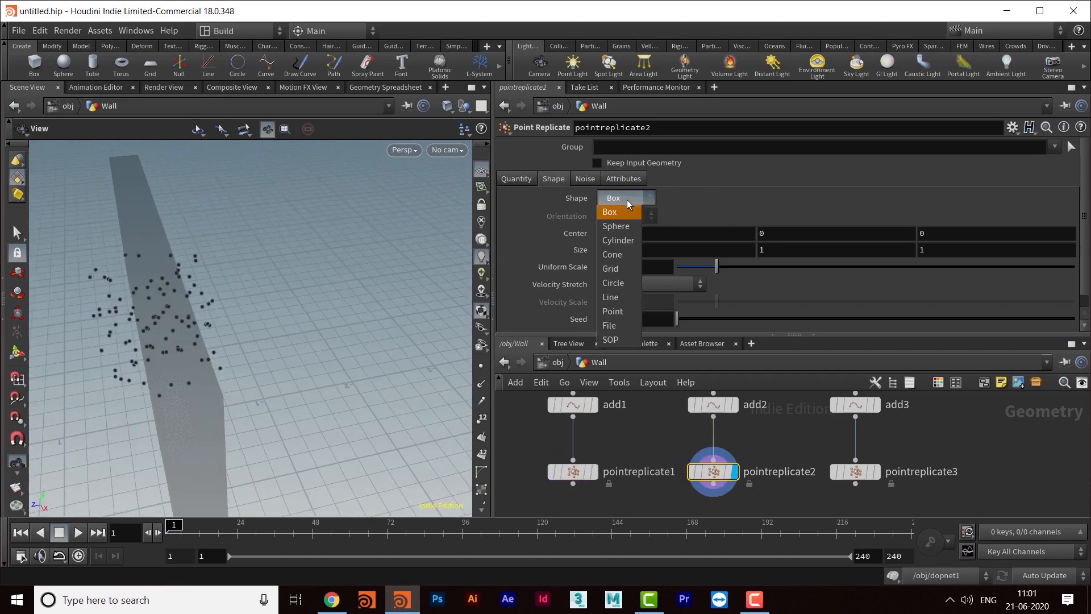
click(754, 600)
click(1034, 544)
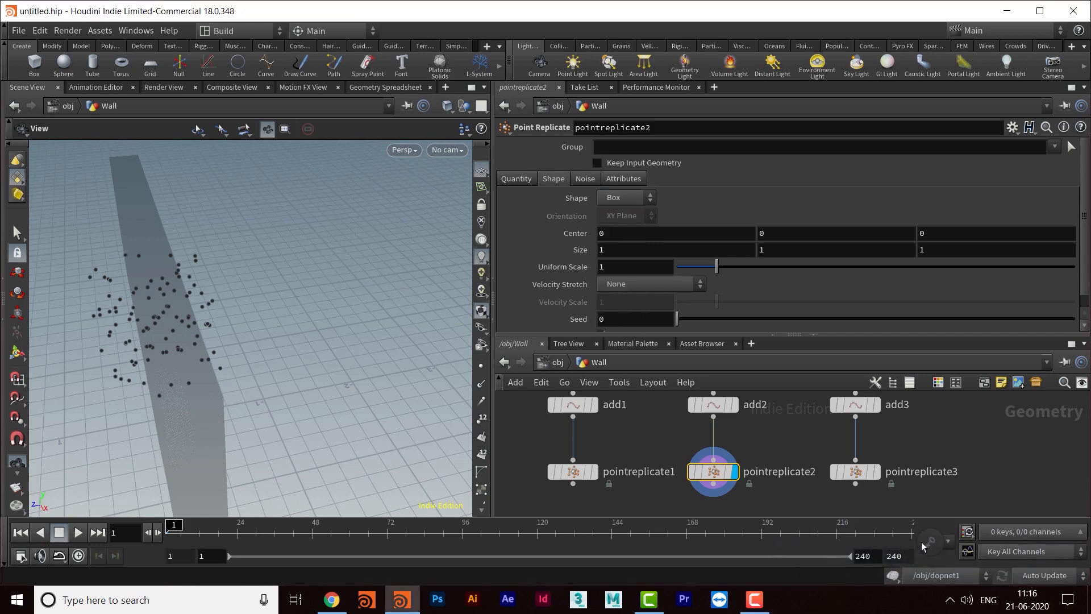
drag(213, 324, 198, 321)
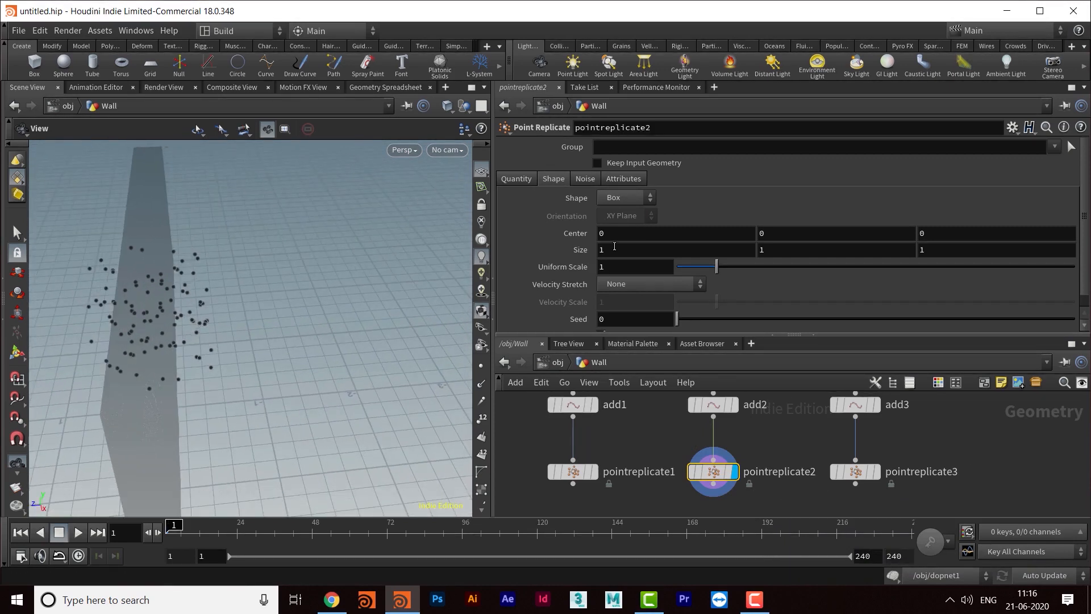
click(623, 198)
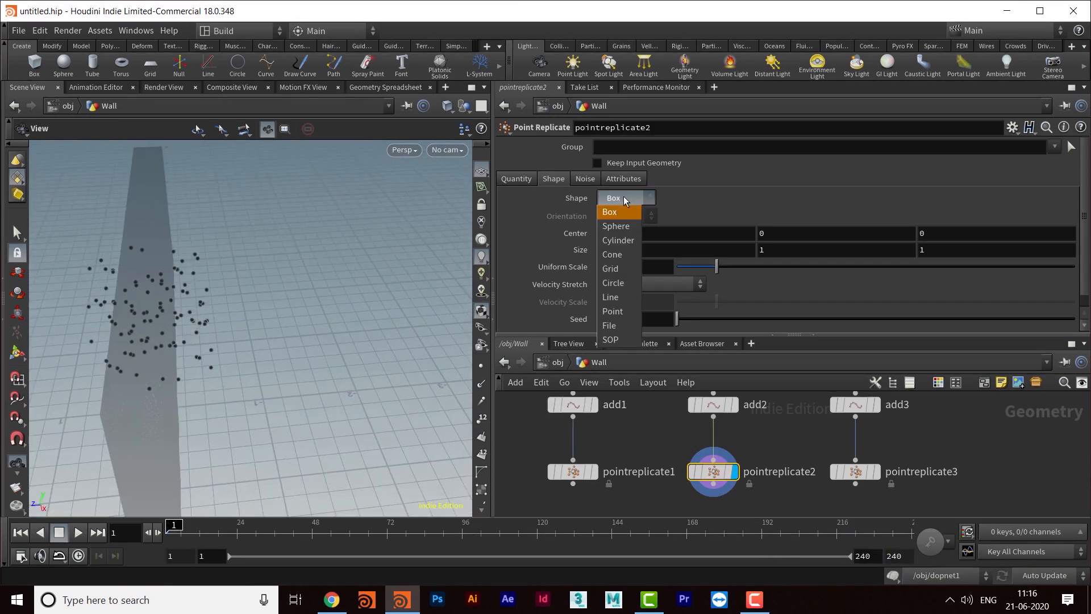
click(622, 282)
drag(396, 277, 314, 277)
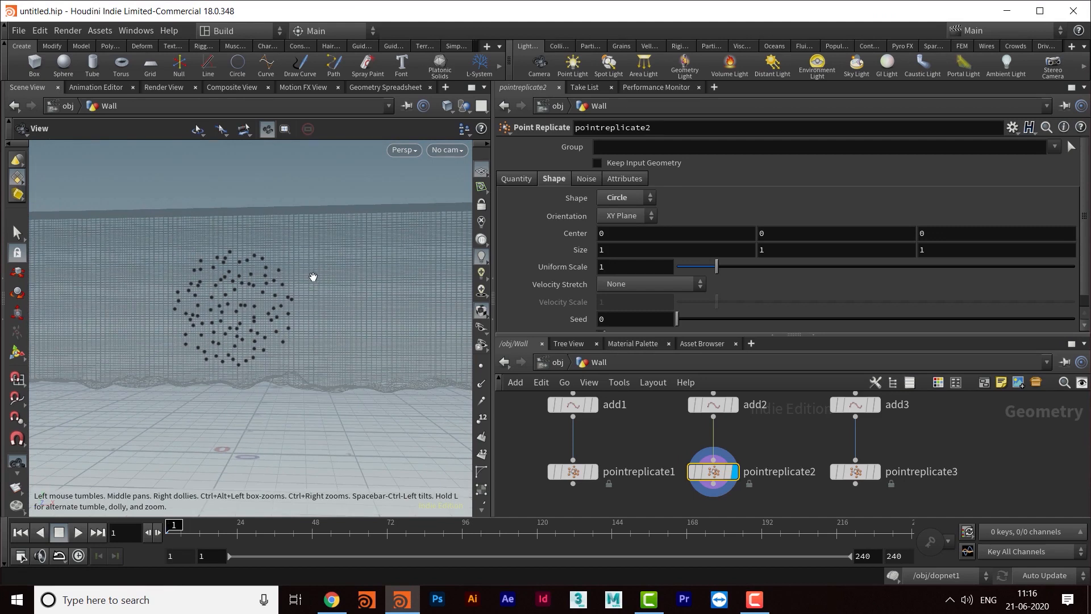
drag(295, 310, 321, 301)
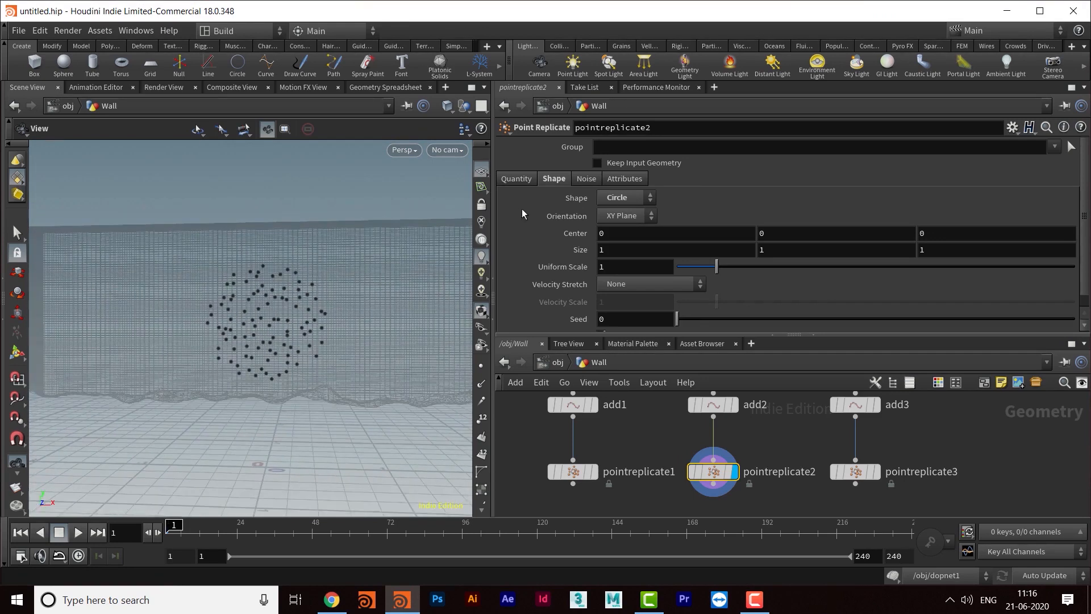
- Raise pointreplicate2's Points per Point to 1000
click(520, 179)
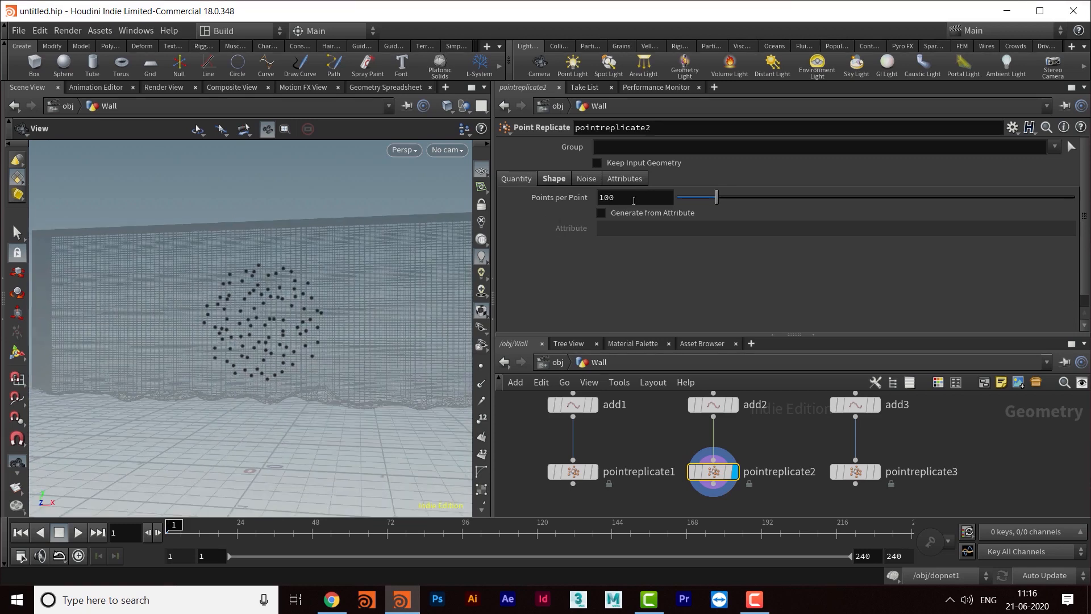
key(Return)
drag(364, 318, 273, 295)
drag(689, 337, 692, 287)
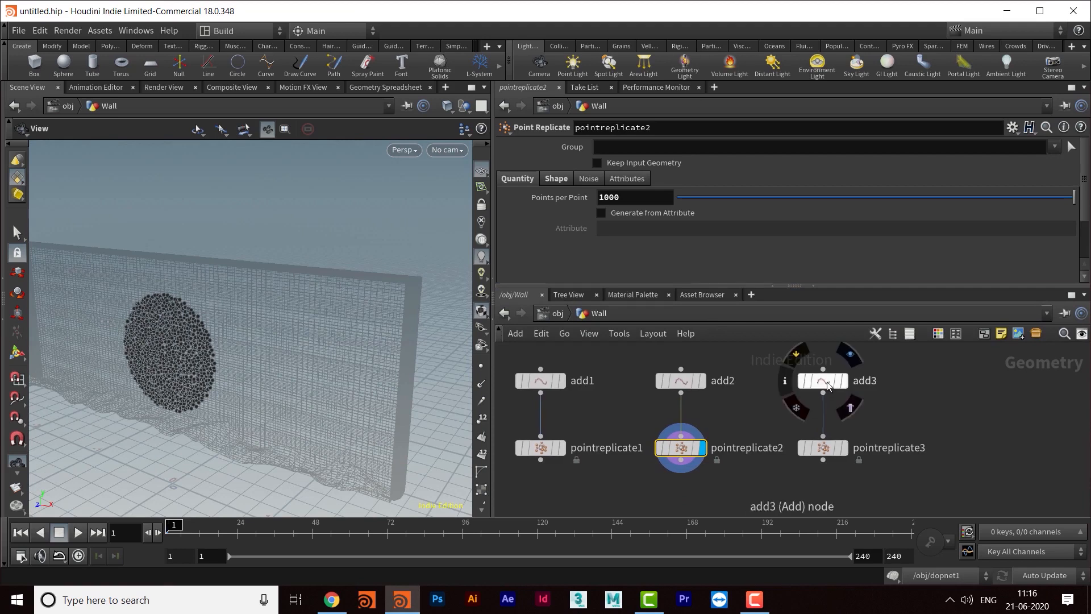
- Open pointreplicate3's shape settings and display its point cluster on the wall
click(828, 386)
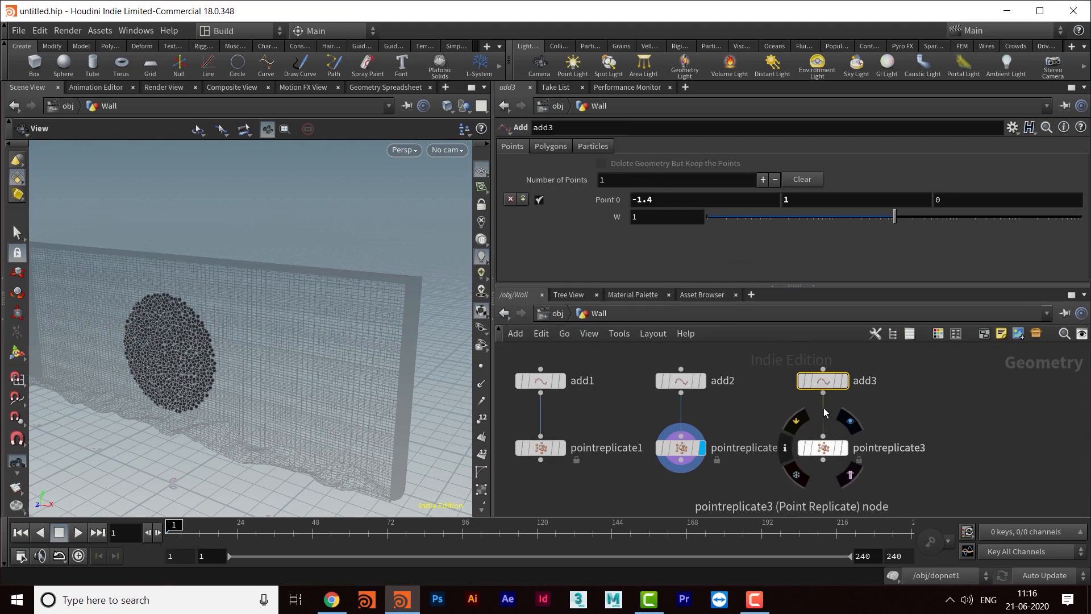
click(824, 448)
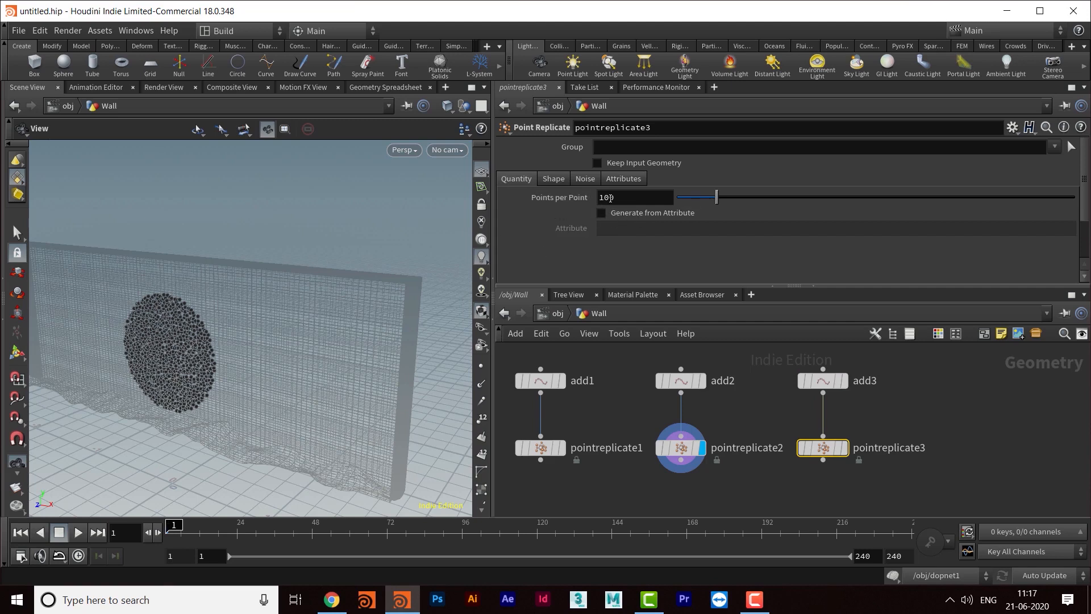
click(554, 179)
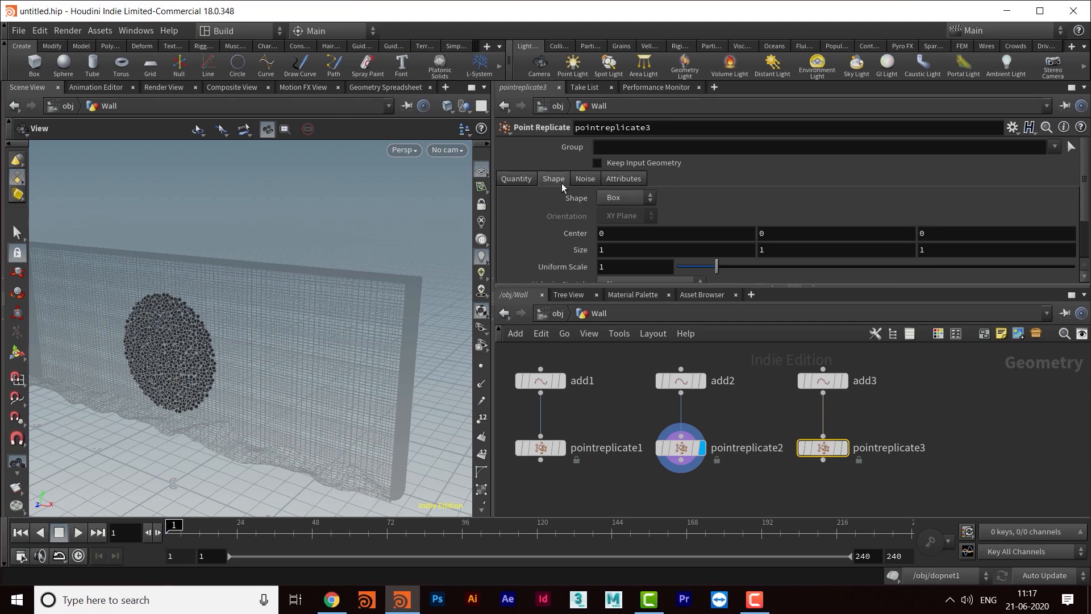
drag(341, 307, 397, 296)
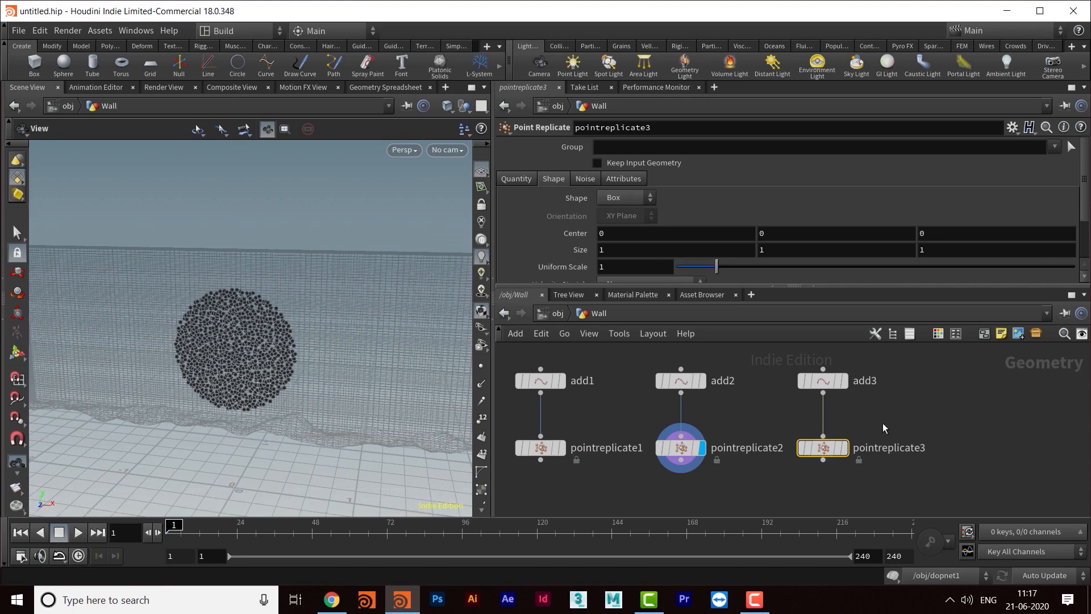
click(845, 449)
drag(384, 309, 353, 280)
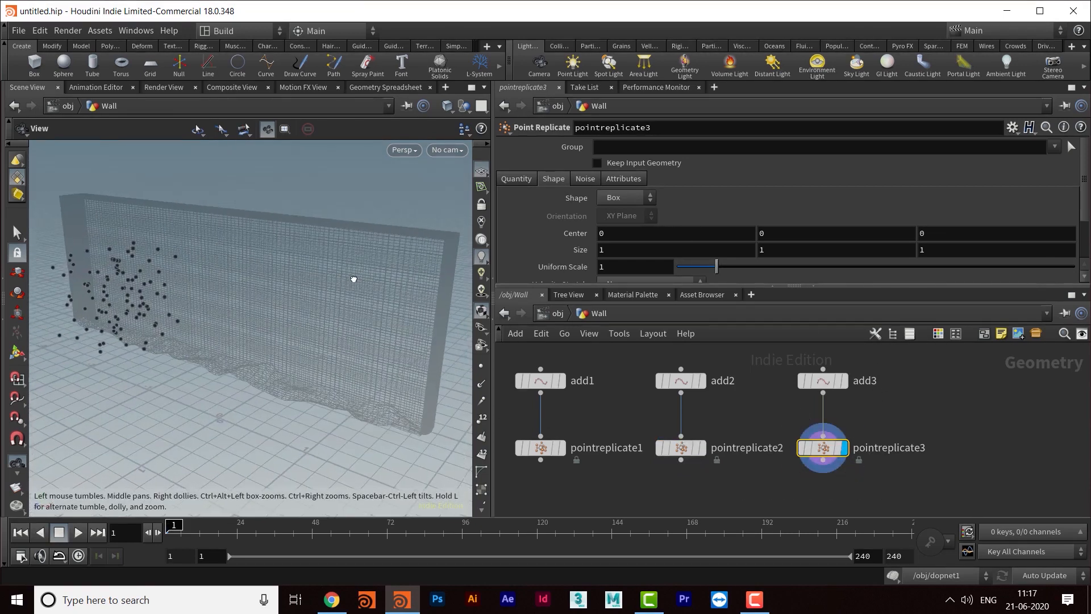
- Move add3's Point 0 toward the wall's other end by setting its X position to 1.2
click(823, 381)
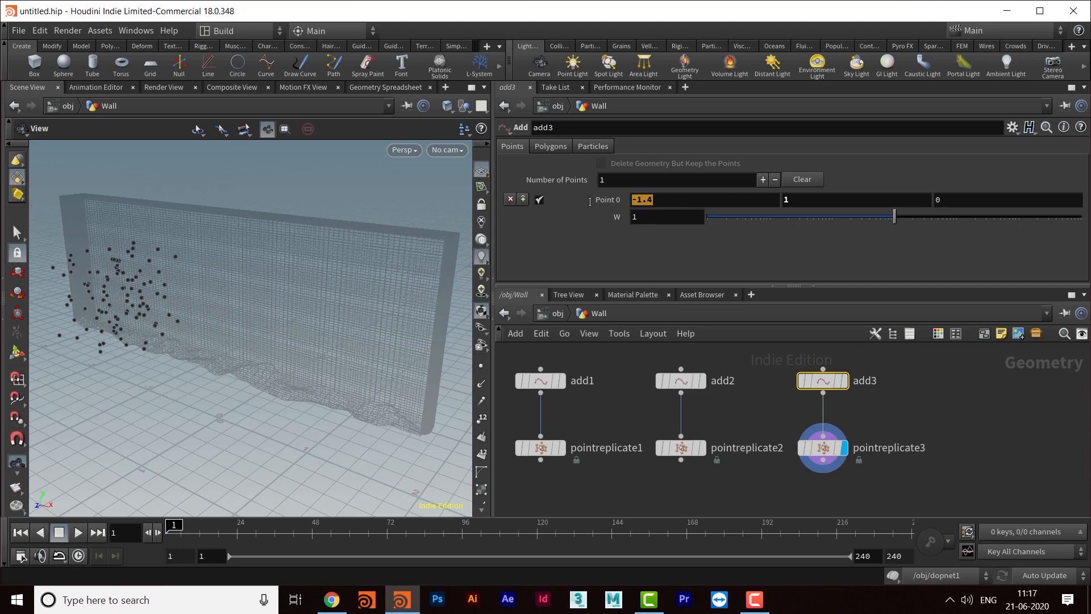
text(1.2)
key(Return)
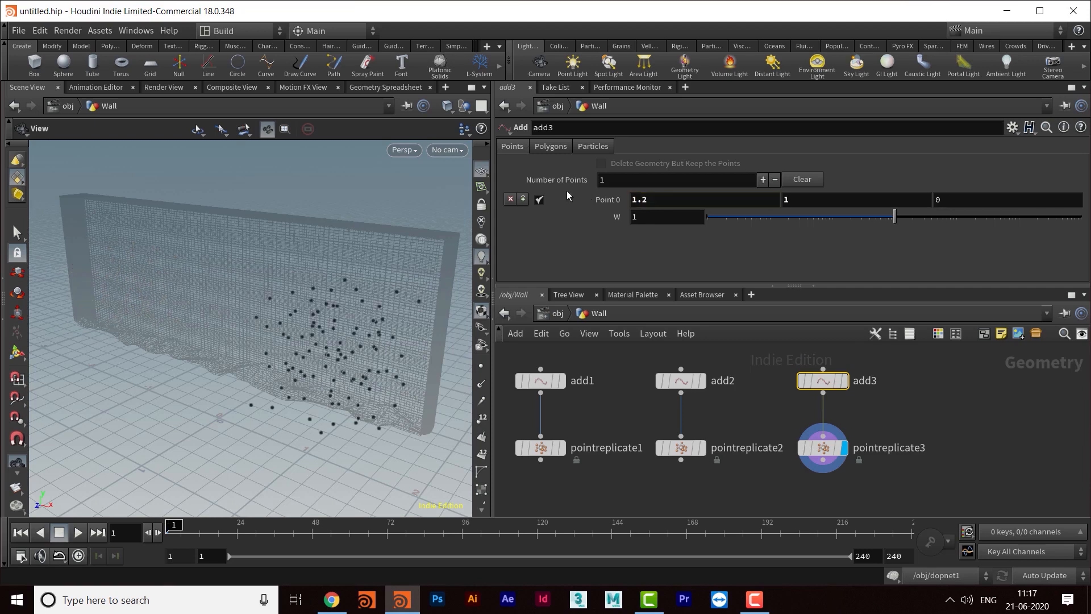
drag(341, 273, 330, 271)
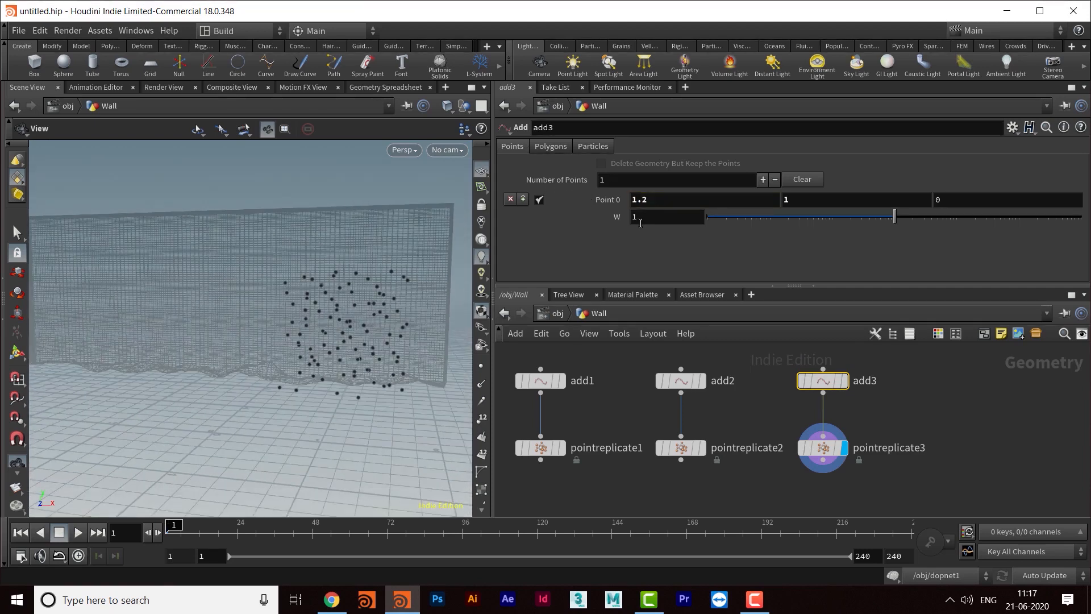
- Try a Y position of 1.2 for add3's Point 0 and settle on 1.4
click(812, 204)
text(1.2)
key(Return)
click(793, 199)
key(Return)
drag(426, 227, 322, 312)
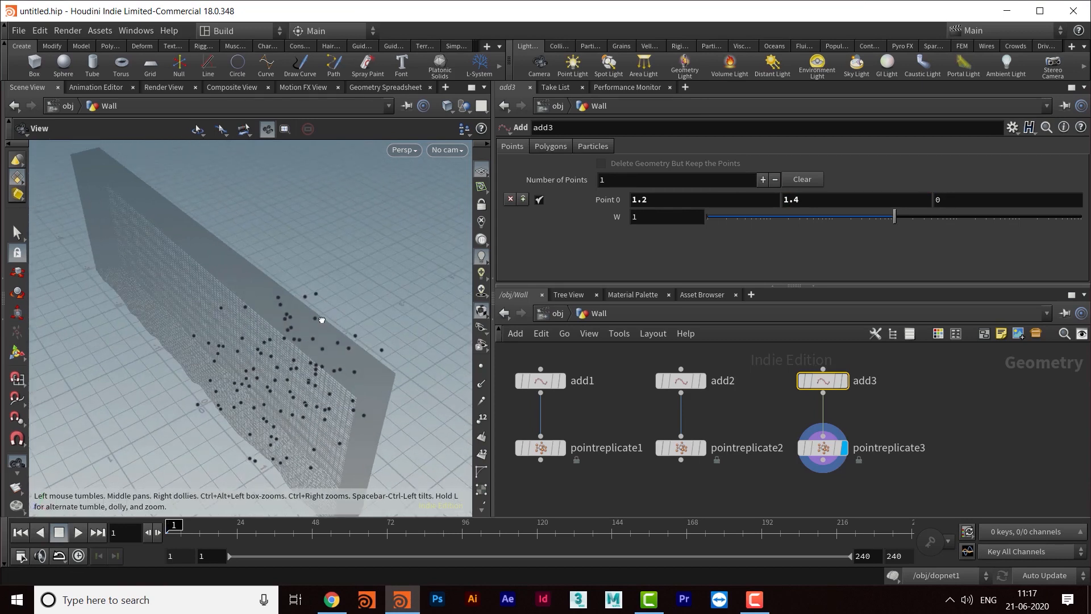
click(556, 147)
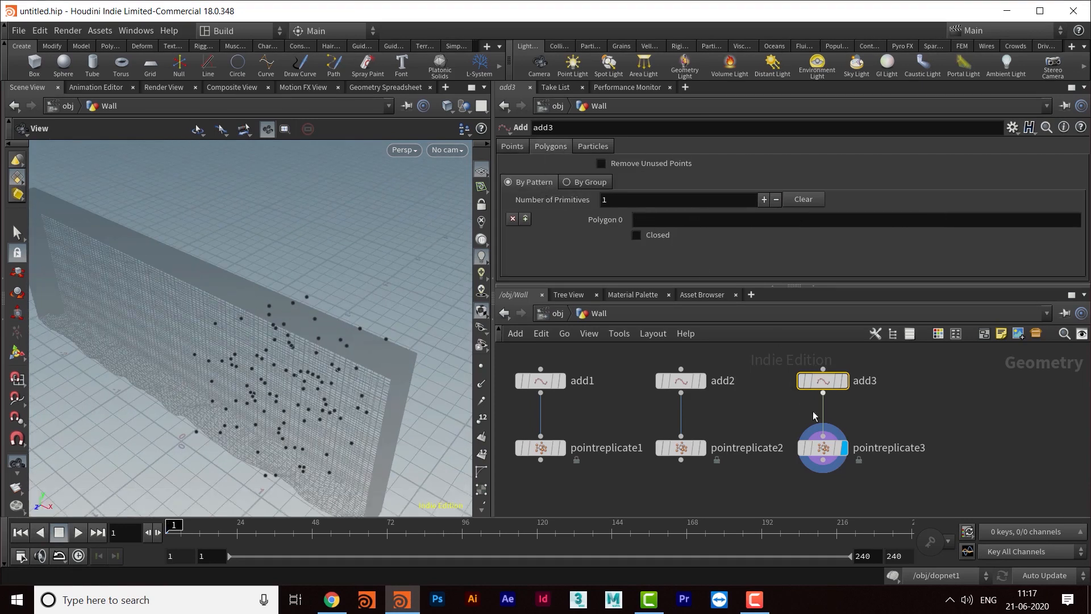
- Keep pointreplicate3's shape as Box and set its Z size to .2
click(822, 448)
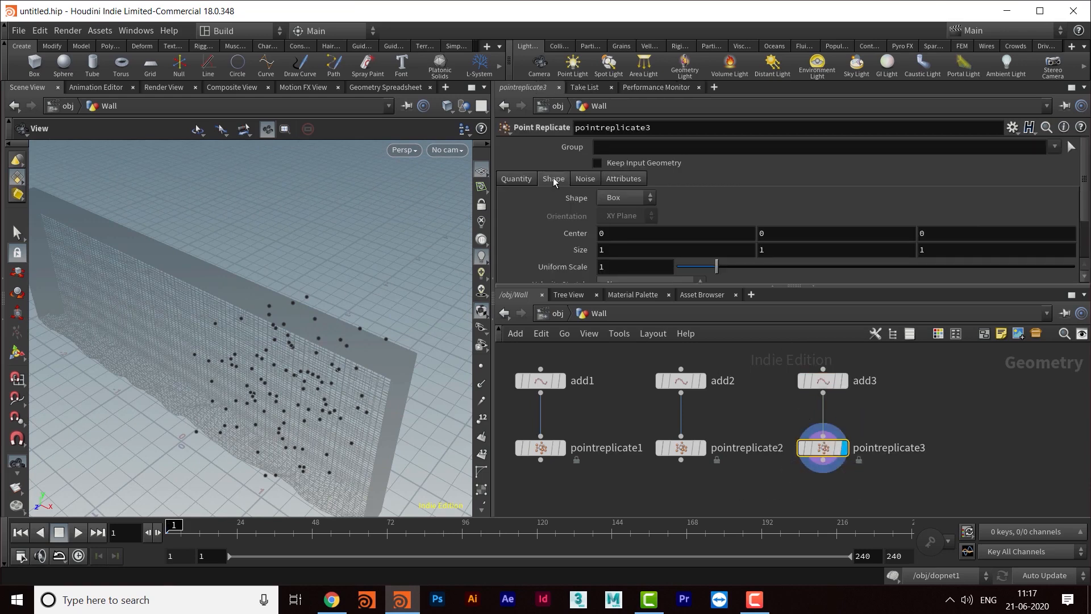
click(624, 199)
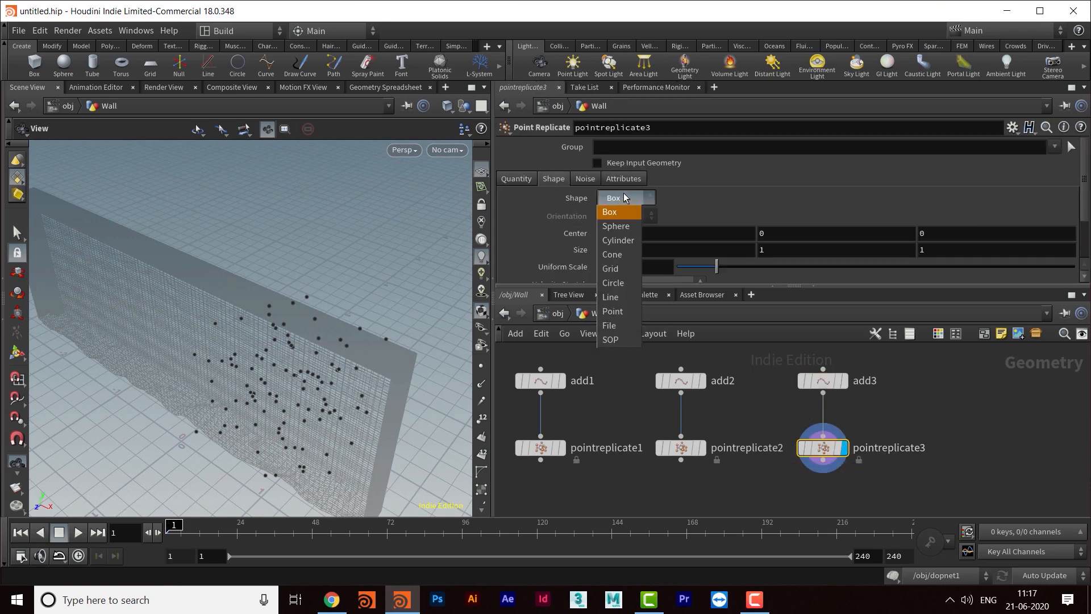
click(624, 198)
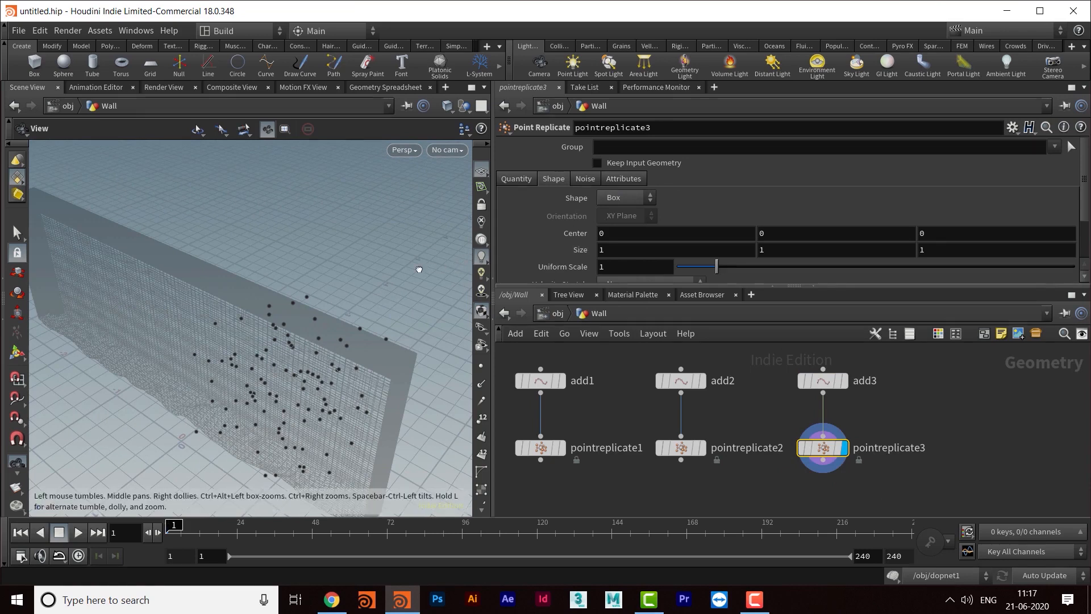
drag(459, 266, 375, 235)
click(938, 251)
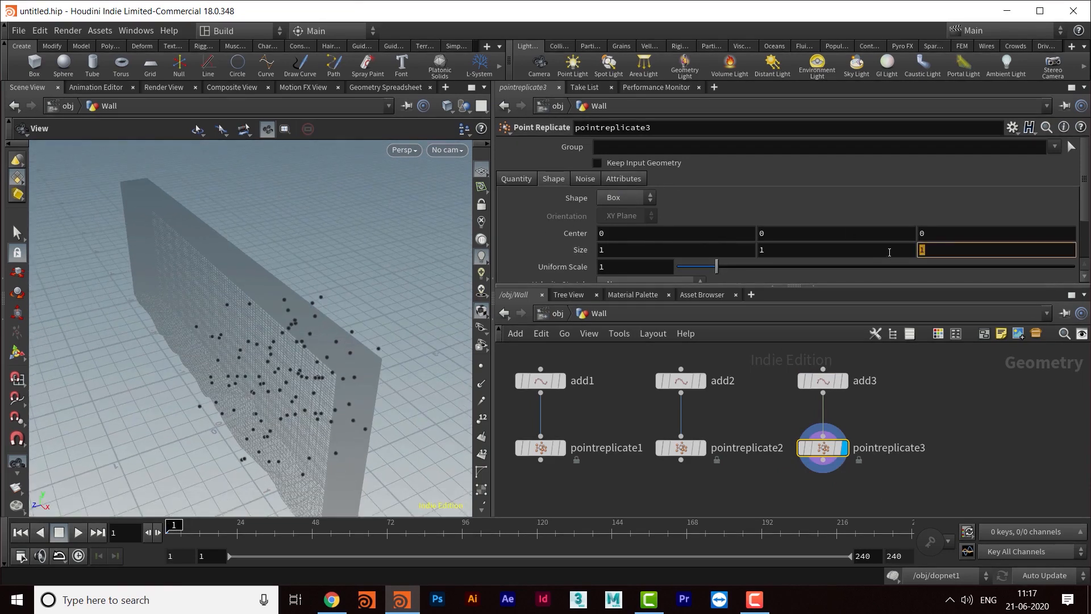
text(.2)
key(Return)
- Thin pointreplicate3's point cluster by setting its Z size to .1
drag(370, 377, 281, 378)
click(926, 250)
text(.)
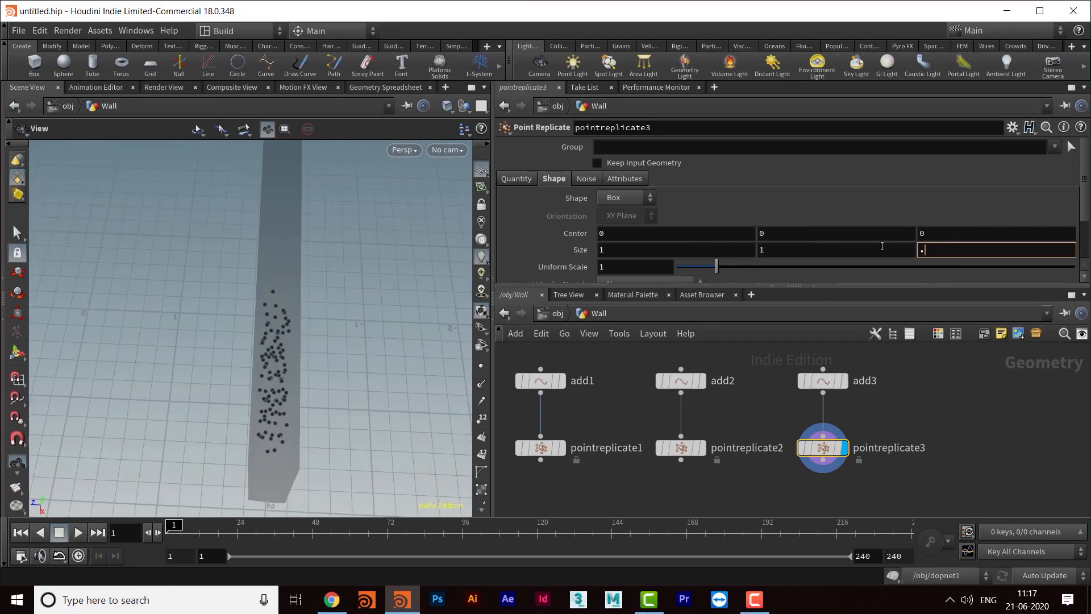
text(1)
key(Return)
- Set pointreplicate1's Z size to .1 and look at its noise settings
click(540, 448)
click(943, 249)
text(.1)
key(Return)
drag(151, 288, 347, 284)
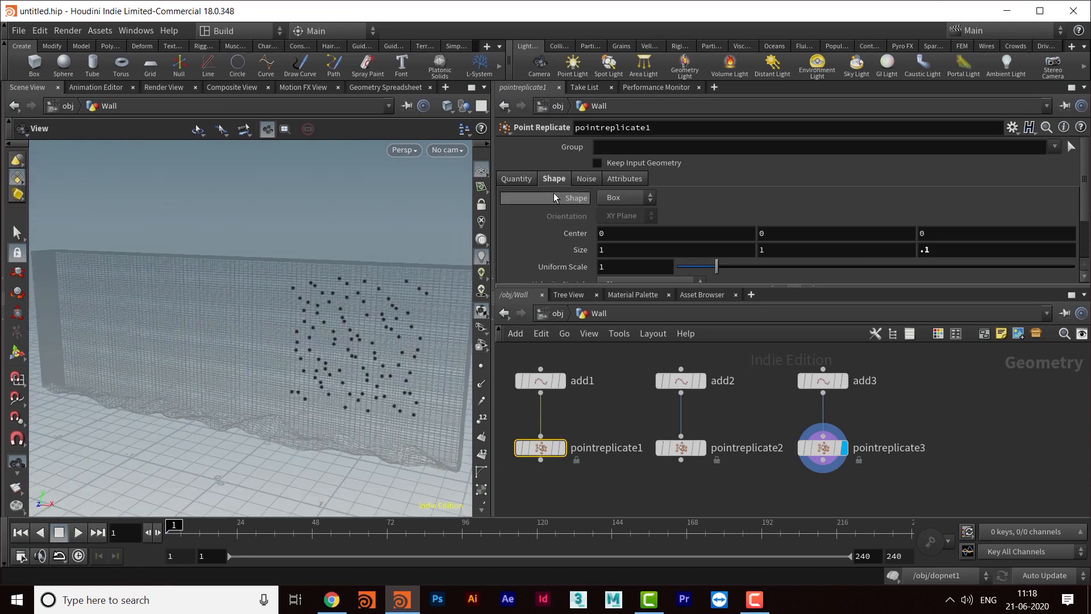
click(586, 179)
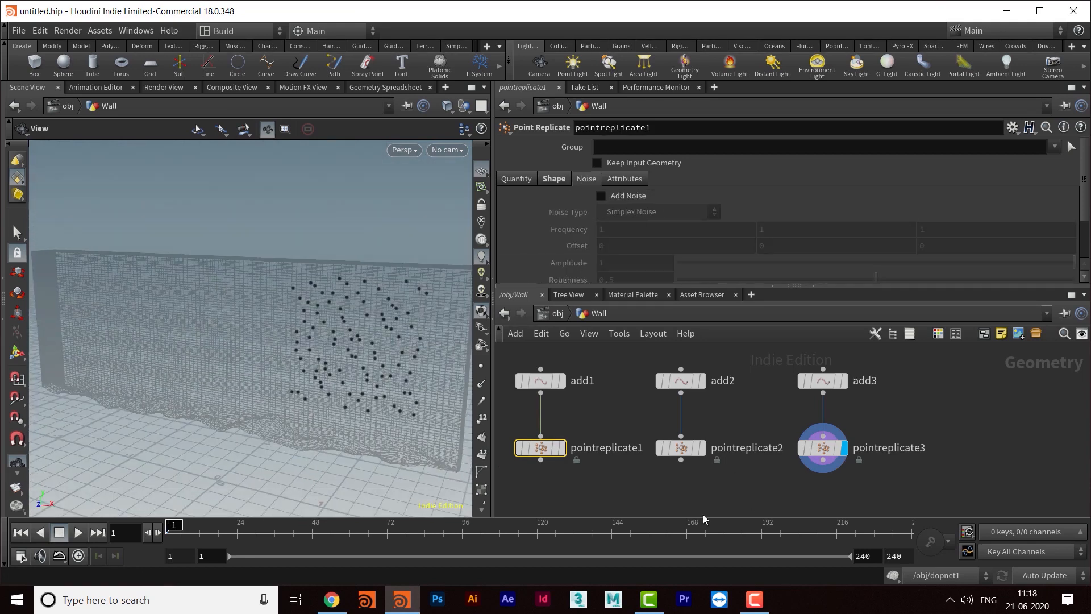
drag(303, 291, 335, 309)
- Merge the outputs of pointreplicate1, pointreplicate2 and pointreplicate3 in a Merge node and display the combined points
drag(690, 287, 716, 171)
scroll(668, 446, down, 1)
middle_drag(648, 423, 702, 365)
middle_drag(691, 450, 690, 448)
click(689, 448)
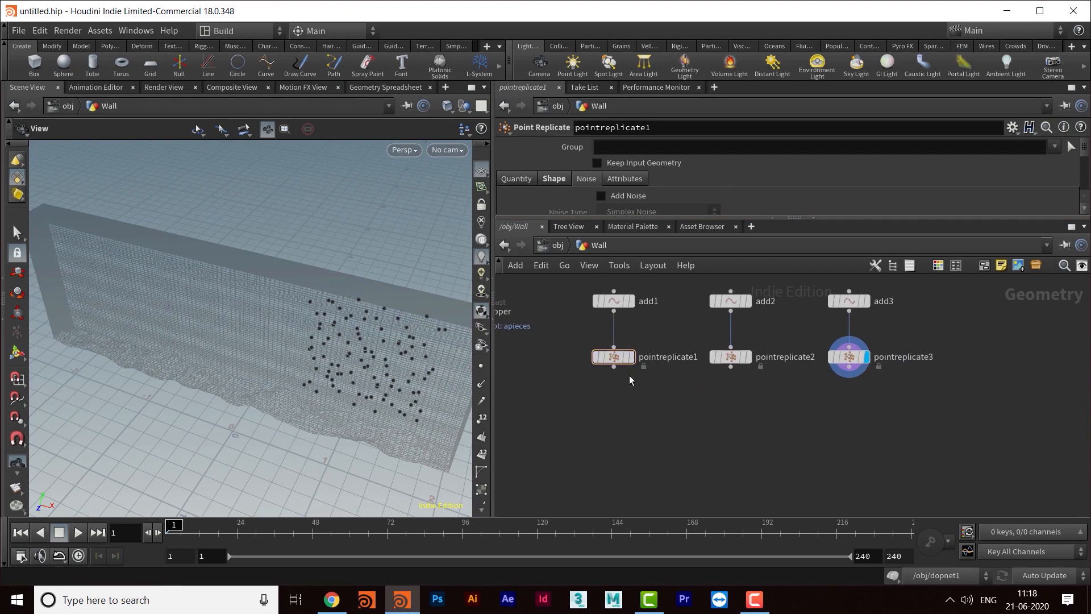
drag(569, 340, 913, 390)
drag(617, 371, 733, 445)
key(Escape)
click(739, 444)
drag(423, 284, 355, 281)
- Try a Y position of 1.2 for add1's Point 0 and settle on 1.1
middle_drag(654, 319, 680, 384)
scroll(698, 386, down, 1)
click(668, 380)
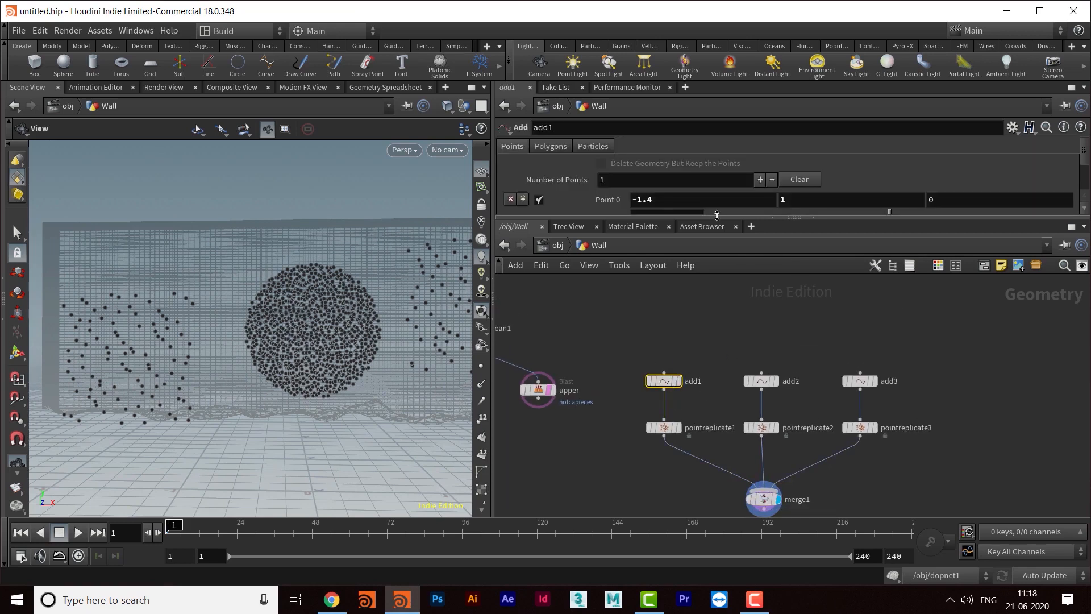
text(.1)
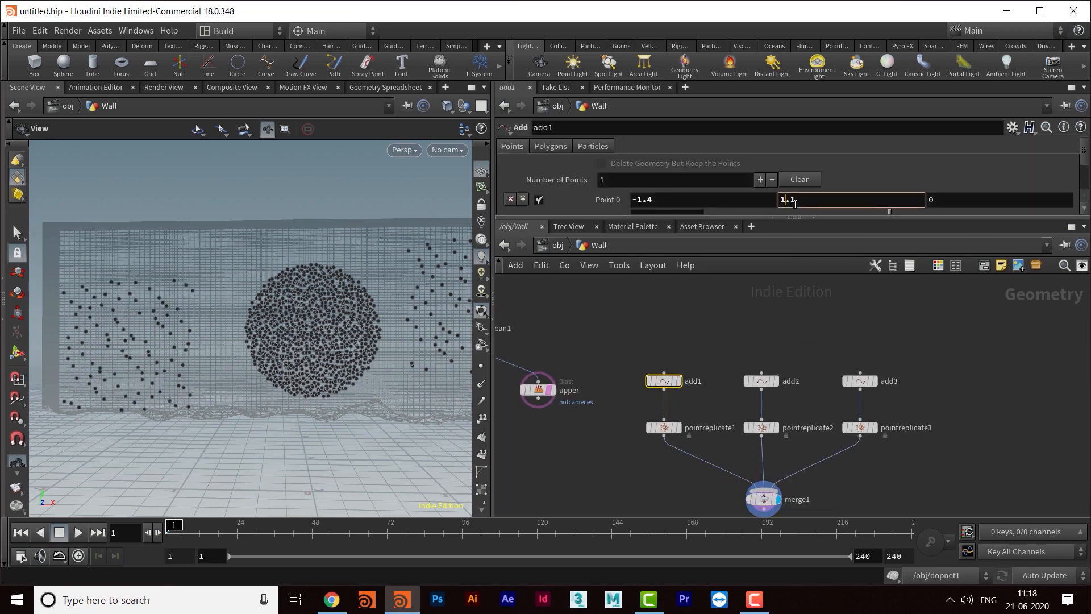
key(BackSpace)
text(2)
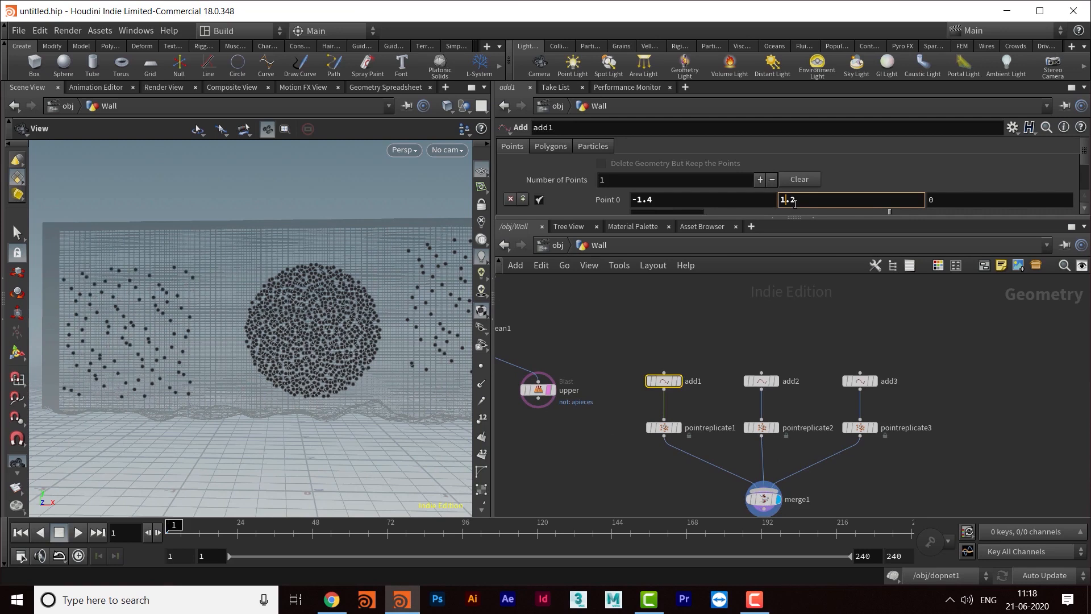
drag(444, 279, 382, 328)
- Add a Point Jitter node fed by merge1, align it below the merge and display its result
middle_drag(852, 500, 842, 468)
middle_drag(801, 505, 797, 410)
click(753, 389)
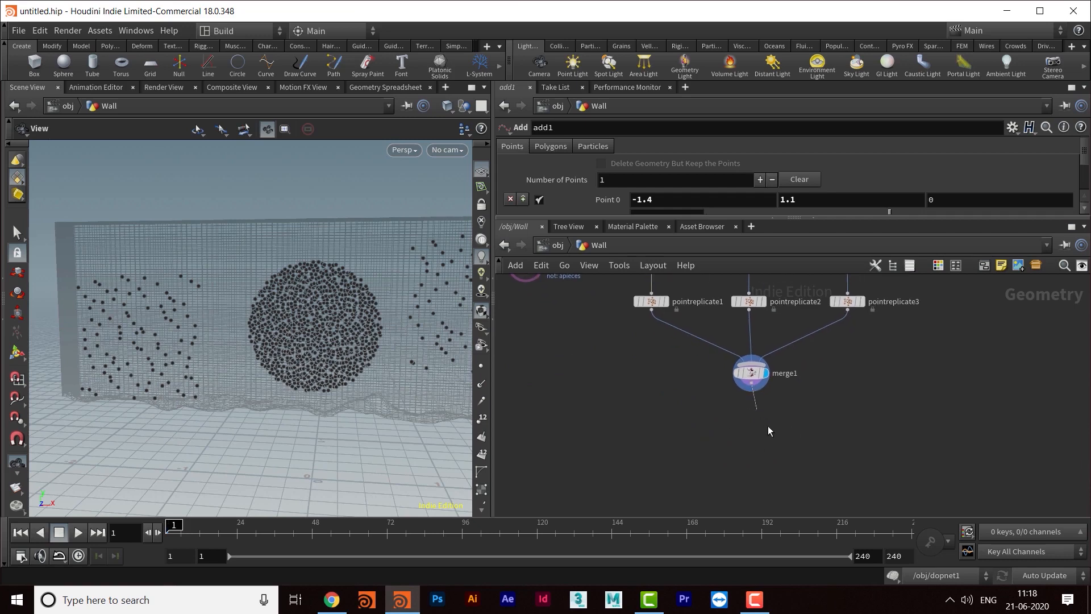
click(758, 436)
text(pointjit)
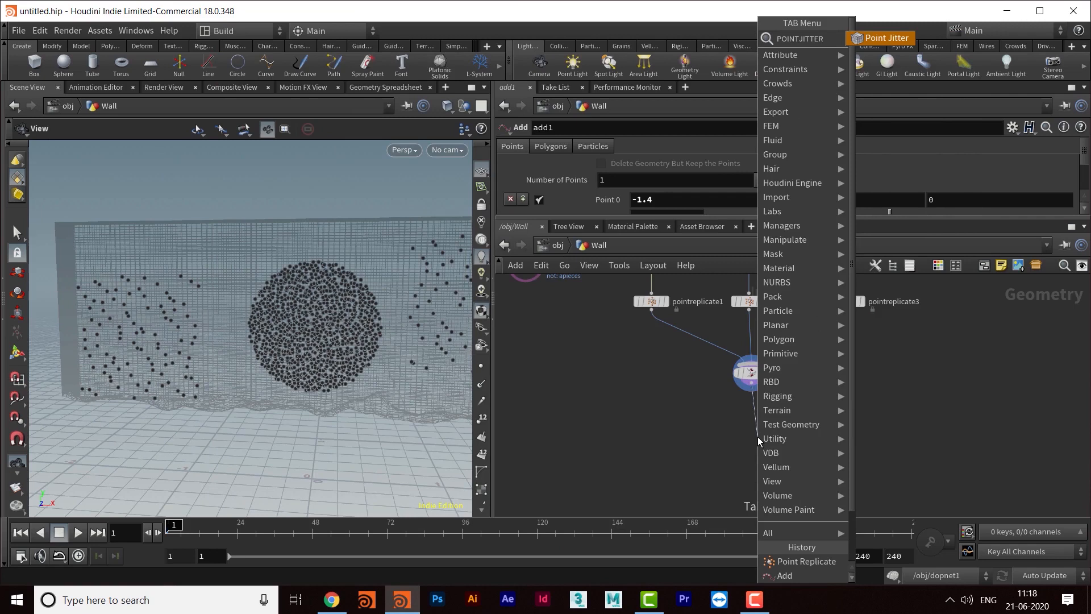
key(Return)
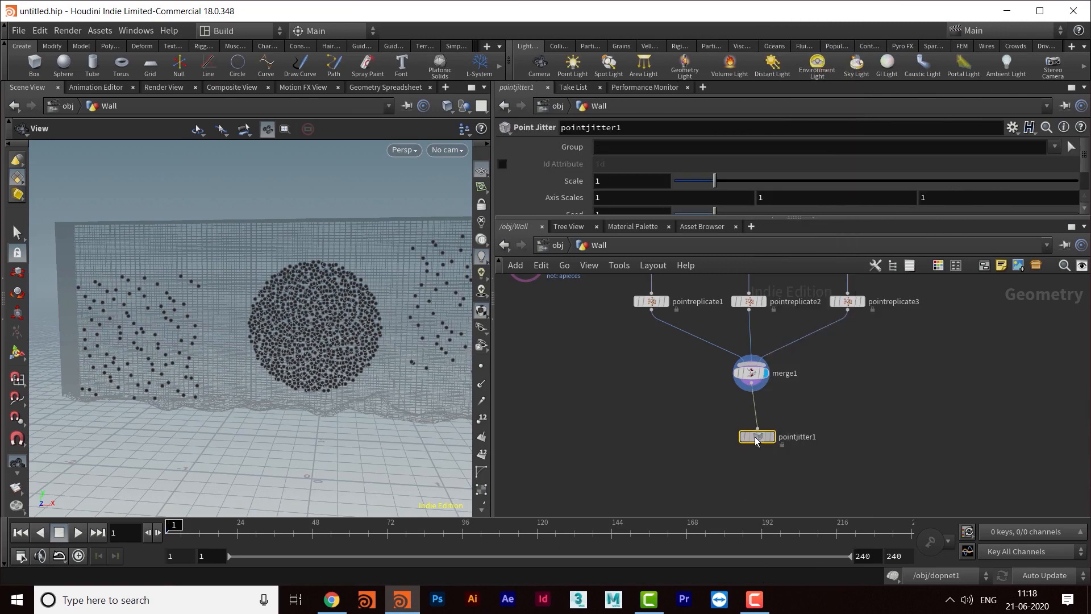
click(751, 441)
drag(419, 288, 438, 378)
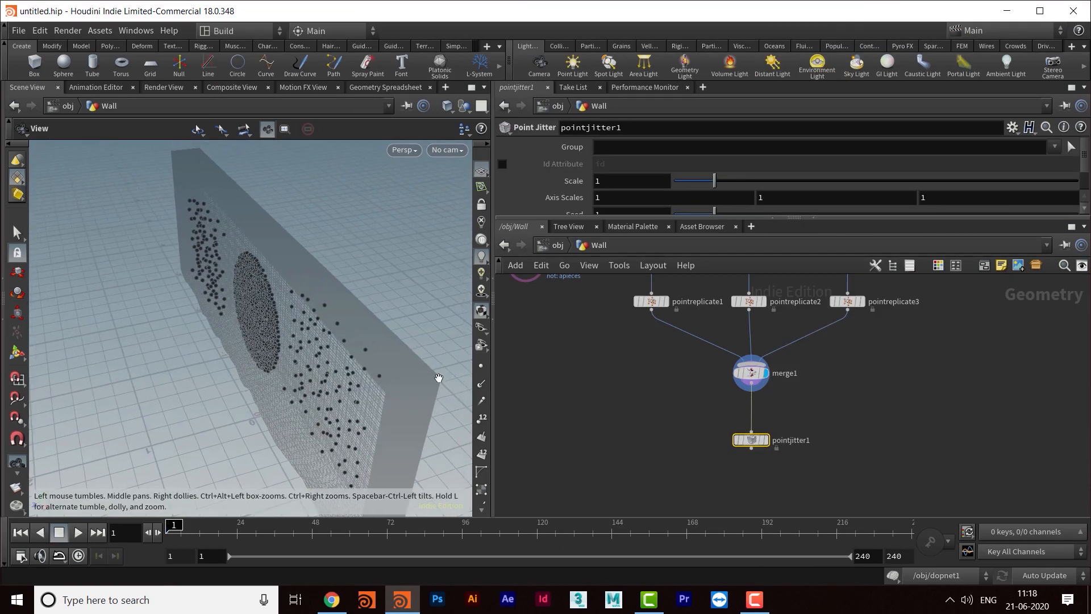
click(765, 440)
mouse_move(318, 318)
mouse_down()
mouse_move(349, 239)
mouse_move(363, 255)
mouse_move(356, 272)
mouse_move(309, 300)
mouse_up()
- Reduce the point scattering by setting pointjitter1's Scale to .5
drag(789, 218, 790, 255)
double_click(613, 181)
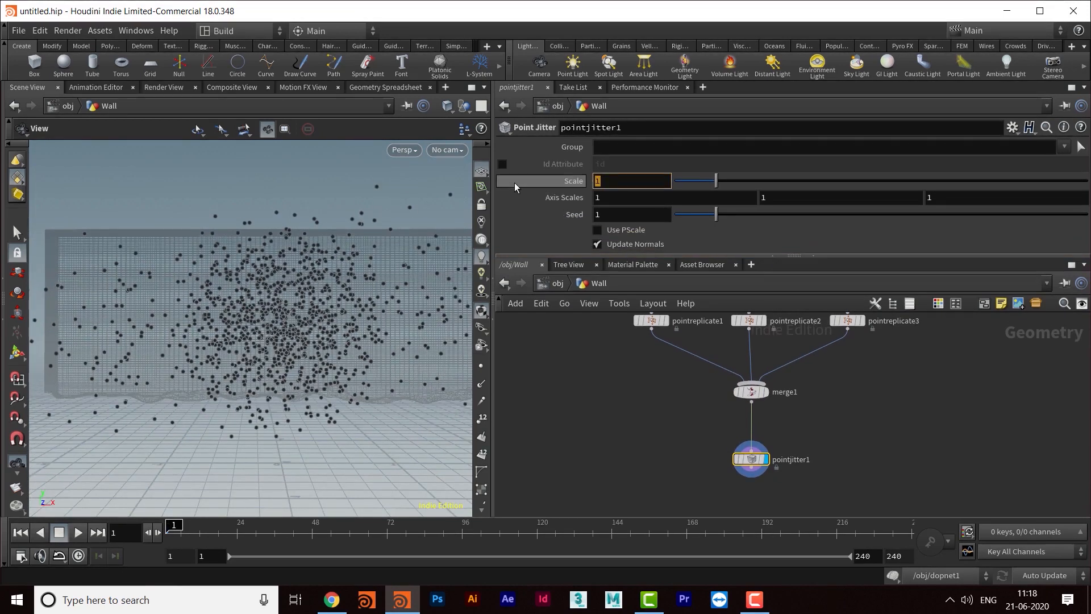
text(.5)
key(Return)
mouse_move(302, 309)
mouse_down()
mouse_move(189, 360)
mouse_move(190, 324)
mouse_move(206, 434)
mouse_move(317, 310)
mouse_up()
drag(265, 367, 301, 352)
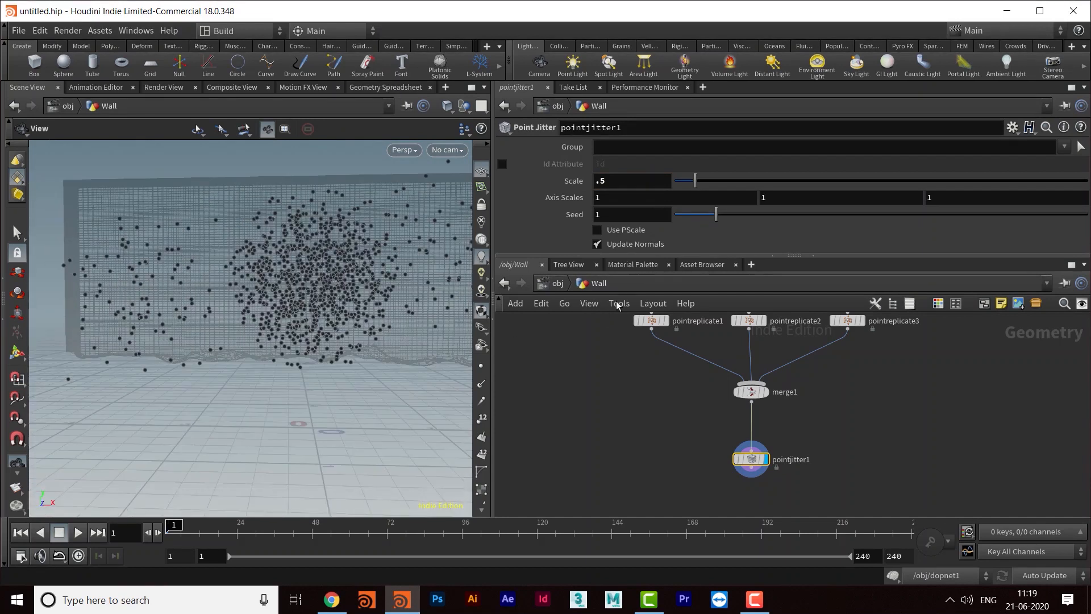
drag(631, 257, 629, 253)
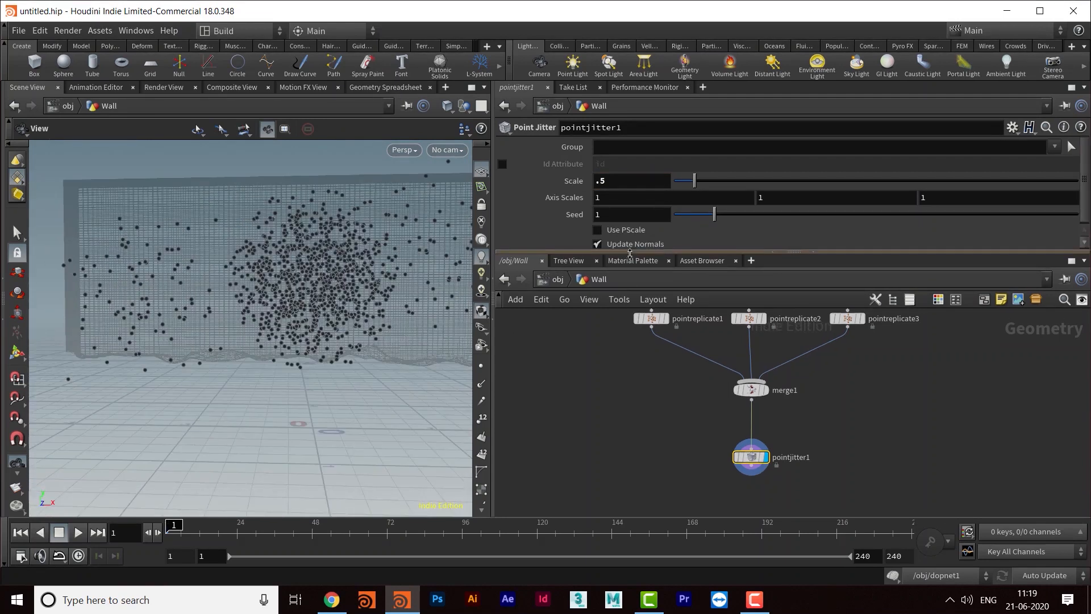
drag(375, 332, 327, 336)
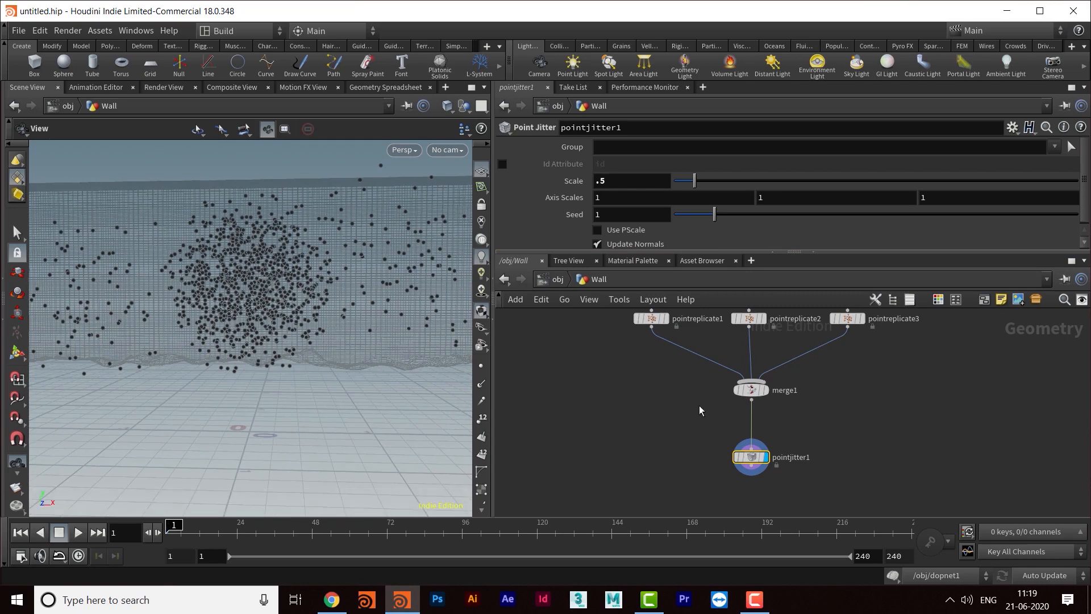
- Add a Voronoi Fracture node in free space below the existing wall and point networks
middle_drag(795, 481, 890, 415)
scroll(888, 425, down, 3)
middle_drag(773, 429, 681, 377)
middle_drag(684, 460, 718, 431)
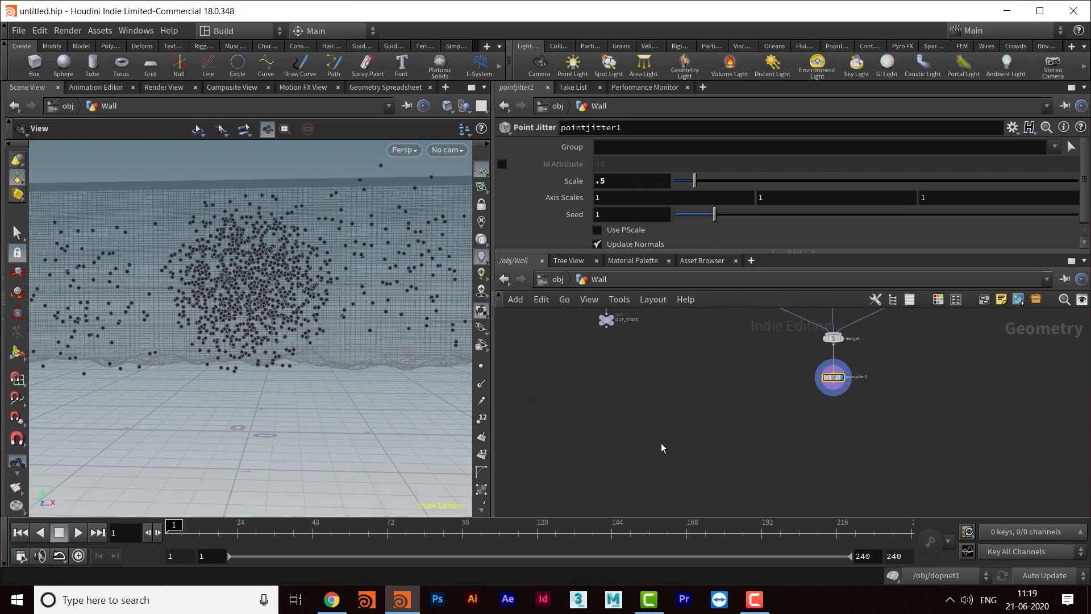
key(Tab)
text(ronoi)
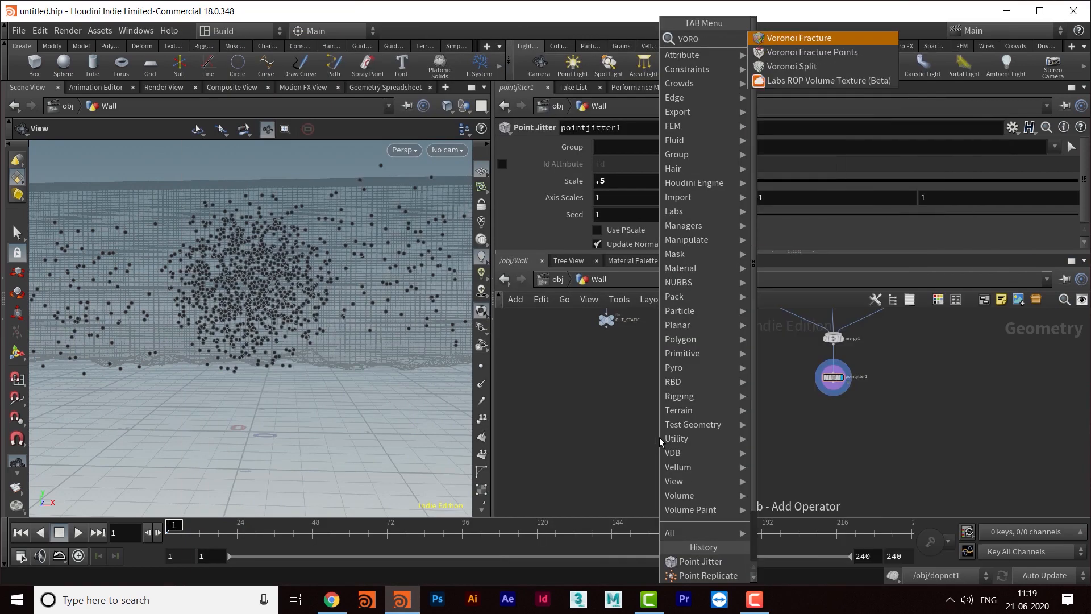
key(Return)
click(659, 438)
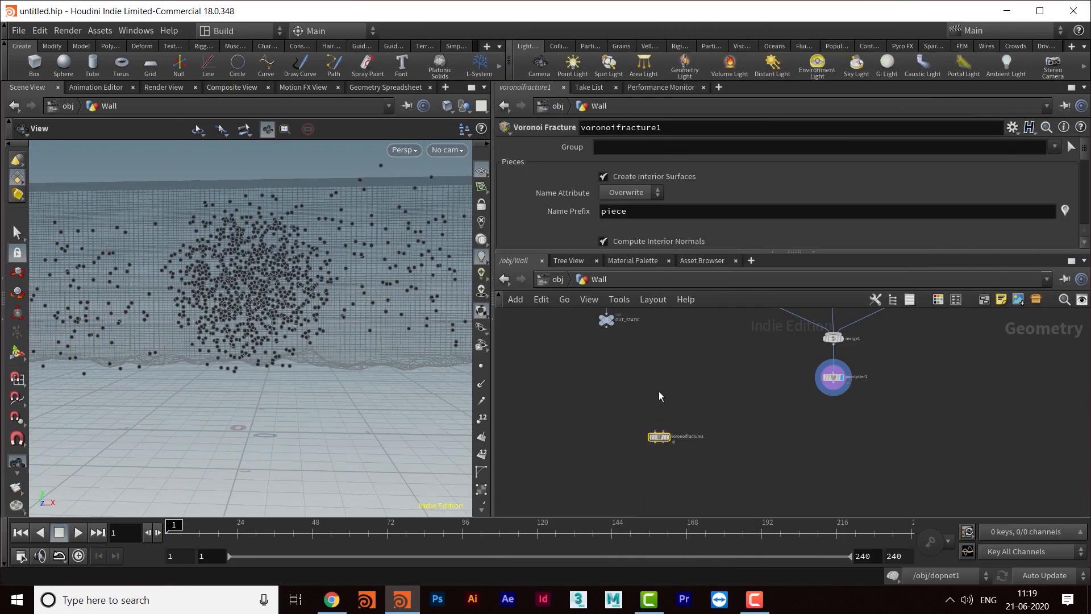
- Rearrange the network so the upper blast and pointjitter1 sit above voronoifracture1, ready for wiring
scroll(625, 410, down, 3)
drag(635, 356, 633, 449)
scroll(668, 472, up, 2)
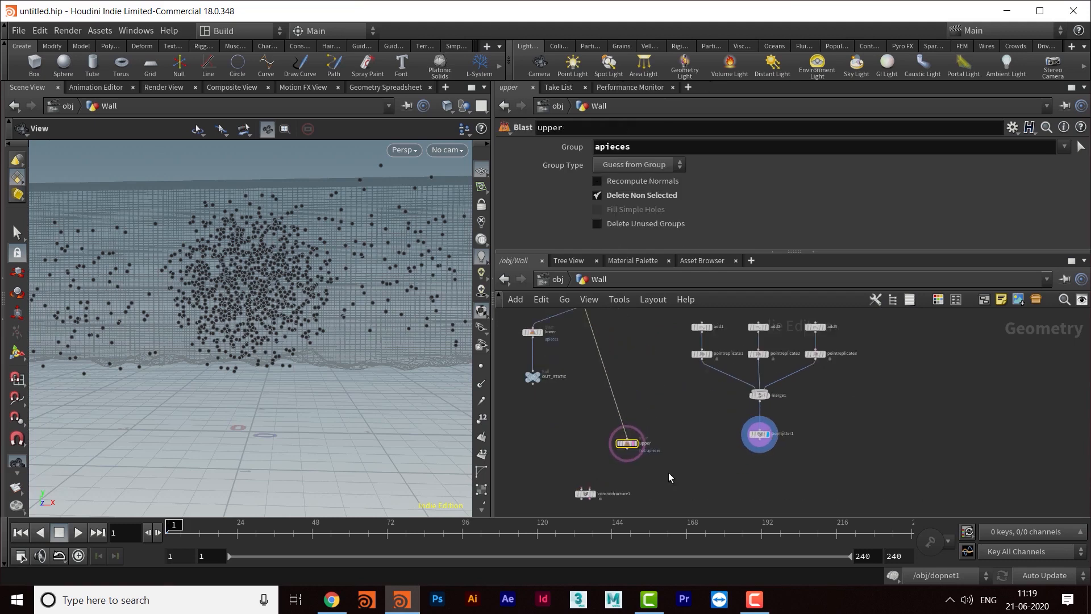
scroll(668, 472, up, 3)
middle_drag(647, 454, 645, 408)
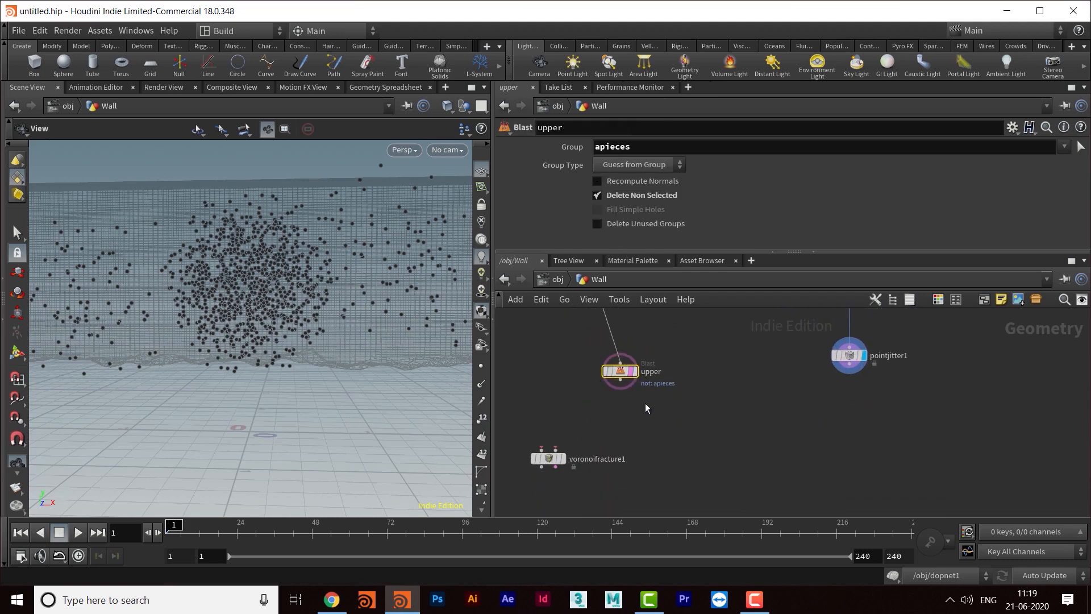
drag(849, 356, 844, 377)
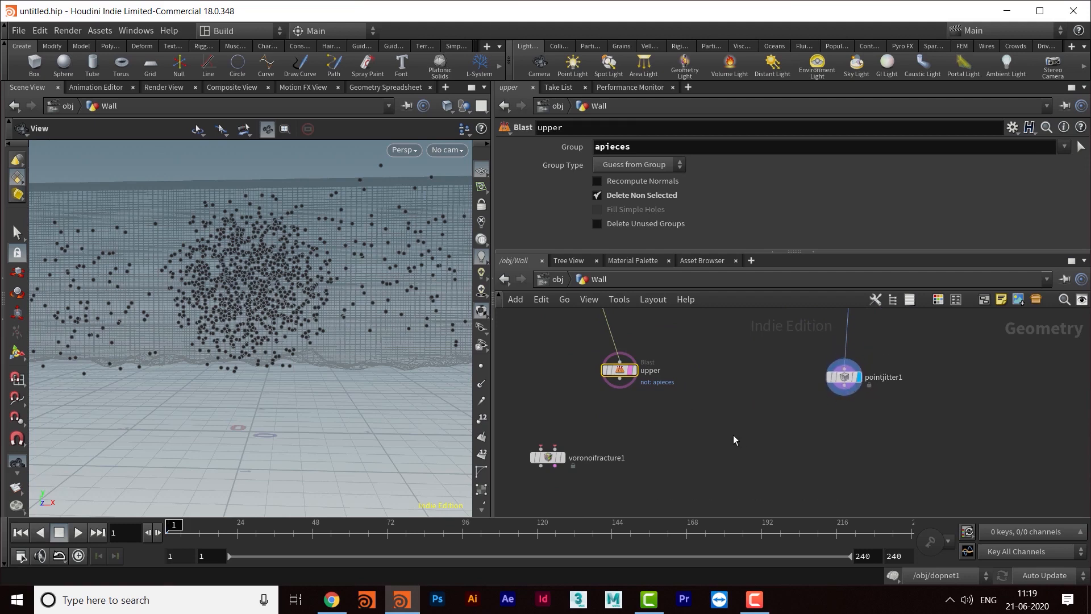
drag(544, 452, 618, 461)
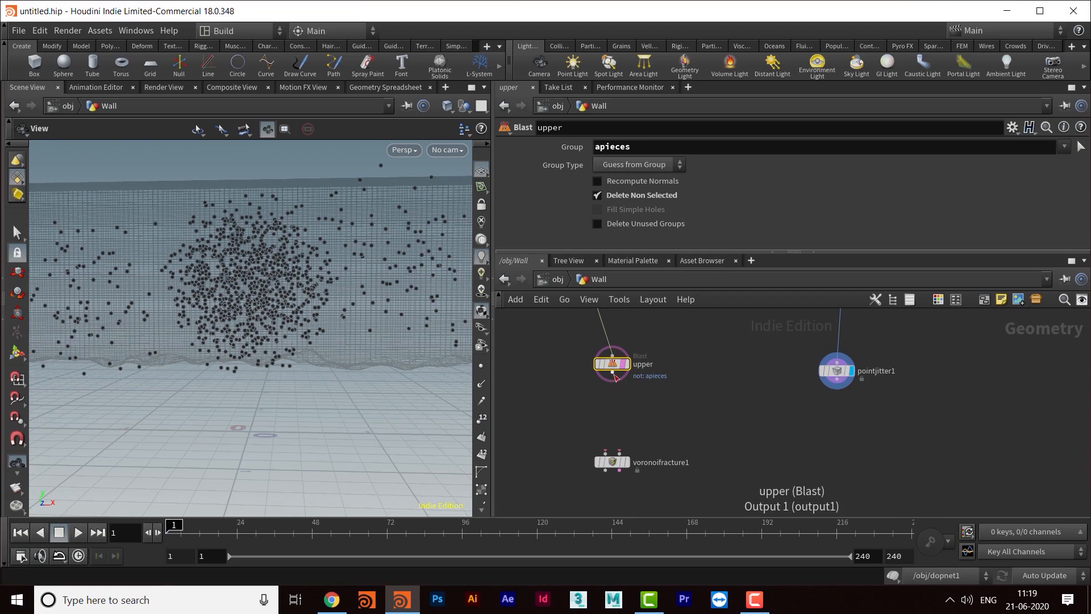
- Connect the upper blast to voronoifracture1's first input and pointjitter1 to its second, and display the fracture
drag(614, 376, 605, 451)
scroll(704, 401, up, 3)
middle_drag(704, 399, 706, 398)
drag(614, 467, 622, 473)
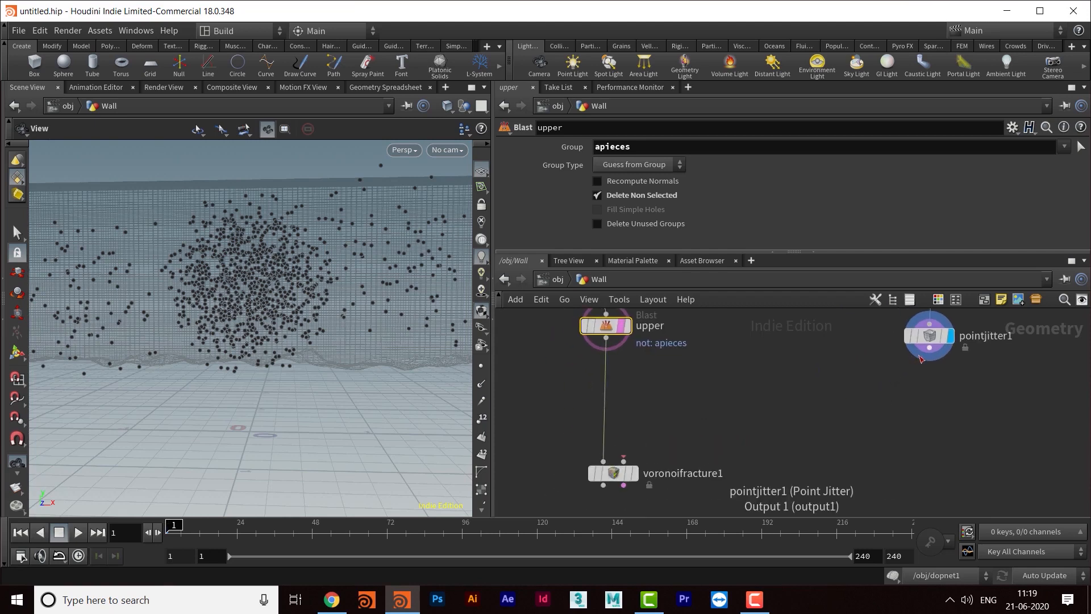
drag(930, 352, 623, 461)
middle_drag(625, 463, 641, 414)
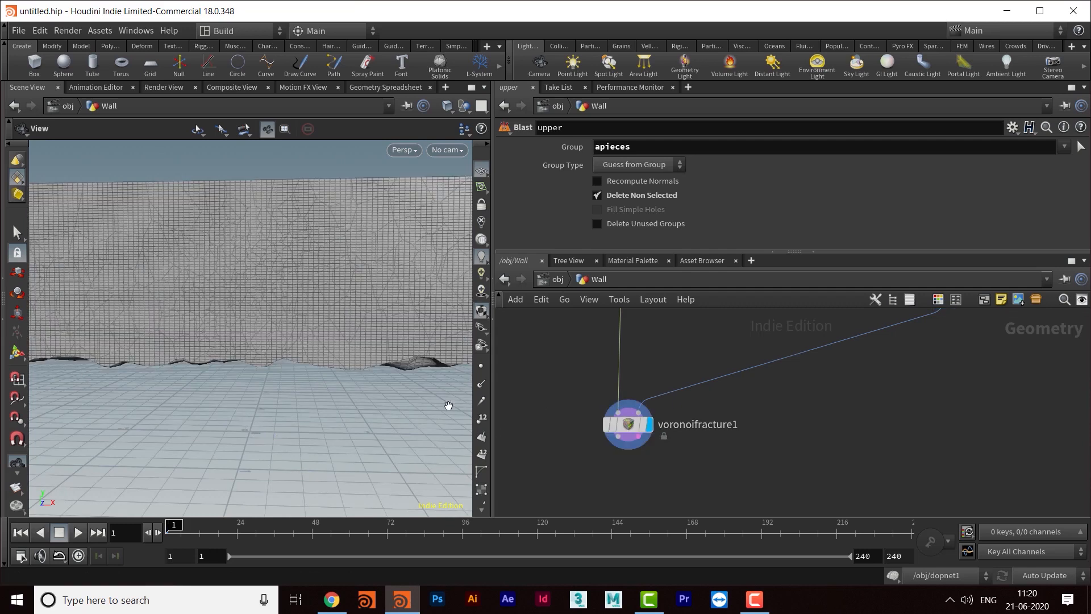
- Visualize voronoifracture1's piece names as colors on the fractured wall
drag(287, 332, 272, 349)
click(609, 428)
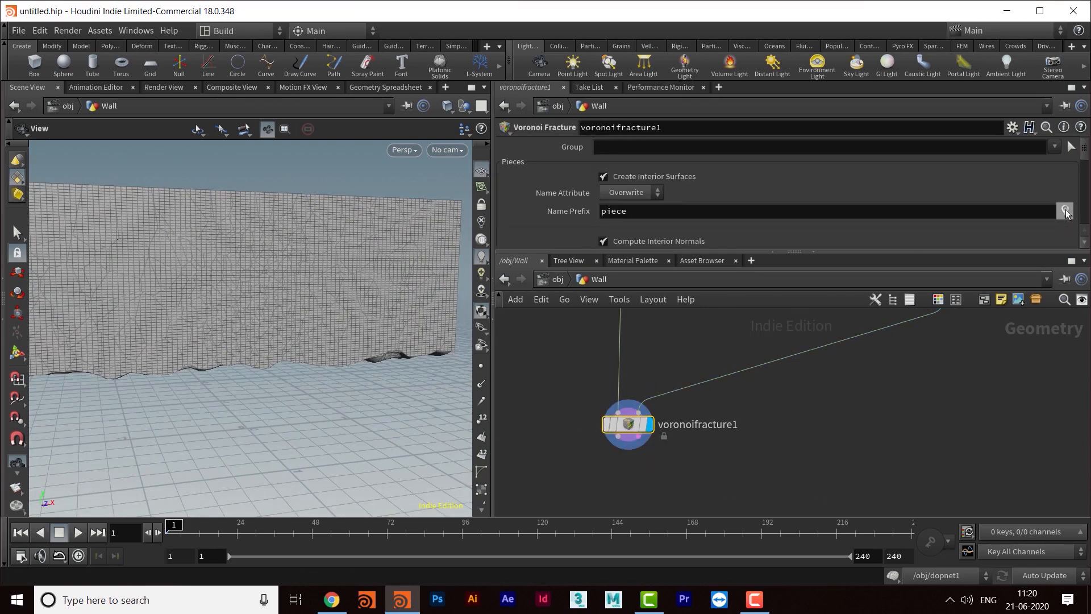
click(1066, 210)
drag(438, 287, 460, 276)
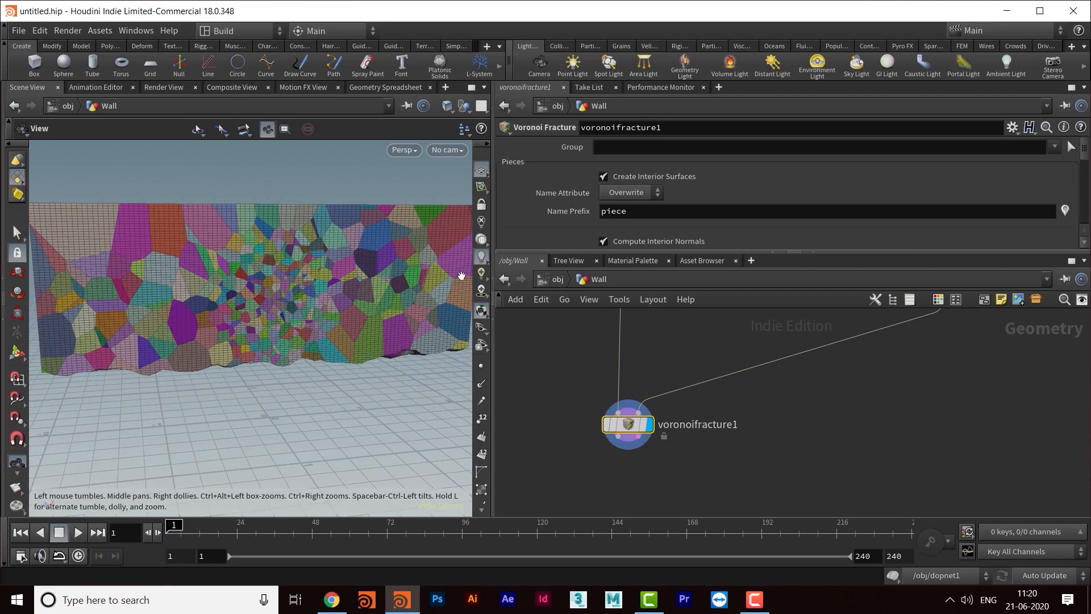
drag(392, 284, 55, 258)
drag(183, 328, 372, 410)
drag(270, 323, 325, 290)
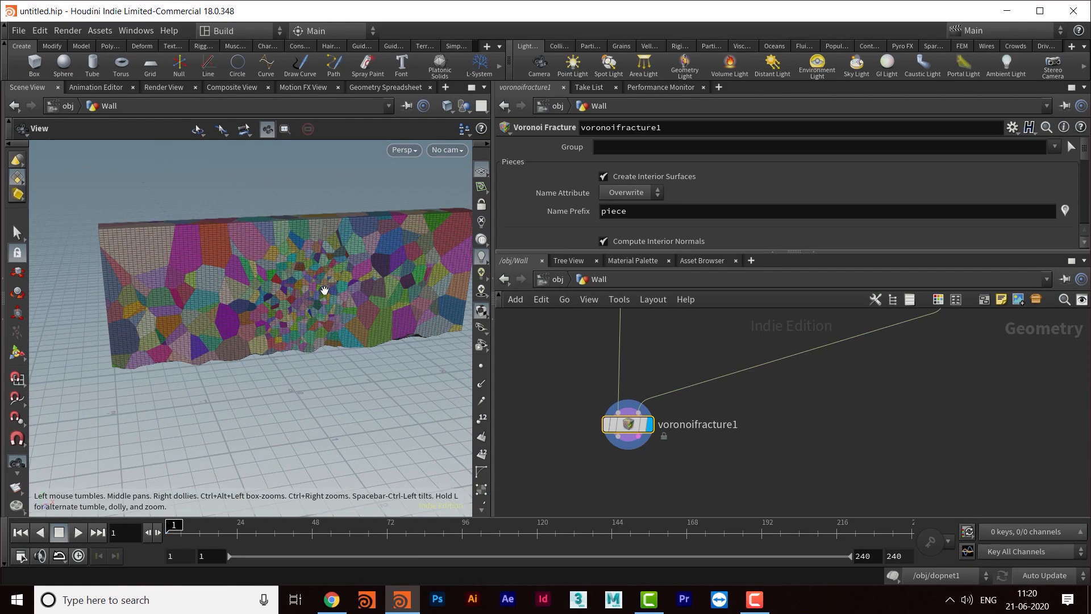
- Turn off the wireframe overlay in the viewport and examine the colored fracture pieces
key(shift+w)
drag(319, 335, 348, 319)
middle_drag(618, 394, 591, 515)
click(607, 402)
middle_drag(624, 466, 605, 364)
drag(402, 363, 275, 364)
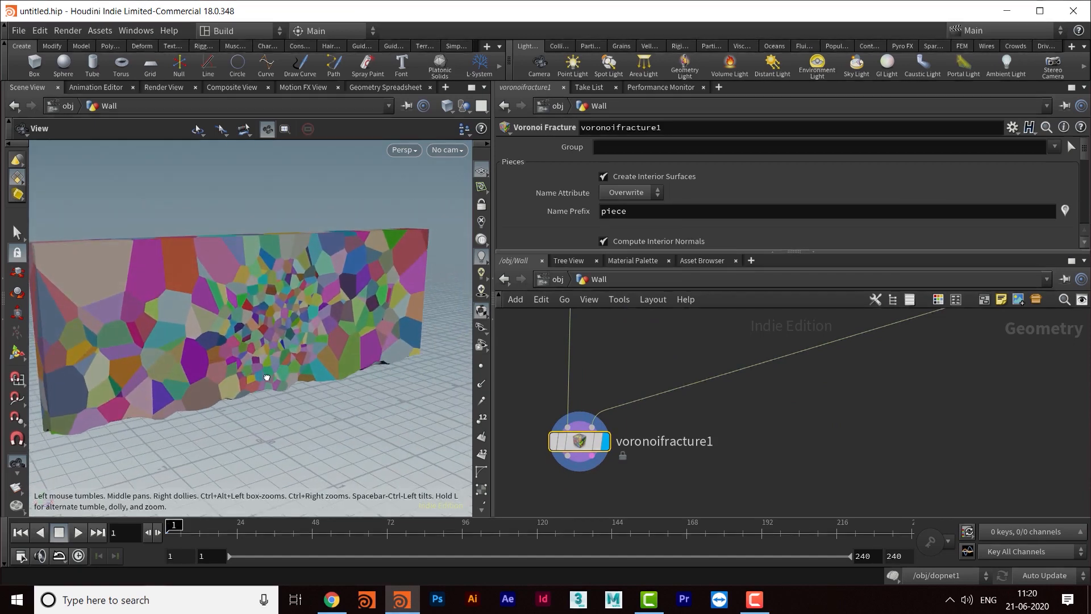
middle_drag(279, 392, 301, 366)
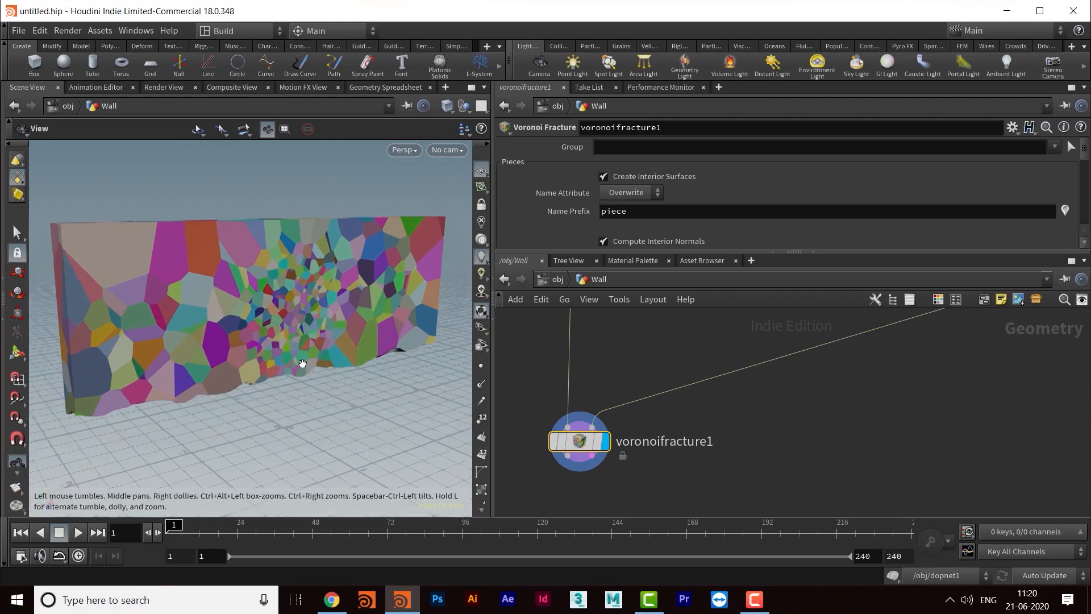
drag(302, 366, 310, 353)
scroll(682, 471, down, 3)
middle_drag(699, 464, 708, 441)
drag(244, 271, 226, 250)
- Add an Assemble node fed by voronoifracture1's first output and reveal its full set of parameters
middle_drag(758, 481, 755, 434)
scroll(703, 437, up, 2)
middle_drag(677, 430, 803, 388)
middle_click(719, 352)
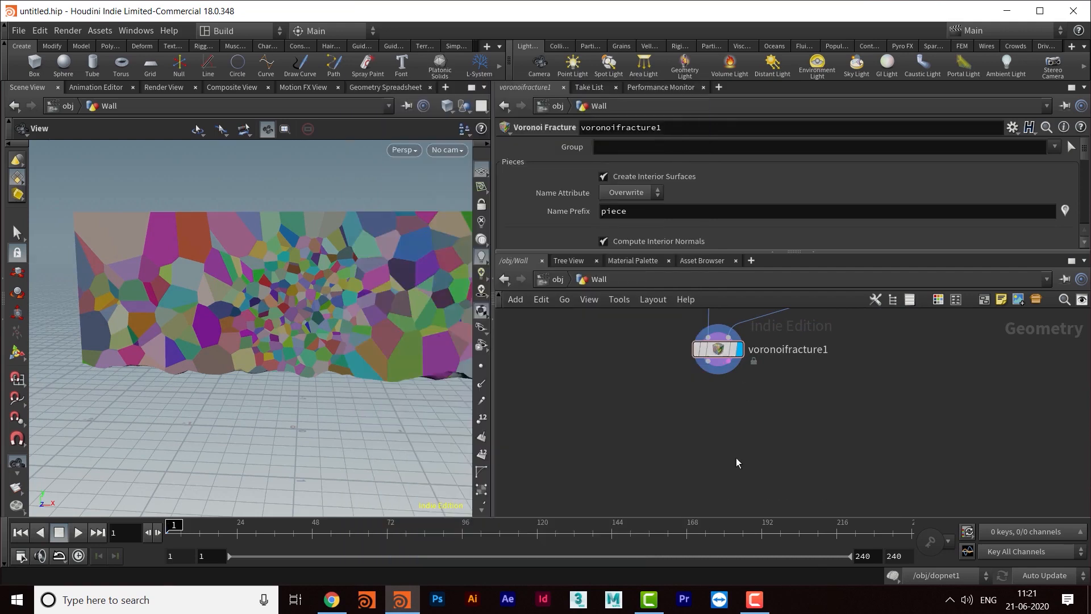
key(Tab)
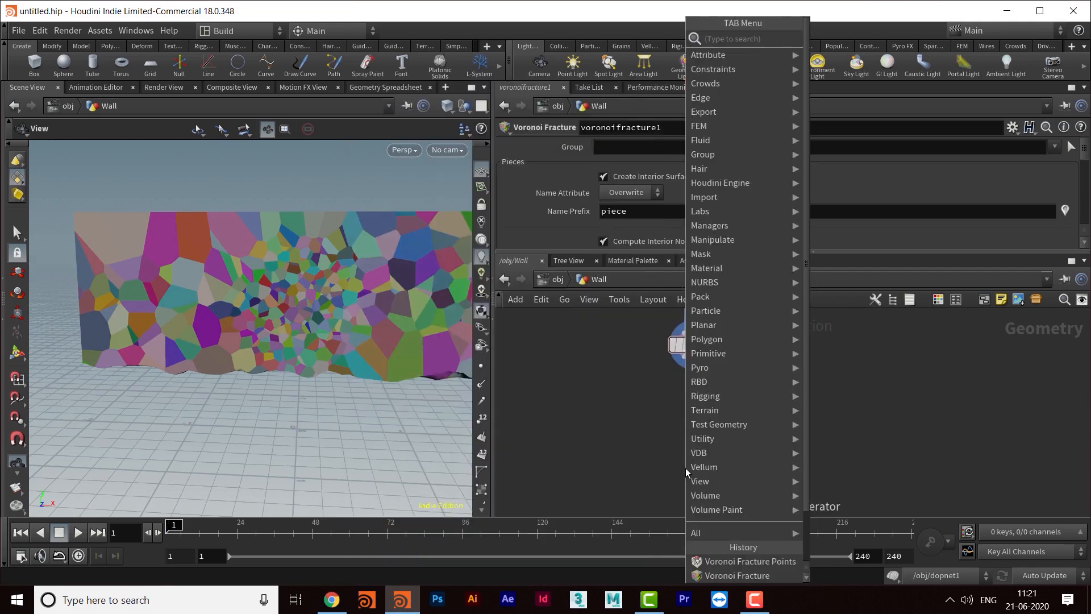
text(ASSEM)
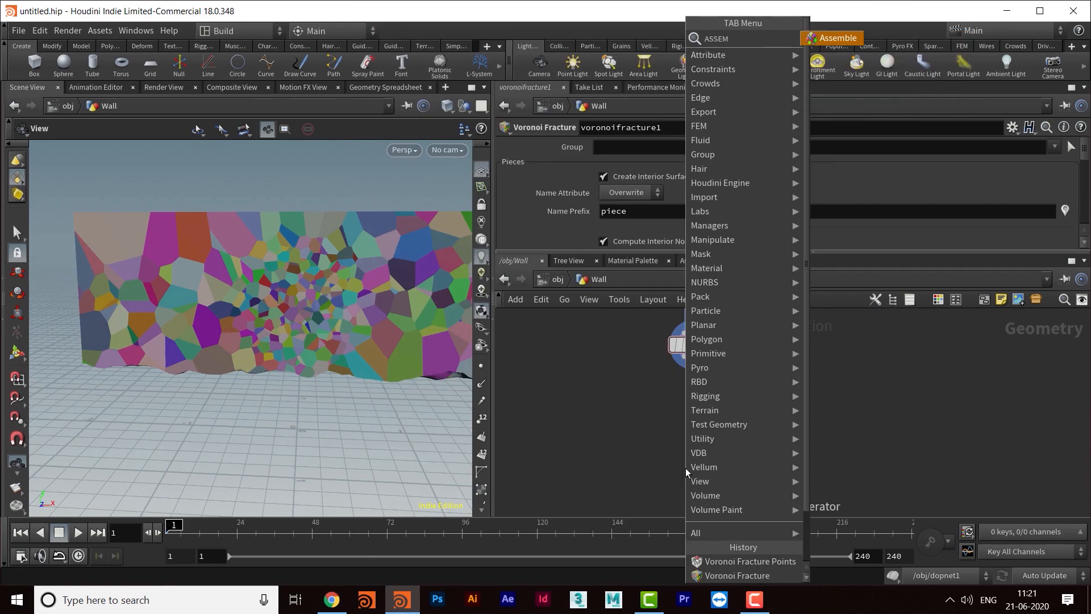
key(Return)
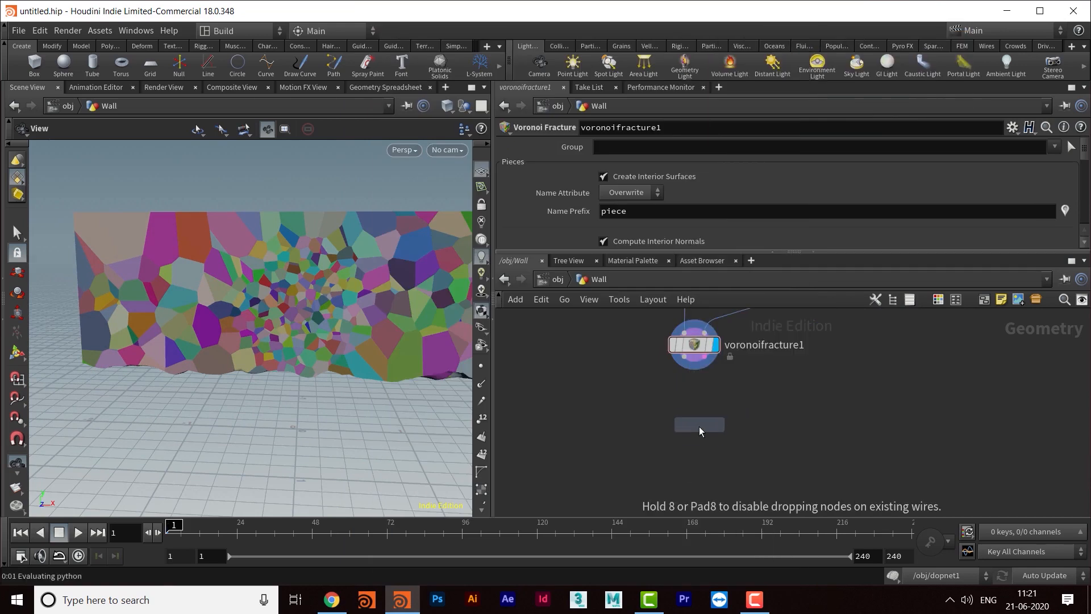
click(698, 427)
drag(685, 357, 682, 416)
middle_drag(699, 449, 662, 493)
scroll(695, 453, up, 2)
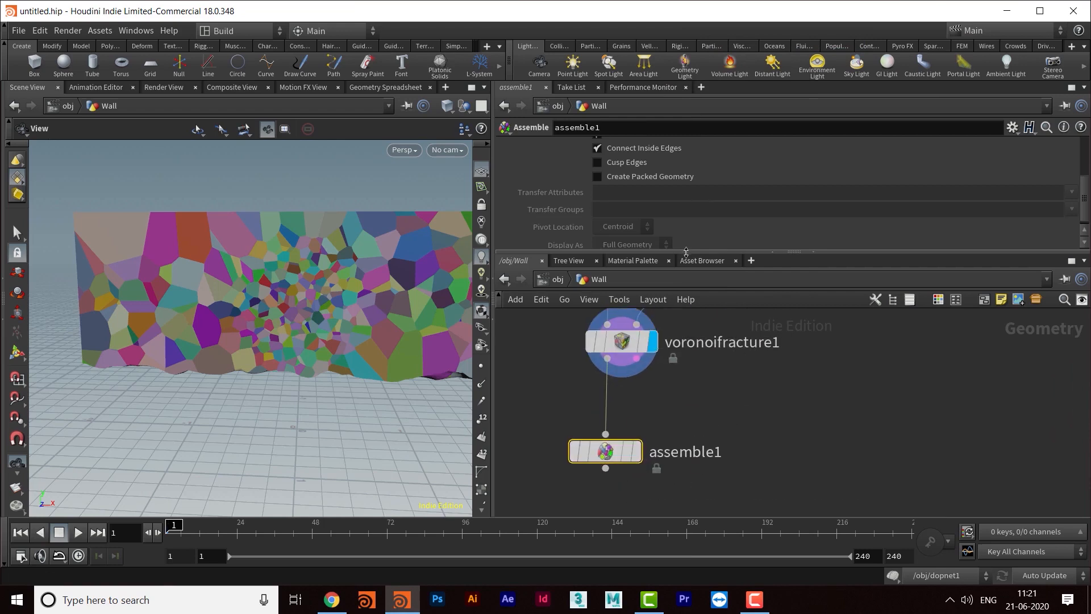
drag(692, 249, 692, 362)
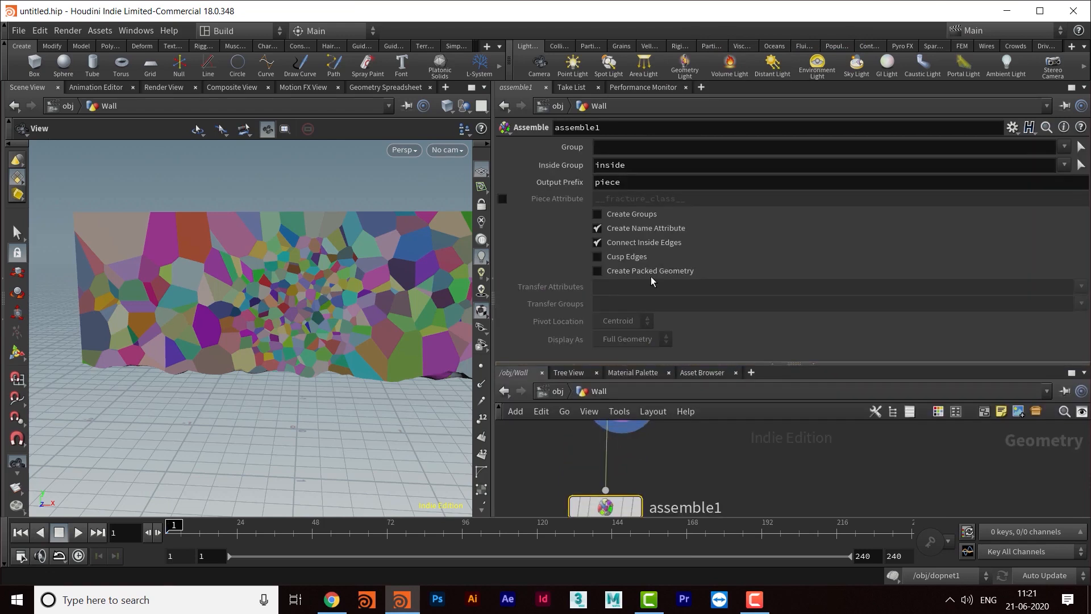
- Enable packed geometry creation and cusped edges on the assemble1 node of the fractured upper wall
click(612, 271)
click(598, 257)
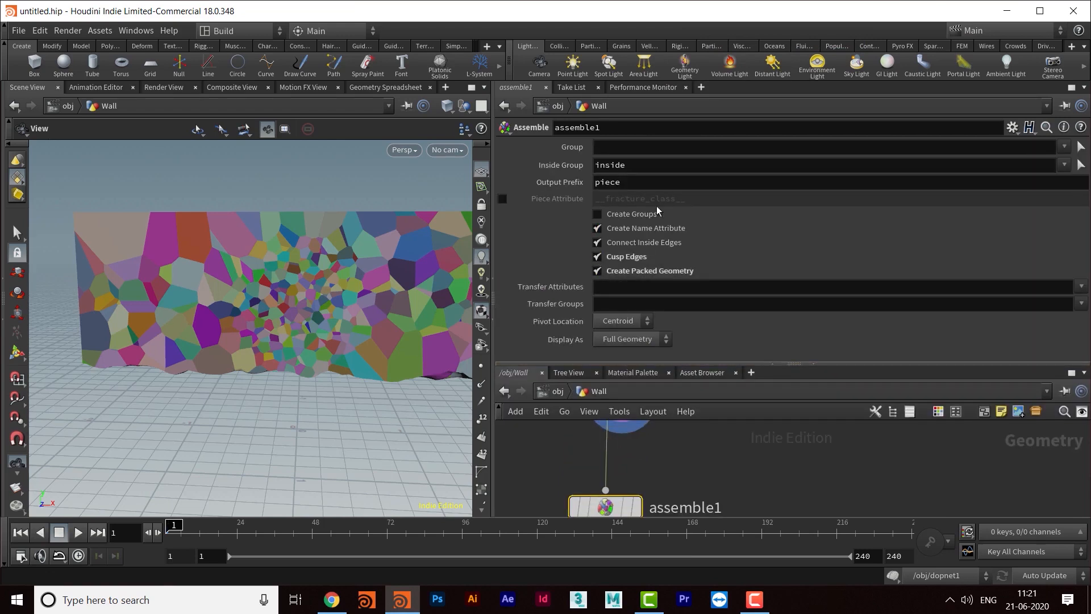
drag(686, 371, 686, 243)
key(h)
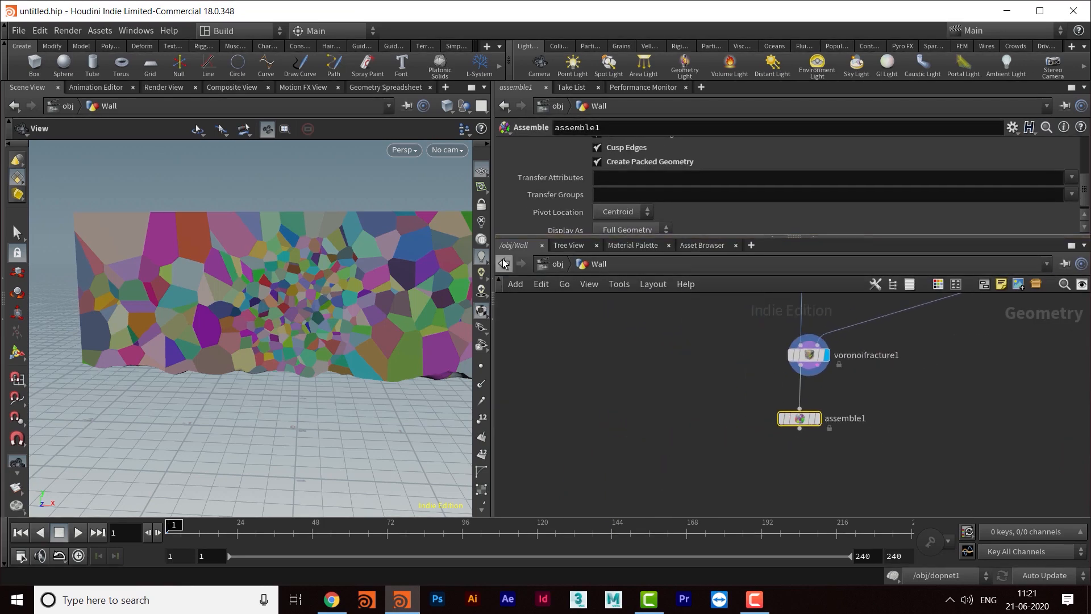
- Insert a second Assemble node between the lower blast and the OUT_STATIC null
click(550, 263)
middle_drag(634, 451, 713, 452)
drag(839, 443, 825, 446)
drag(688, 459, 591, 456)
middle_drag(648, 393, 640, 428)
double_click(609, 408)
middle_drag(622, 339, 693, 435)
middle_drag(687, 397, 668, 477)
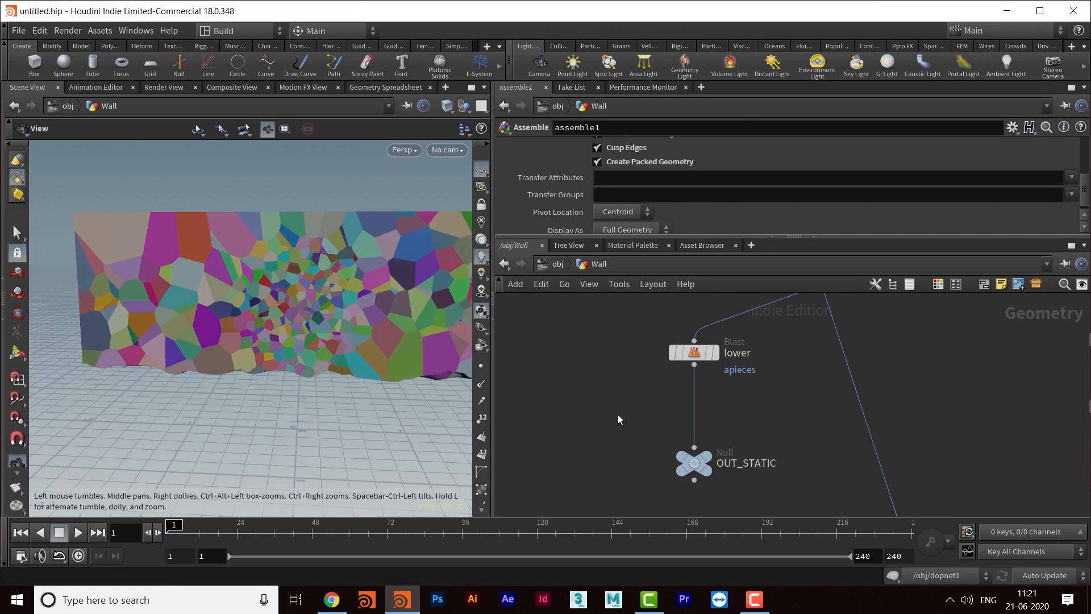
key(Tab)
text(ASSEM)
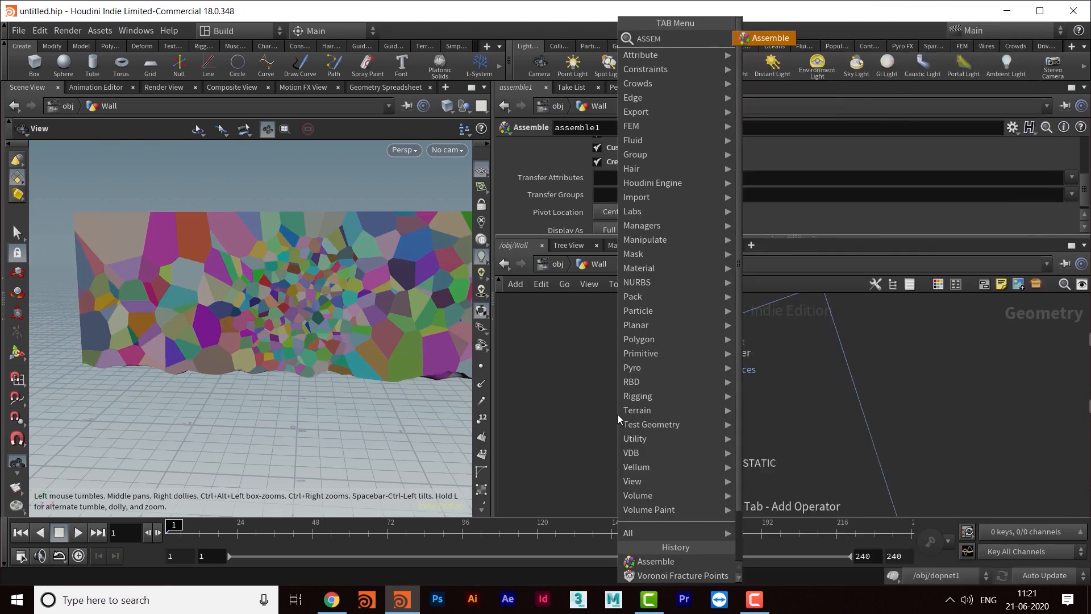
key(Return)
click(591, 415)
drag(591, 416, 700, 418)
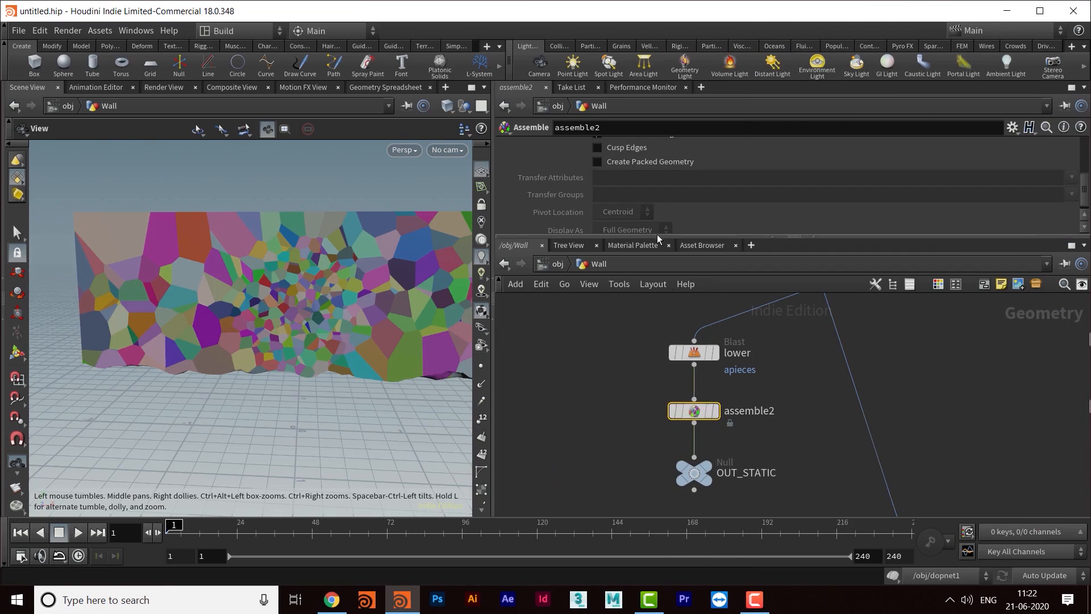
- Enable Cusp Edges and Create Packed Geometry on assemble2 in the static branch
drag(658, 237, 648, 333)
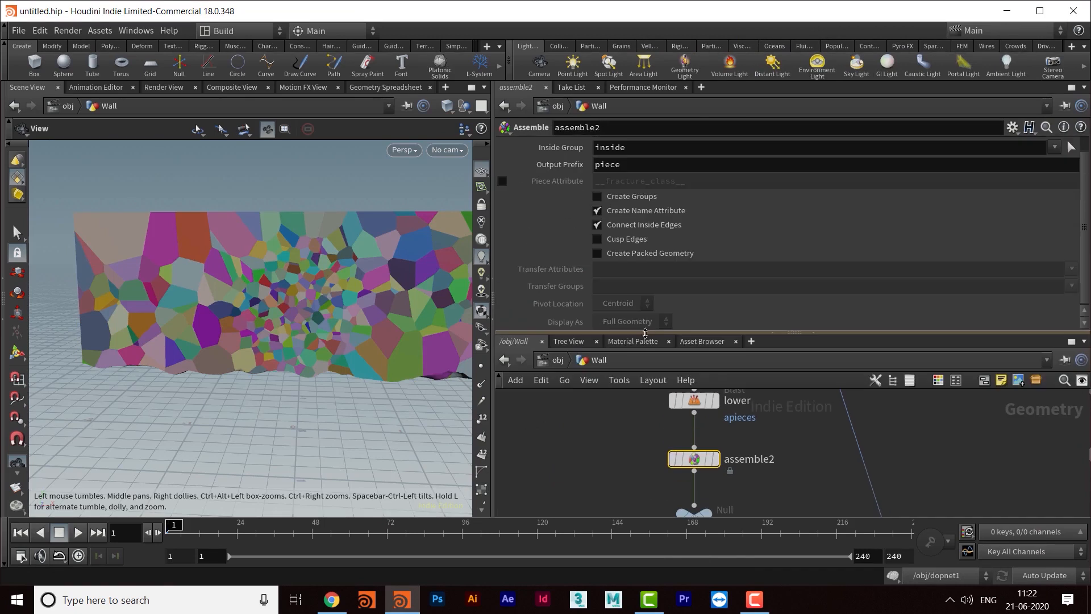
click(614, 240)
click(615, 254)
middle_drag(591, 483, 567, 418)
drag(604, 332, 606, 236)
- Add a Null node fed by assemble1 at the end of the fracture branch
middle_drag(577, 389, 478, 308)
scroll(634, 404, down, 3)
middle_drag(635, 404, 582, 267)
middle_drag(639, 483, 621, 380)
scroll(627, 428, up, 3)
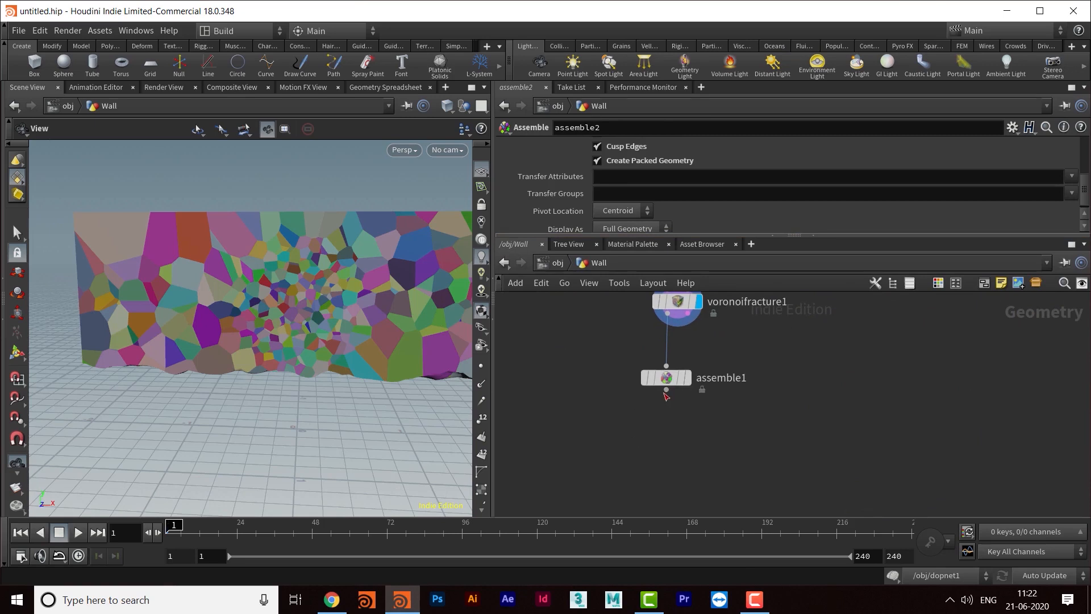
click(665, 391)
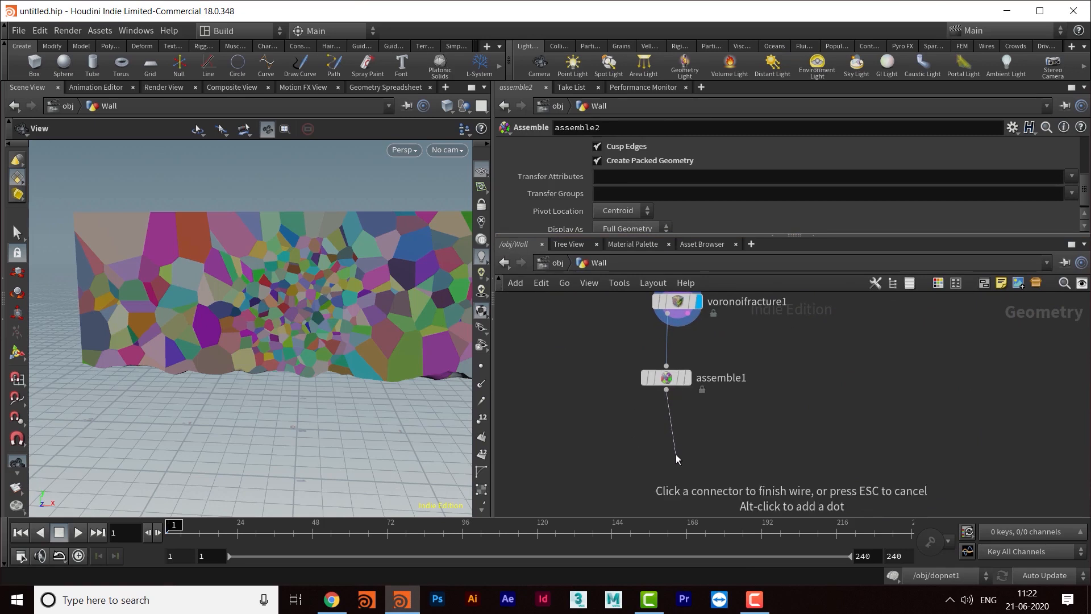
click(676, 457)
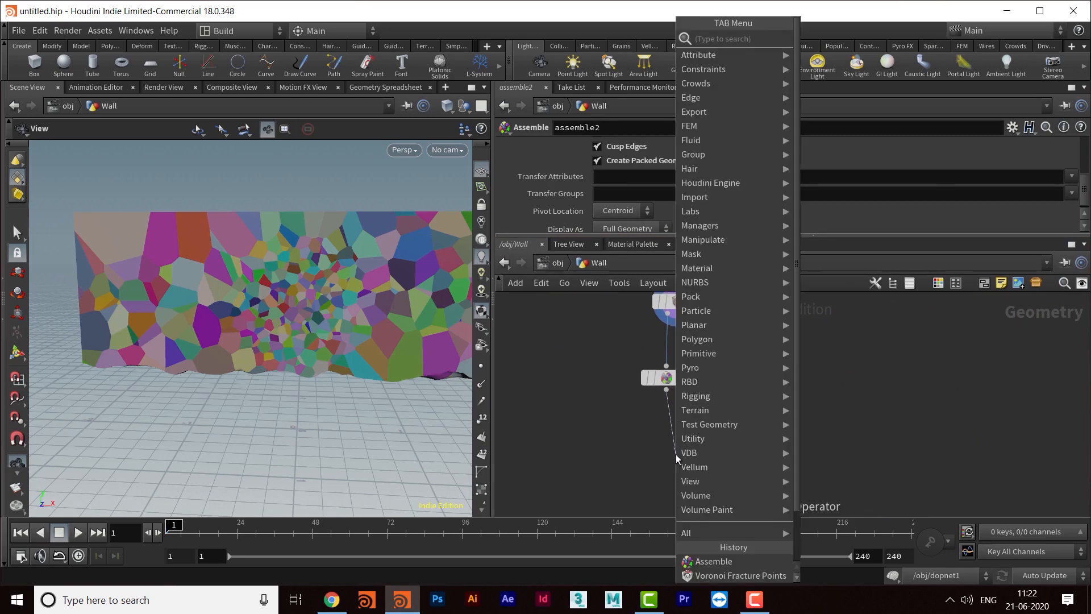
text(null)
key(Return)
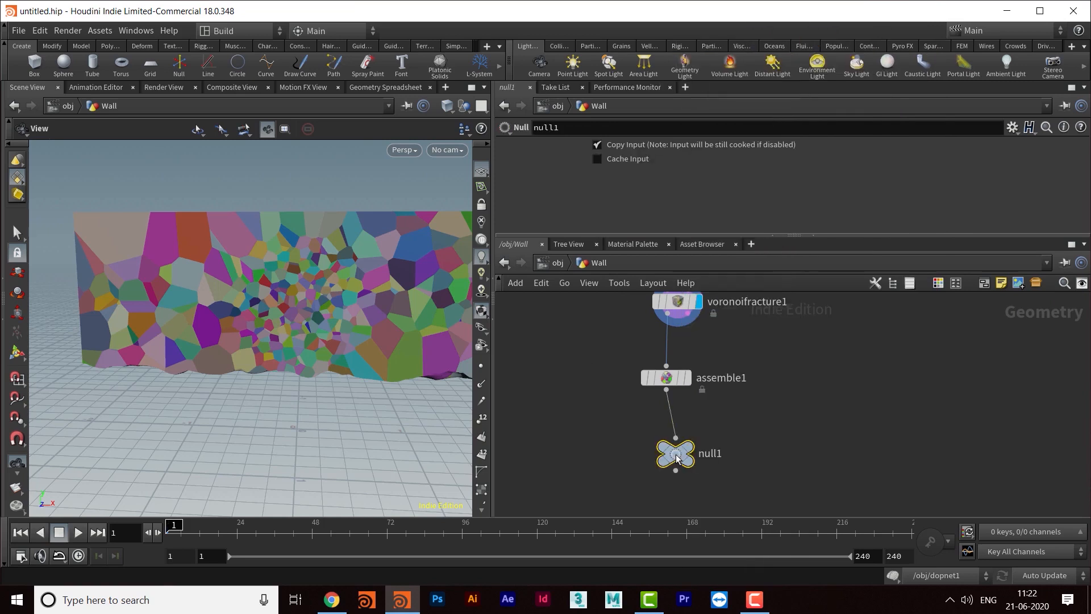
- Align the new null under assemble1 and rename it OUT_WALL
key(F2)
text(O)
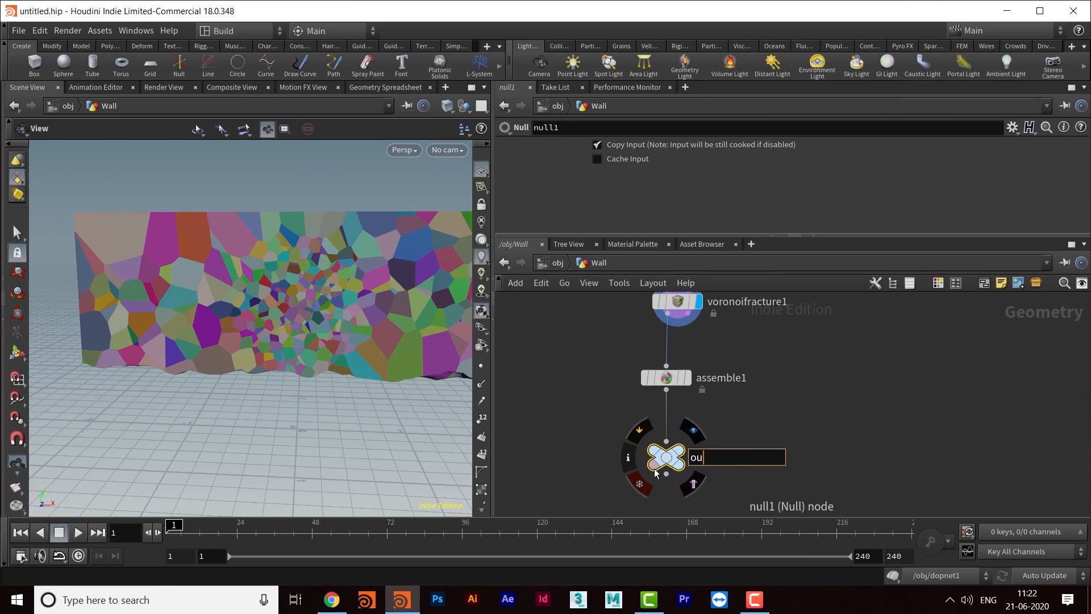
text(OUT_A)
key(BackSpace)
text(WALL)
key(Return)
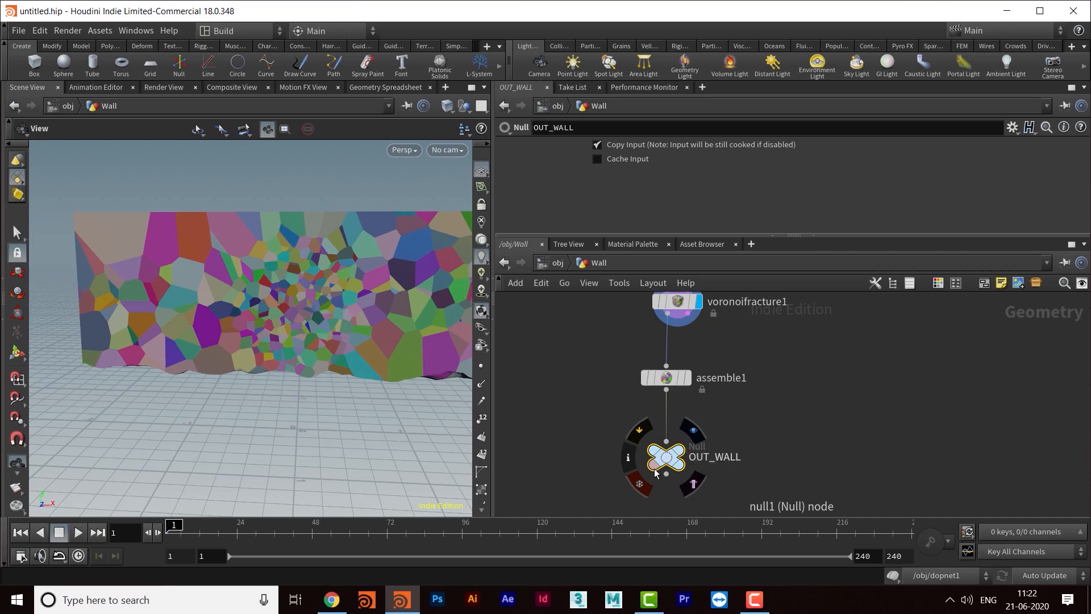
- Review the Wall network from its upper nodes down to the fracture and output branch
scroll(926, 341, down, 3)
middle_drag(926, 342, 660, 531)
middle_drag(737, 424, 780, 494)
middle_drag(780, 438, 936, 371)
scroll(796, 403, down, 2)
middle_drag(809, 427, 736, 528)
middle_drag(697, 444, 726, 256)
scroll(758, 404, up, 5)
middle_drag(776, 449, 769, 416)
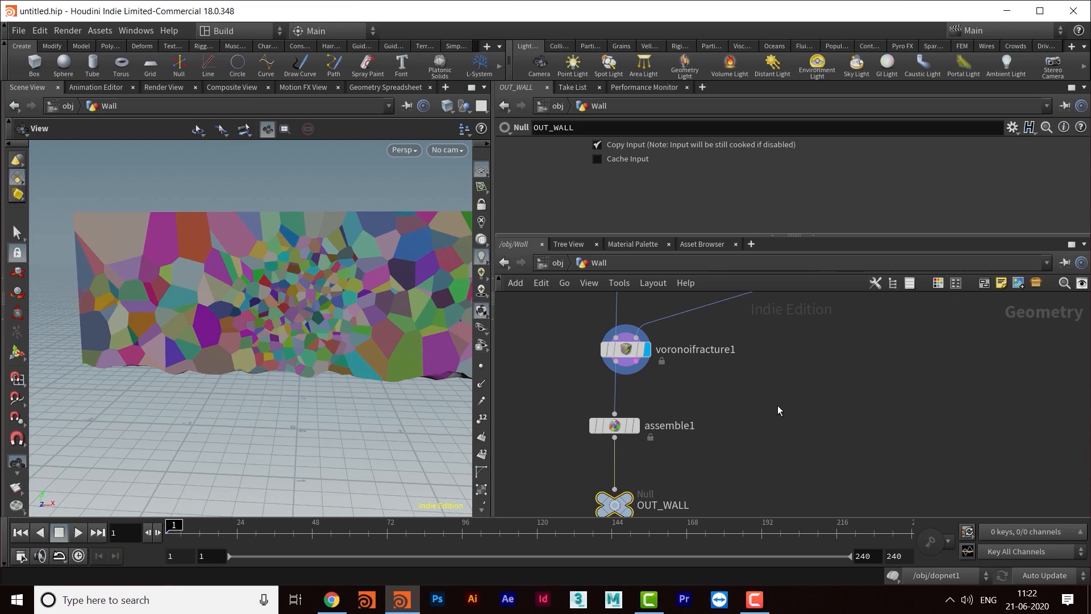
- Go up to the object level, enter the Box geometry object and add a Box node inside it
key(u)
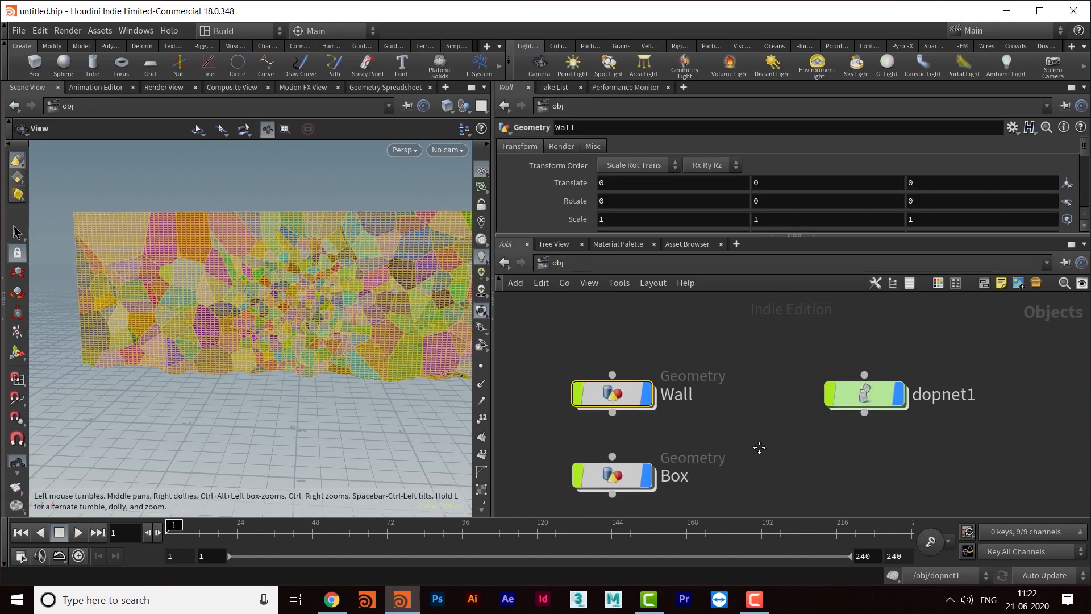
middle_drag(700, 408, 692, 401)
drag(290, 331, 319, 332)
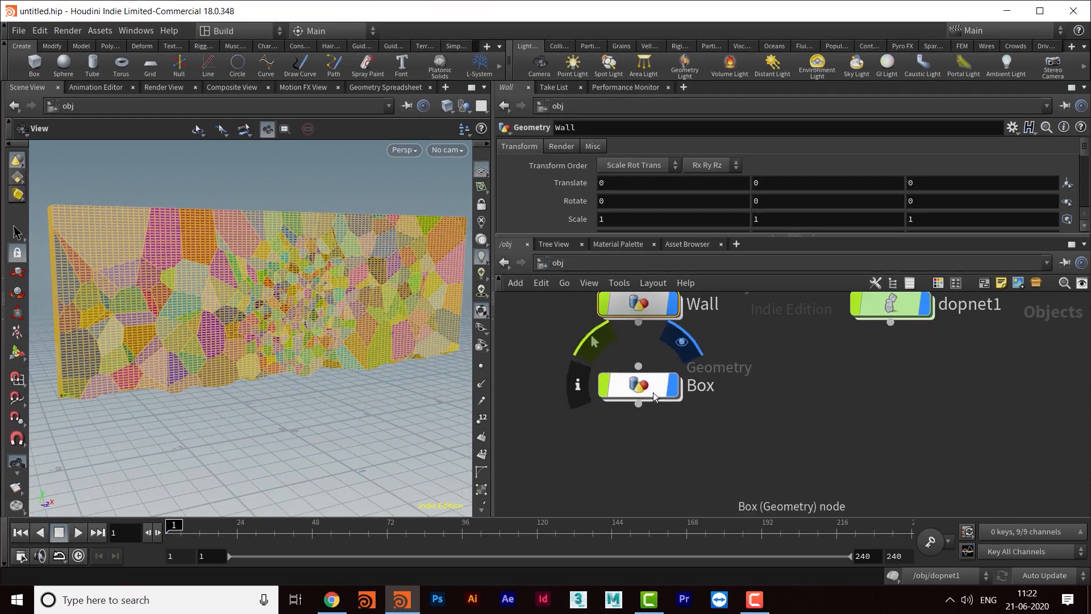
double_click(629, 442)
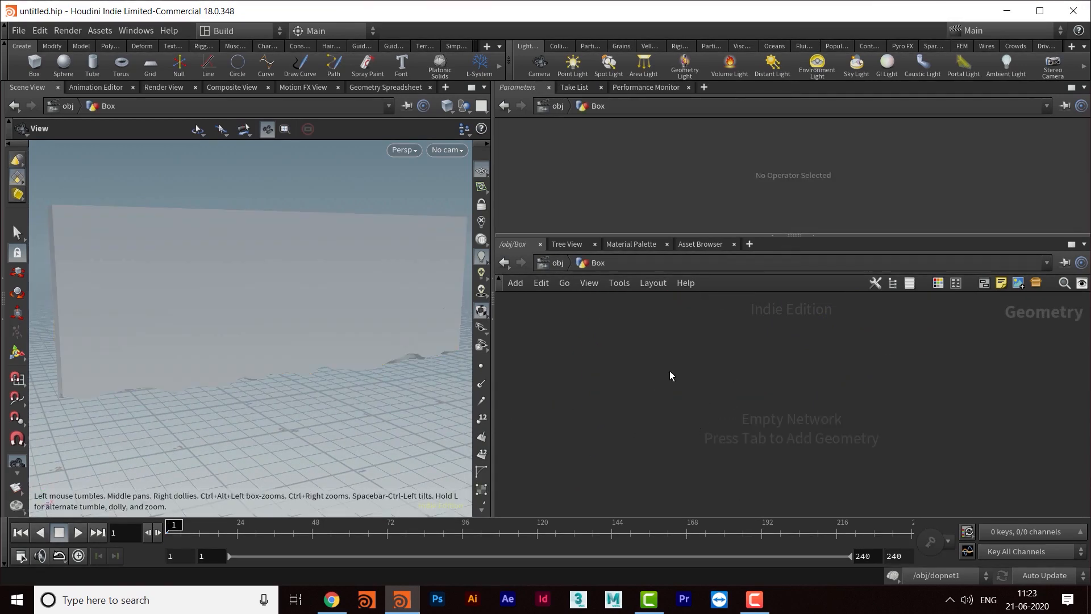
key(Tab)
text(BOX)
key(Return)
click(679, 322)
middle_drag(659, 433, 623, 455)
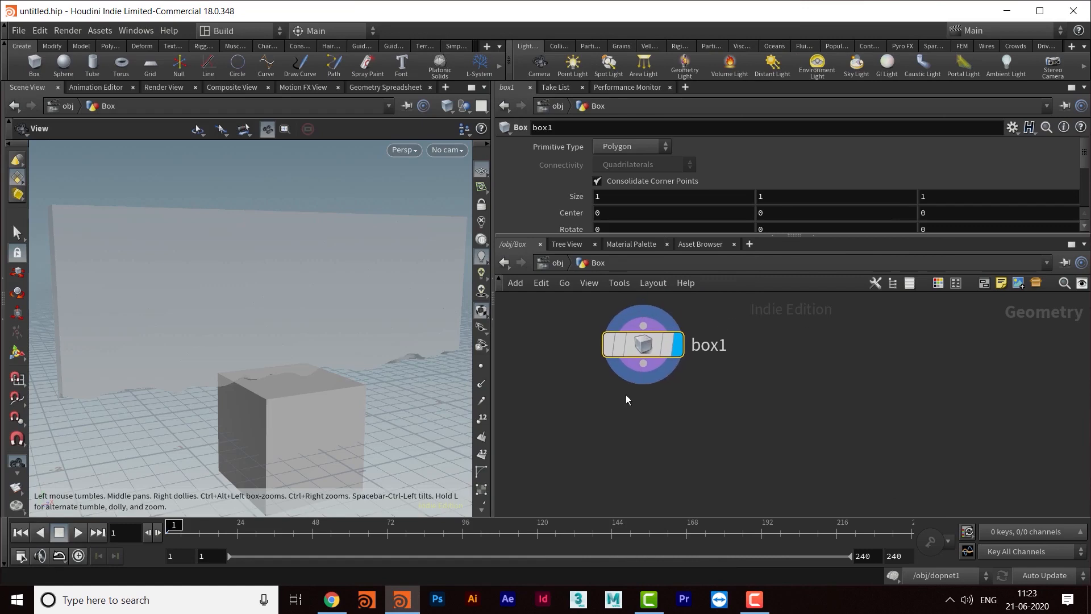
- Set box1's uniform scale to 0.7
drag(645, 347, 662, 347)
drag(663, 235, 654, 307)
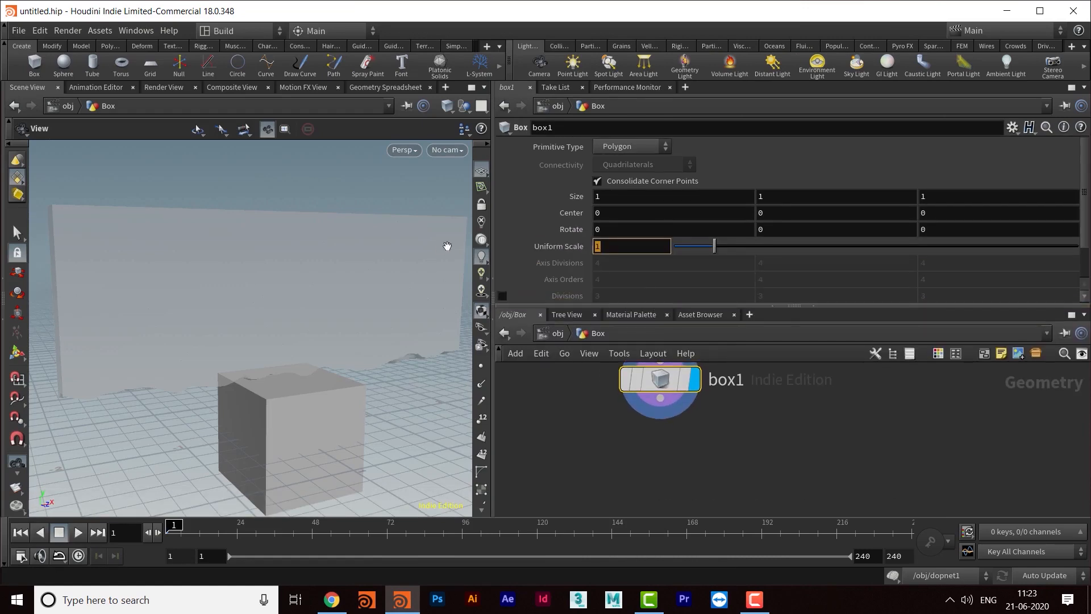
key(Return)
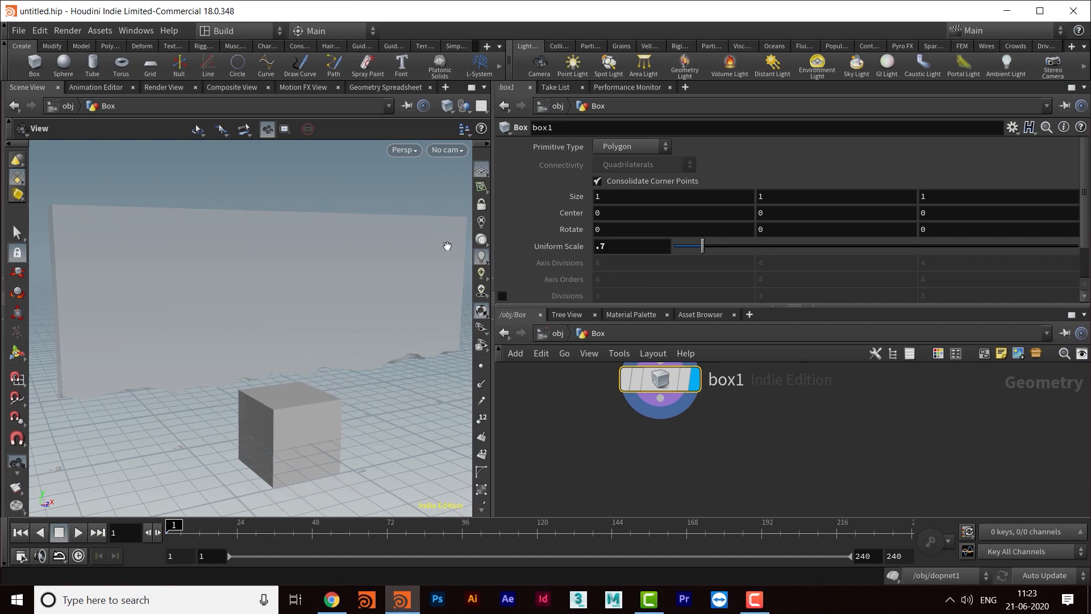
- Add a Transform node fed by box1, align it below and display its result
click(696, 391)
click(709, 442)
text(tran)
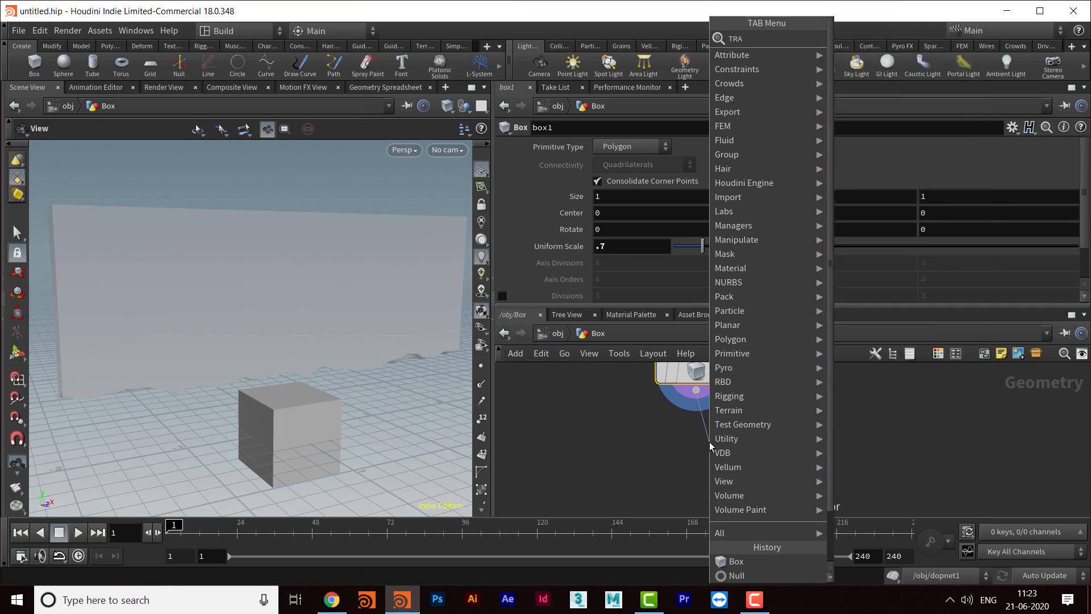
key(Return)
drag(710, 447, 697, 451)
click(730, 463)
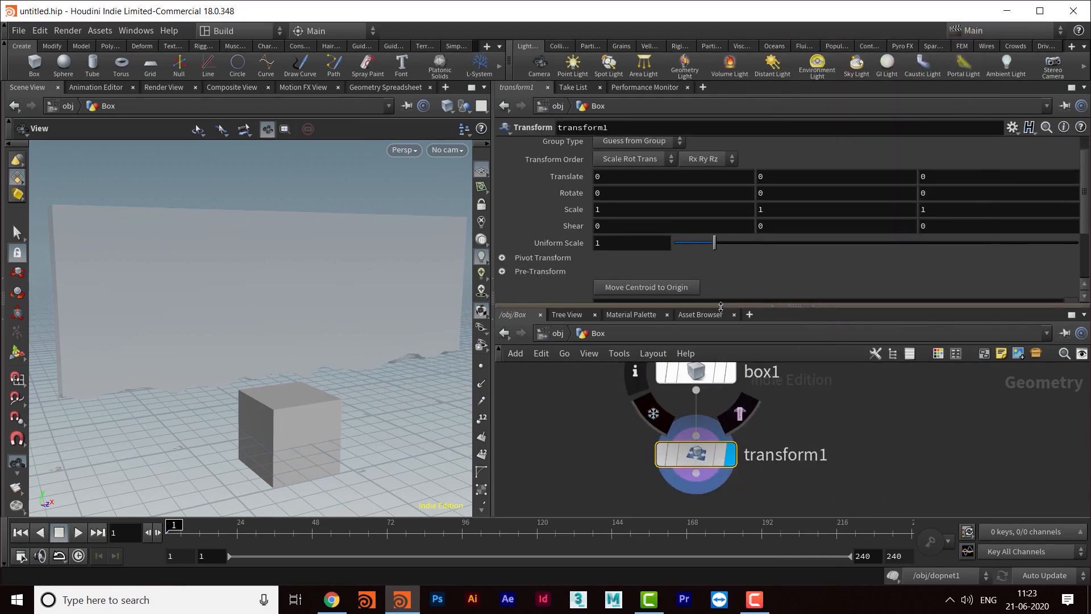
drag(723, 305, 730, 260)
middle_drag(817, 369, 828, 375)
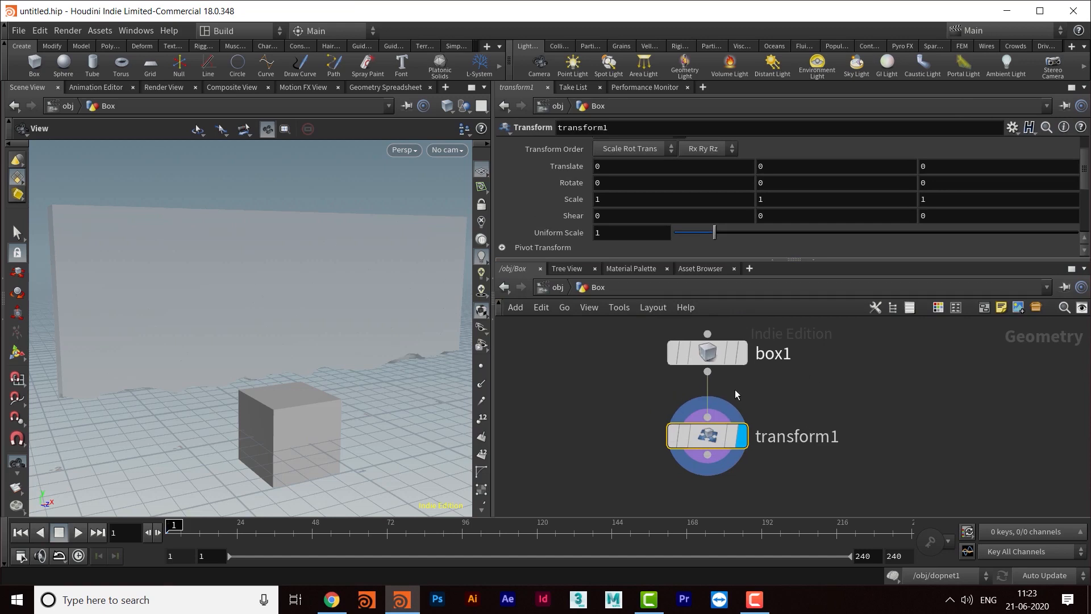
- Translate the box to 1.5 in Y and -5 in Z, and check its distance from the wall
drag(766, 167, 708, 171)
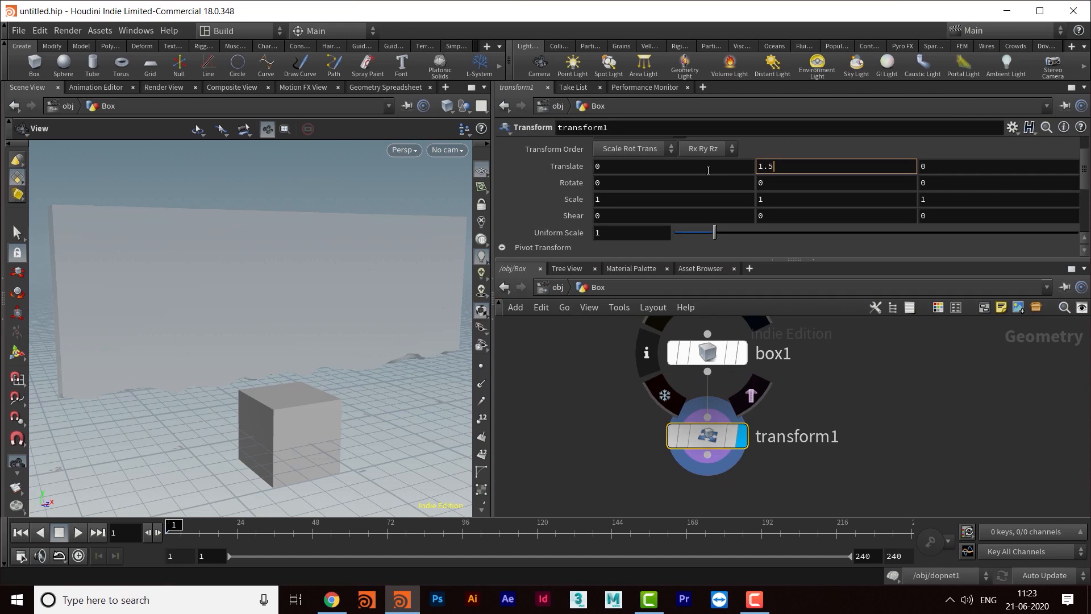
text(1.5)
key(Return)
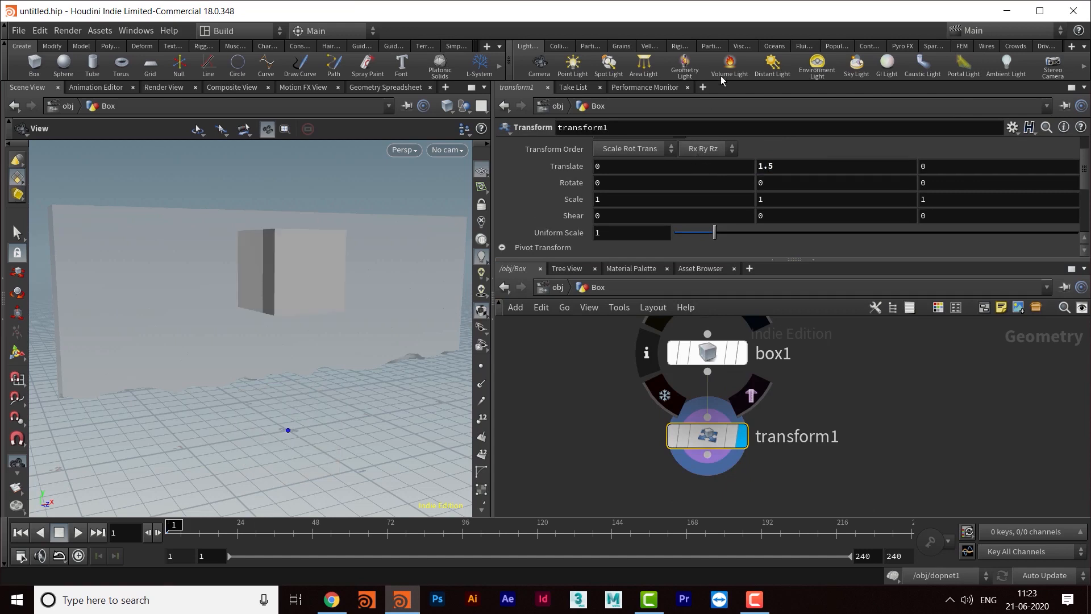
click(950, 168)
text(-5)
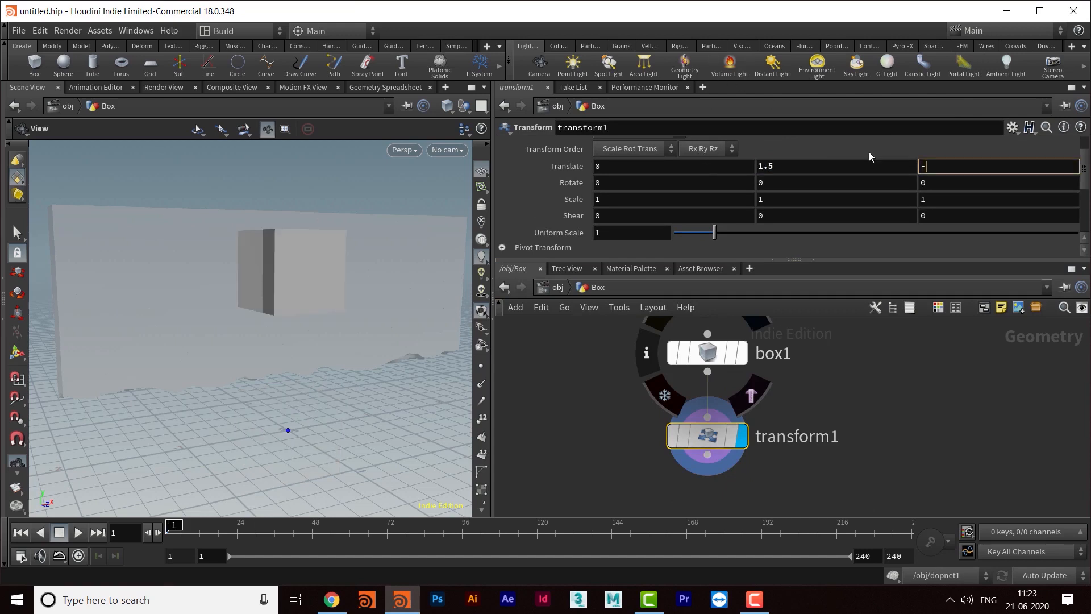
key(Return)
drag(397, 300, 321, 346)
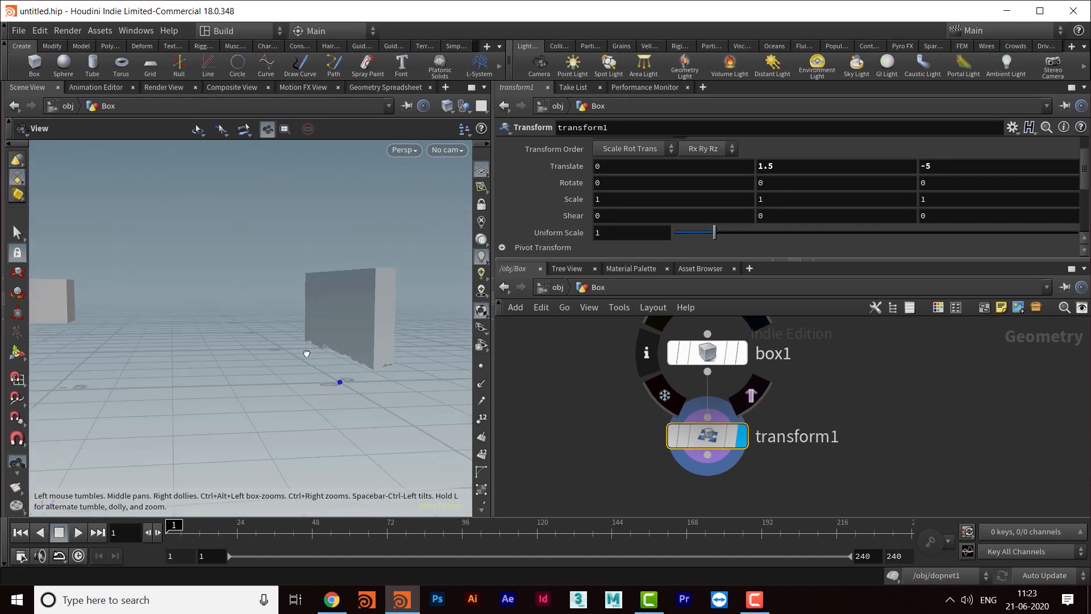
- Rotate the box 45 degrees around X and 45 degrees around Z in transform1
middle_drag(881, 475, 871, 455)
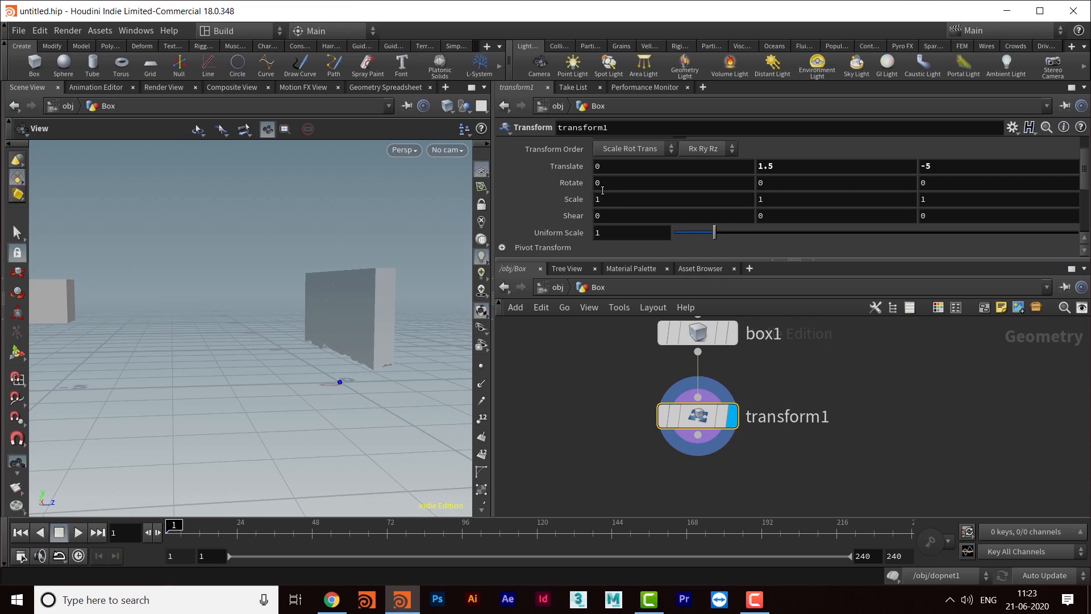
text(45)
key(Return)
click(958, 183)
text(45)
key(Return)
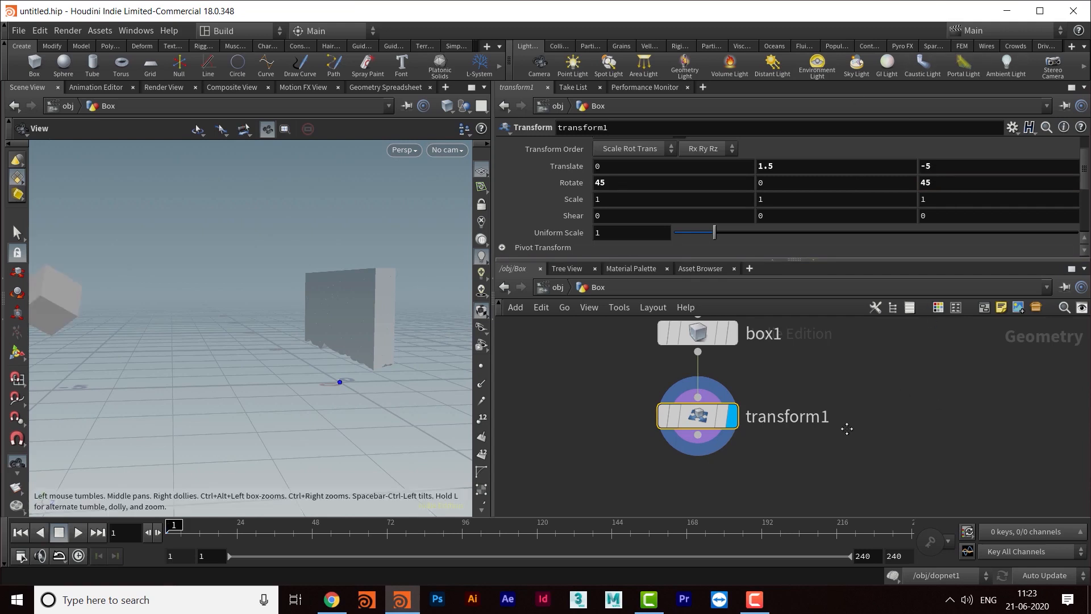
- Add an Assemble node fed by transform1 and display its result
scroll(847, 429, down, 2)
click(702, 385)
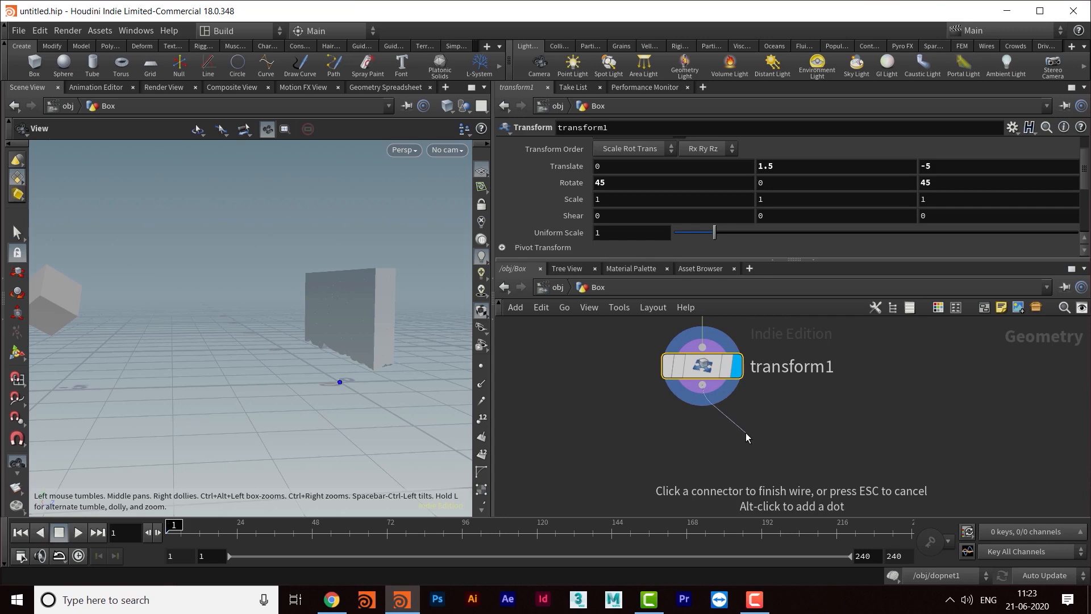
key(Tab)
text(ASSE)
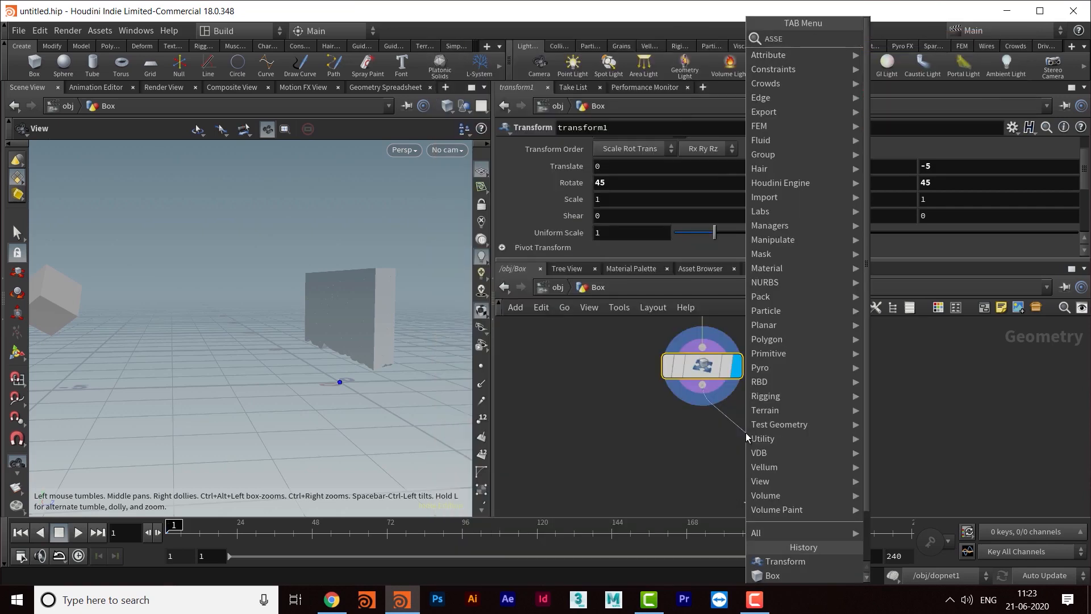
key(Return)
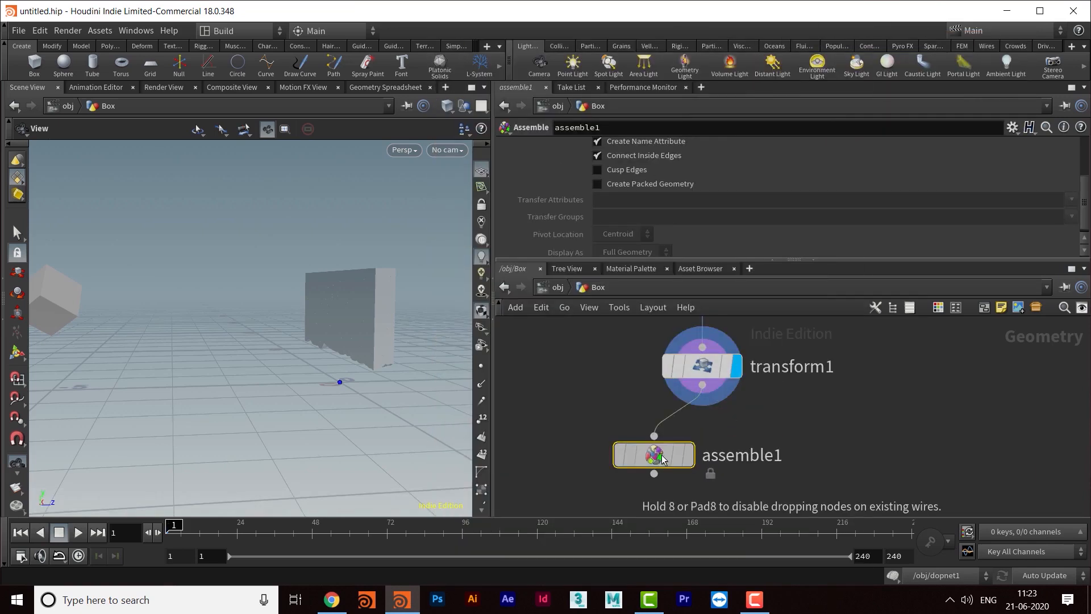
click(710, 449)
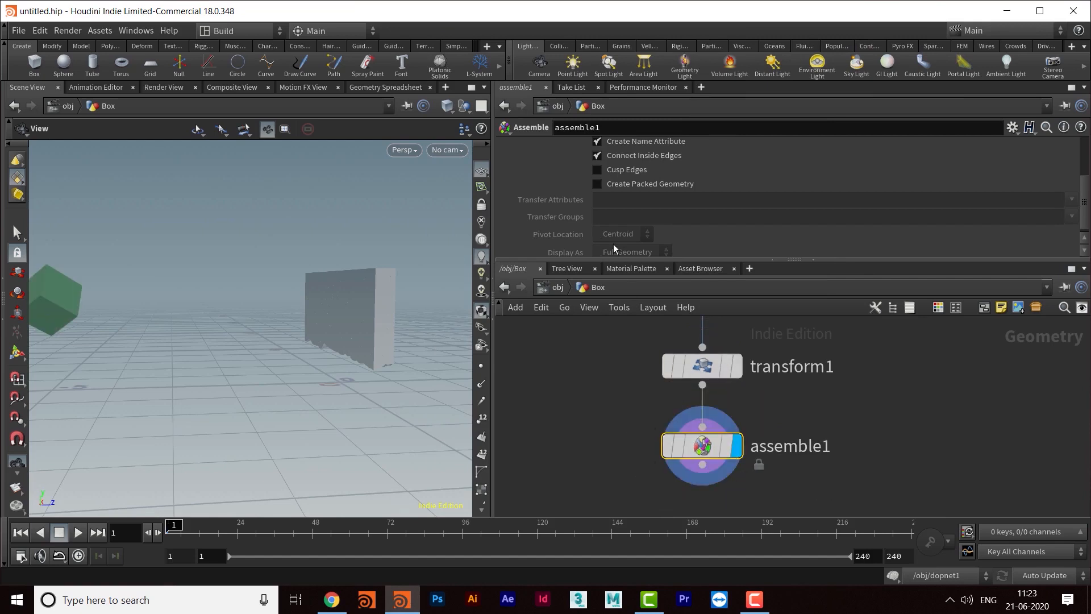
- Enable Create Packed Geometry and Cusp Edges on the box's assemble1 node
click(624, 184)
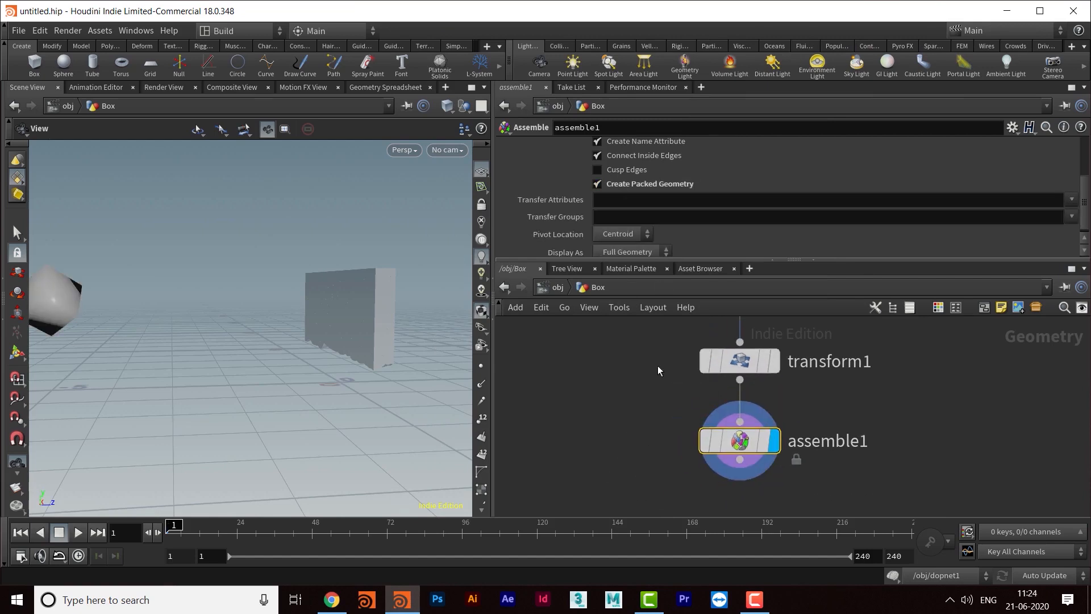
click(630, 172)
middle_drag(642, 376, 601, 350)
scroll(618, 372, down, 3)
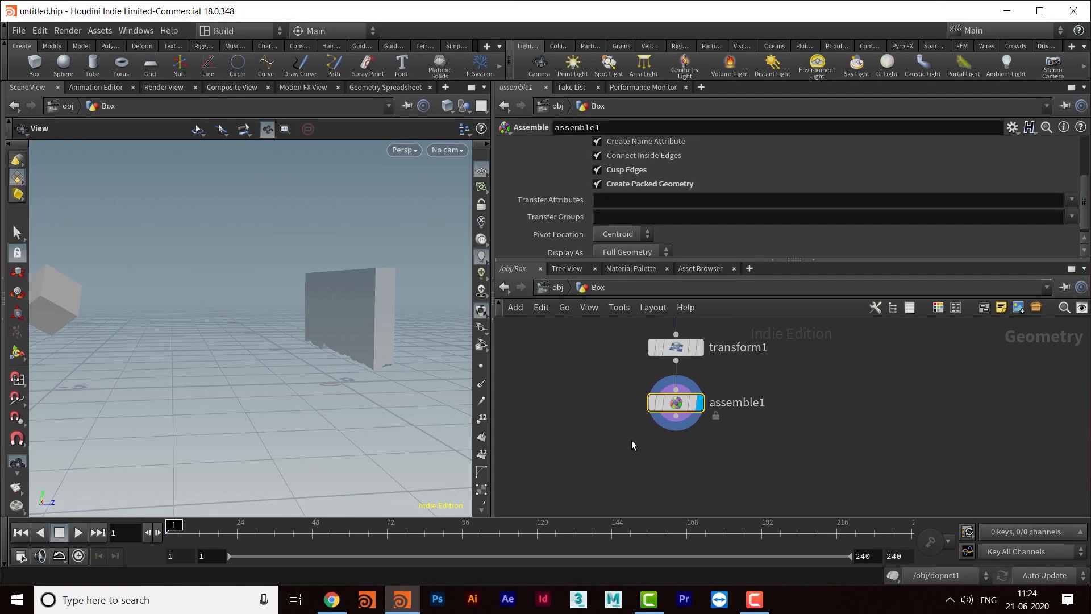
- Add a Null node fed by the box's assemble1 node and rename it OUT_BOX
middle_drag(633, 442, 657, 387)
click(700, 362)
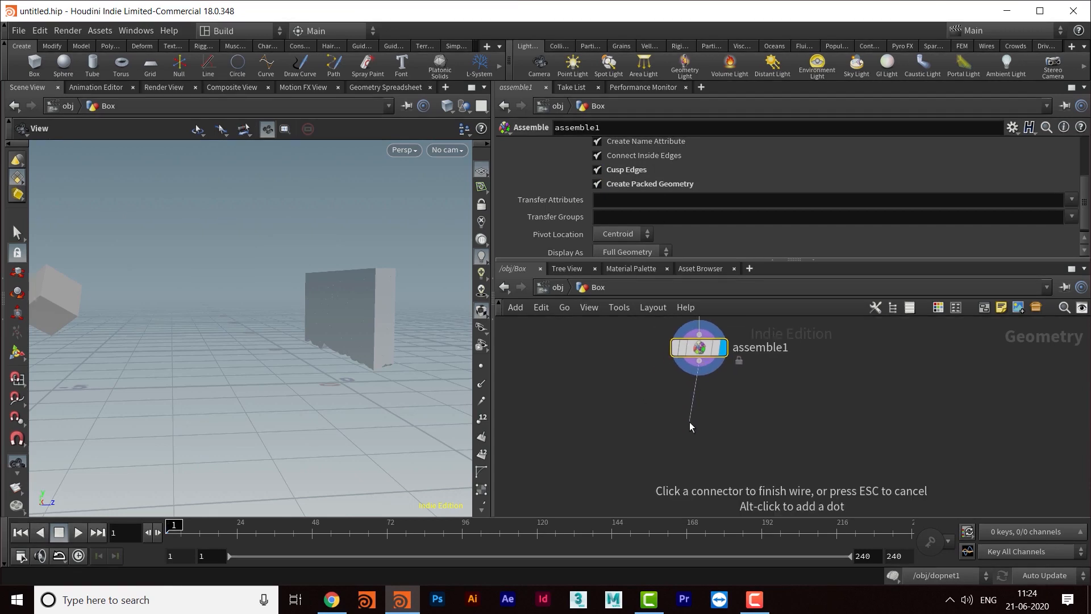
key(Tab)
text(null)
key(Return)
drag(689, 421, 704, 435)
click(720, 434)
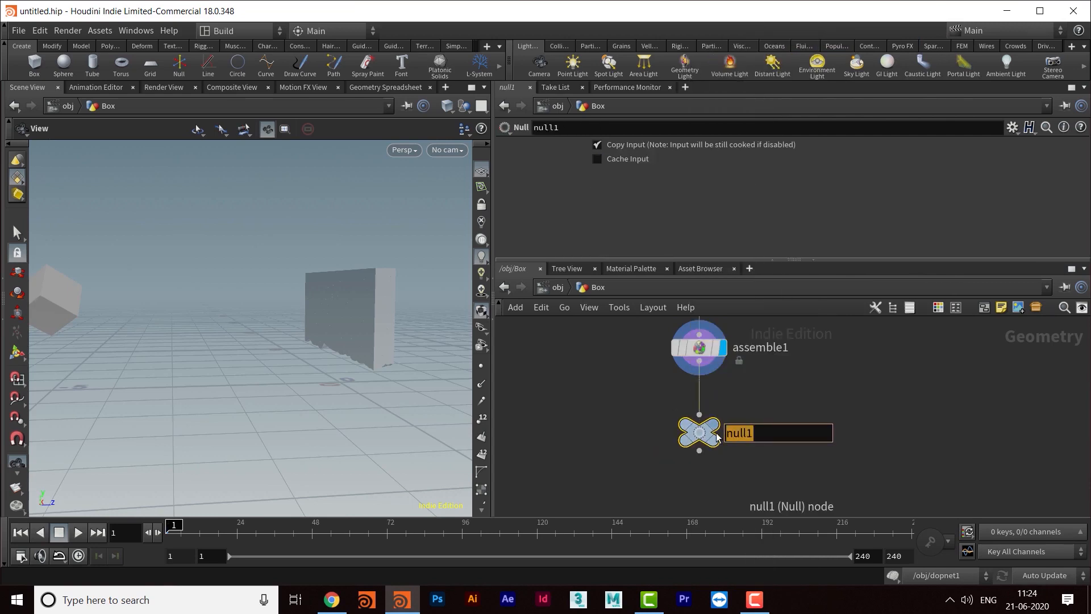
mouse_move(717, 434)
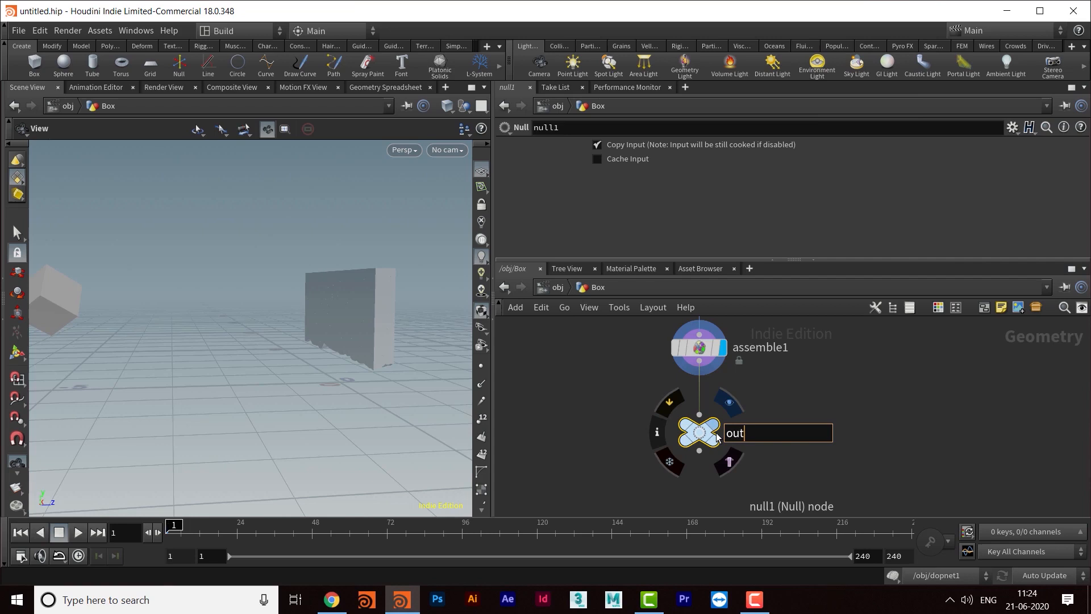
text(OUT_BOX)
key(Return)
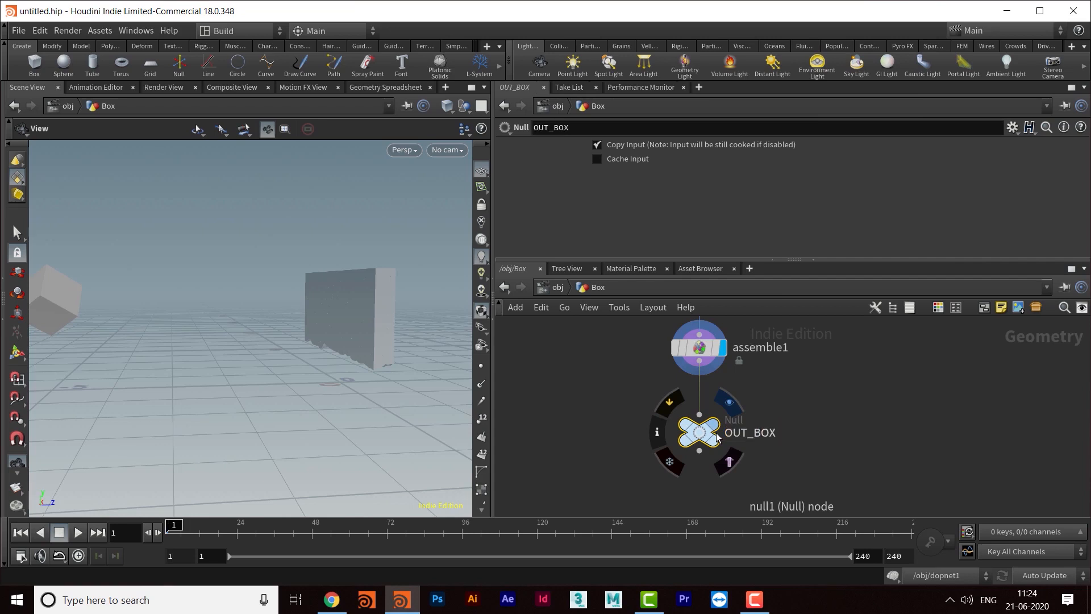
middle_drag(867, 395, 854, 454)
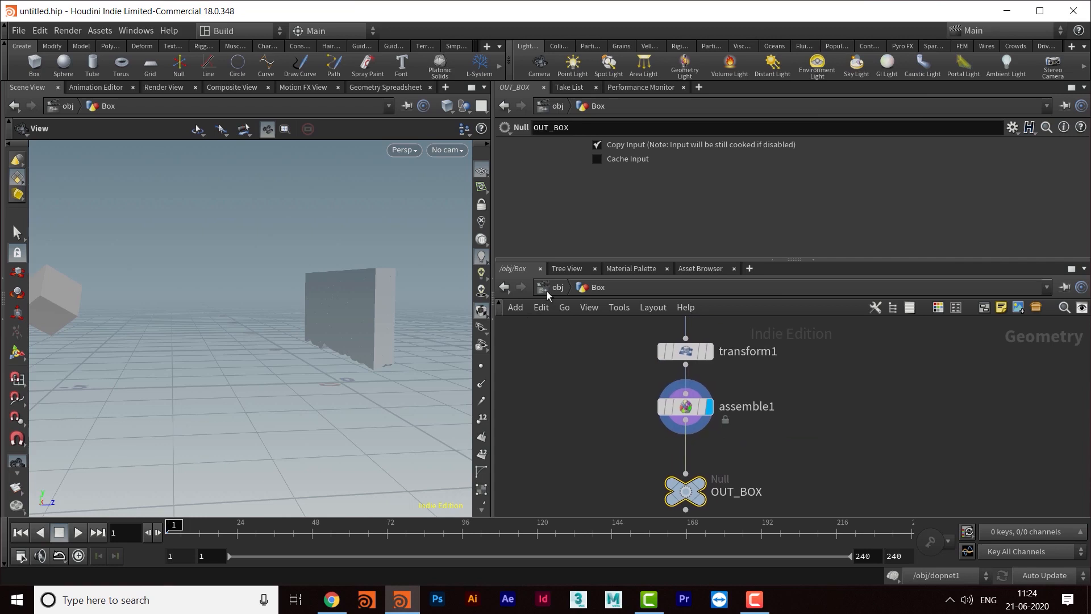
- Set the Output Prefix of the box's assemble1 node to BOX
click(546, 291)
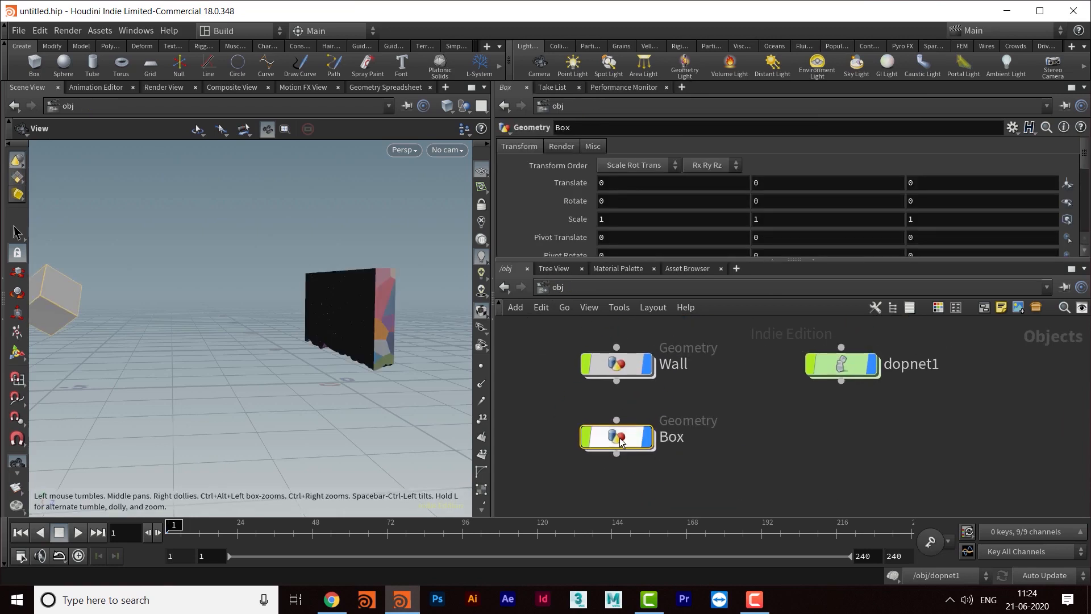
double_click(618, 437)
click(635, 444)
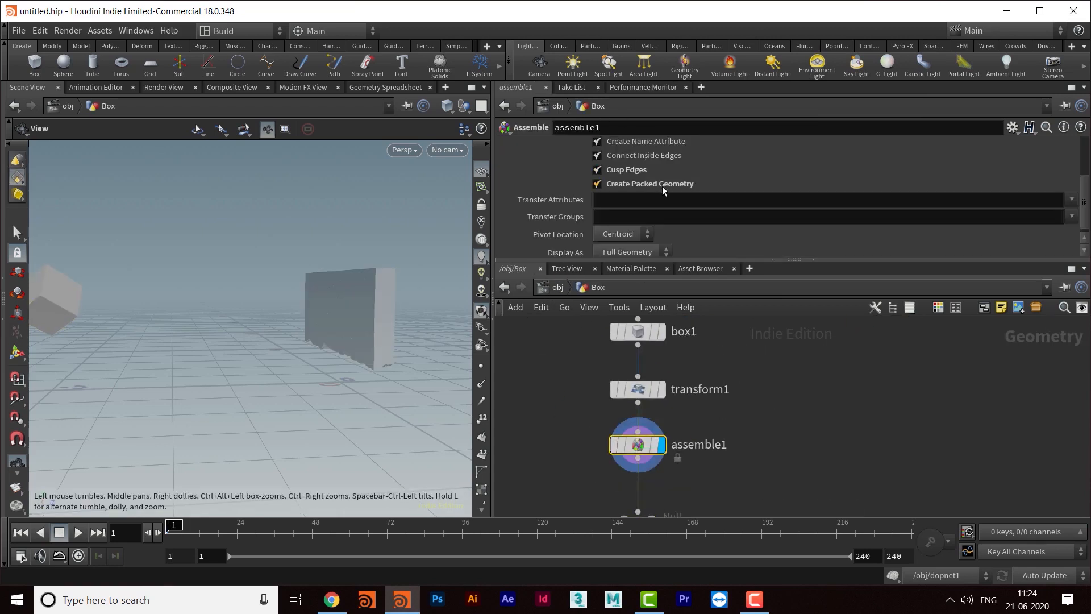
scroll(663, 186, up, 5)
drag(625, 186, 545, 186)
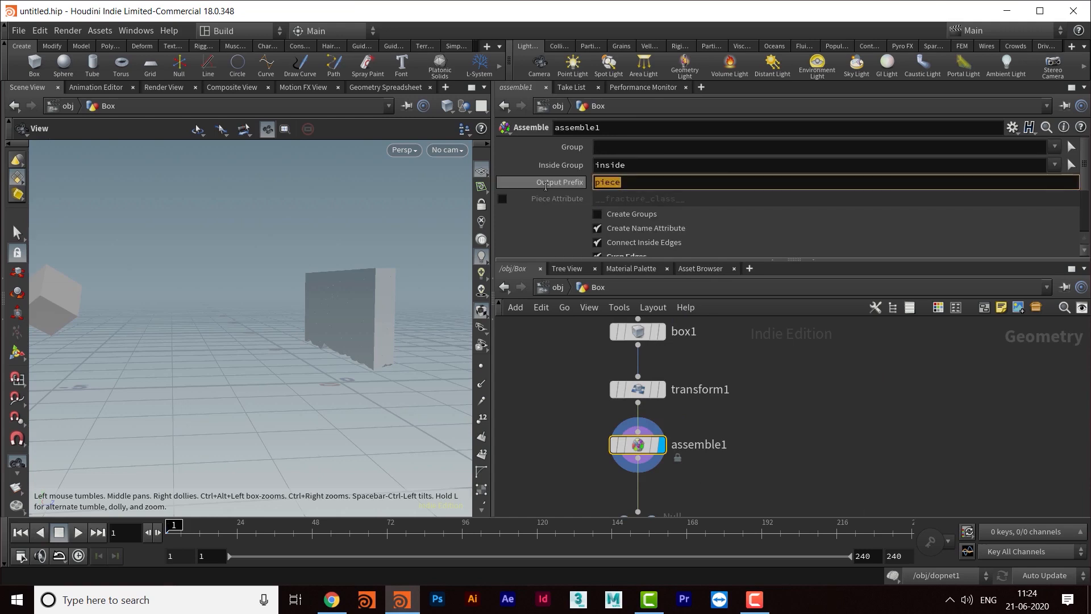
text(BOX)
key(Return)
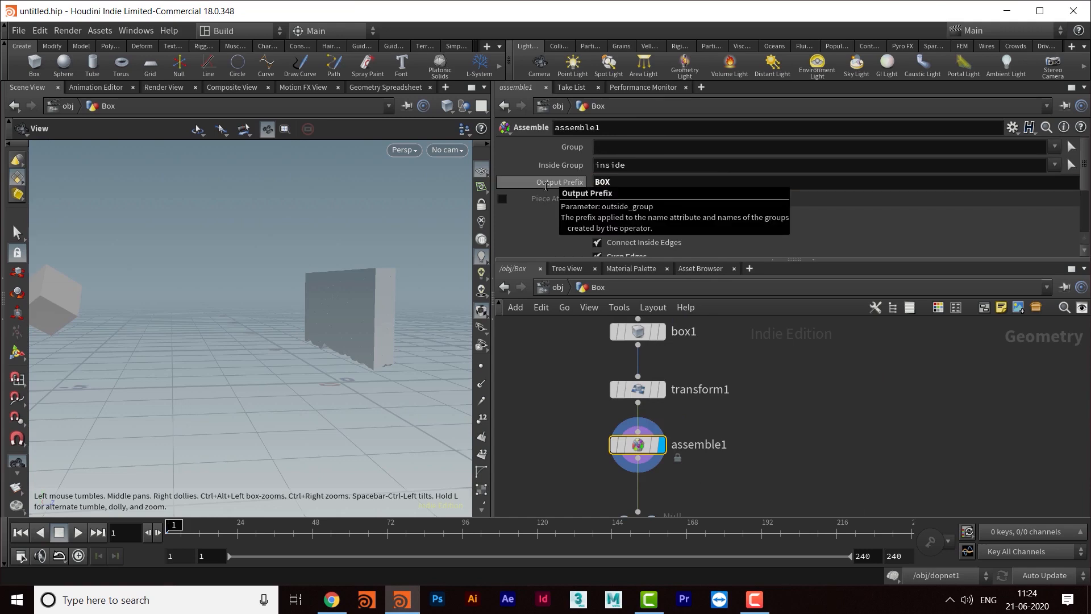
- Change the Output Prefix of the box's assemble1 node to lowercase box and stay in the Box network
drag(642, 181, 543, 186)
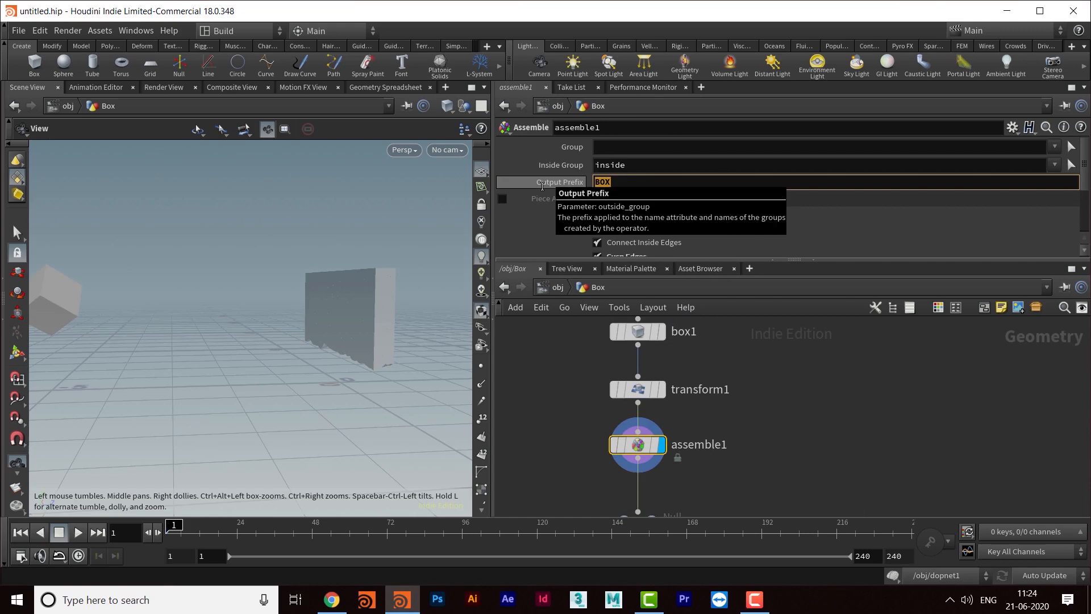
text(box)
key(Return)
key(Return)
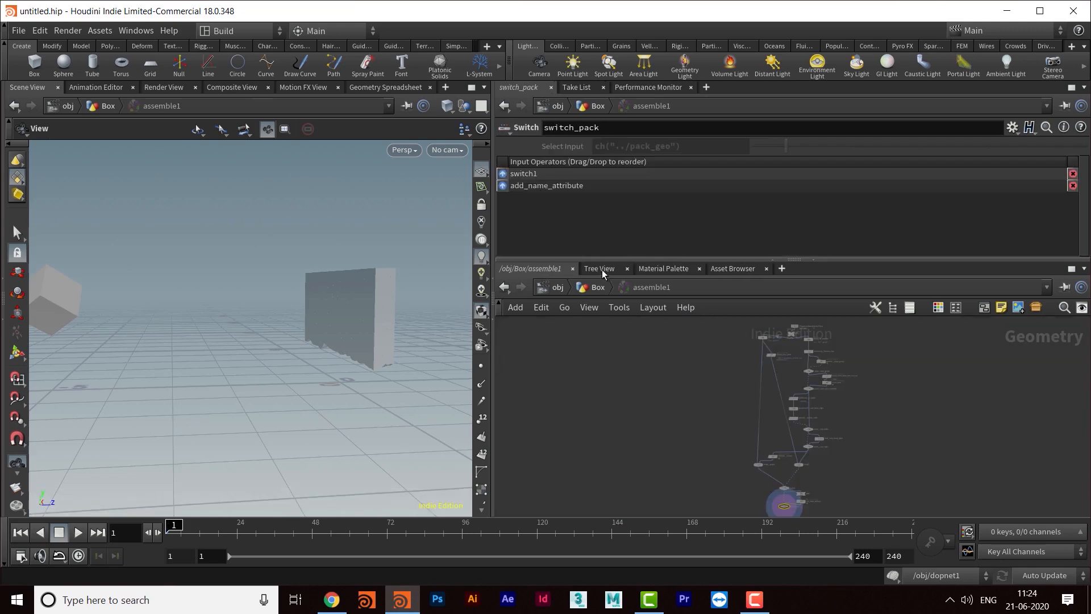
key(u)
scroll(787, 414, down, 3)
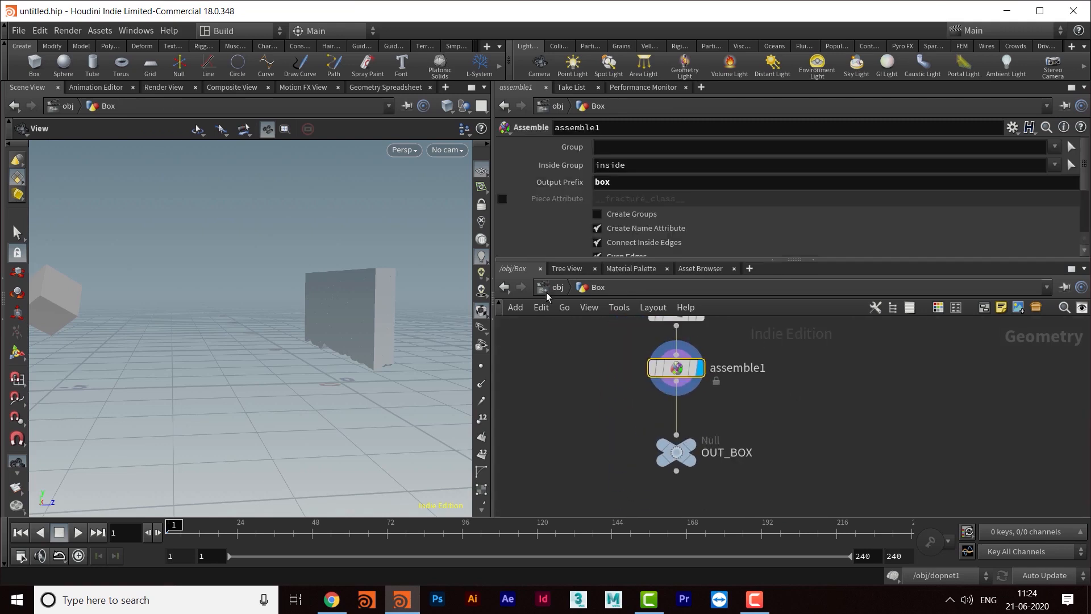
- Return to the object level and reposition the dopnet1 node beside the Wall and Box nodes
key(u)
middle_drag(831, 442, 780, 430)
drag(781, 389, 760, 421)
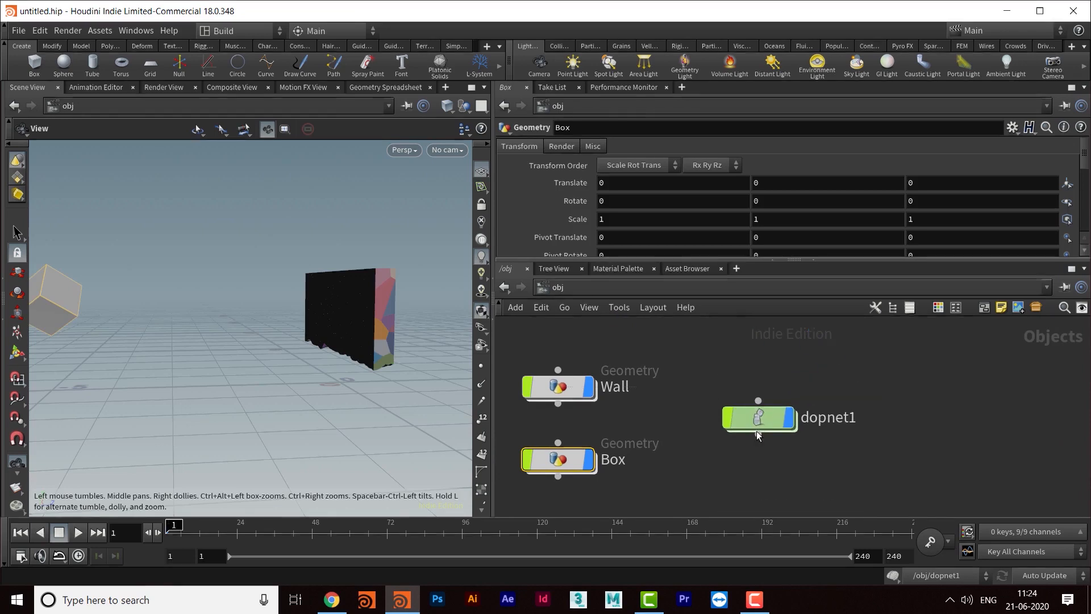
middle_drag(714, 457, 741, 449)
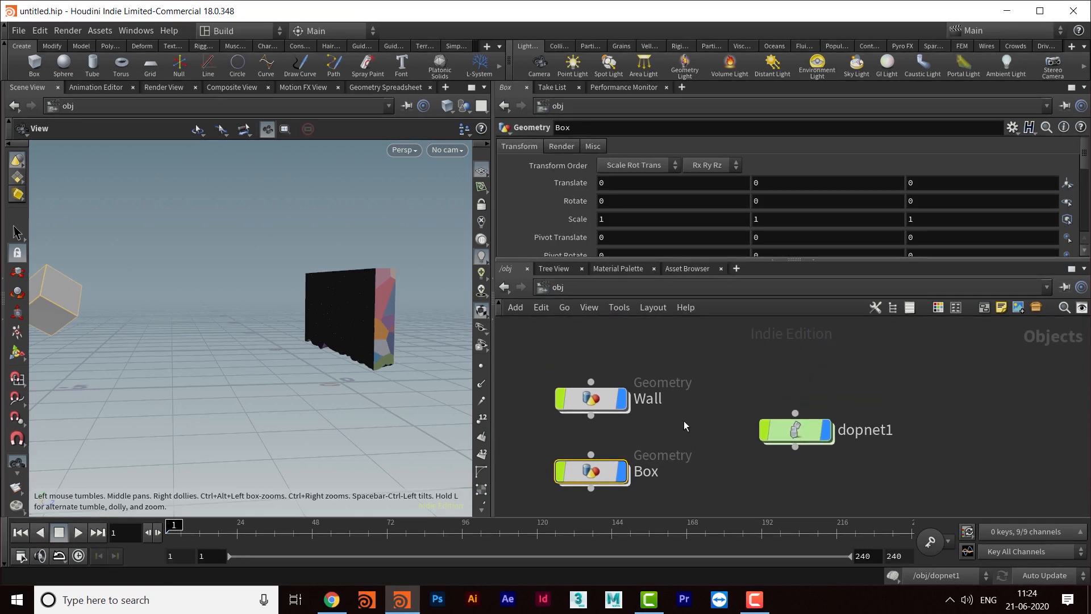
- Open the Wall network and review its node branches down to assemble1 and the OUT_WALL null
double_click(586, 380)
middle_drag(610, 337, 580, 483)
middle_drag(577, 434, 805, 483)
middle_drag(765, 439, 747, 504)
drag(567, 384, 769, 492)
middle_drag(758, 479, 623, 350)
middle_drag(676, 495, 534, 302)
middle_drag(730, 441, 805, 377)
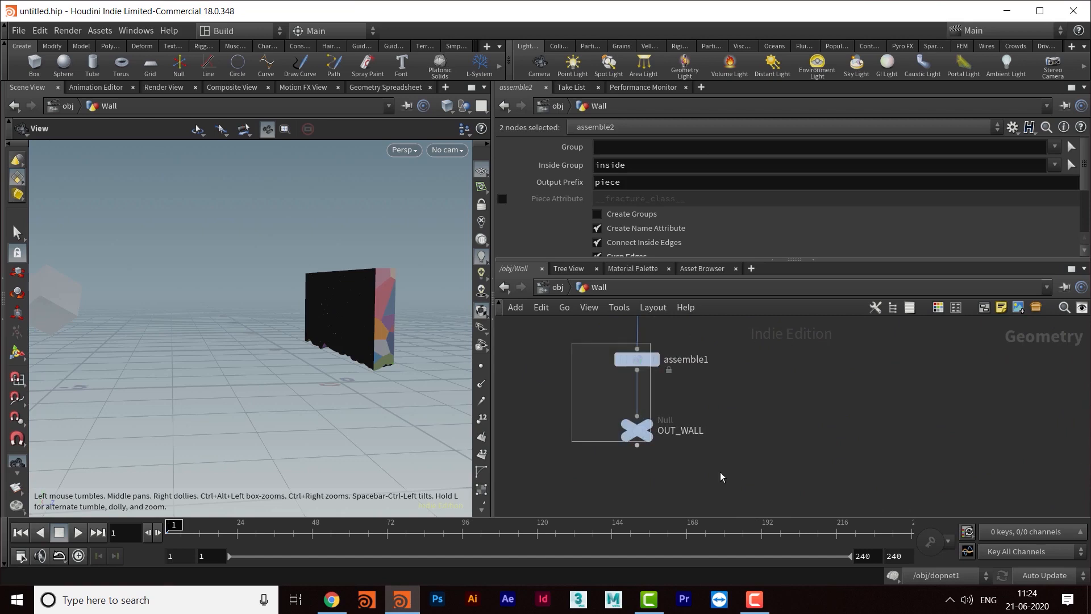
- Leave the Wall geometry, open the dopnet1 network, and enlarge the network editor pane
middle_drag(747, 401, 765, 445)
click(556, 287)
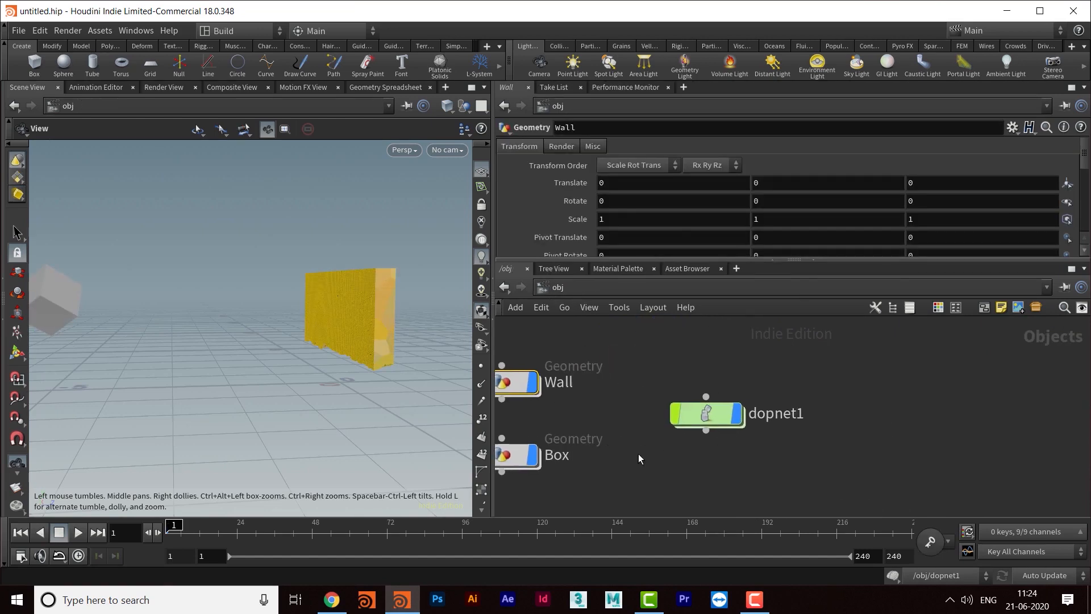
double_click(710, 421)
middle_drag(723, 366, 812, 449)
drag(752, 260, 757, 163)
middle_drag(801, 391, 742, 392)
scroll(755, 386, down, 2)
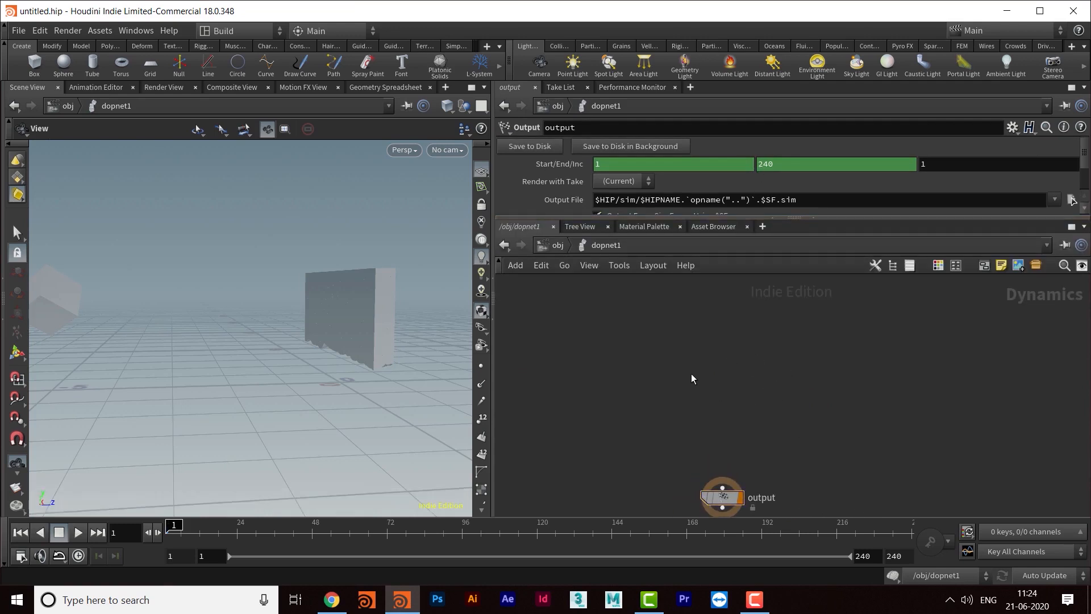
- Add an RBD Packed Object node above the output node and place a duplicate of it alongside
key(Tab)
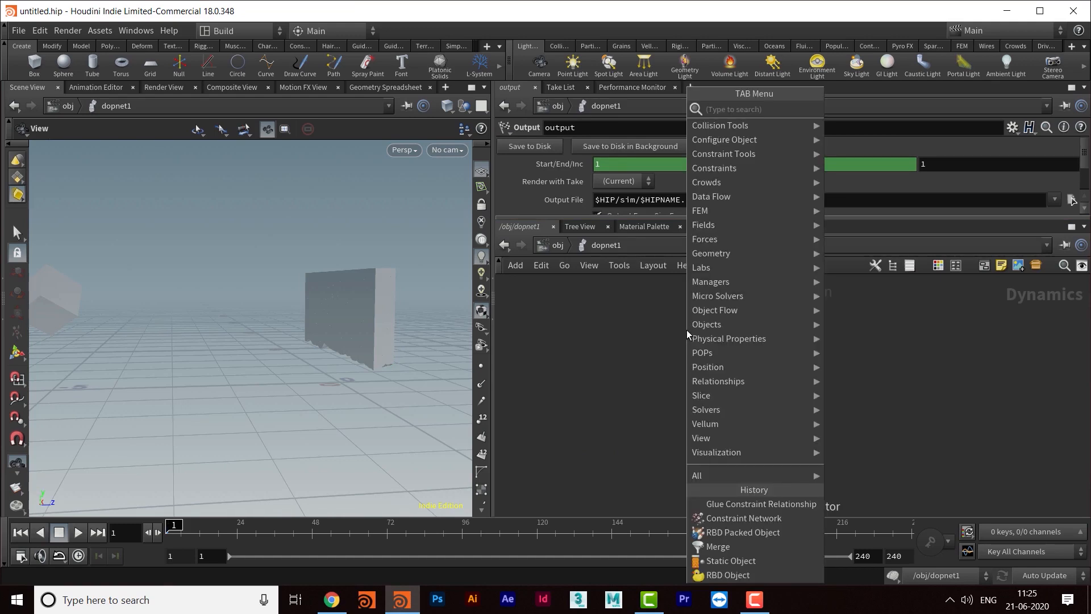
text(rbdpa)
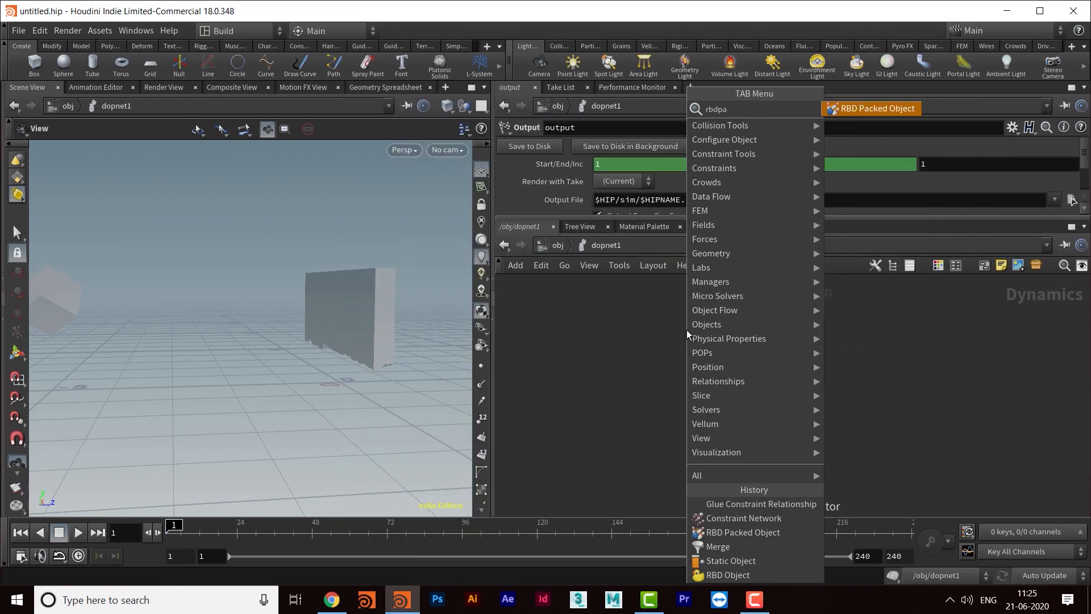
key(Return)
click(656, 330)
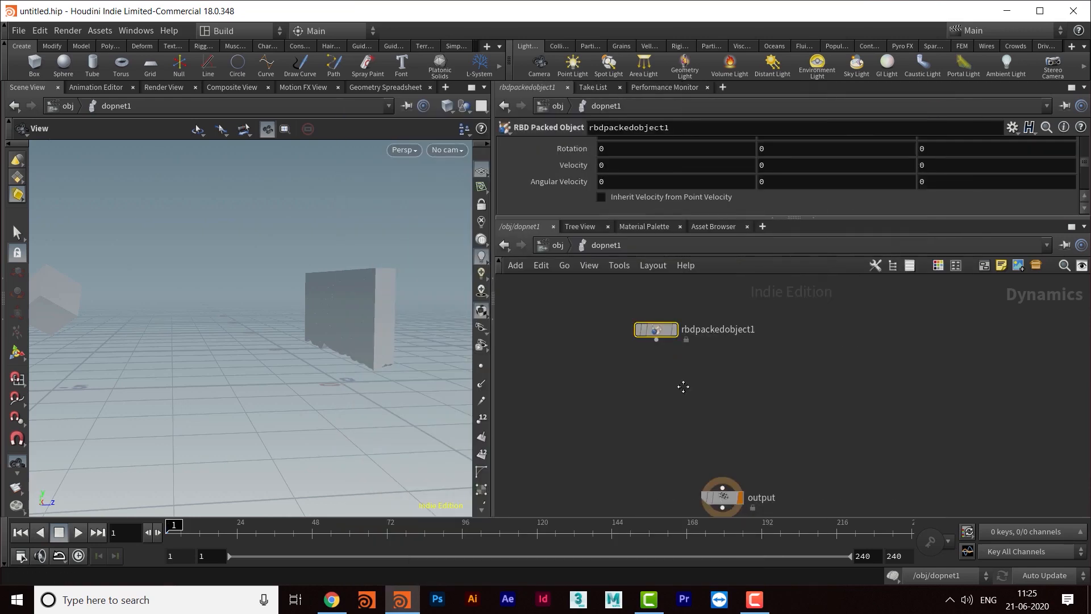
middle_drag(683, 387, 701, 396)
alt+drag(686, 342, 777, 344)
middle_drag(688, 373, 824, 372)
- Add an RBD Object node and space out the two overlapping RBD Packed Object nodes
key(Tab)
text(rbdst)
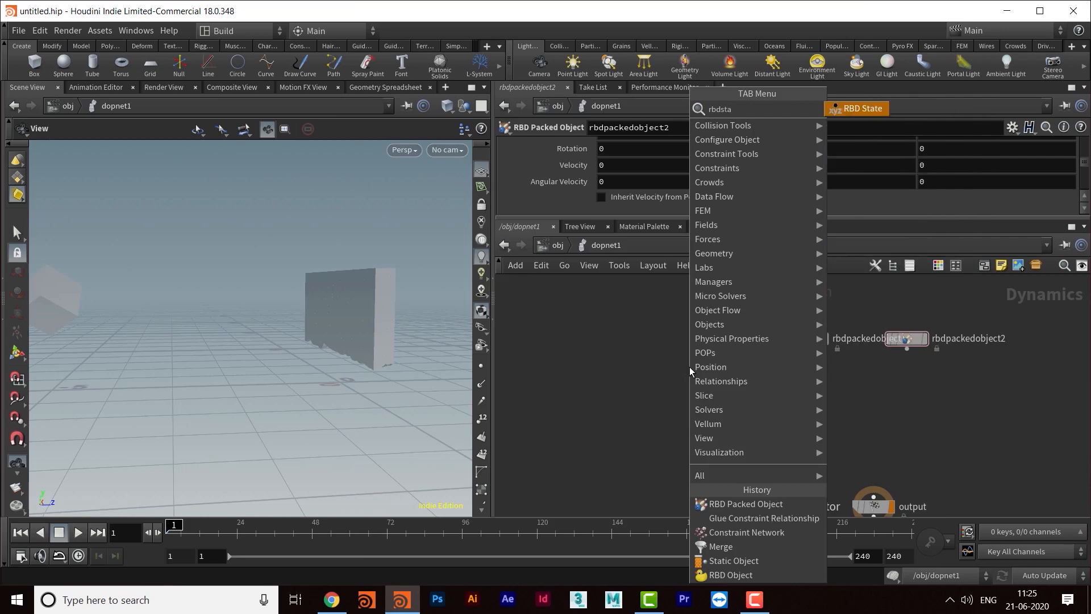
key(BackSpace)
key(BackSpace)
key(BackSpace)
text(o)
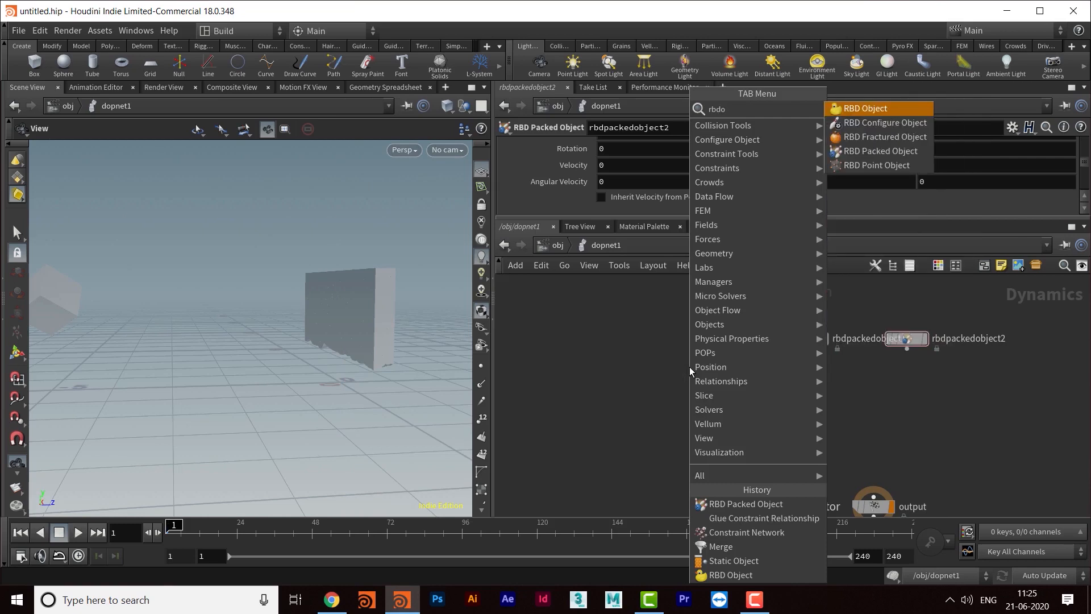
key(Return)
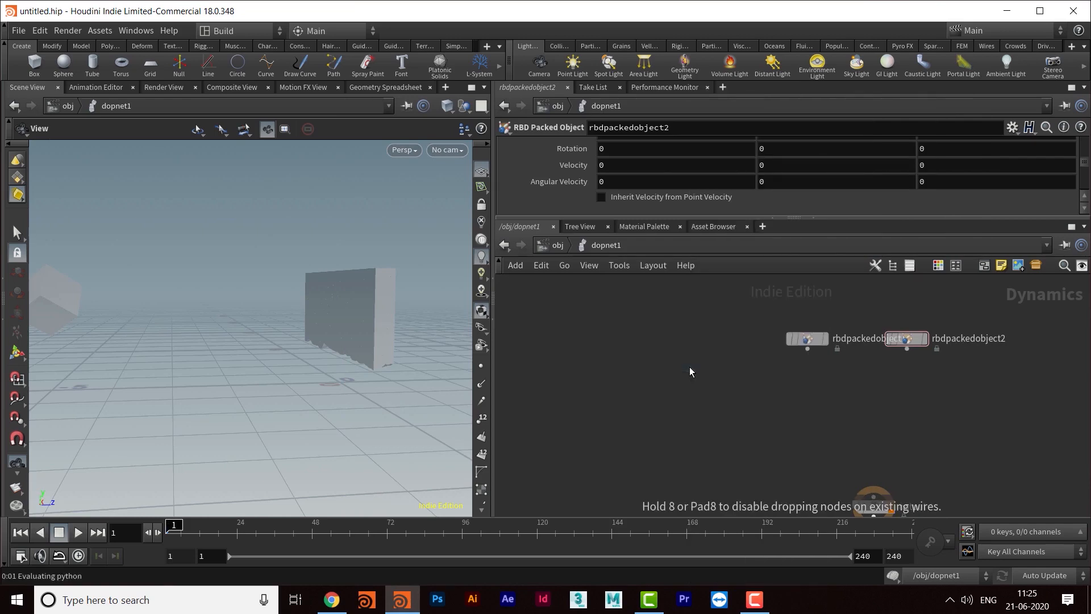
click(689, 366)
middle_drag(665, 434, 566, 437)
middle_drag(665, 422, 653, 418)
drag(814, 340, 855, 341)
middle_drag(812, 367, 761, 400)
- Rename the first RBD Packed Object node as static
double_click(700, 371)
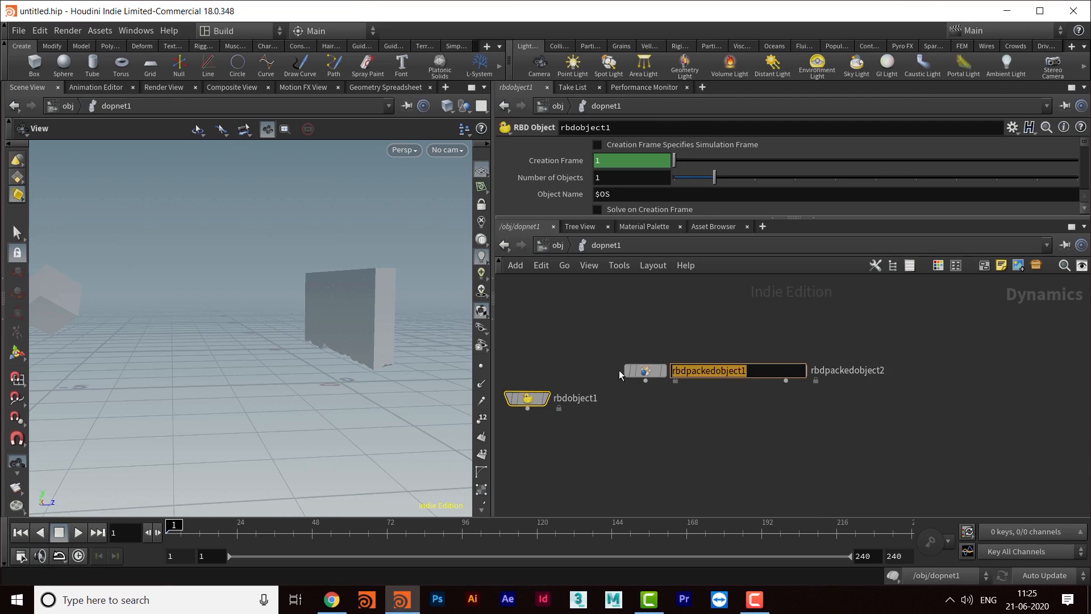
text(lower)
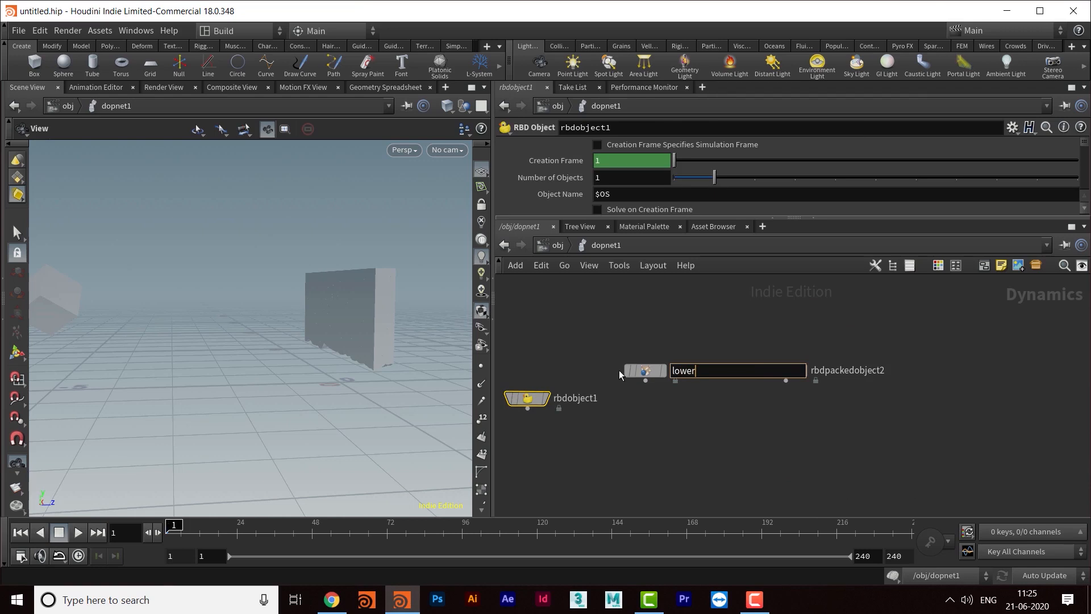
key(BackSpace)
key(BackSpace)
key(BackSpace)
key(BackSpace)
key(BackSpace)
text(static)
key(Return)
key(Return)
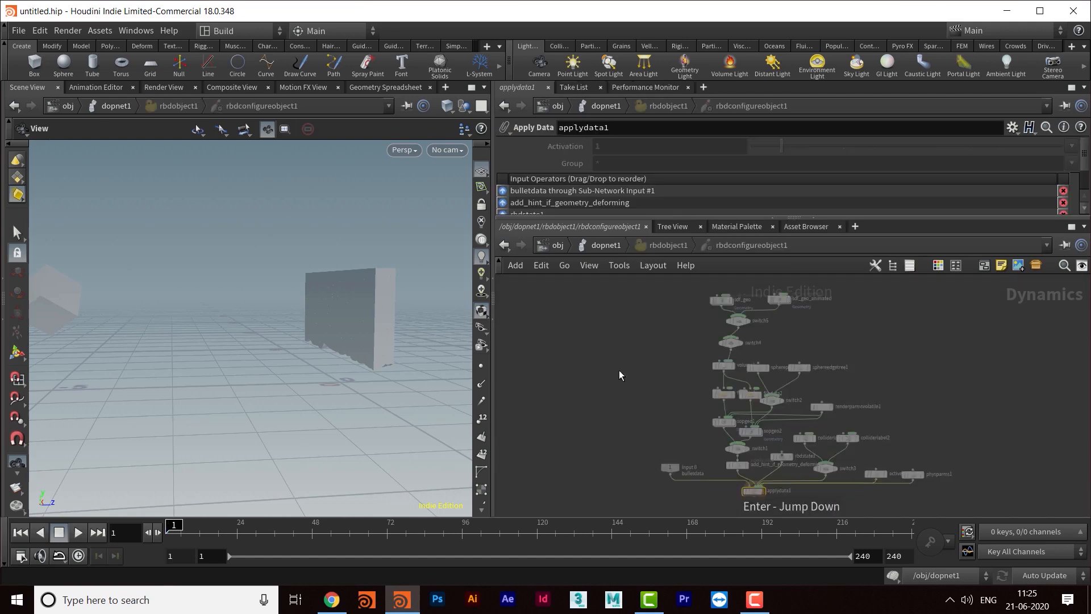
key(u)
key(u)
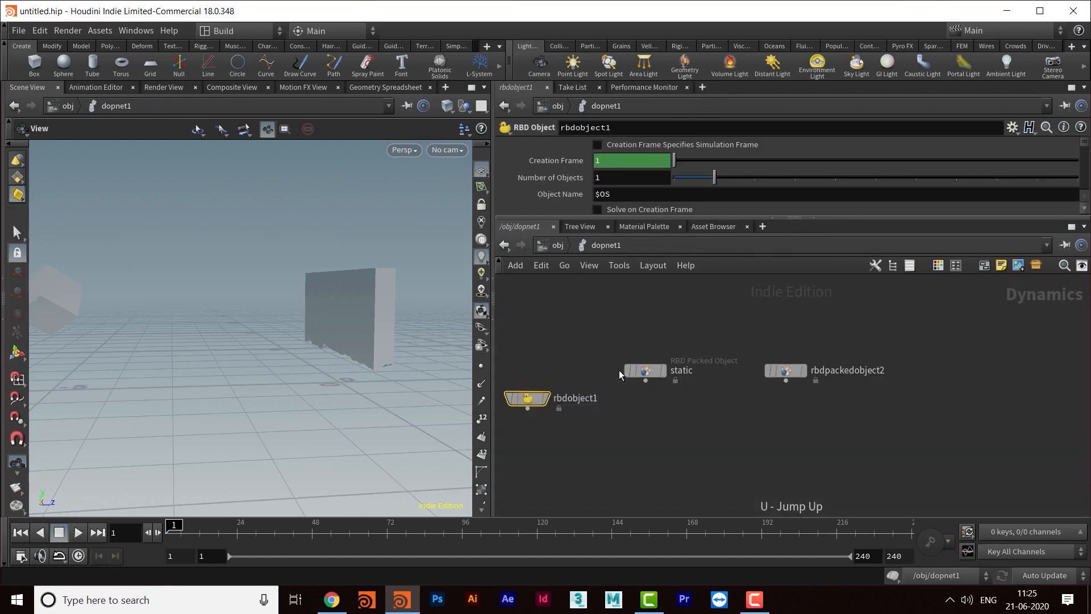
- Rename the first RBD Packed Object node as box
double_click(682, 370)
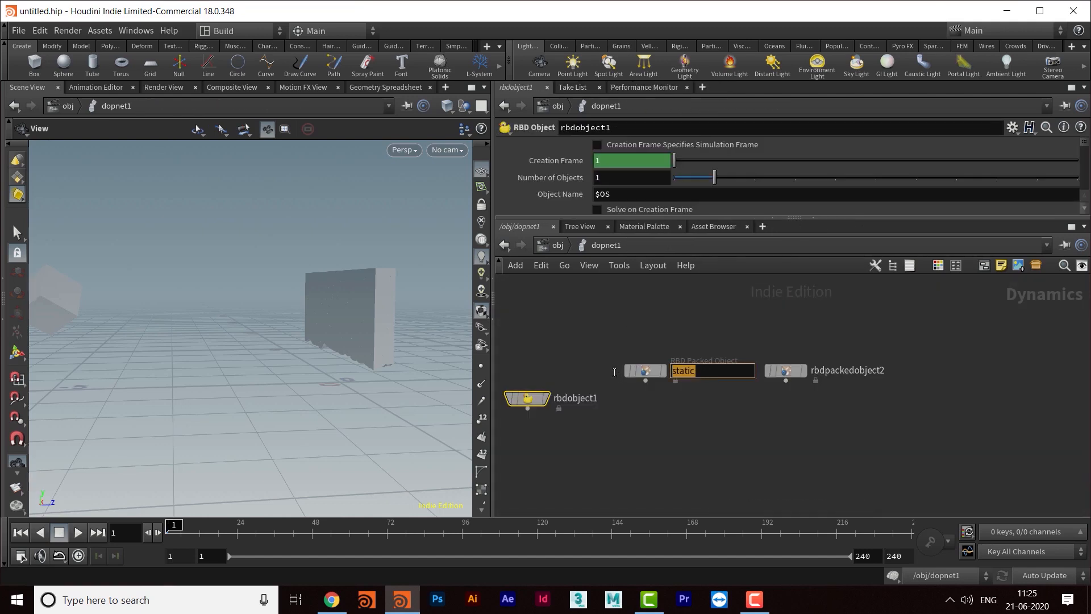
text(box)
key(Return)
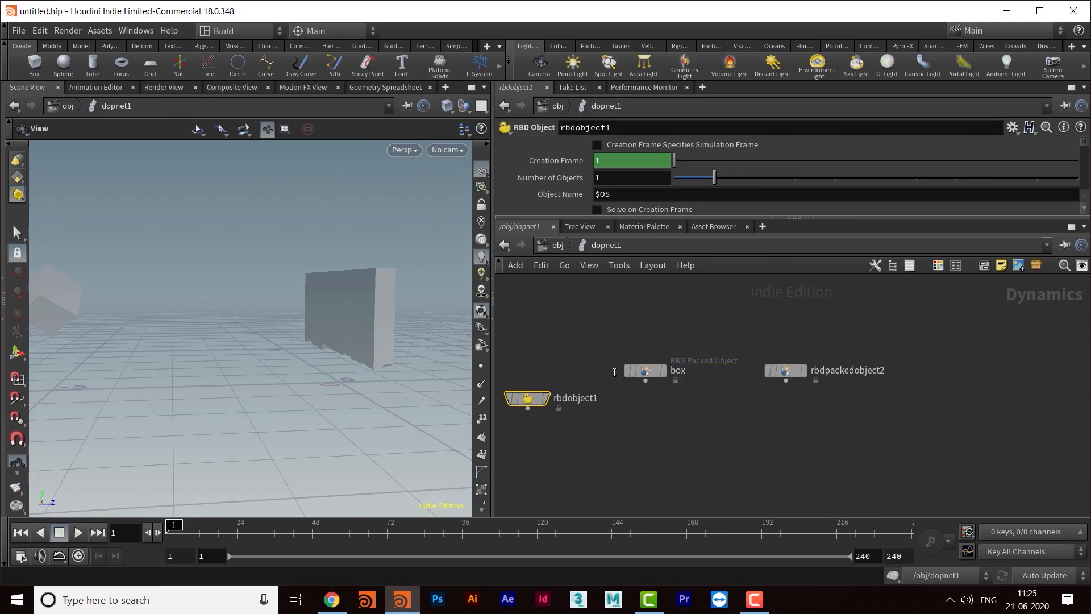
- Rename the second RBD Packed Object node as wall_upper
double_click(841, 371)
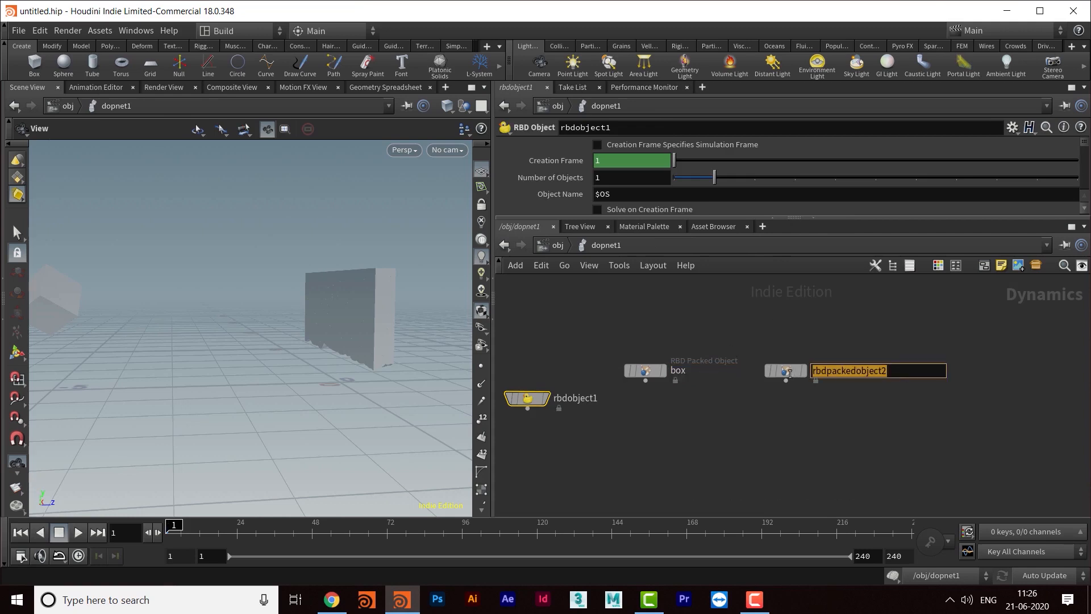
text(wall)
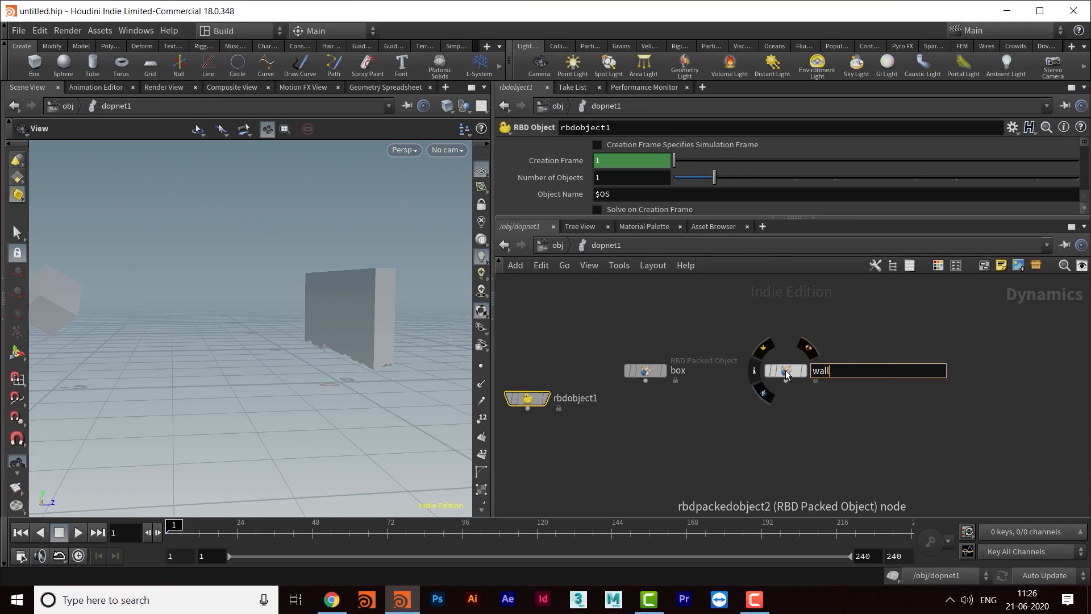
key(Return)
middle_drag(695, 404, 742, 405)
double_click(884, 374)
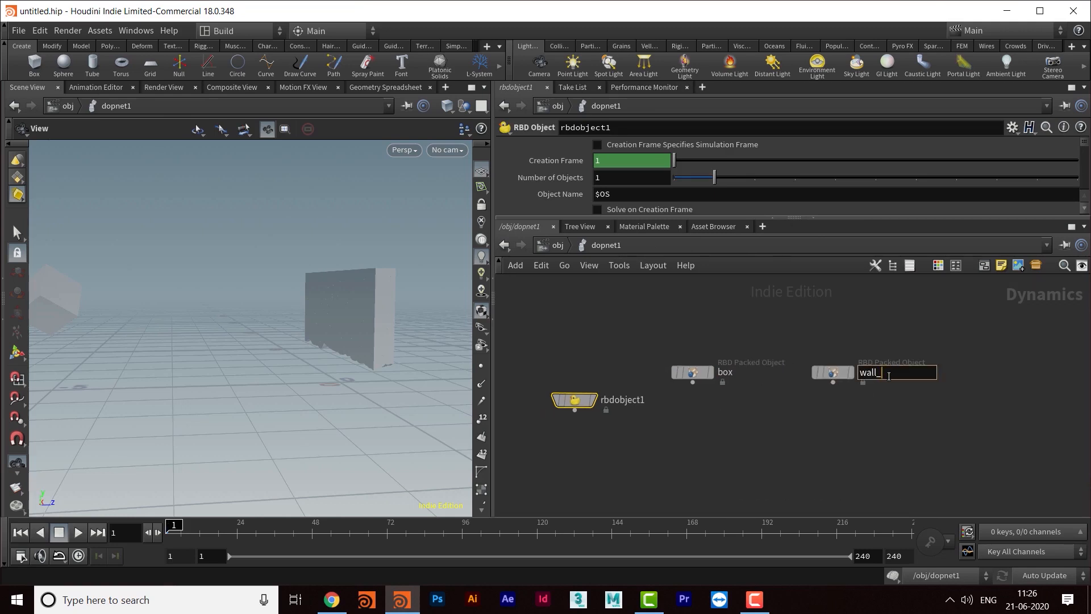
text(_upper)
key(Return)
- Rename the RBD Object node as wall_lower
middle_drag(633, 471, 675, 465)
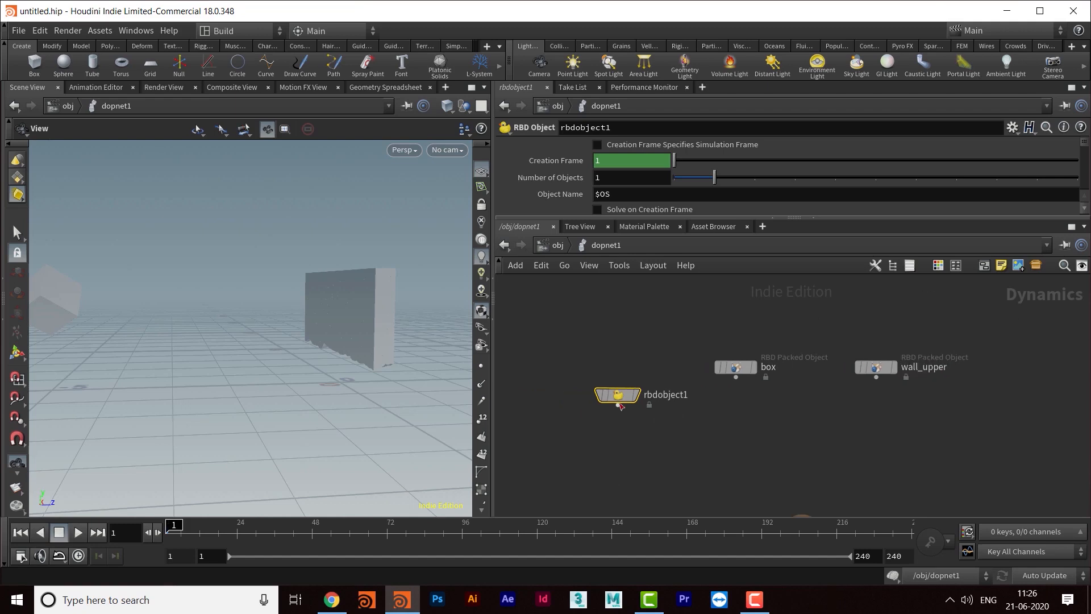
double_click(659, 400)
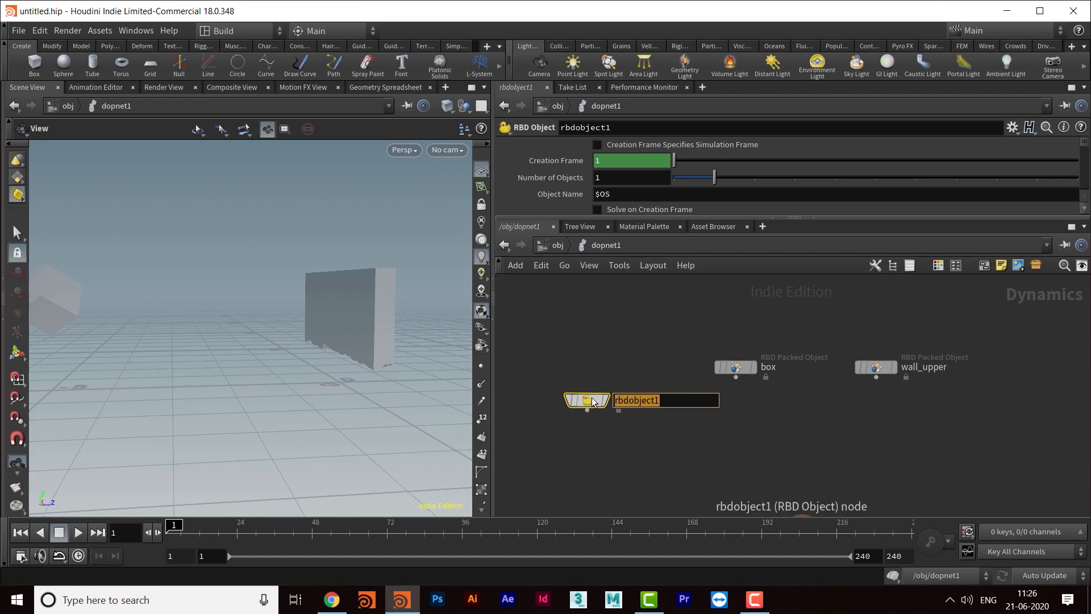
text(wall_lower)
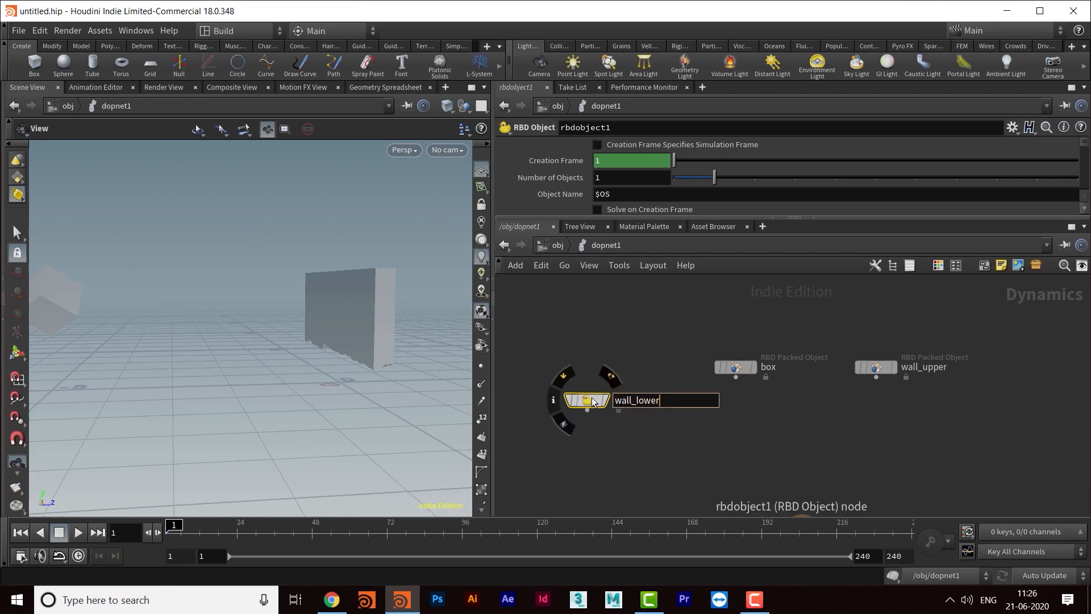
key(Return)
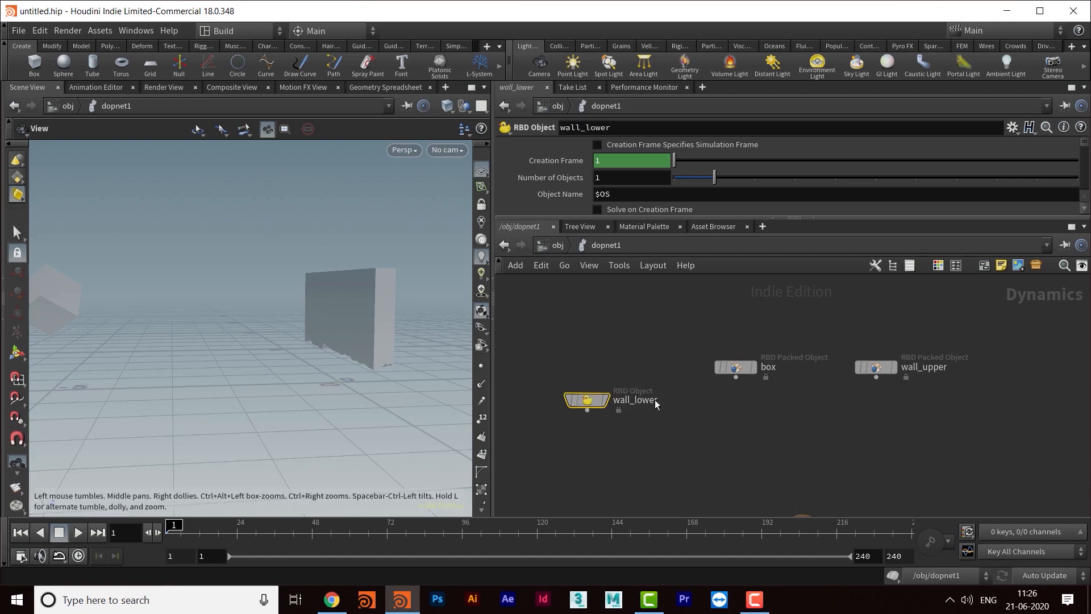
click(565, 243)
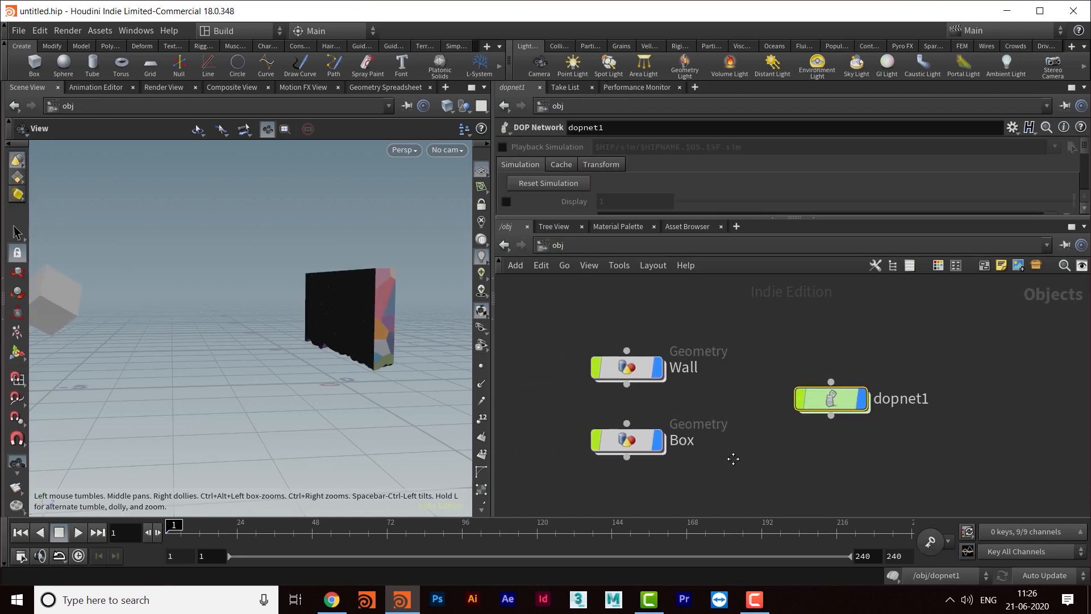
double_click(740, 377)
drag(707, 375, 731, 378)
middle_drag(675, 413, 727, 400)
- Change the name of the wall_upper node to wall_active
scroll(728, 399, up, 1)
middle_drag(814, 387, 702, 388)
middle_drag(824, 352, 682, 373)
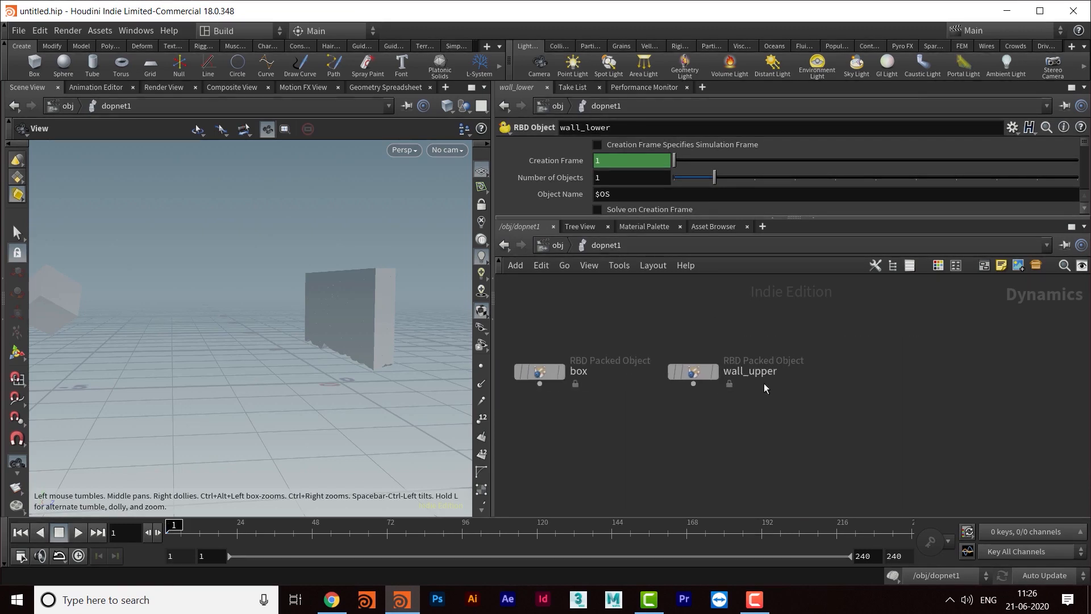
double_click(756, 371)
key(BackSpace)
key(BackSpace)
key(BackSpace)
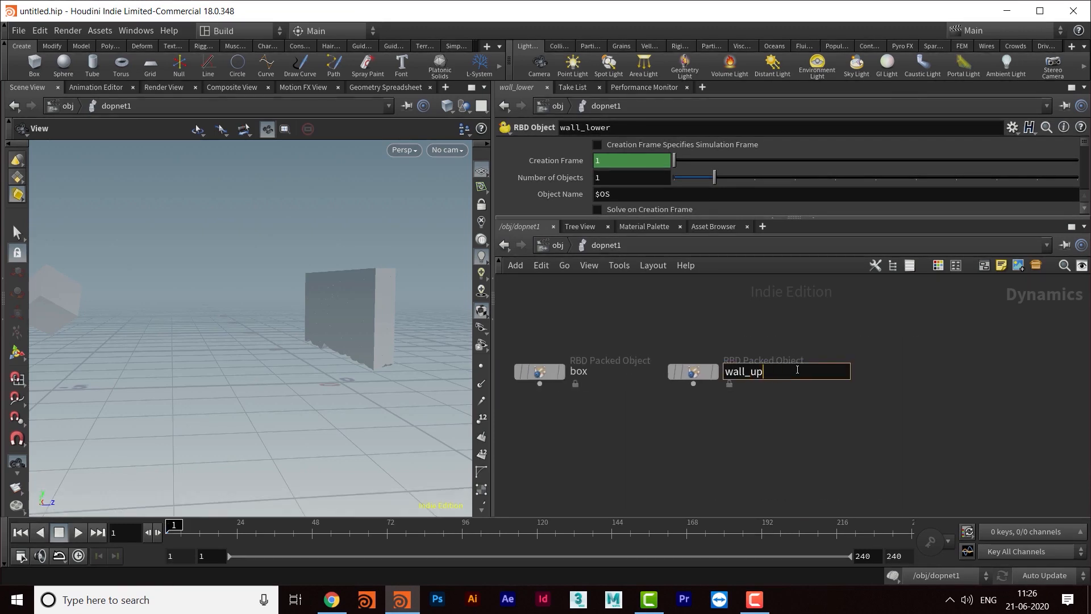
text(active)
key(Return)
key(h)
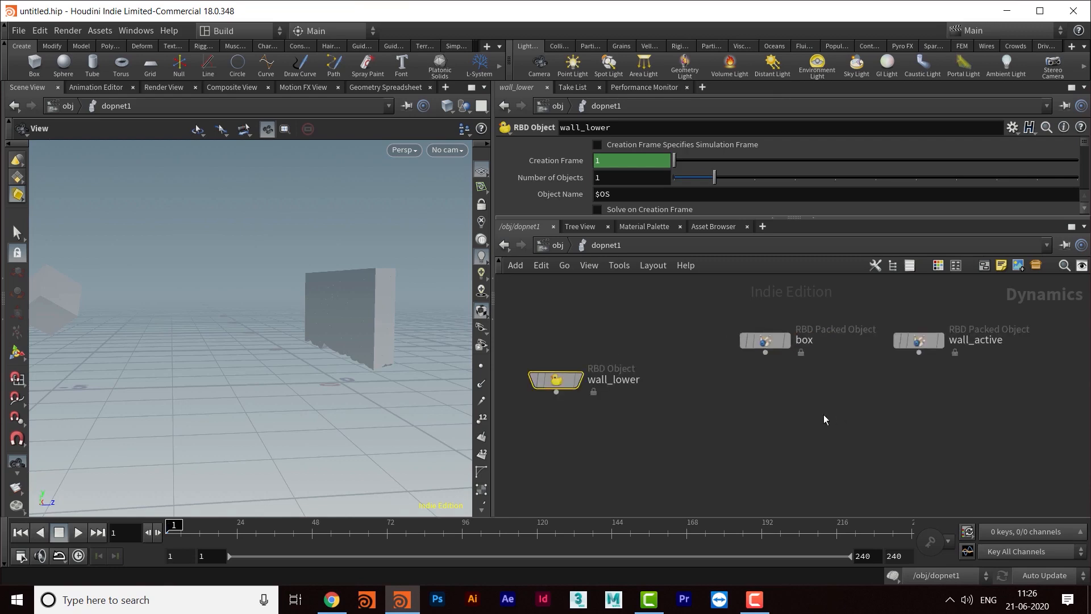
- Change the name of the wall_lower node to wall_static and move it closer to the box node
double_click(640, 380)
key(BackSpace)
key(BackSpace)
key(BackSpace)
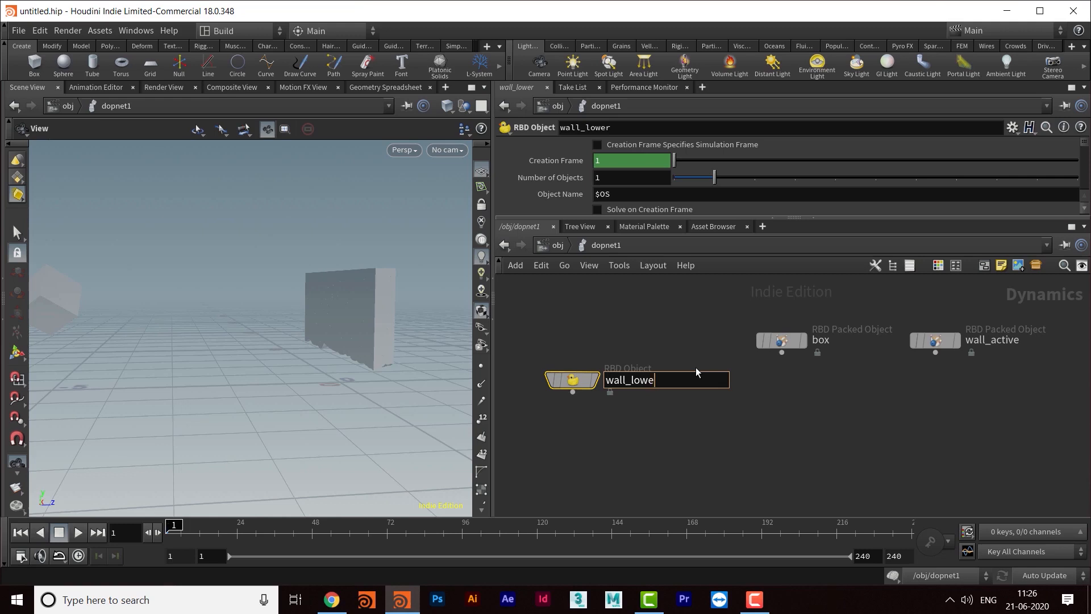
text(static)
key(Return)
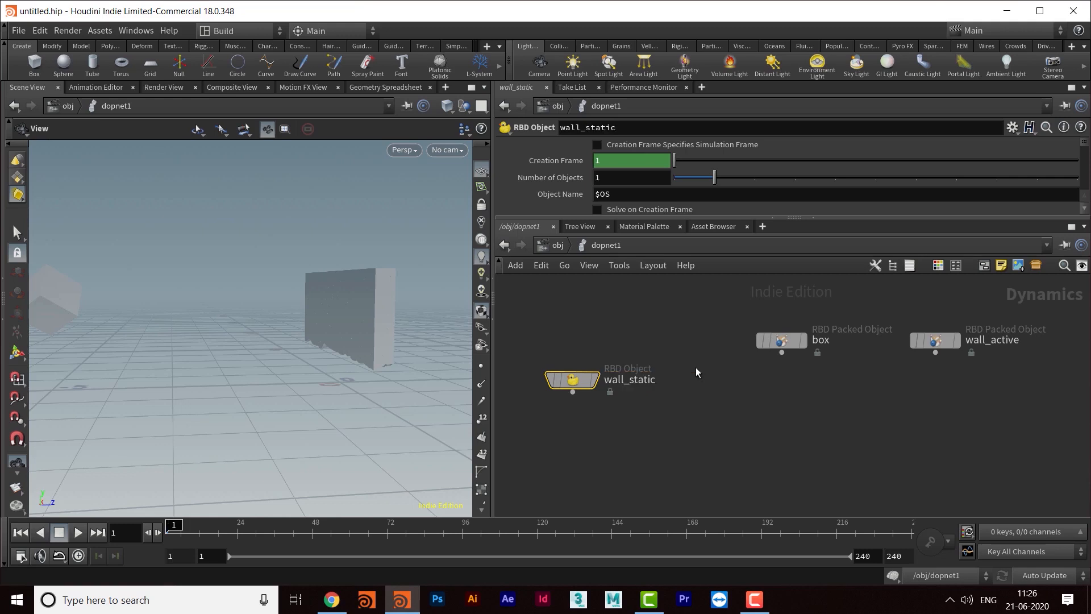
drag(579, 385, 663, 358)
- Add a Merge node below the three object nodes and wire wall_static, box and wall_active into it
key(Tab)
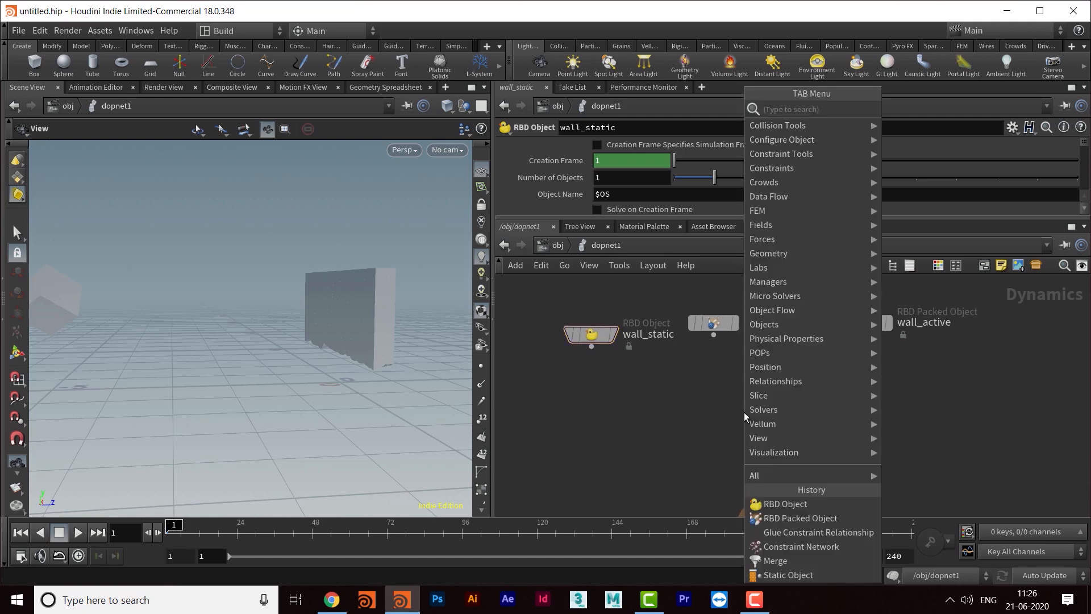
text(merge)
key(Return)
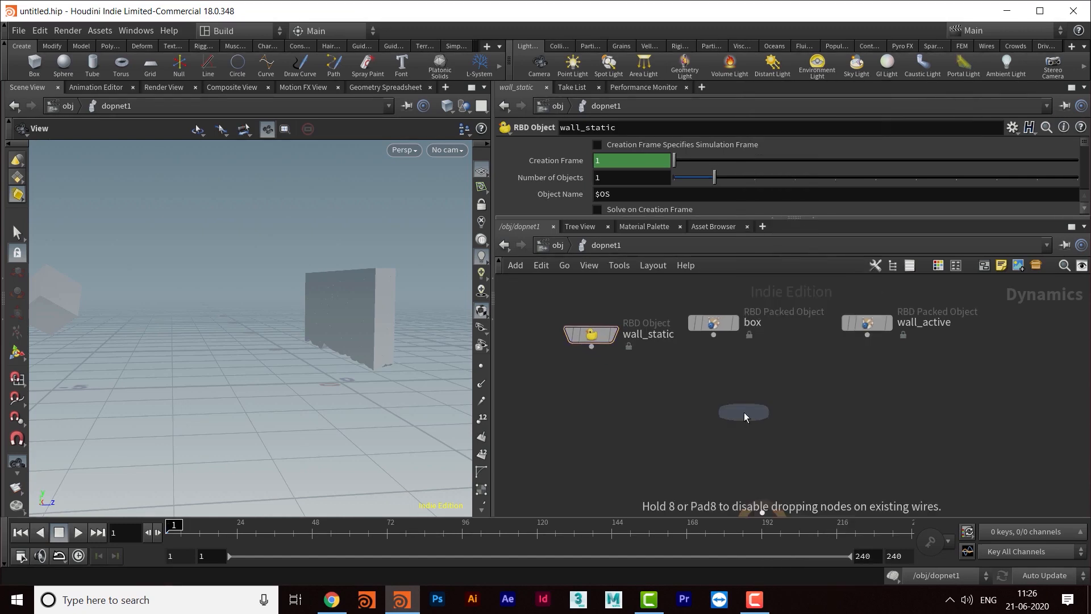
click(743, 411)
drag(516, 282, 756, 400)
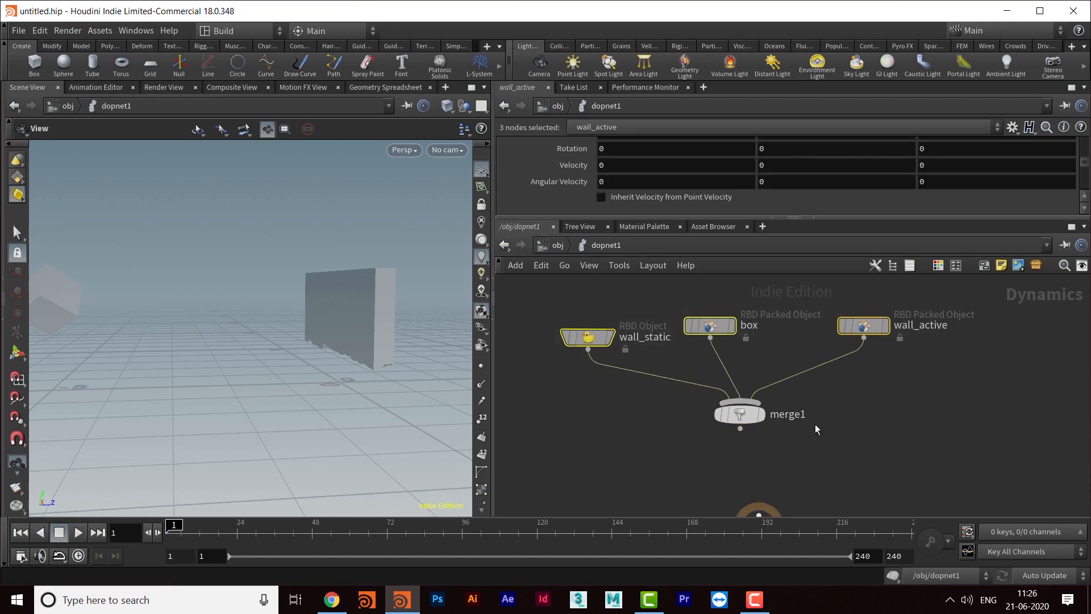
middle_drag(816, 425, 811, 428)
click(736, 420)
key(l)
key(l)
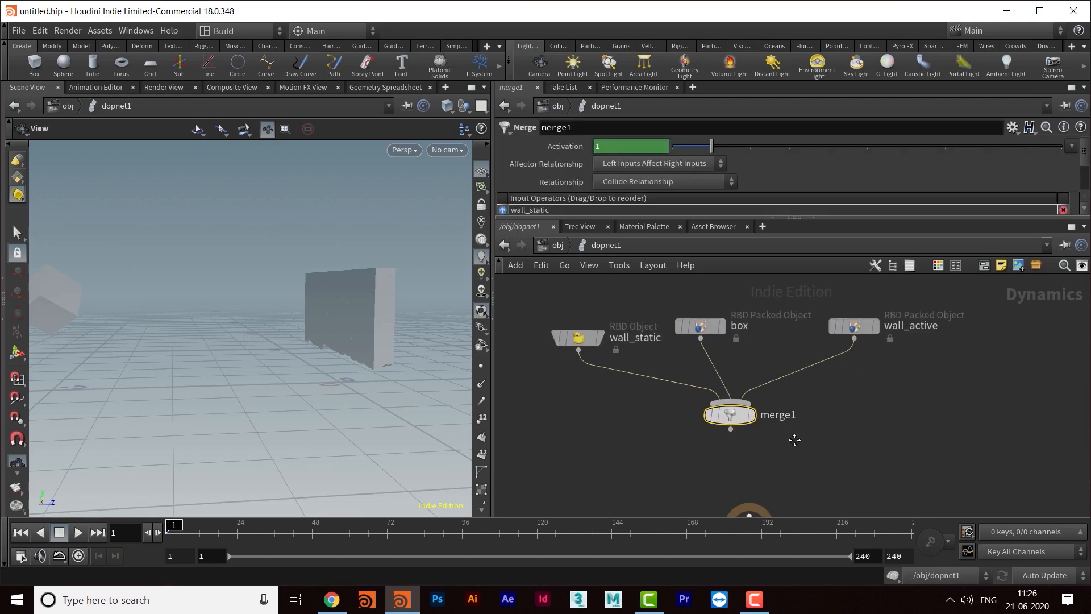
- Move the output node so it lines up directly below the merge node, leaving space between them
middle_drag(755, 451, 685, 458)
drag(966, 437, 676, 490)
middle_drag(726, 488, 812, 358)
drag(765, 345, 742, 479)
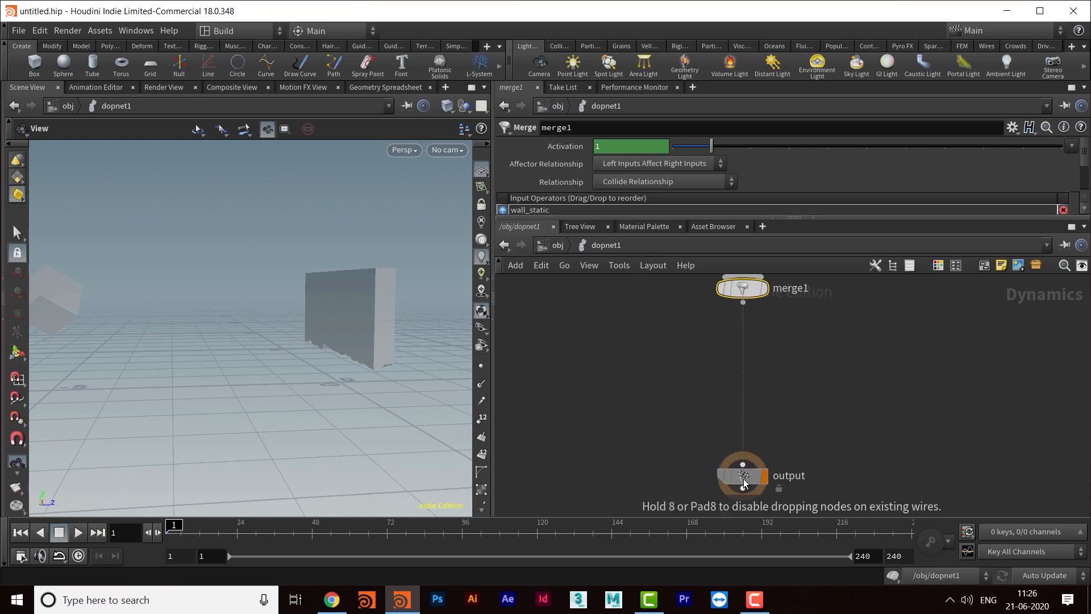
middle_drag(821, 386, 793, 407)
- Add a Bullet Solver node between merge1 and the output node
click(792, 404)
key(Tab)
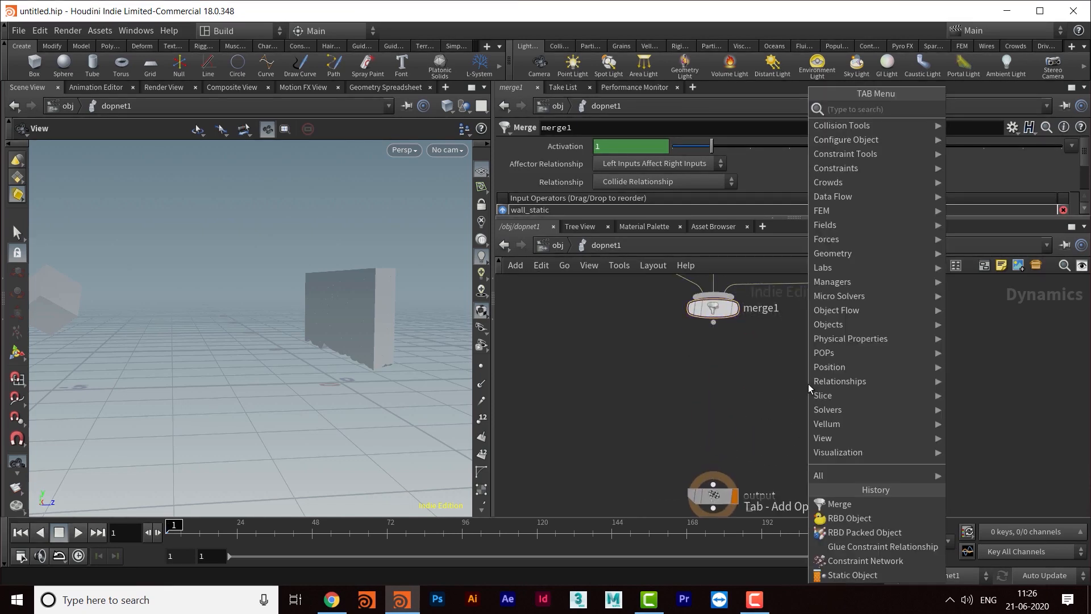
text(bullet)
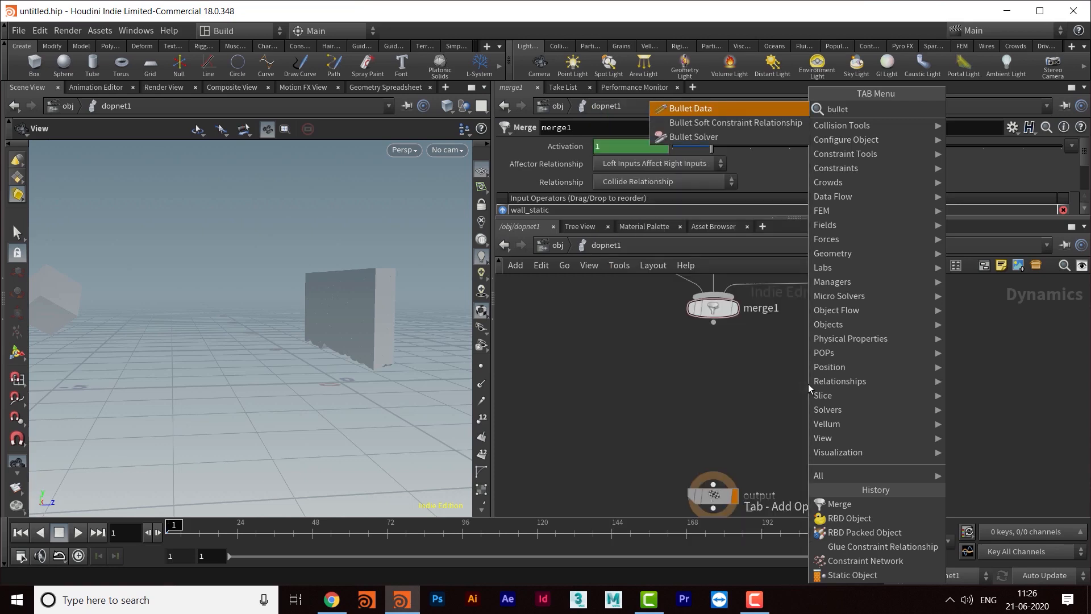
key(Down)
key(Down)
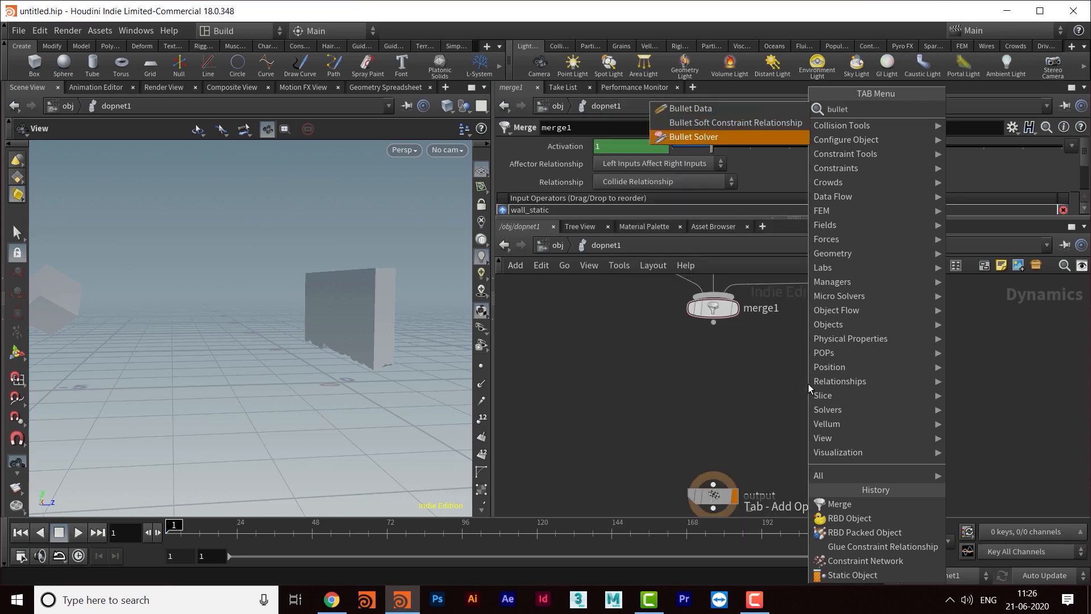
key(Return)
click(714, 362)
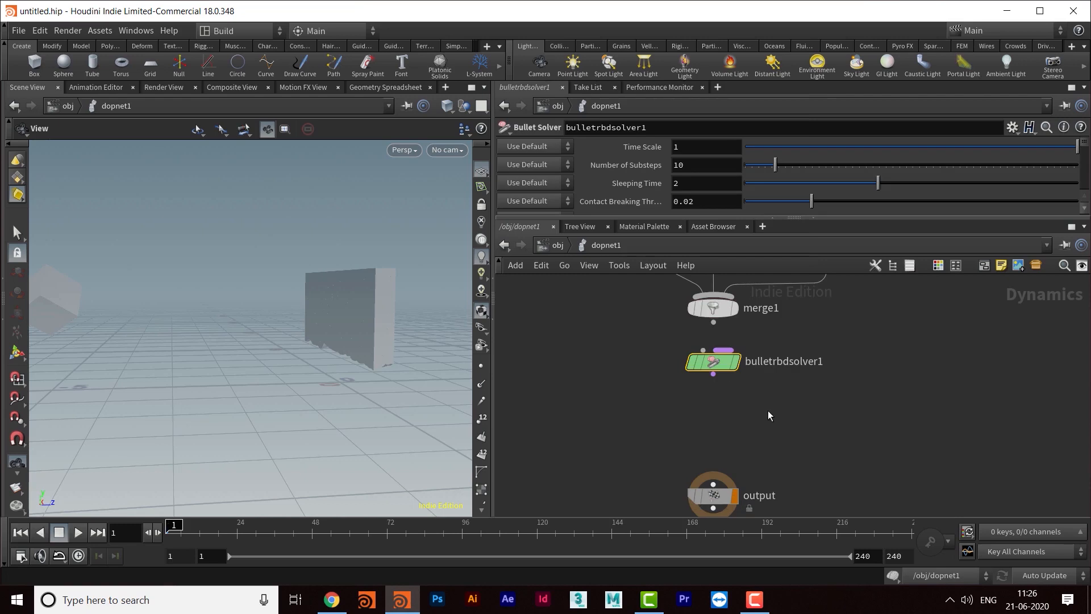
- Add a Gravity Force node between the bullet solver and the output node
key(Tab)
text(g)
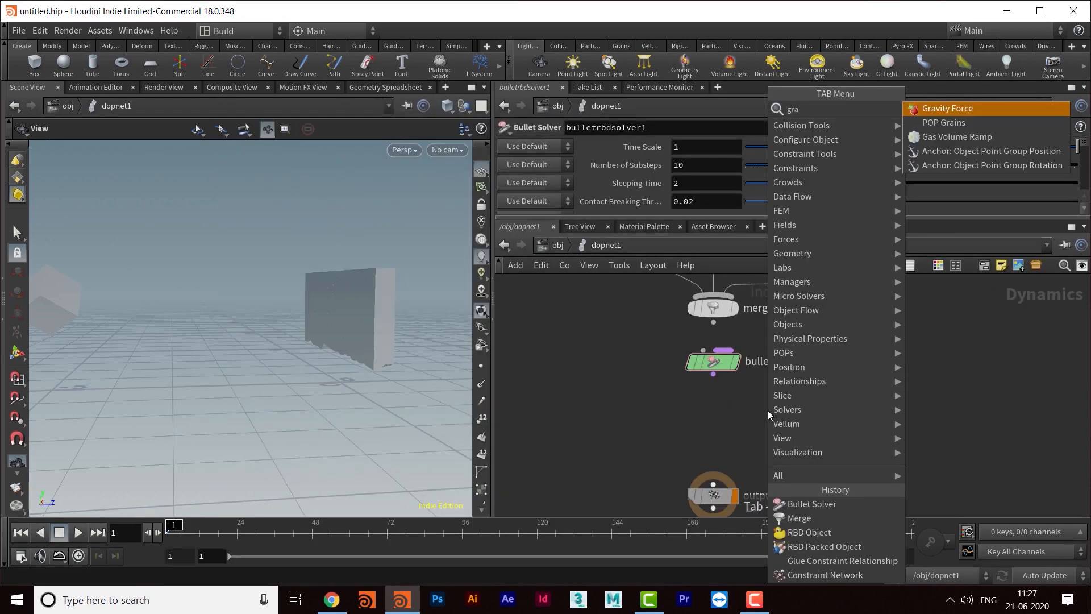
key(Return)
click(775, 441)
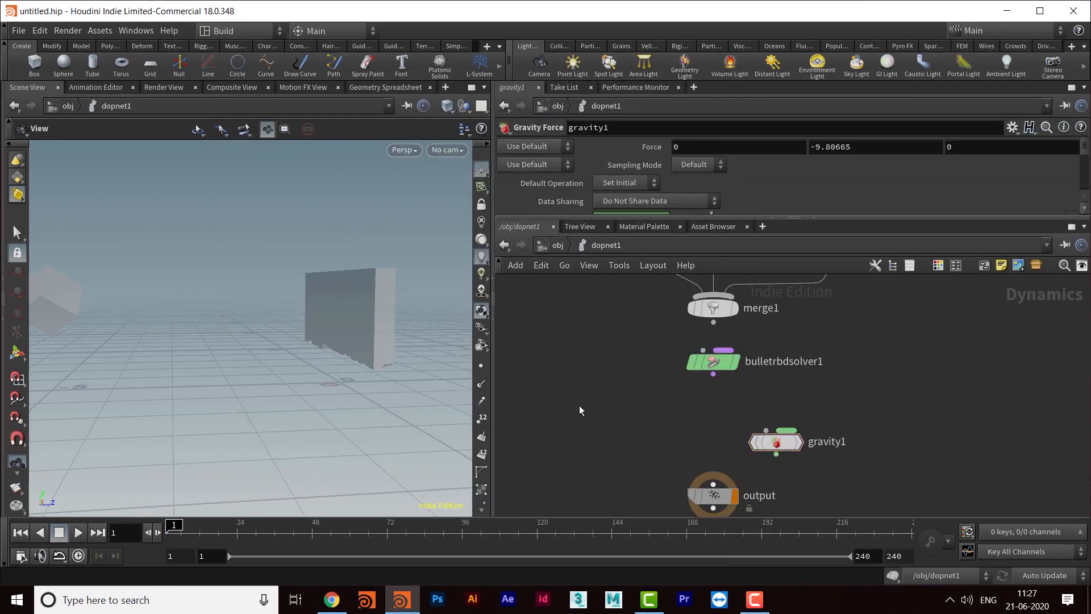
- Add a Ground Plane node beside the bullet solver and a second Merge node just below the ground plane
key(Tab)
text(groynd)
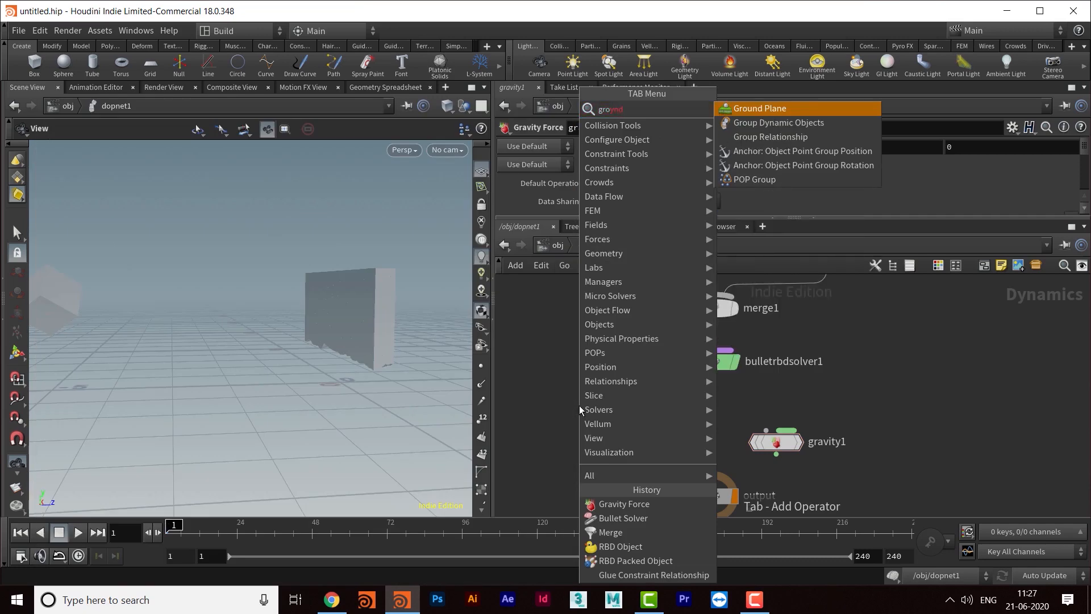
key(Return)
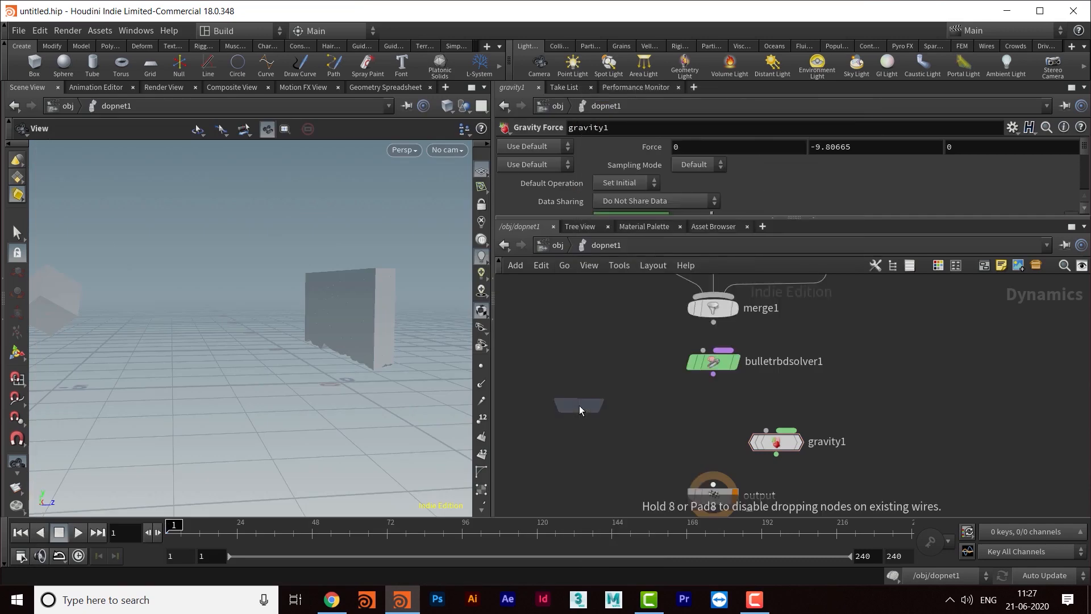
click(579, 407)
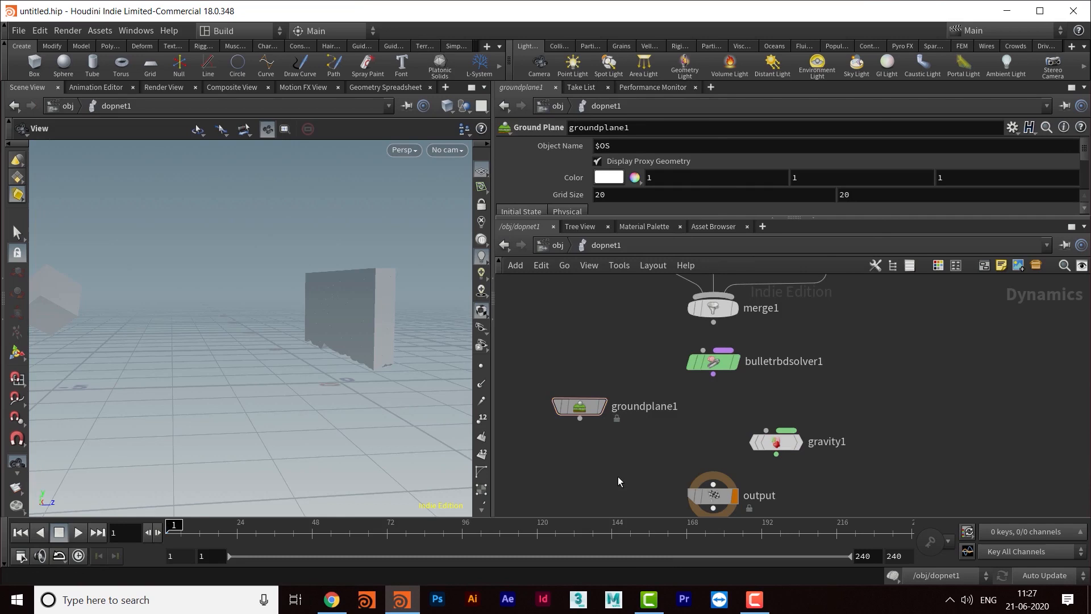
key(Tab)
text(mer)
key(Return)
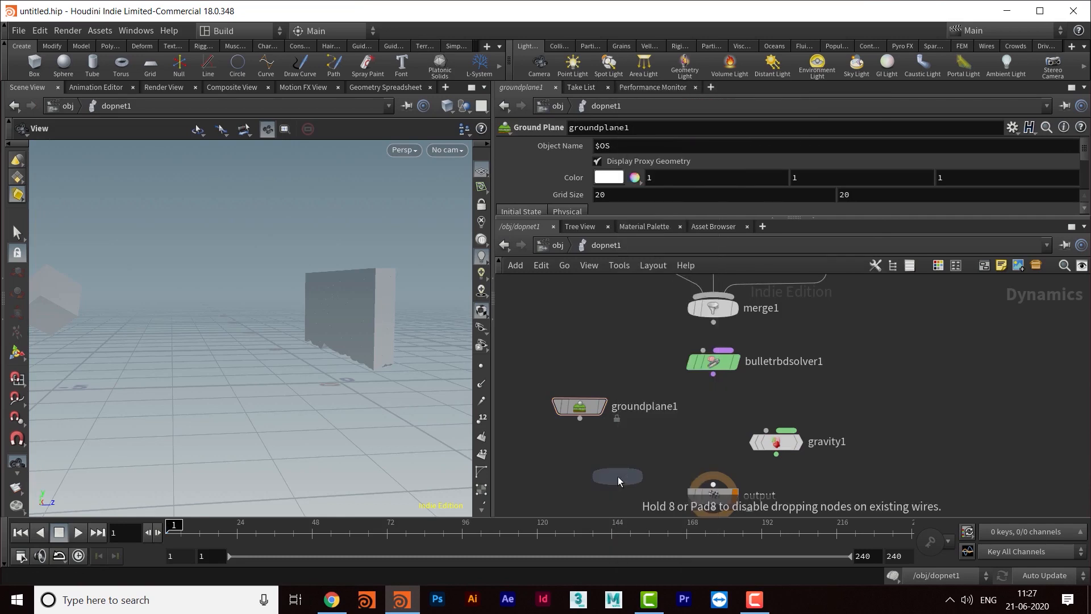
click(593, 480)
- Line up gravity1 below the bullet solver, then wire the solver into gravity1 and gravity1 into output
drag(741, 418, 686, 414)
middle_drag(767, 479, 761, 406)
drag(675, 400, 690, 460)
drag(680, 333, 686, 441)
middle_drag(779, 336, 782, 441)
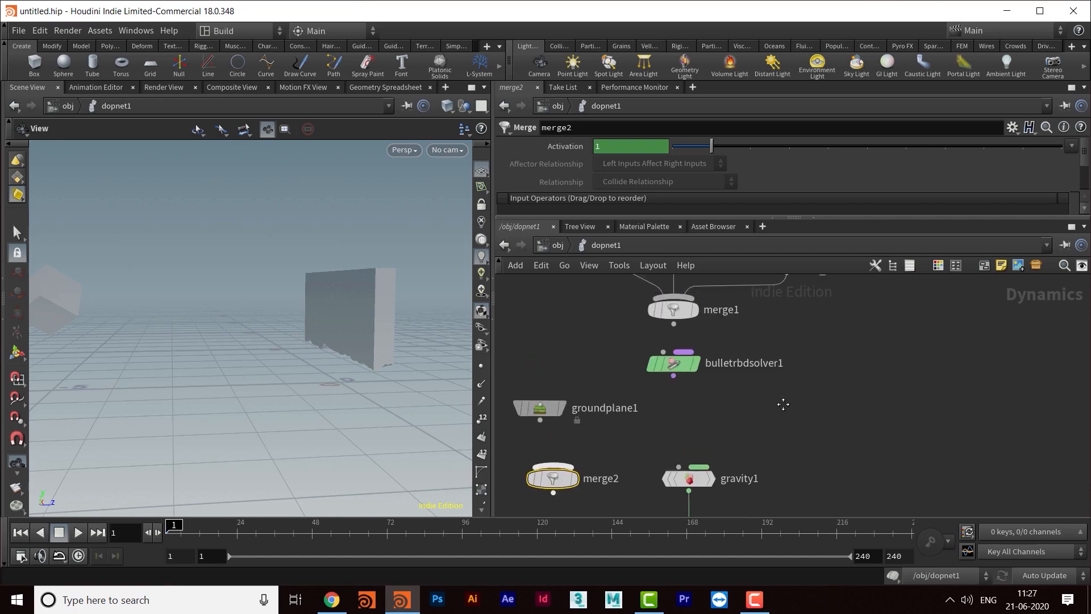
middle_drag(783, 404, 781, 412)
drag(671, 370, 676, 475)
- Insert merge2 between the bullet solver and gravity1, and wire groundplane1 into it as the first input, ahead of the solver
middle_drag(741, 439, 785, 394)
drag(612, 445, 732, 400)
middle_drag(732, 400, 743, 439)
drag(594, 417, 728, 423)
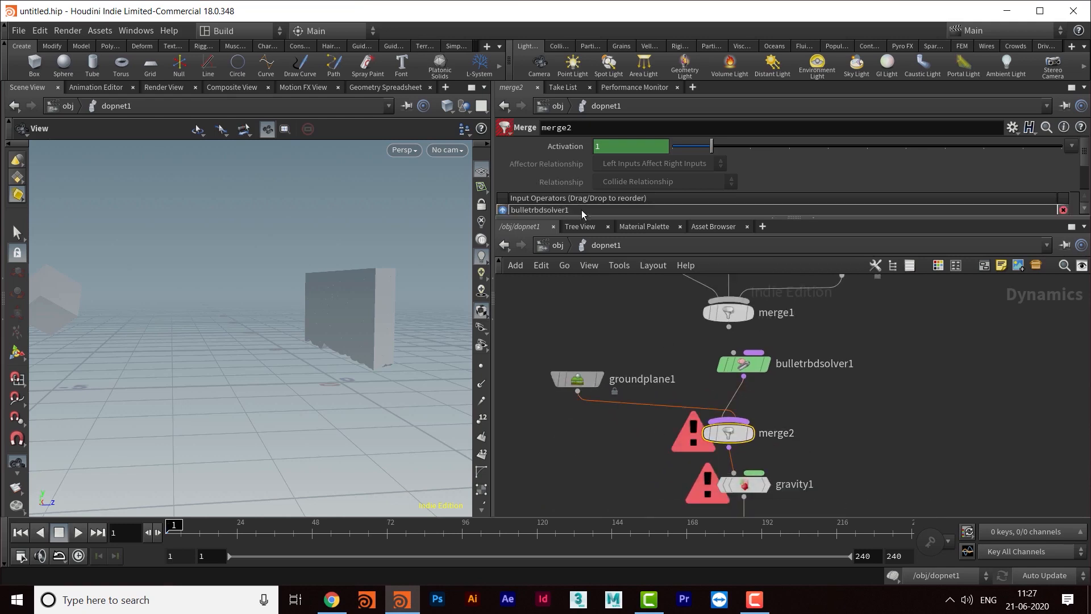
drag(579, 242, 574, 297)
click(504, 223)
- Wire merge1 into the first input of bulletrbdsolver1
middle_drag(854, 462, 846, 506)
middle_drag(826, 453, 876, 421)
mouse_move(788, 422)
mouse_down()
mouse_move(773, 419)
mouse_move(779, 437)
mouse_up()
drag(769, 380, 766, 422)
- Arrange wall_static, box and wall_active in a level row above merge1
middle_drag(863, 398, 888, 480)
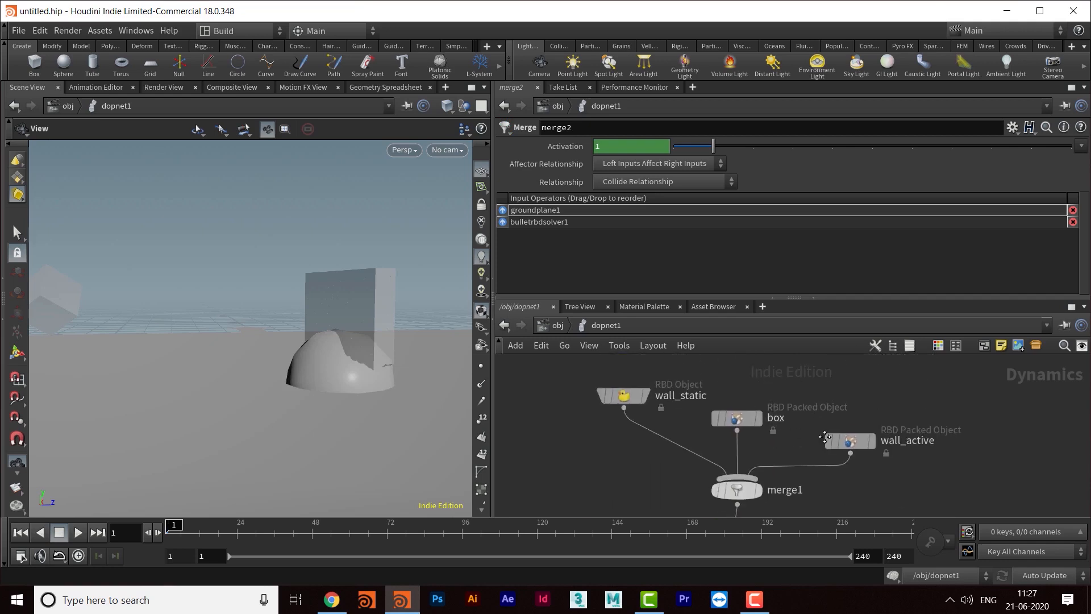
middle_drag(887, 438, 881, 470)
drag(878, 466, 889, 430)
drag(752, 452, 769, 430)
middle_drag(840, 453, 785, 479)
- Set the SOP path of wall_active to /obj/Wall/OUT_WALL
click(774, 437)
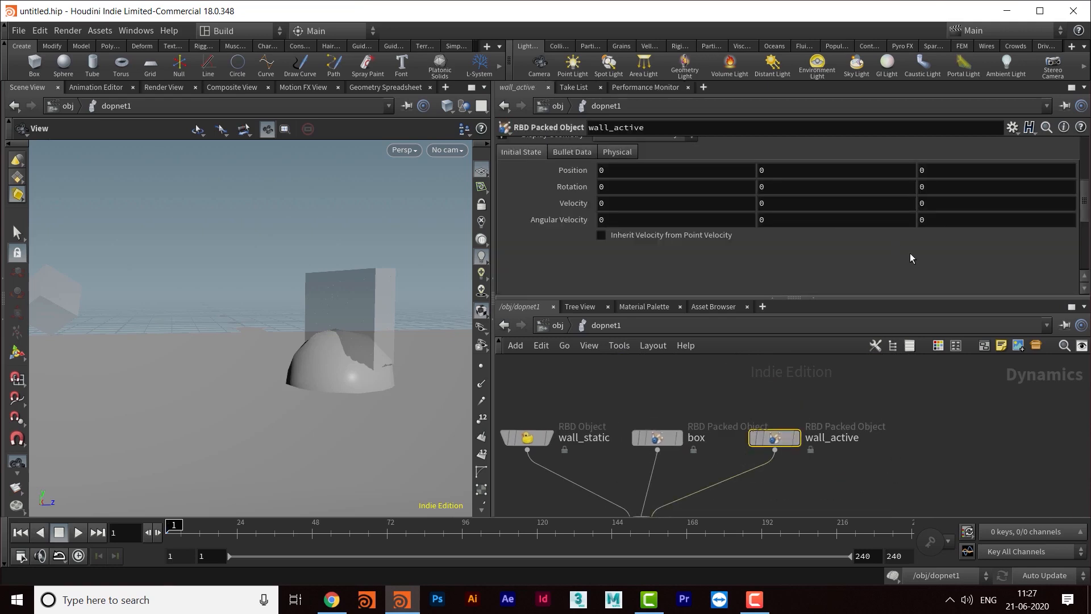
scroll(904, 238, up, 4)
click(1070, 246)
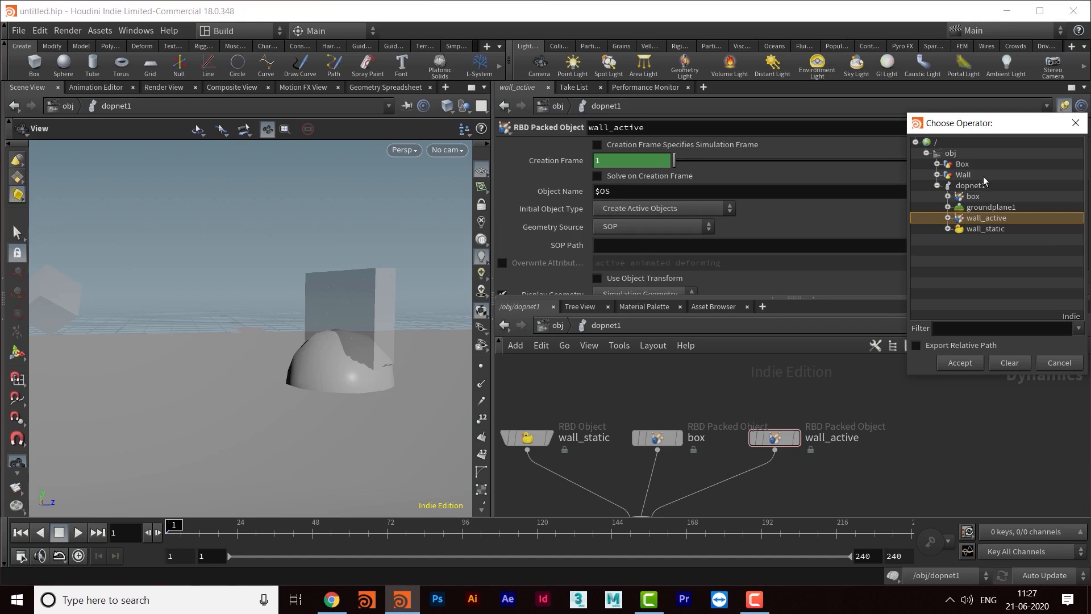
drag(944, 129, 573, 64)
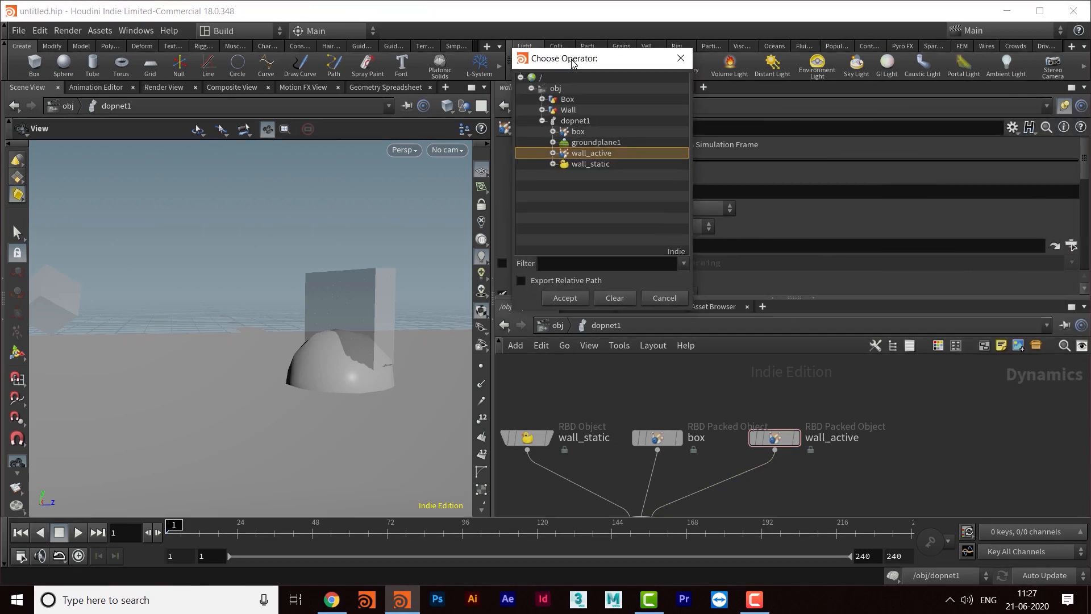
click(566, 111)
click(542, 111)
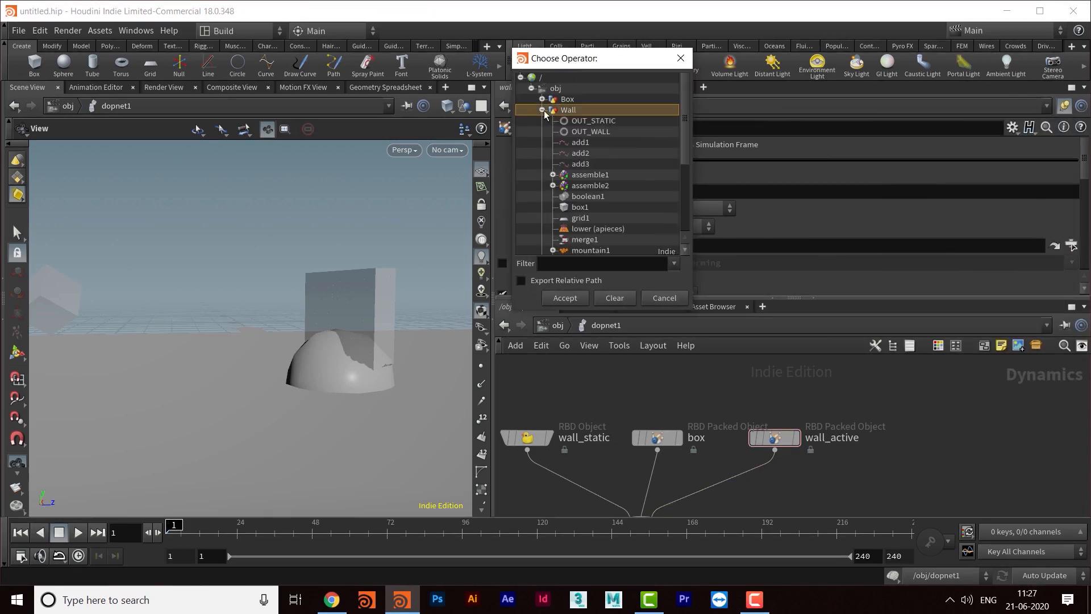
click(590, 132)
click(562, 298)
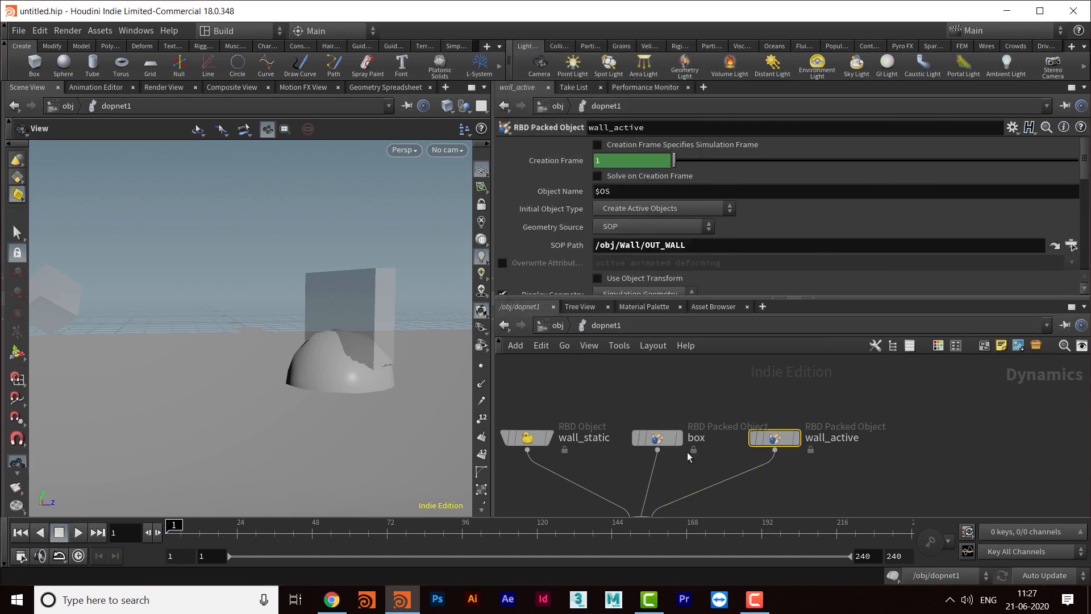
- Set the SOP path of the box node to OUT_STATIC inside the Wall object
click(668, 441)
middle_drag(663, 401, 667, 399)
scroll(1080, 244, down, 5)
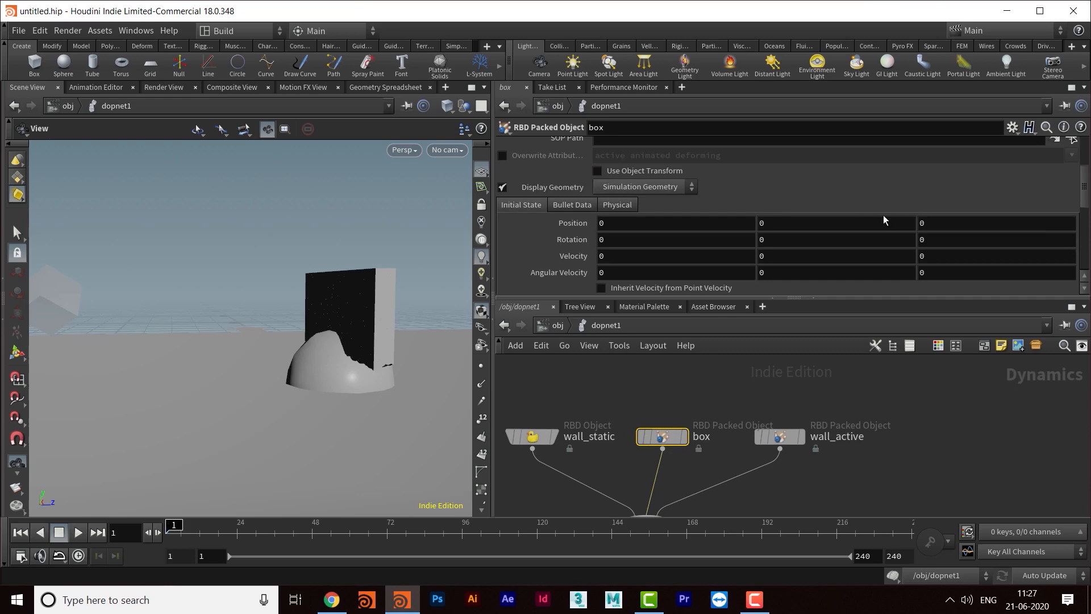
scroll(843, 179, up, 4)
click(1070, 244)
drag(961, 129, 423, 87)
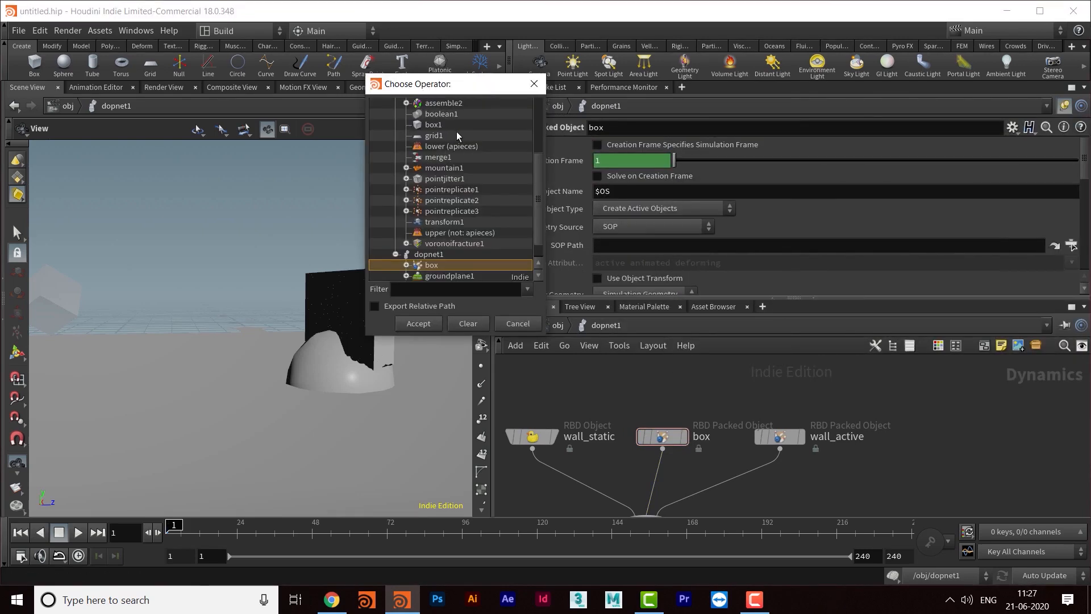
scroll(449, 188, up, 3)
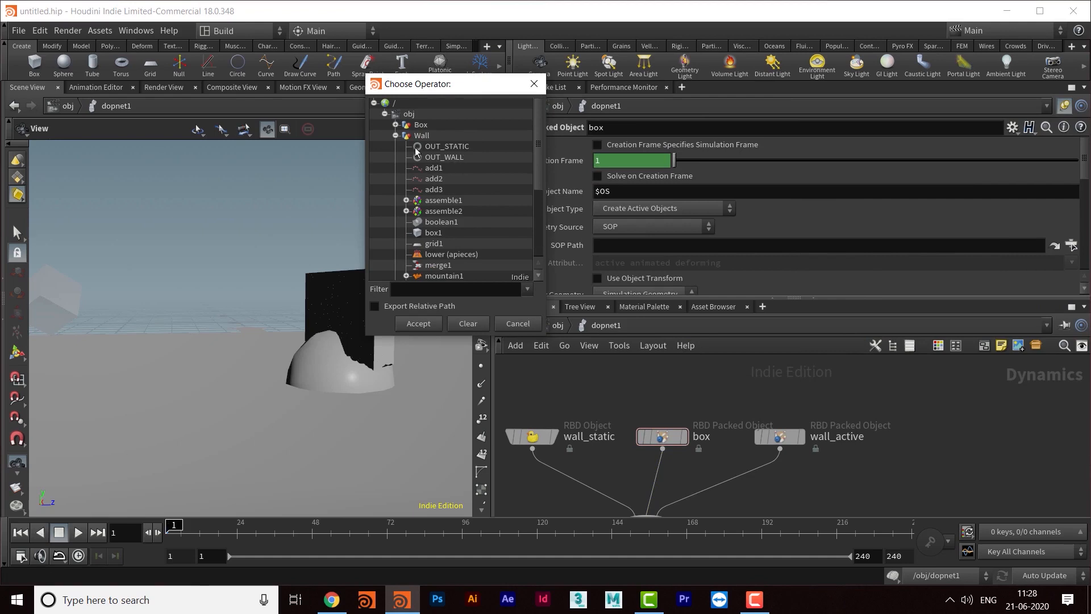
click(416, 147)
click(419, 324)
- Set the SOP path of wall_static to OUT_BOX inside the Box object, as a relative path
middle_drag(557, 398, 636, 398)
click(594, 439)
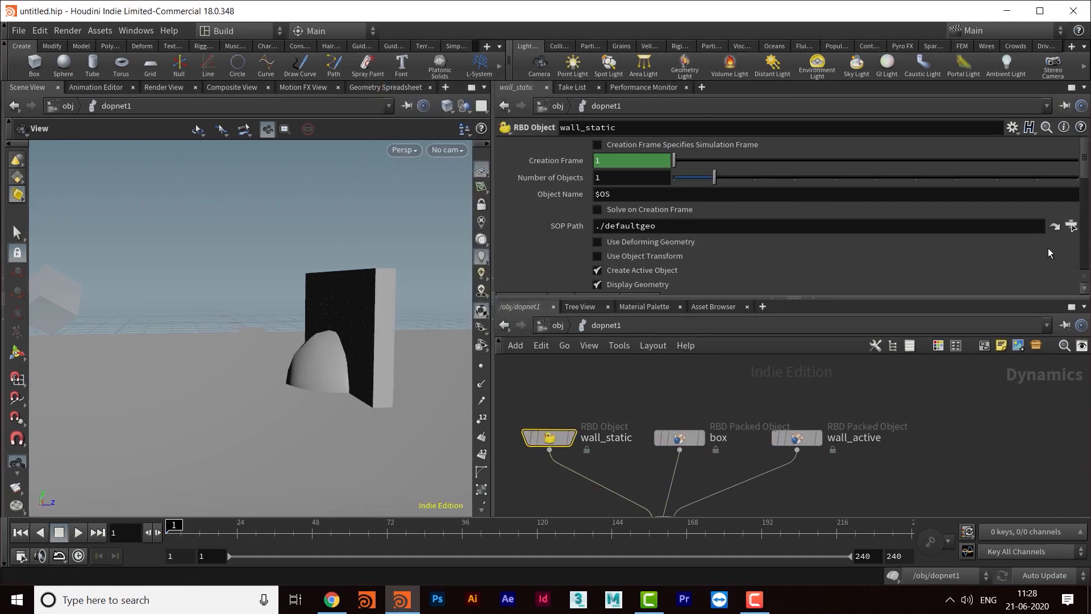
click(1069, 227)
drag(955, 107, 390, 169)
scroll(409, 248, up, 5)
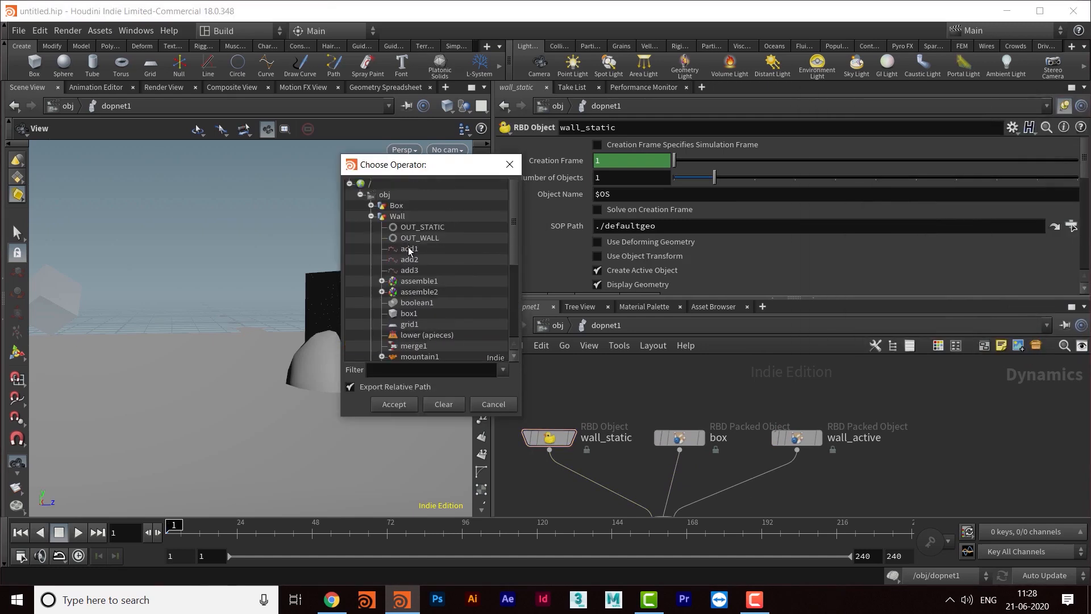
click(371, 216)
click(371, 205)
click(414, 219)
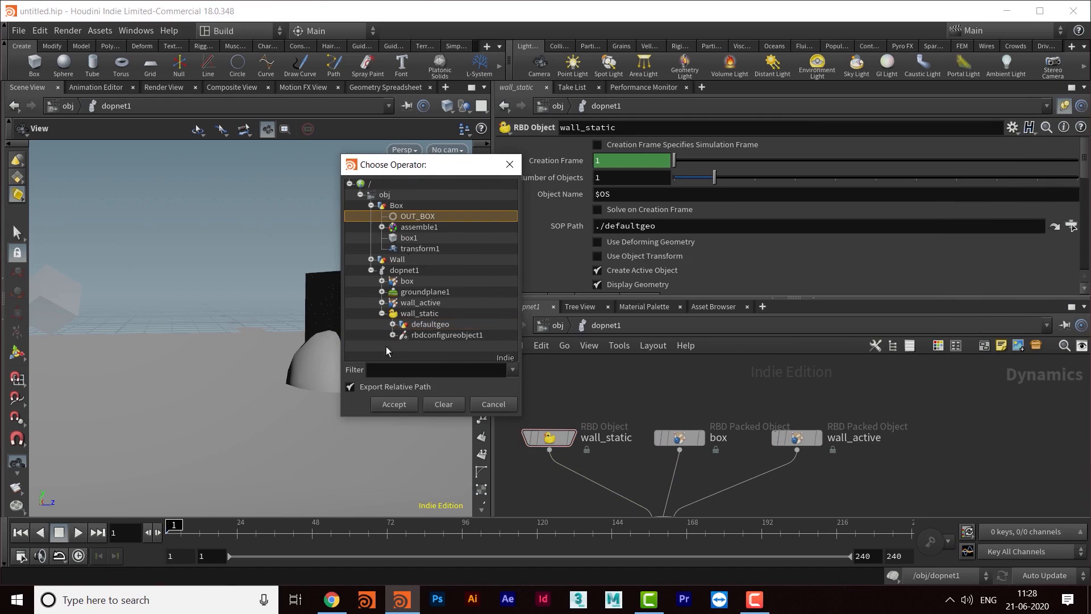
click(394, 404)
- Widen the viewport and give the node network more height at the expense of the parameter area
mouse_move(339, 348)
mouse_down()
mouse_move(352, 350)
mouse_move(248, 324)
mouse_move(333, 338)
mouse_up()
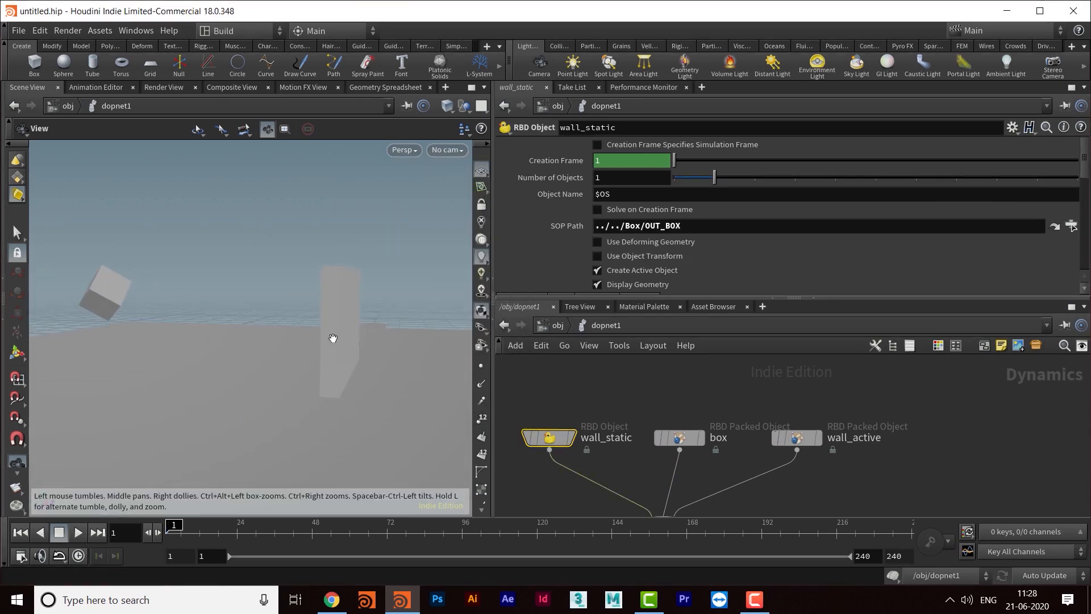
drag(492, 286, 659, 286)
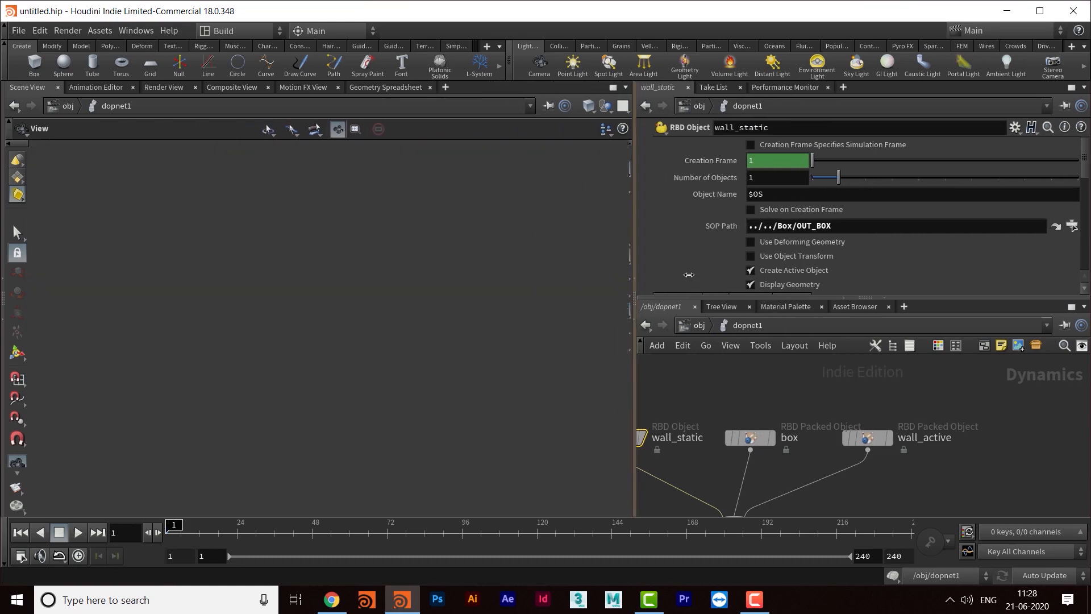
drag(426, 339, 455, 352)
middle_drag(819, 398, 877, 400)
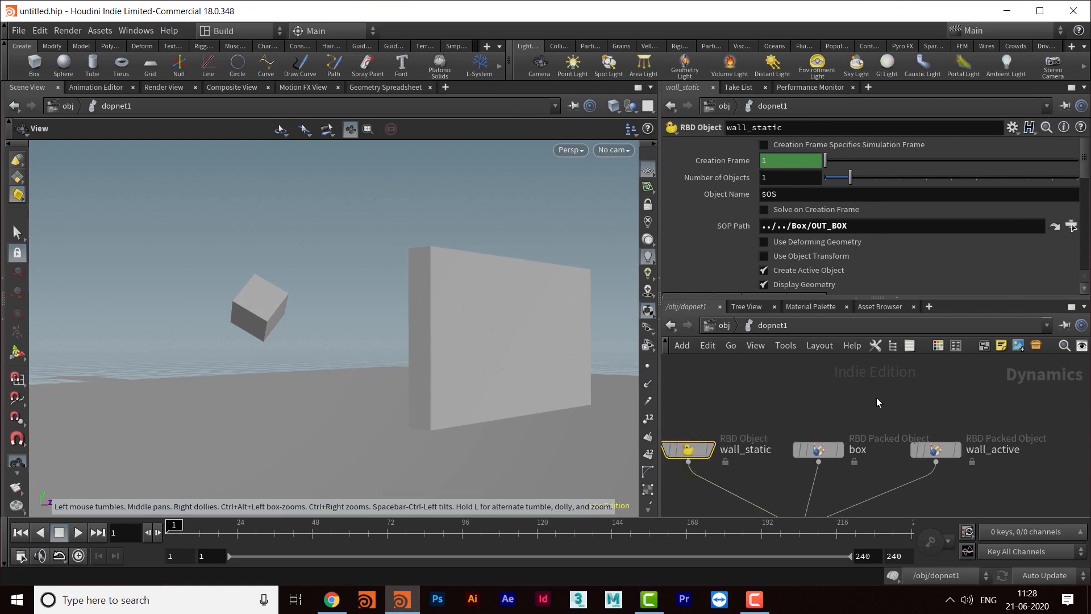
drag(842, 298, 843, 236)
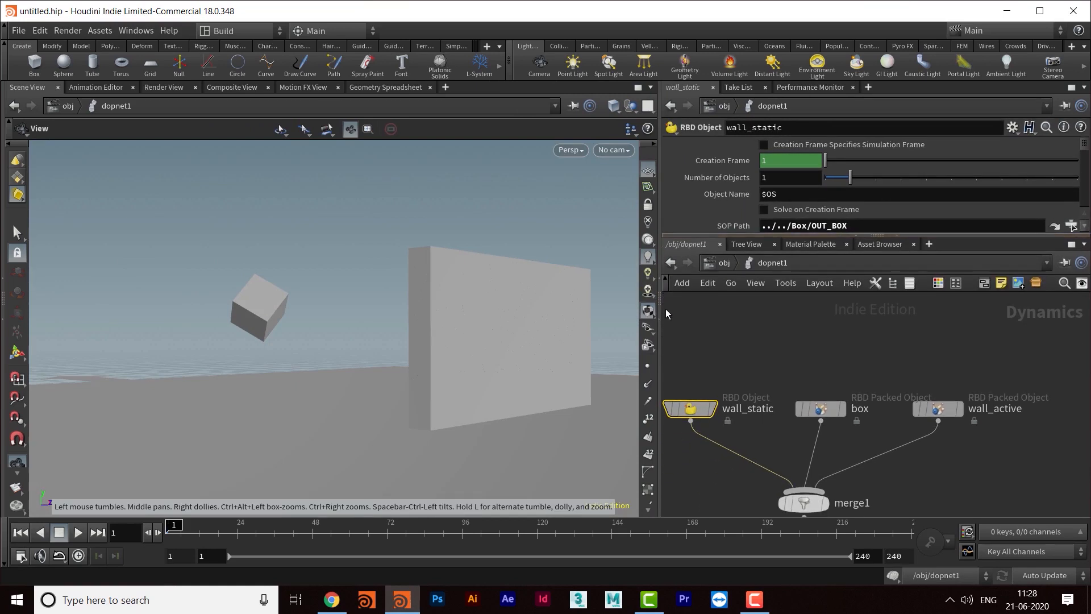
drag(661, 307, 572, 308)
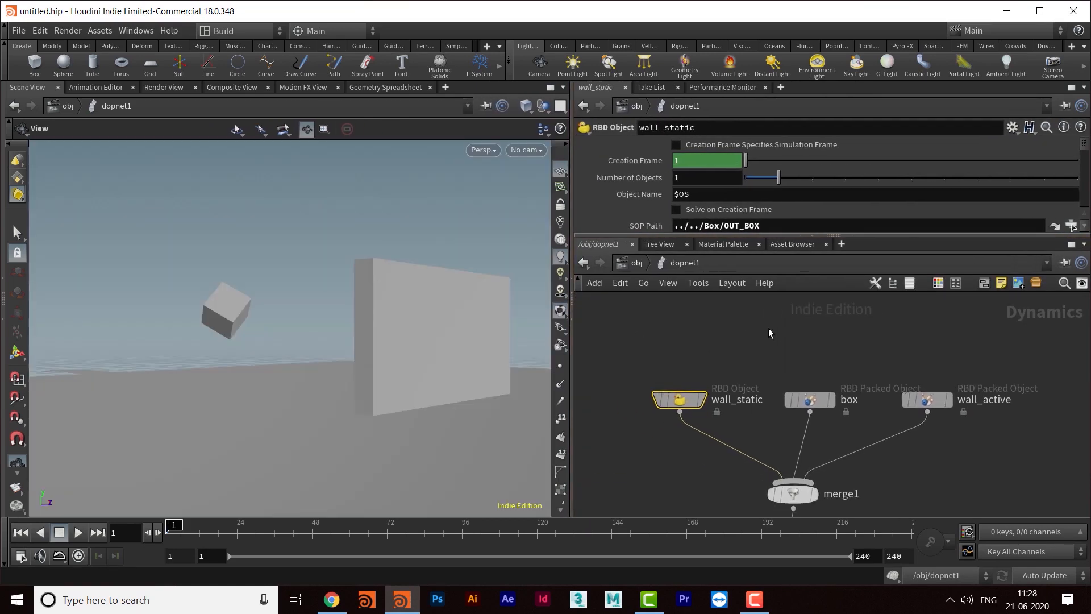
- Return to the object level and turn off the display of the Wall and Box geometry objects
click(637, 263)
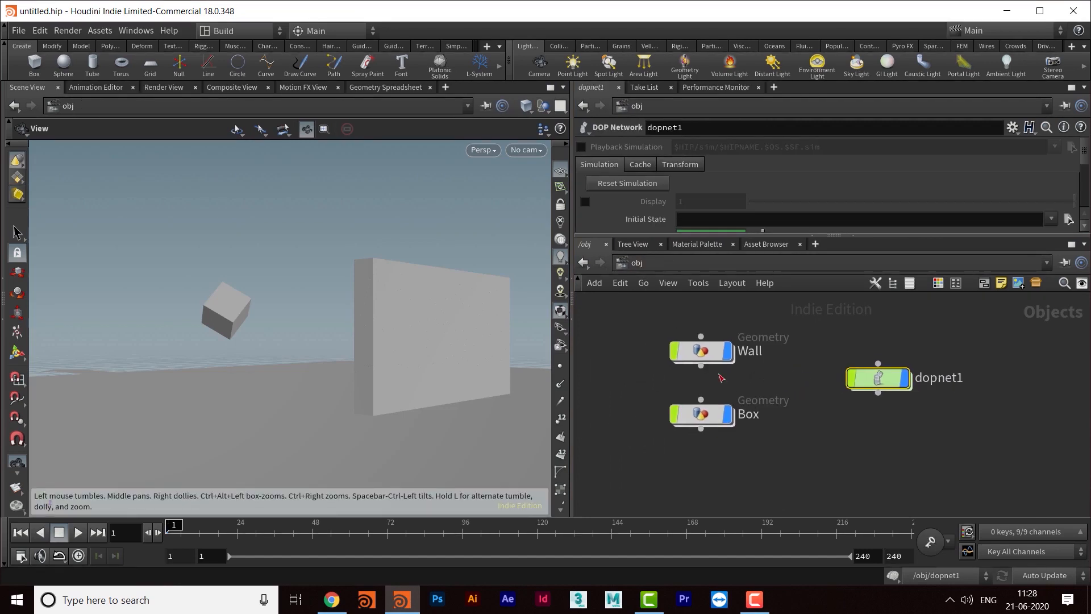
click(728, 366)
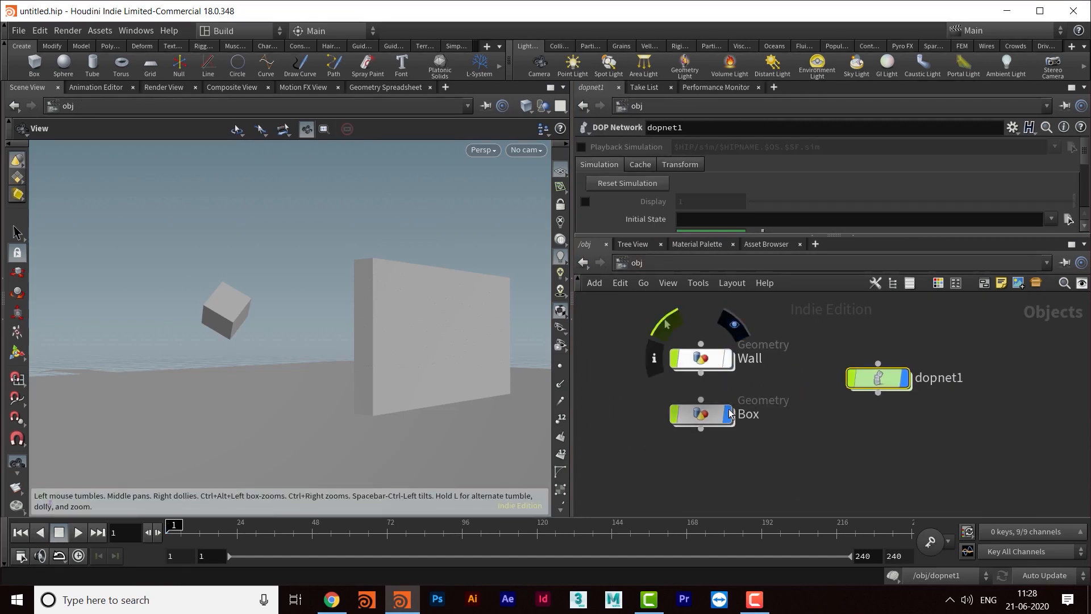
click(728, 417)
mouse_move(756, 466)
middle_down()
mouse_move(734, 462)
mouse_move(743, 454)
middle_up()
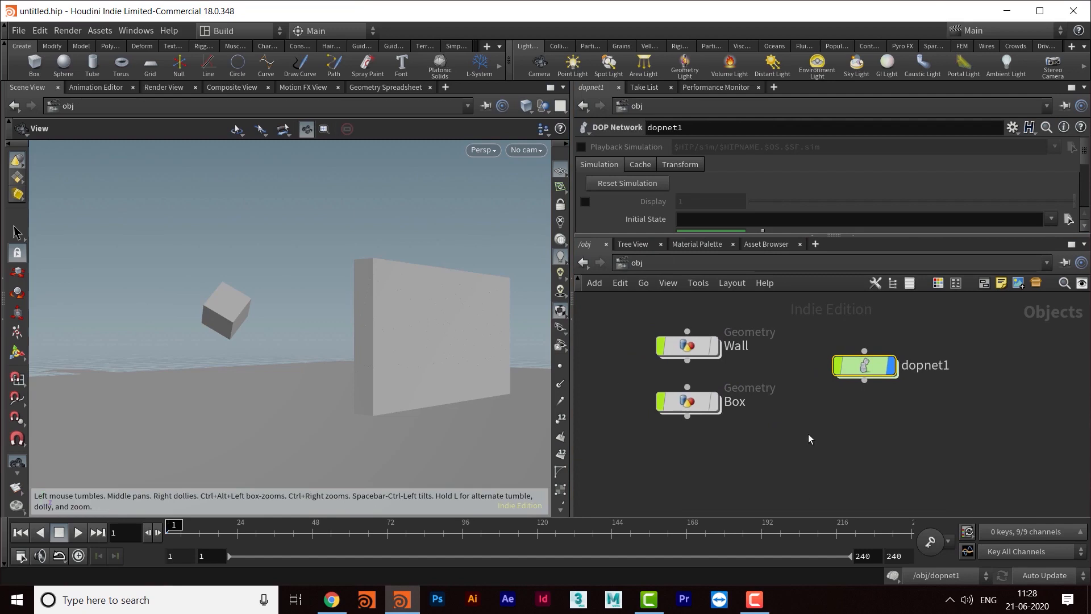
- Move dopnet1 slightly farther away from the Wall and Box nodes
middle_drag(811, 436, 769, 452)
drag(822, 386, 846, 393)
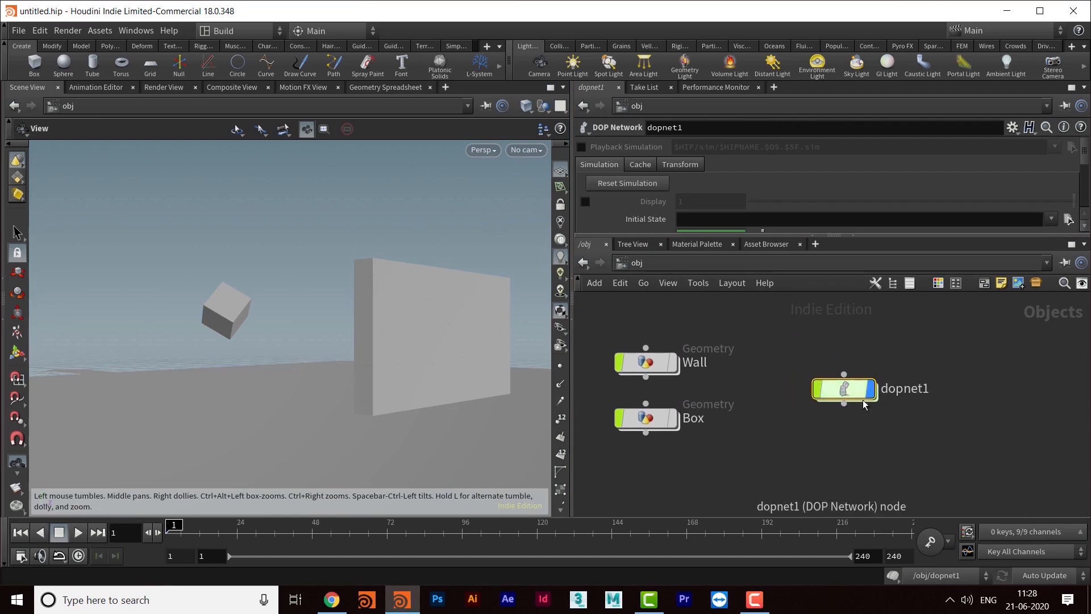
mouse_move(850, 398)
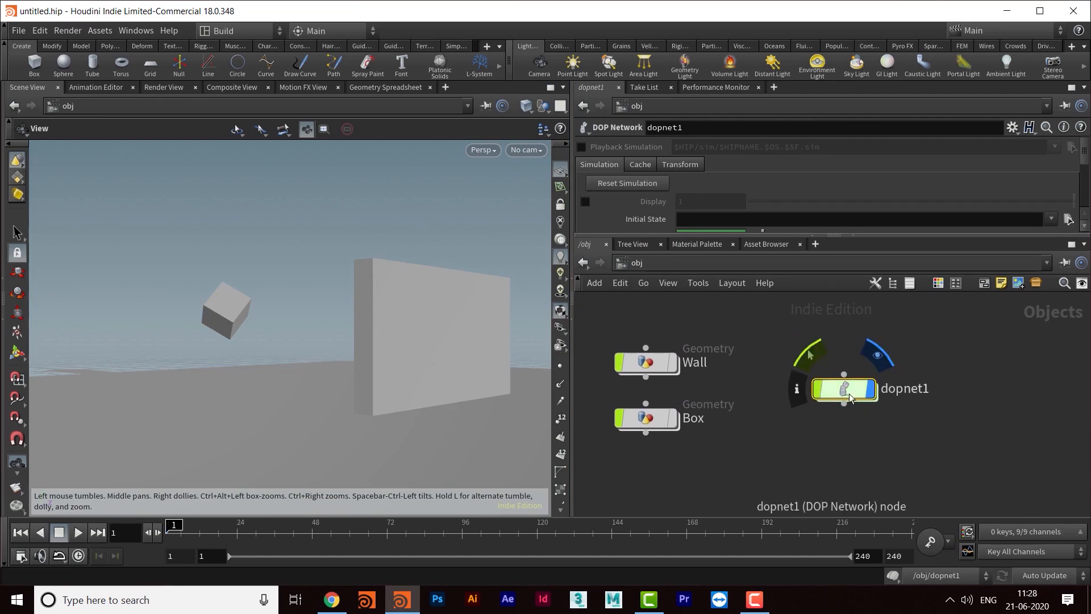
middle_drag(796, 438, 791, 435)
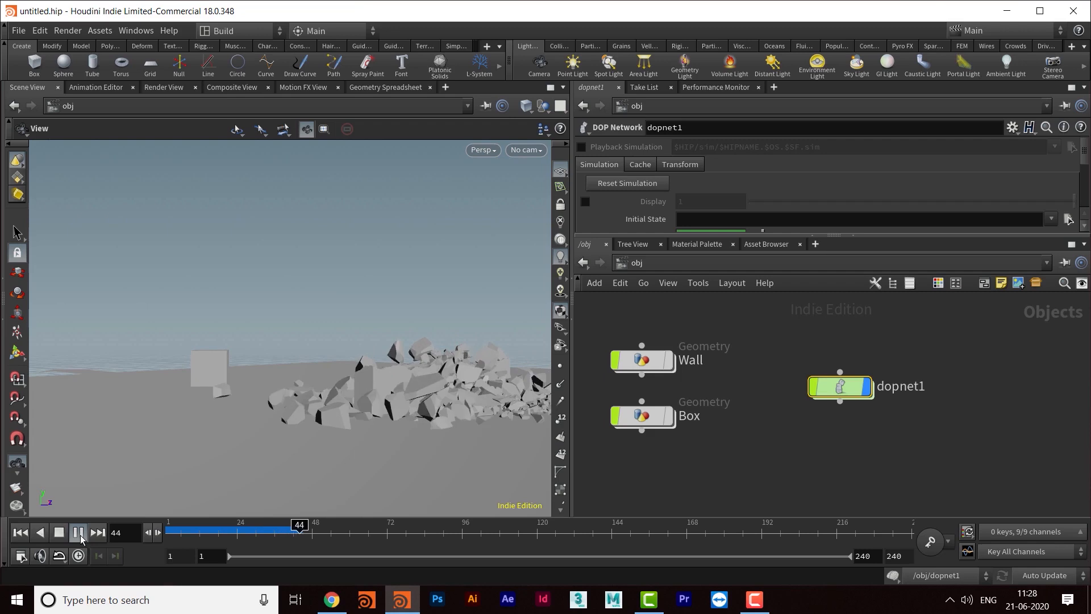
- Stop the simulation playback and examine the box and the collapsed wall pieces from several angles
key(Escape)
drag(224, 377, 310, 282)
scroll(307, 378, up, 5)
drag(253, 260, 367, 388)
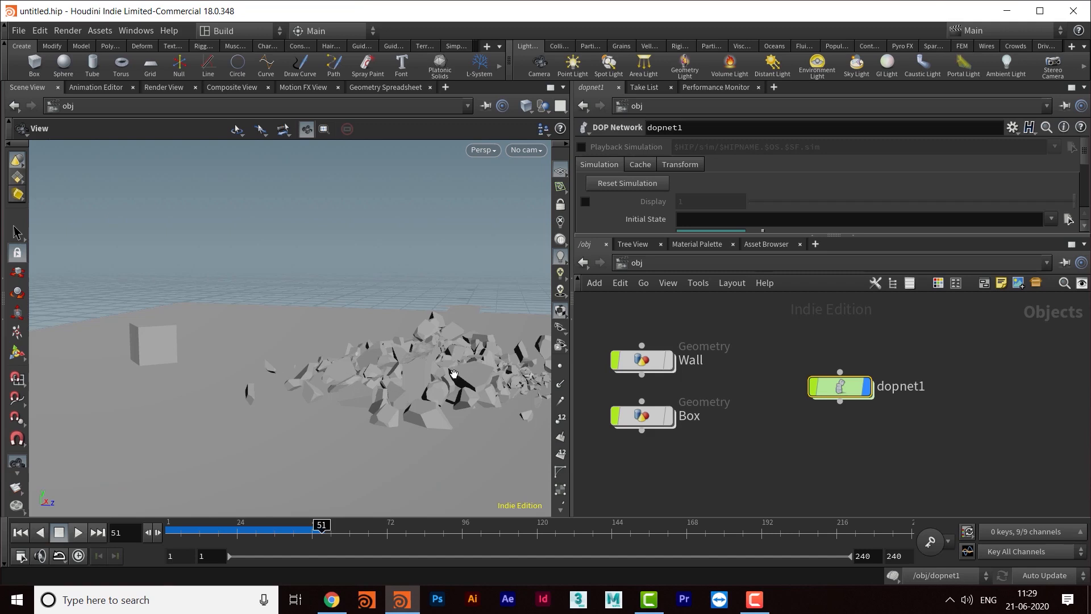
drag(453, 387, 336, 389)
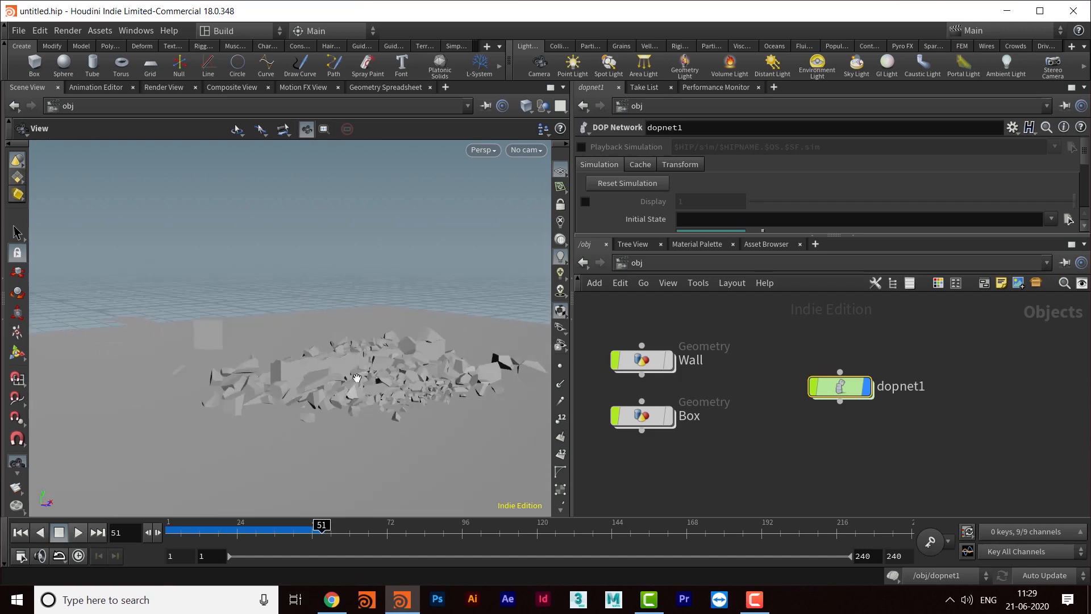
scroll(417, 345, up, 3)
scroll(418, 345, up, 3)
drag(390, 347, 365, 378)
- Go inside the Wall object and move the OUT_WALL null farther below assemble1
middle_drag(742, 425, 773, 446)
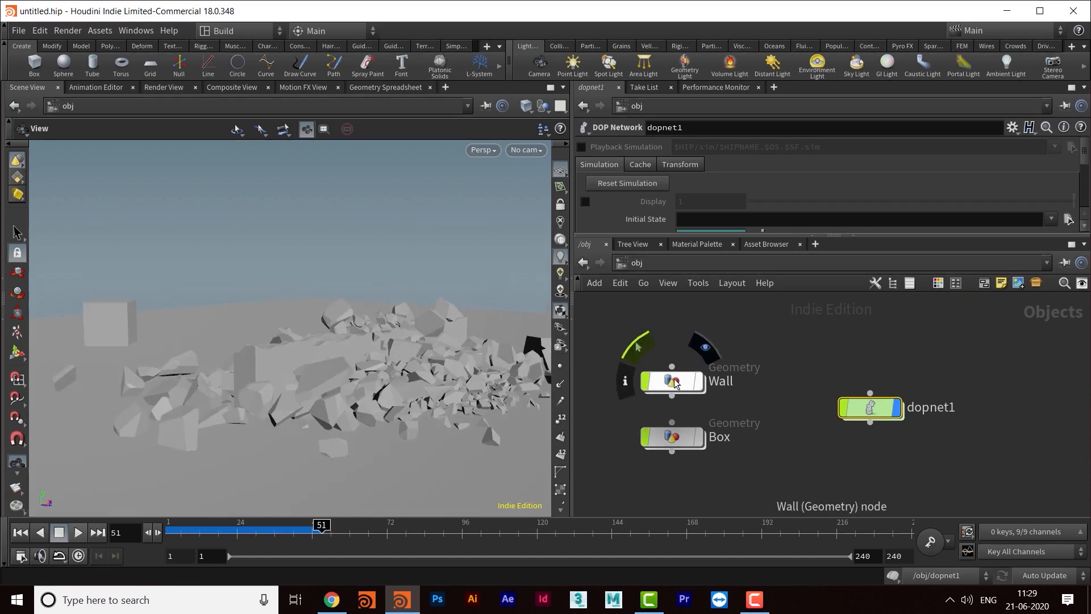
double_click(675, 382)
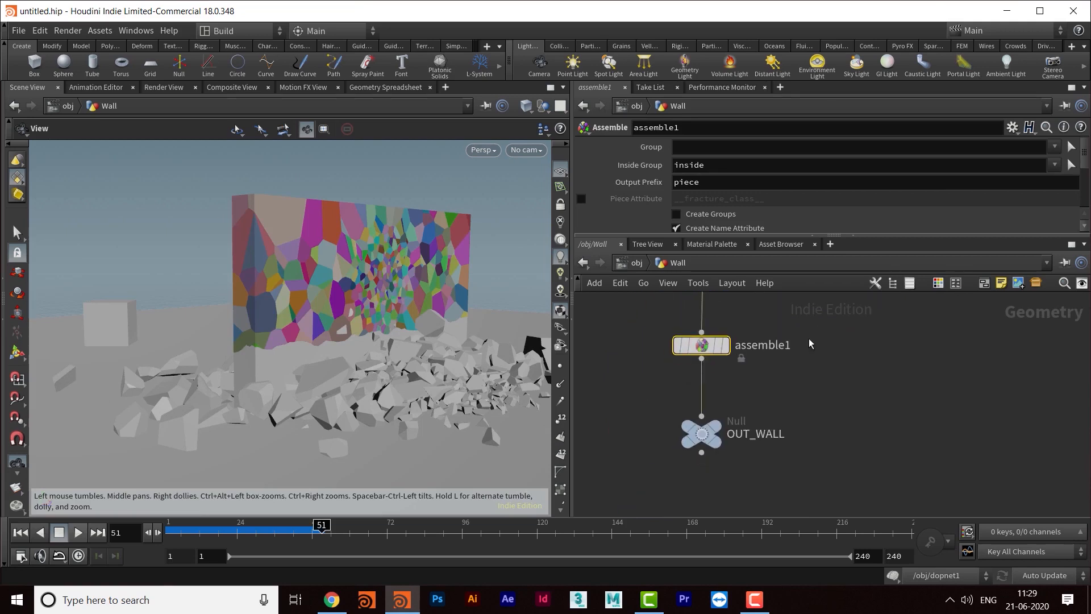
middle_drag(809, 343, 810, 334)
drag(702, 433, 703, 495)
middle_drag(774, 425, 754, 463)
- Add a Connect Adjacent Pieces node beside the wall's node chain and feed it from the assemble1 output
click(809, 405)
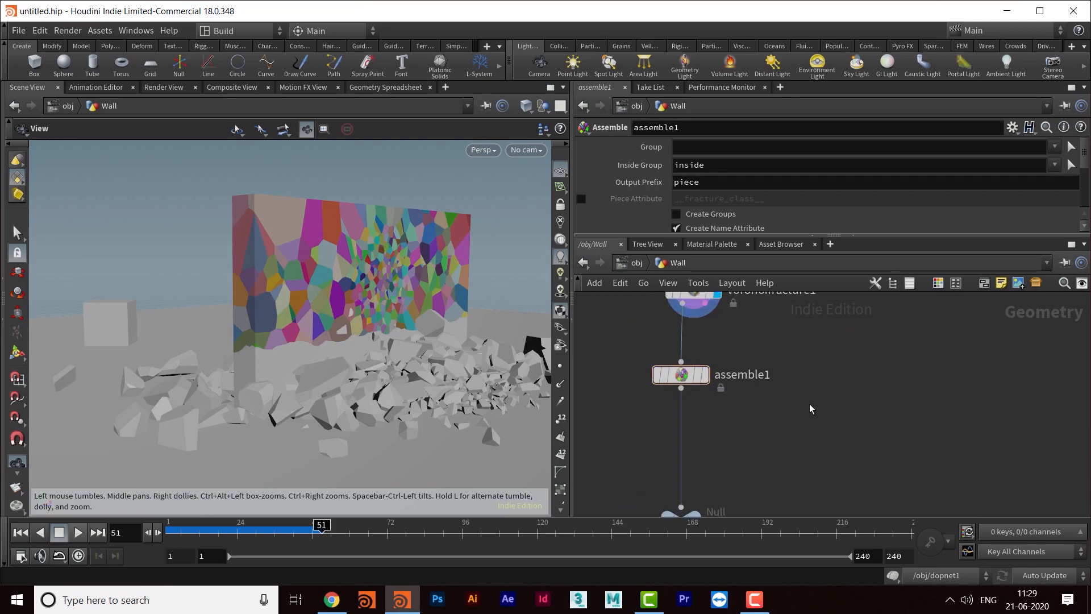
key(Tab)
text(connect)
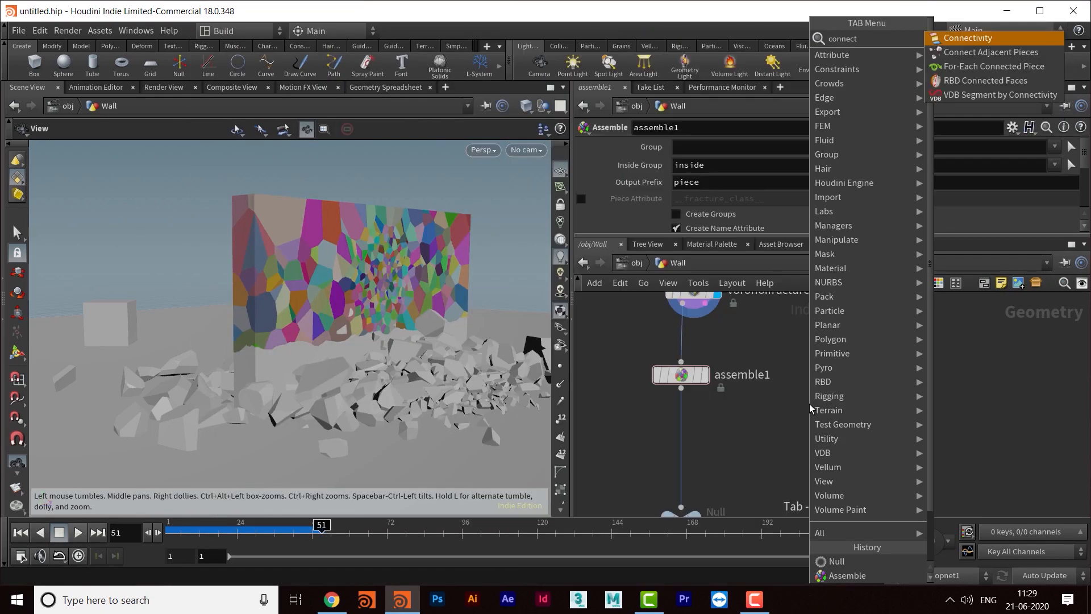
key(Down)
key(Return)
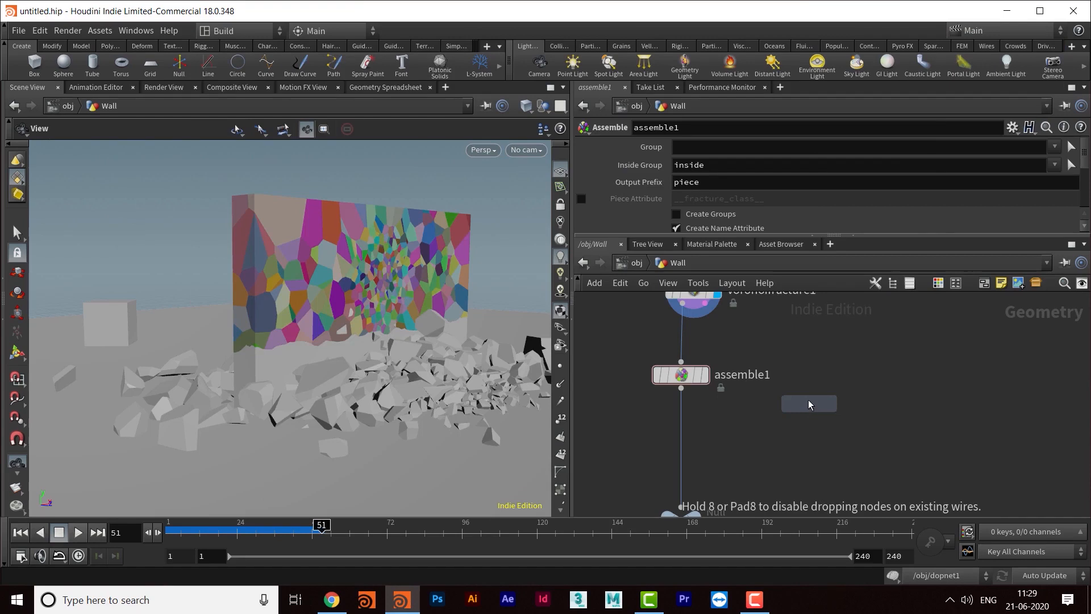
click(805, 450)
middle_drag(805, 450, 737, 448)
drag(612, 386, 798, 433)
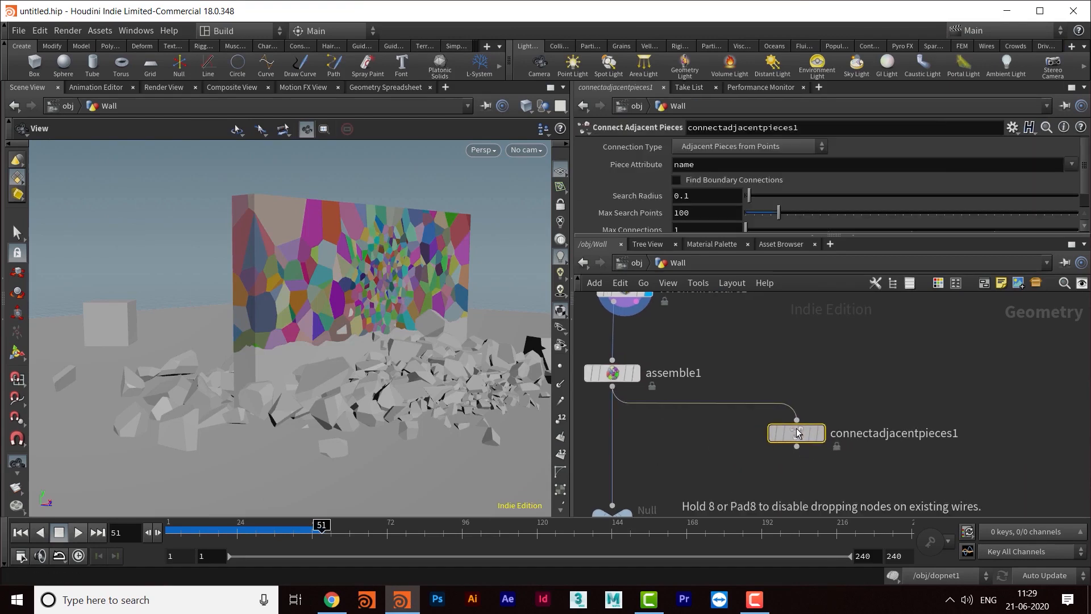
- Add an Attribute Create node below connectadjacentpieces1, wire it to that node's output and display its result
drag(717, 236, 721, 278)
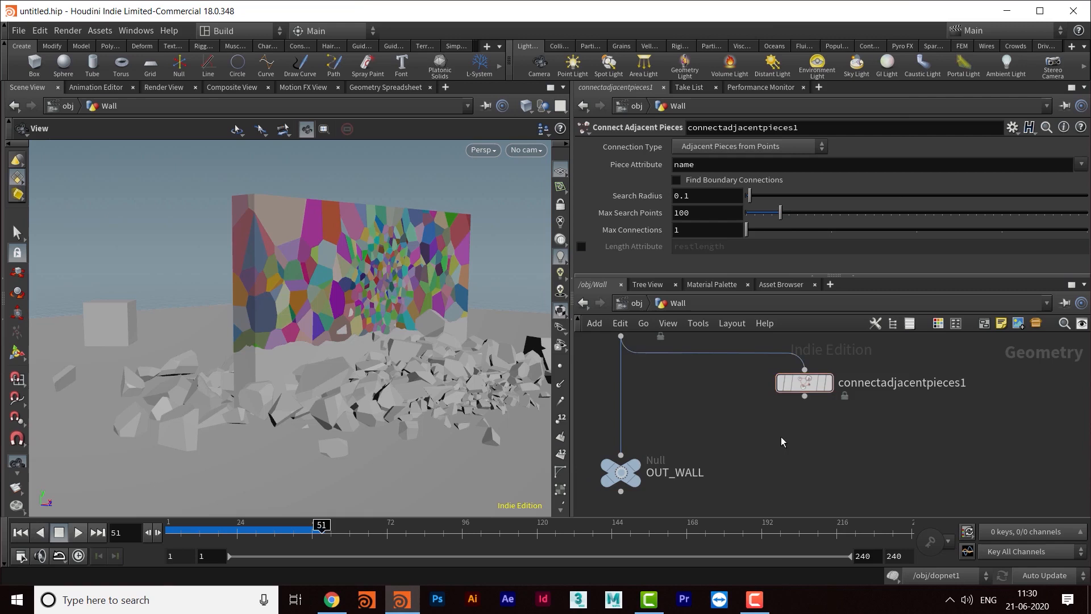
key(Tab)
mouse_move(776, 453)
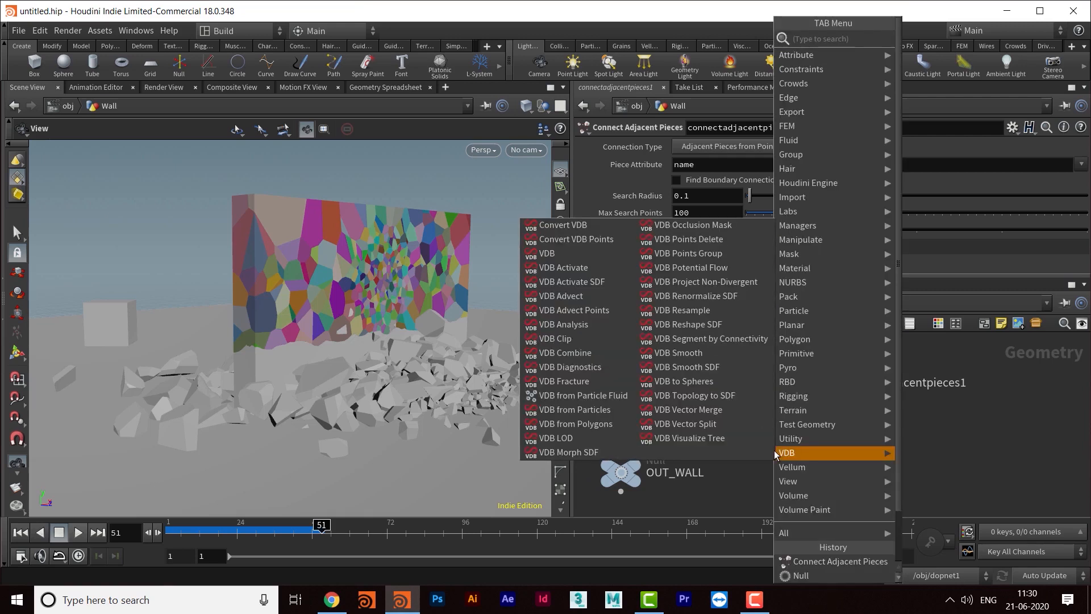
text(attric)
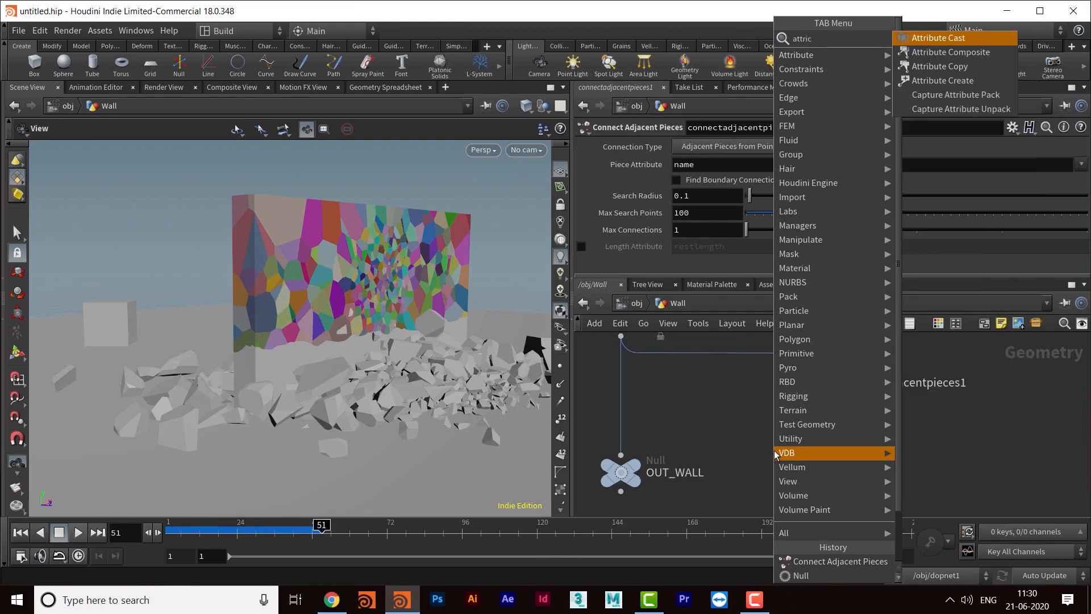
key(Down)
key(Down)
key(Down)
key(Return)
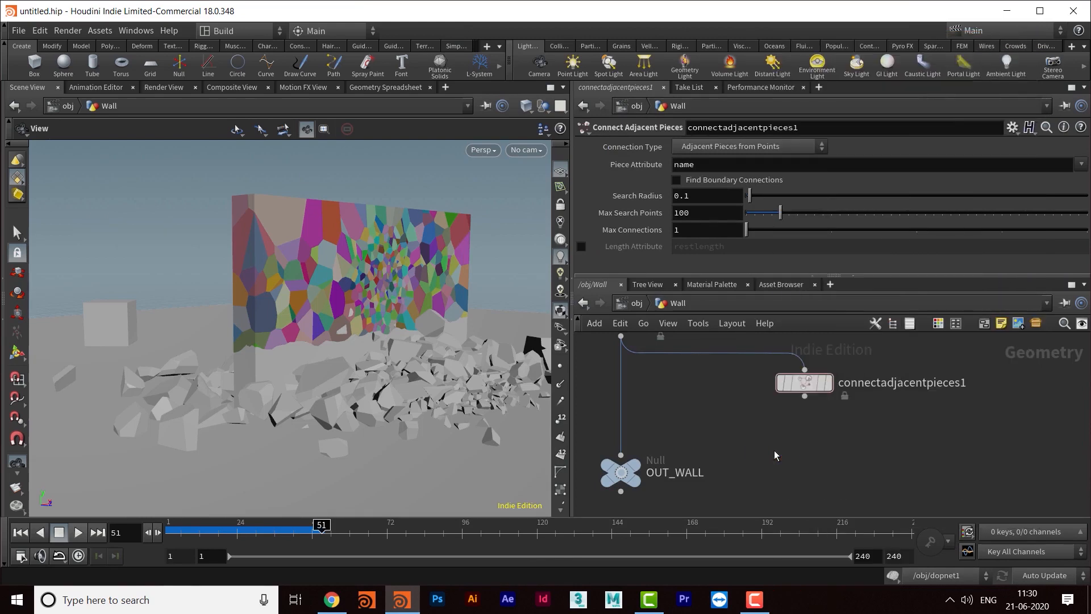
click(790, 449)
middle_drag(802, 490, 696, 447)
drag(683, 410, 699, 437)
drag(698, 354, 704, 422)
middle_drag(724, 467, 770, 496)
- Review the Attribute Create parameters and check the node information of connectadjacentpieces1
mouse_move(777, 458)
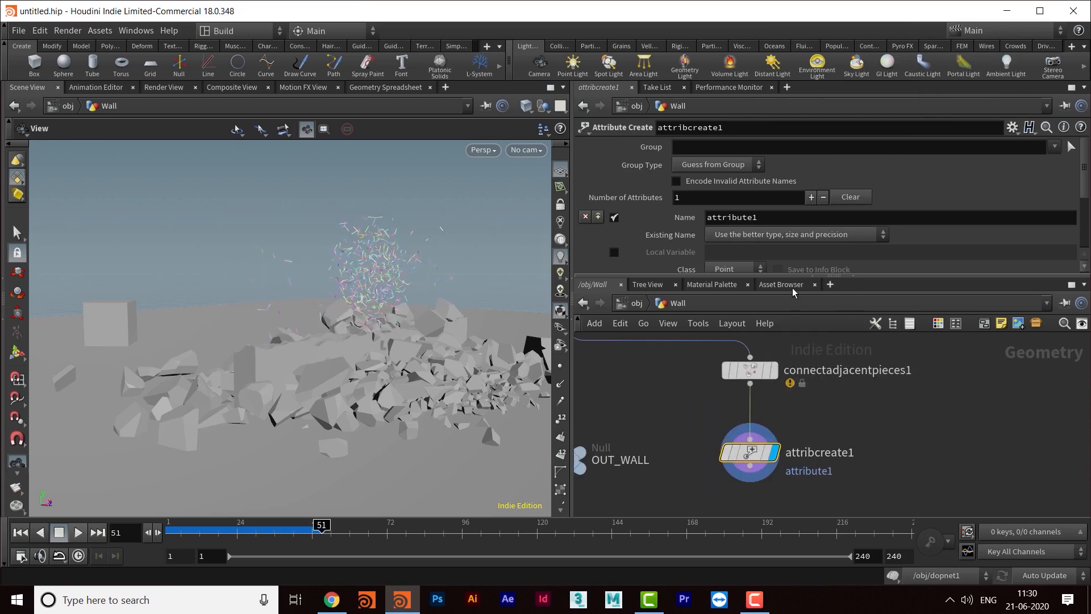
drag(793, 277, 820, 370)
drag(763, 218, 632, 232)
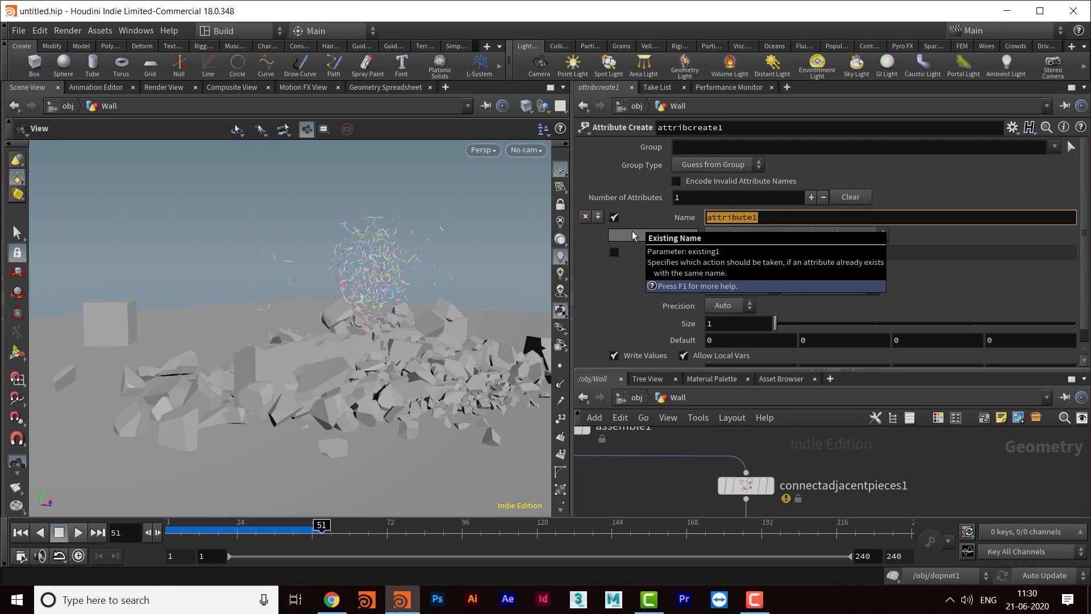
click(632, 233)
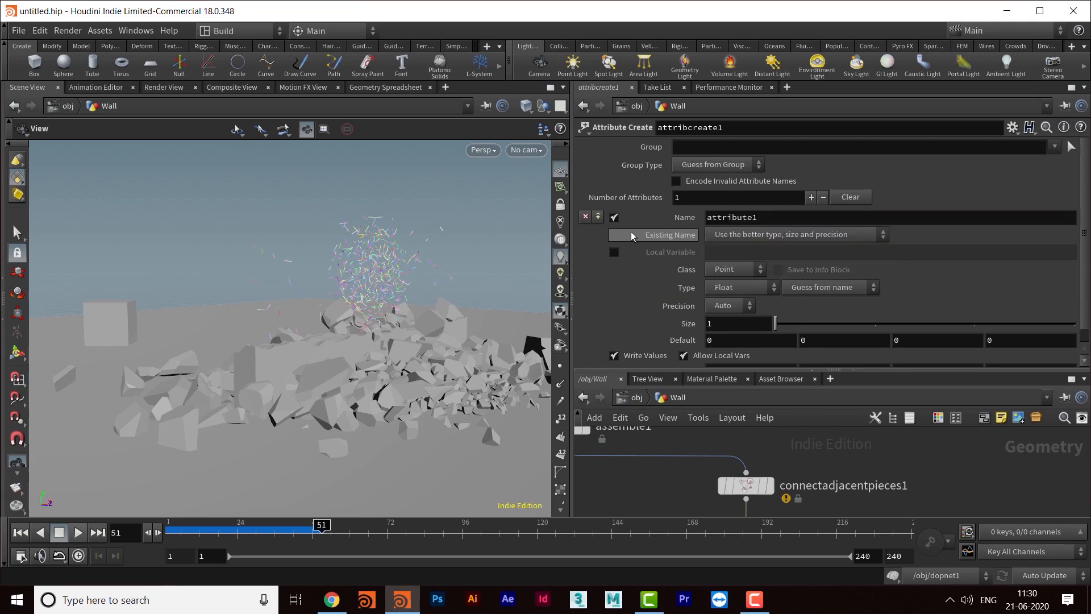
middle_click(747, 488)
middle_drag(809, 454, 863, 453)
drag(787, 373, 787, 254)
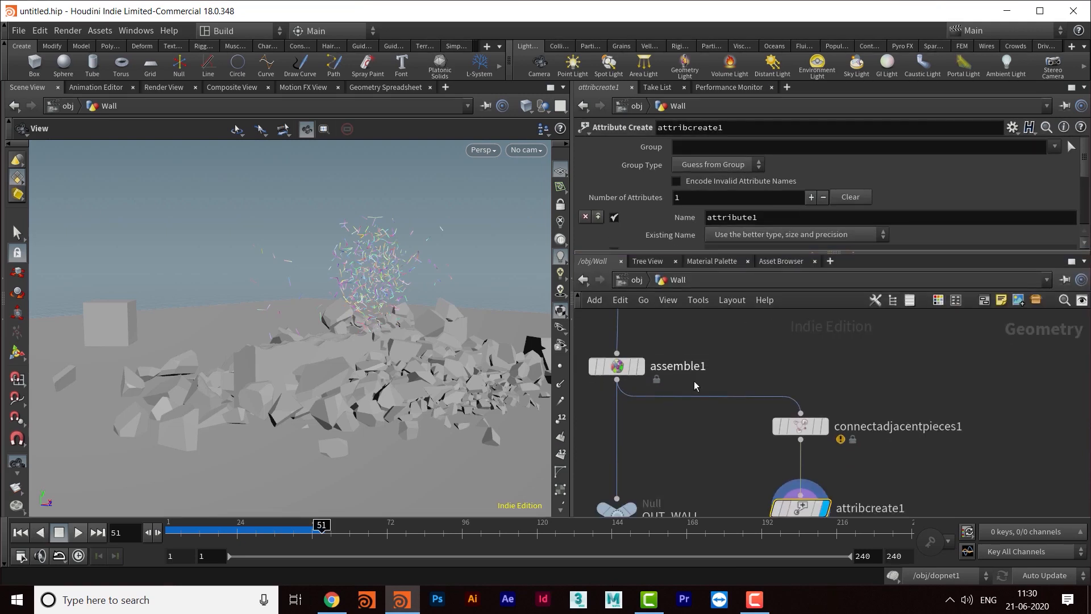
- Set the Transfer Attributes of assemble1 to name
middle_drag(624, 369, 632, 429)
click(633, 429)
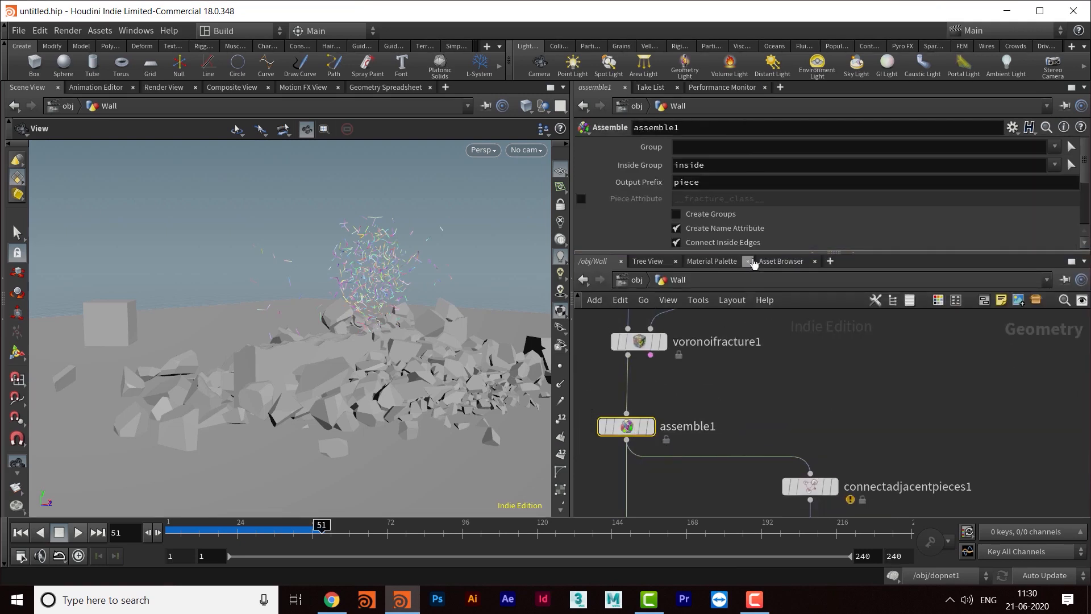
drag(746, 254, 743, 321)
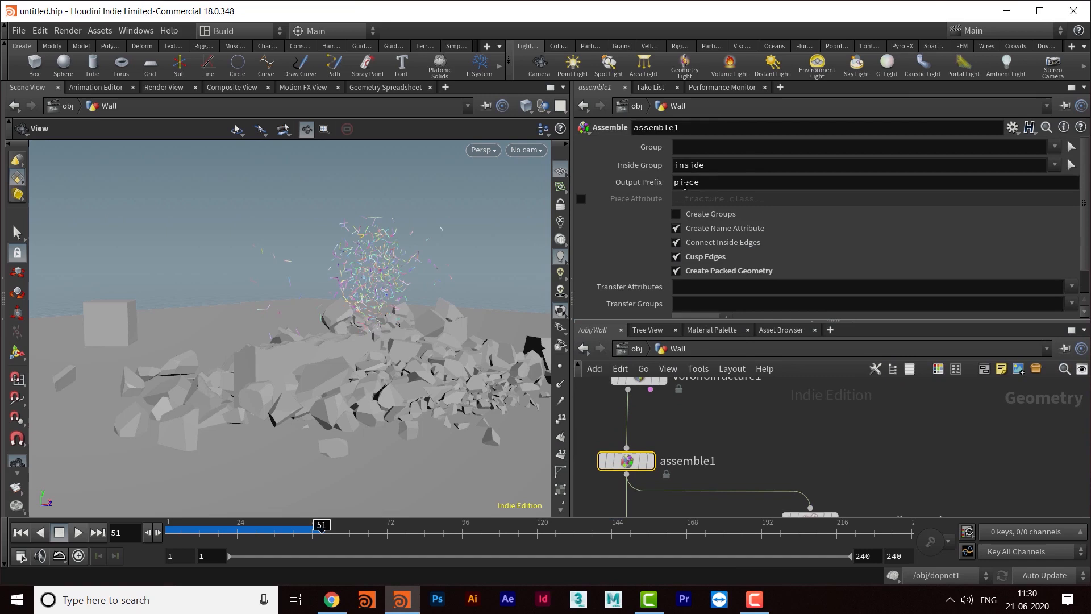
drag(657, 186, 641, 186)
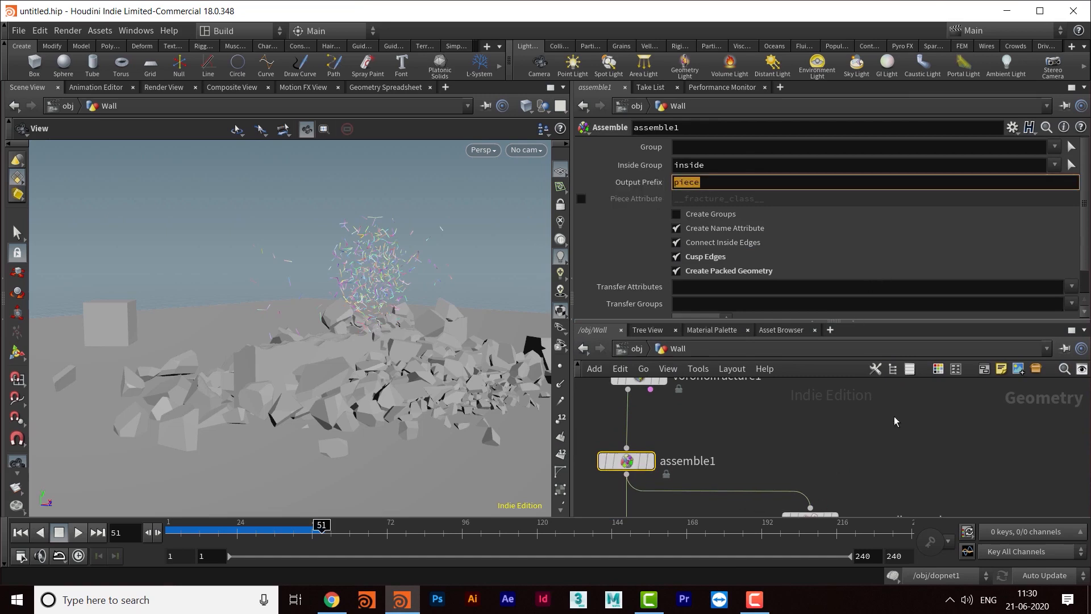
middle_drag(895, 421, 872, 432)
drag(1083, 215, 1081, 258)
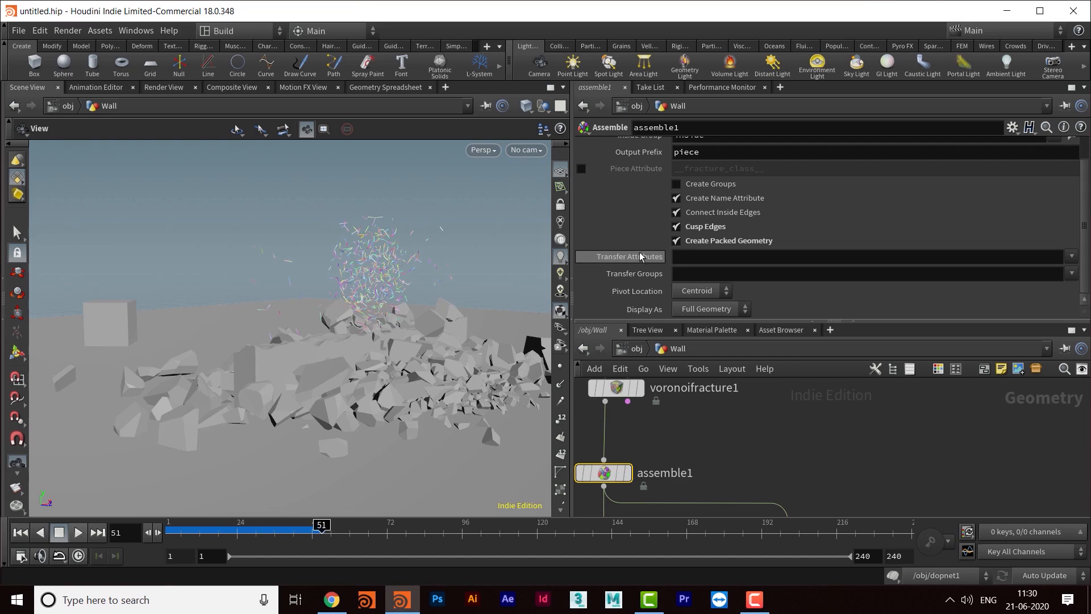
click(1071, 256)
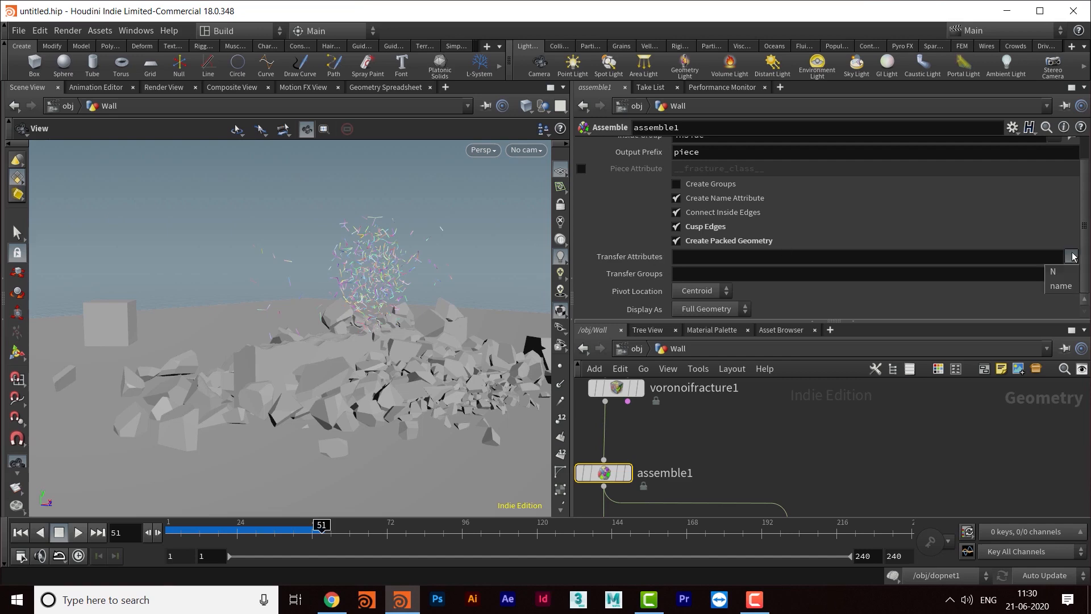
click(825, 444)
click(787, 464)
middle_drag(780, 466, 818, 410)
click(1071, 258)
click(1058, 286)
- Check the node information of connectadjacentpieces1 and name the attribute in attribcreate1 constraint_name
middle_drag(873, 430, 881, 390)
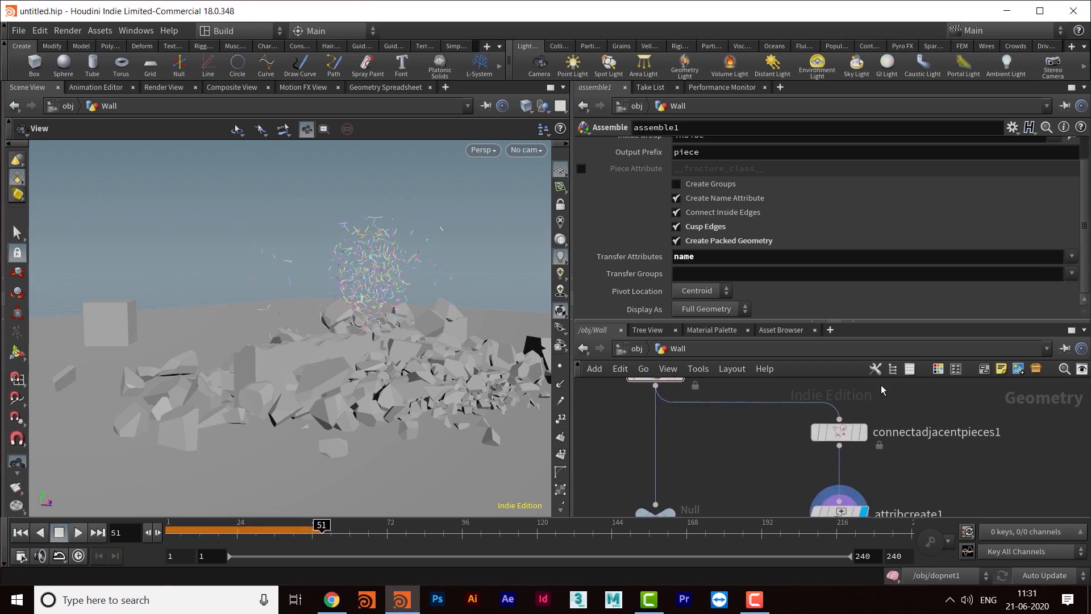
middle_drag(791, 477, 686, 465)
middle_click(743, 425)
middle_drag(889, 417, 921, 379)
mouse_move(895, 500)
middle_down()
mouse_move(890, 449)
mouse_move(894, 458)
middle_up()
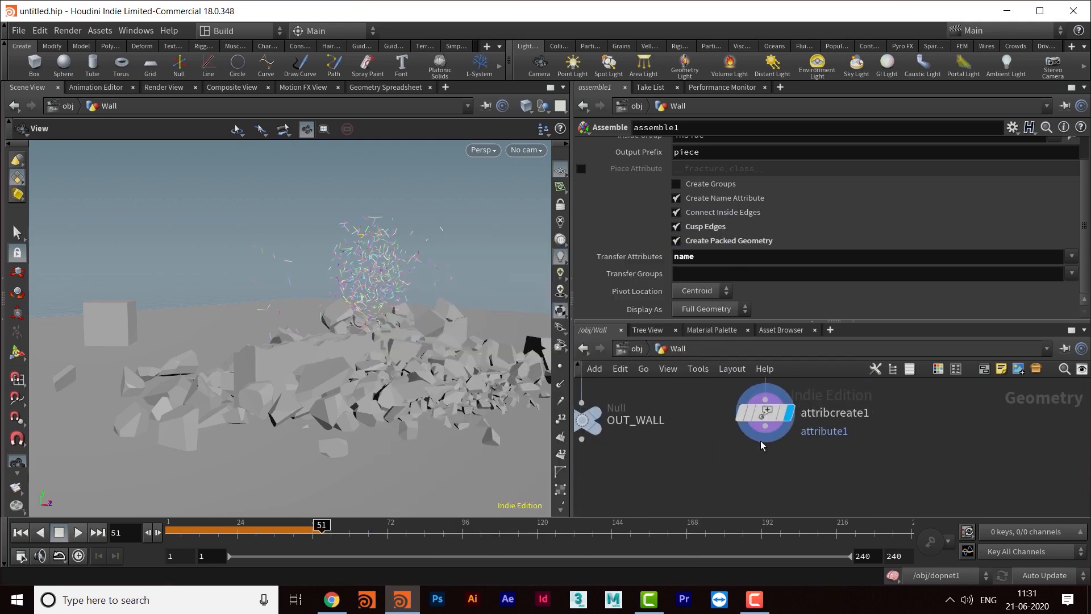
click(790, 415)
middle_drag(849, 382, 854, 425)
double_click(773, 215)
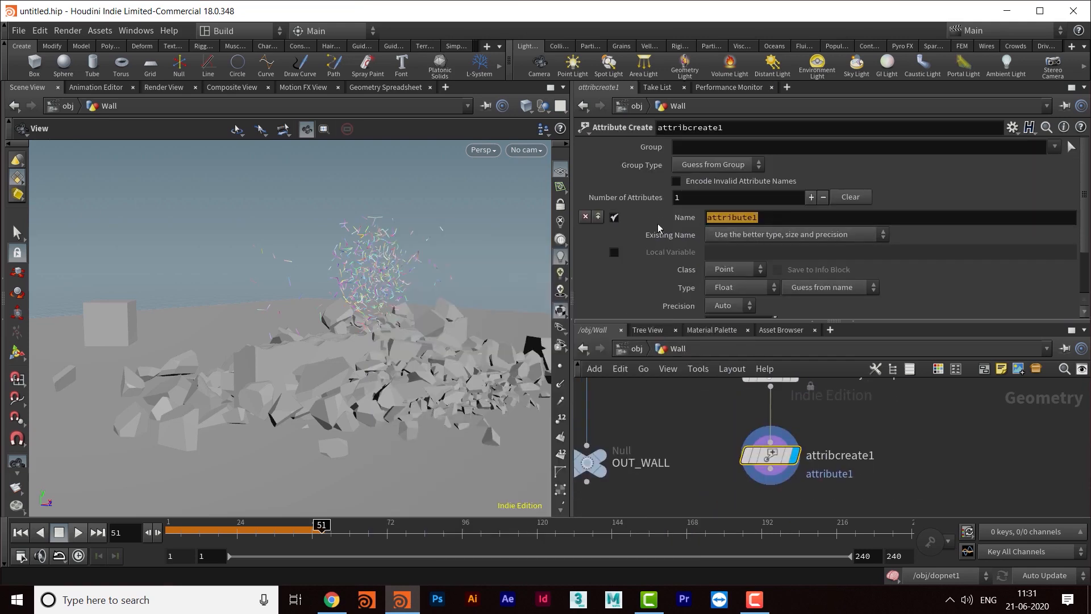
text(constraint_nam)
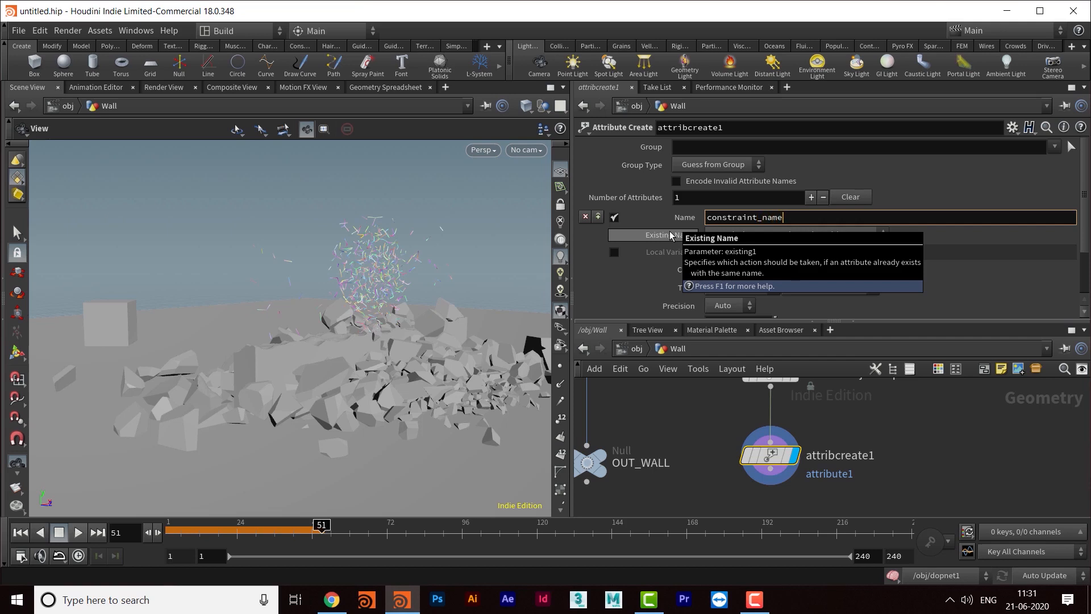
key(Return)
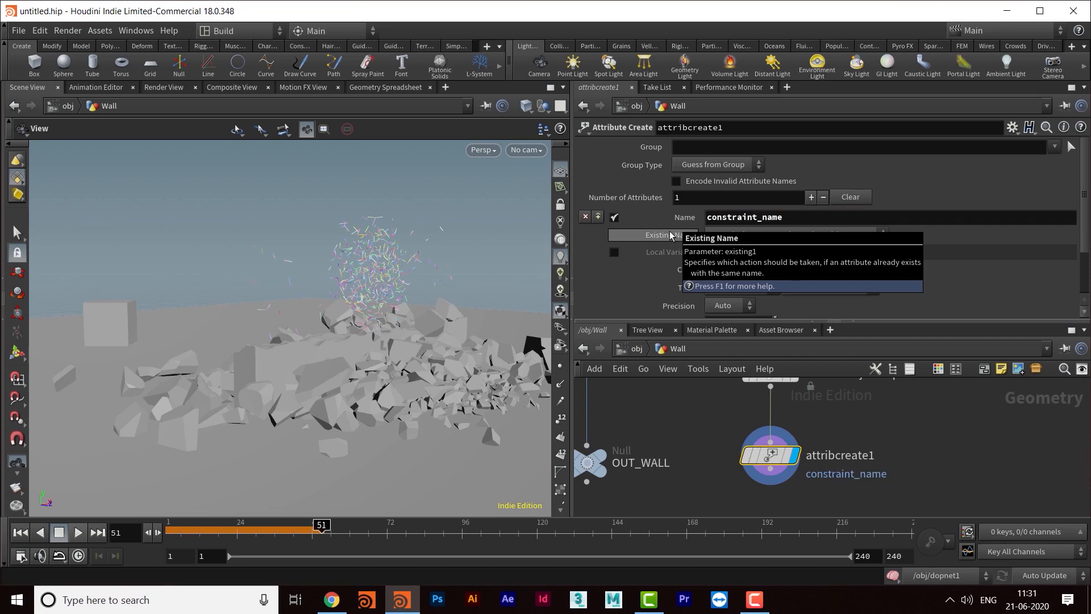
- Set the Search Radius of connectadjacentpieces1 to .5 and view the connection lines from the front of the wall
drag(344, 290, 292, 329)
middle_drag(824, 390, 816, 464)
click(764, 447)
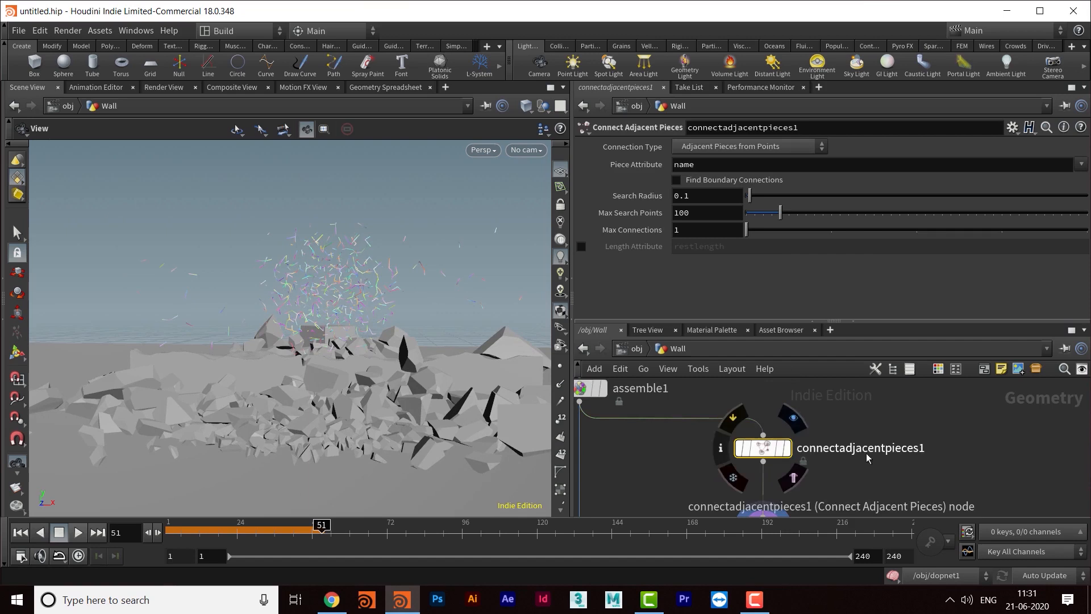
double_click(676, 193)
text(.5)
key(Return)
drag(424, 229, 264, 295)
drag(343, 310, 296, 323)
drag(347, 348, 330, 329)
- Set the Max Connections of connectadjacentpieces1 to 8
mouse_move(621, 232)
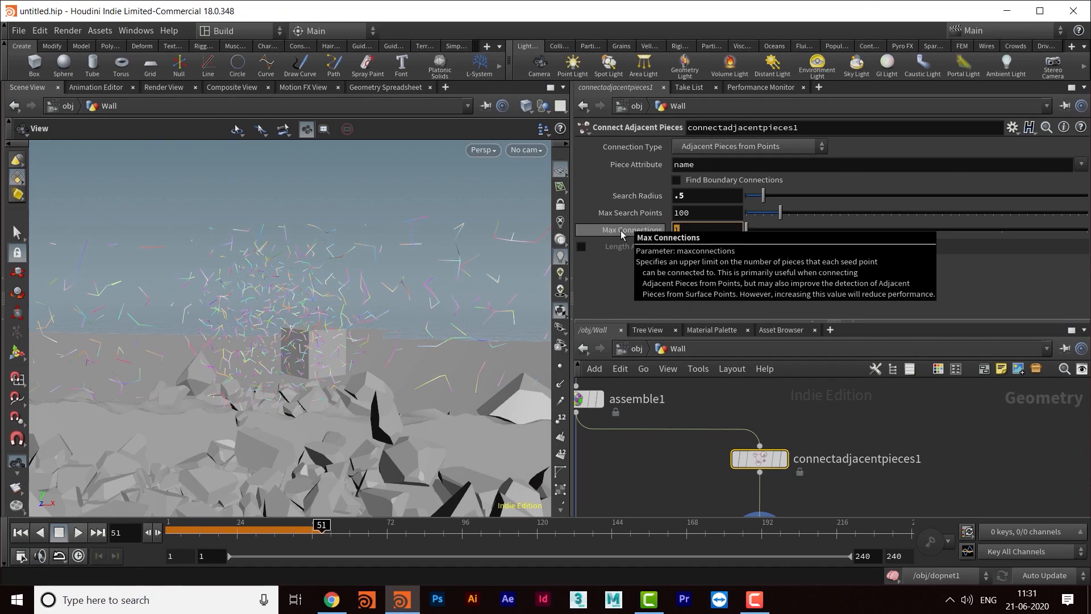
key(Return)
drag(267, 256, 307, 259)
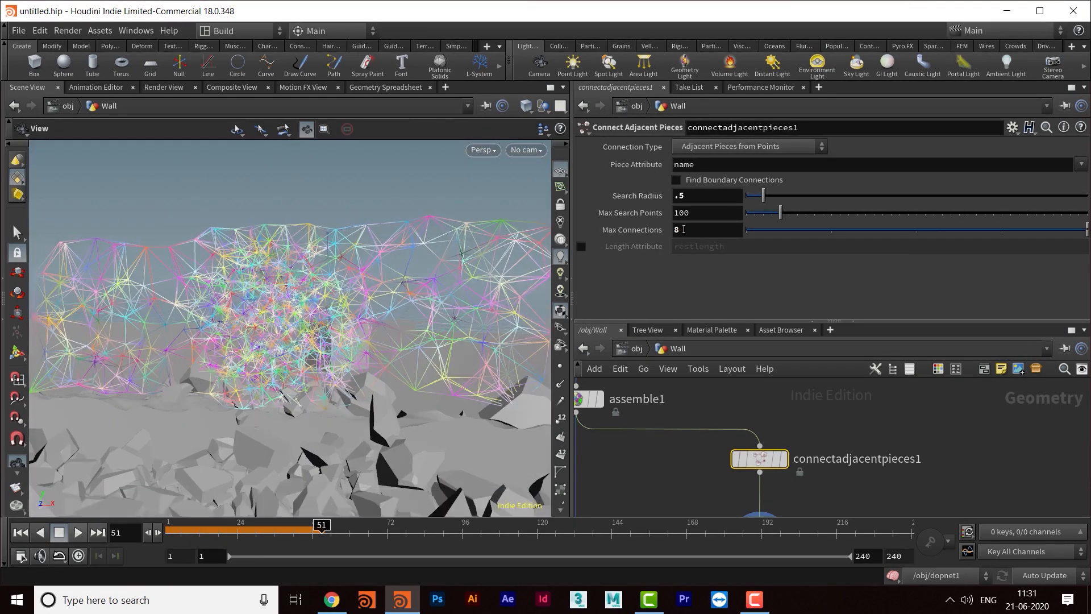
- Set the Max Connections of connectadjacentpieces1 to 5 and view the resulting connection lines
drag(683, 231, 652, 228)
text(5)
key(Return)
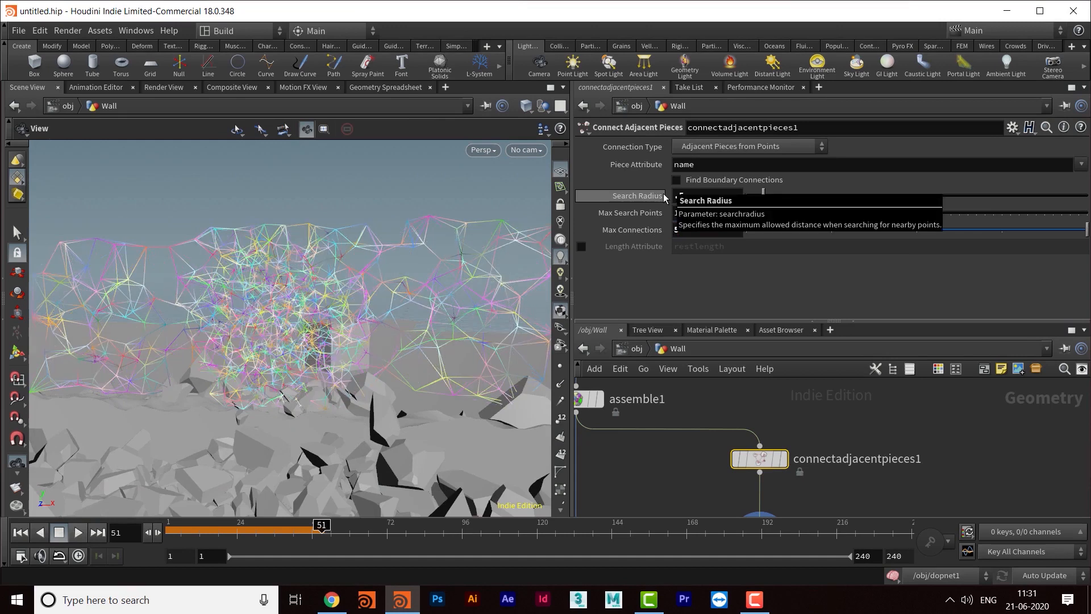
drag(367, 313, 352, 332)
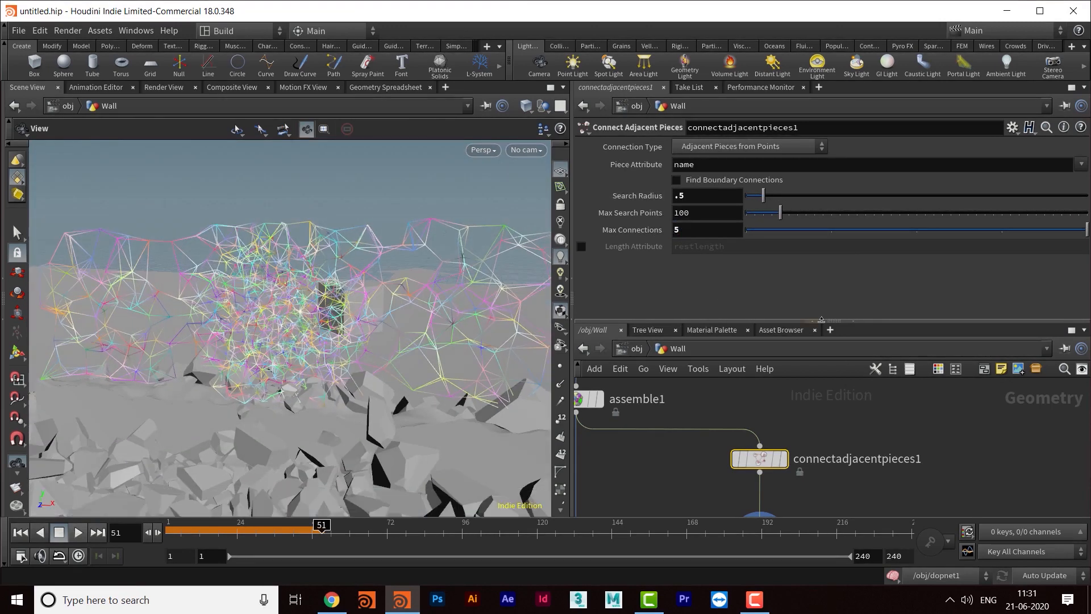
- Set the Class of the constraint_name attribute in attribcreate1 to Primitive
drag(822, 320, 821, 256)
middle_drag(864, 441, 881, 307)
middle_drag(816, 413, 799, 441)
click(758, 374)
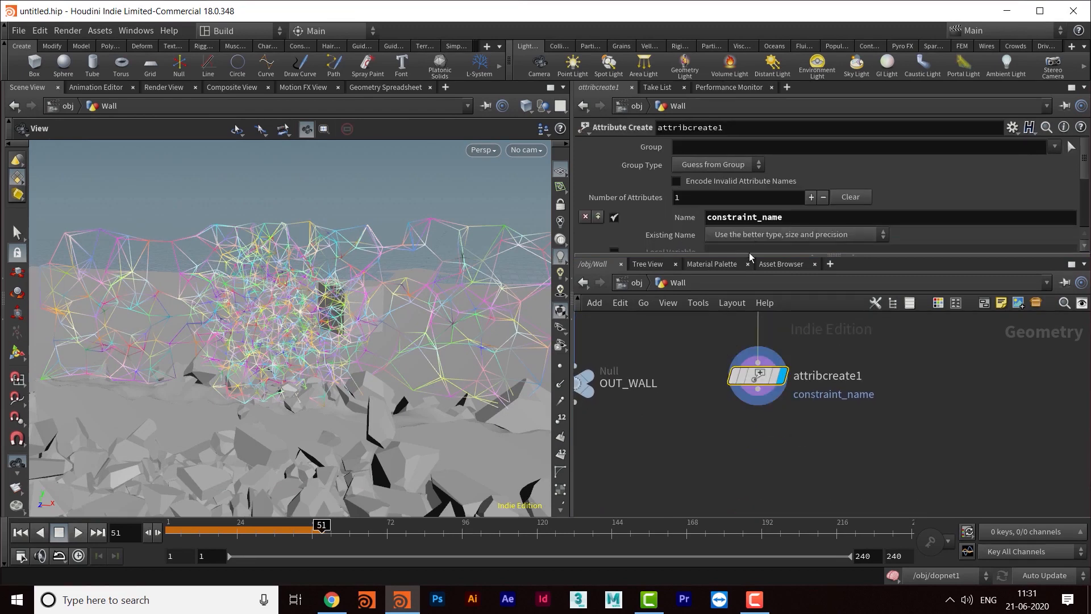
drag(749, 255, 749, 383)
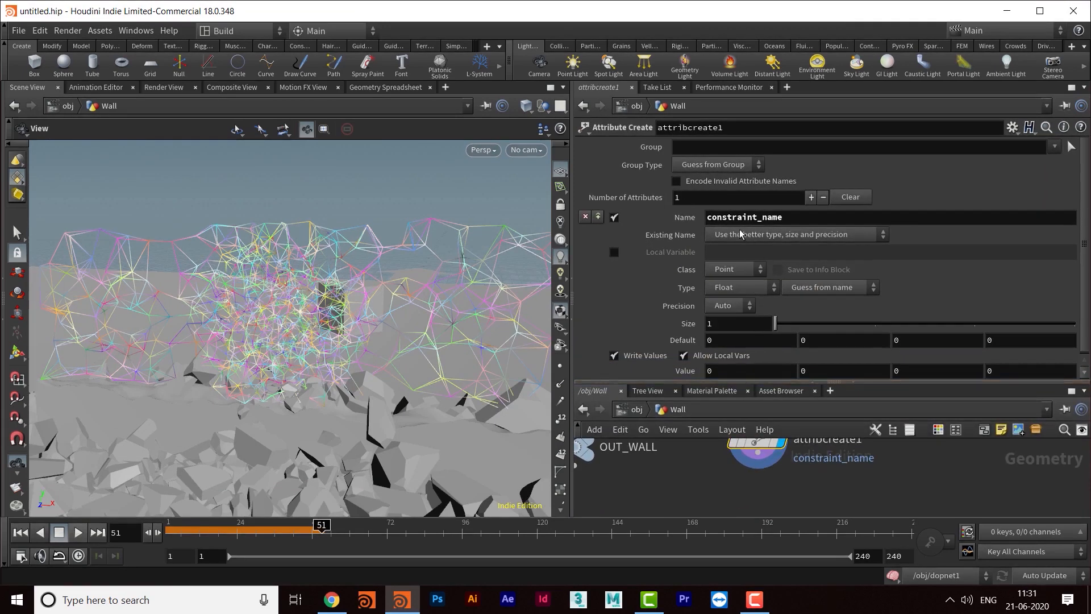
double_click(787, 219)
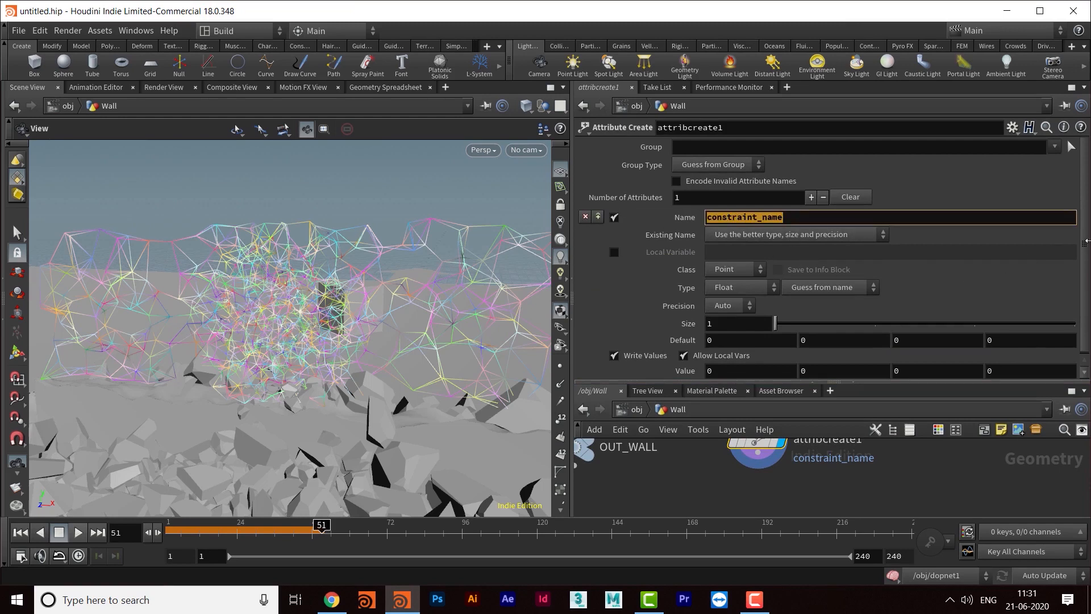
drag(1086, 238, 1086, 245)
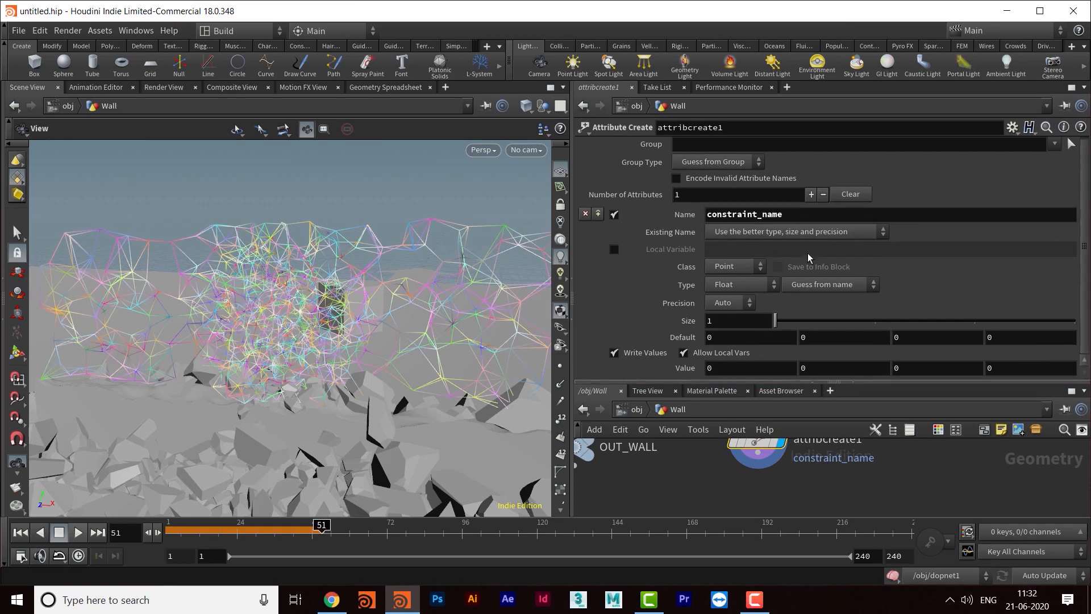
click(735, 267)
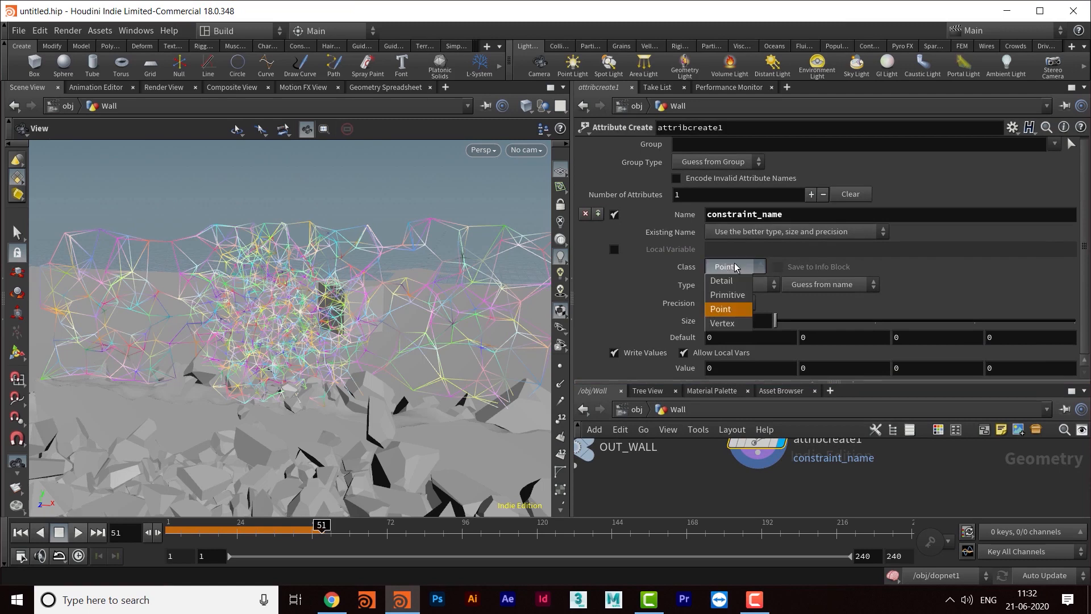
click(731, 293)
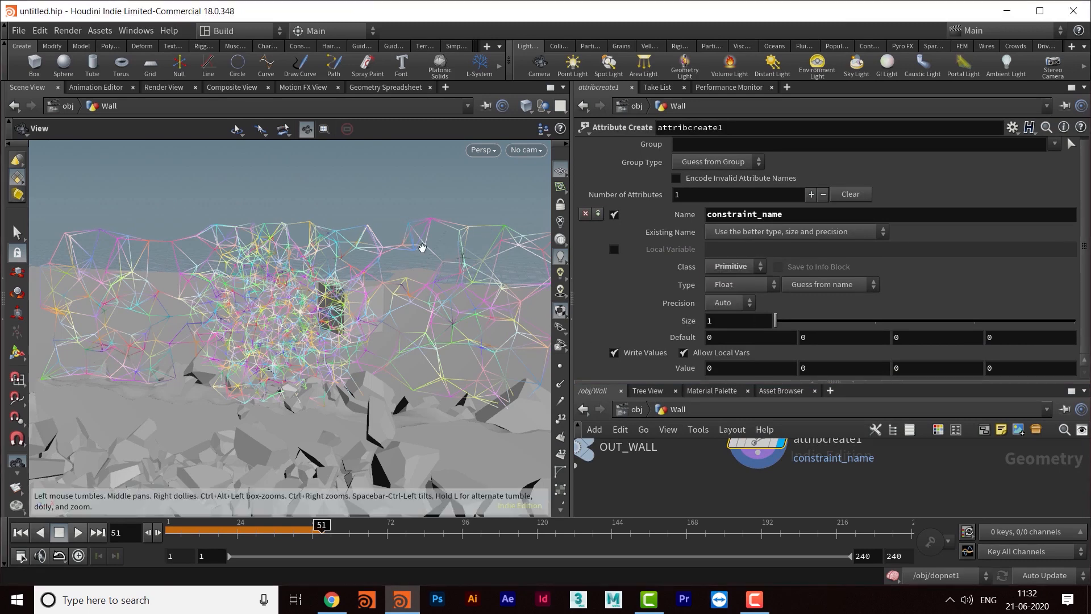
- Set the constraint_name attribute's Type to String and its string value to glue
click(738, 283)
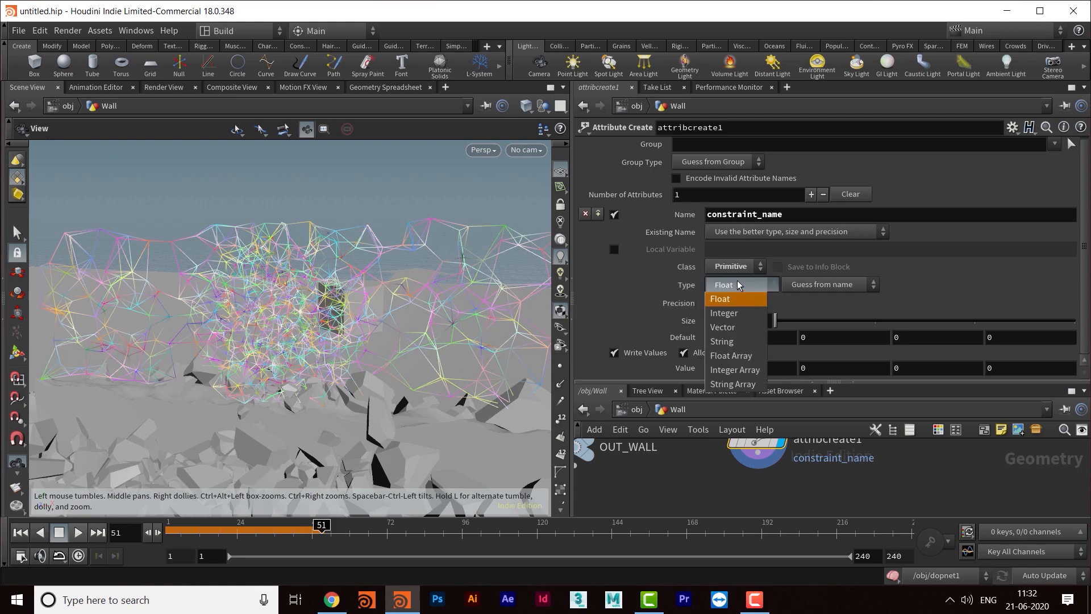
click(734, 341)
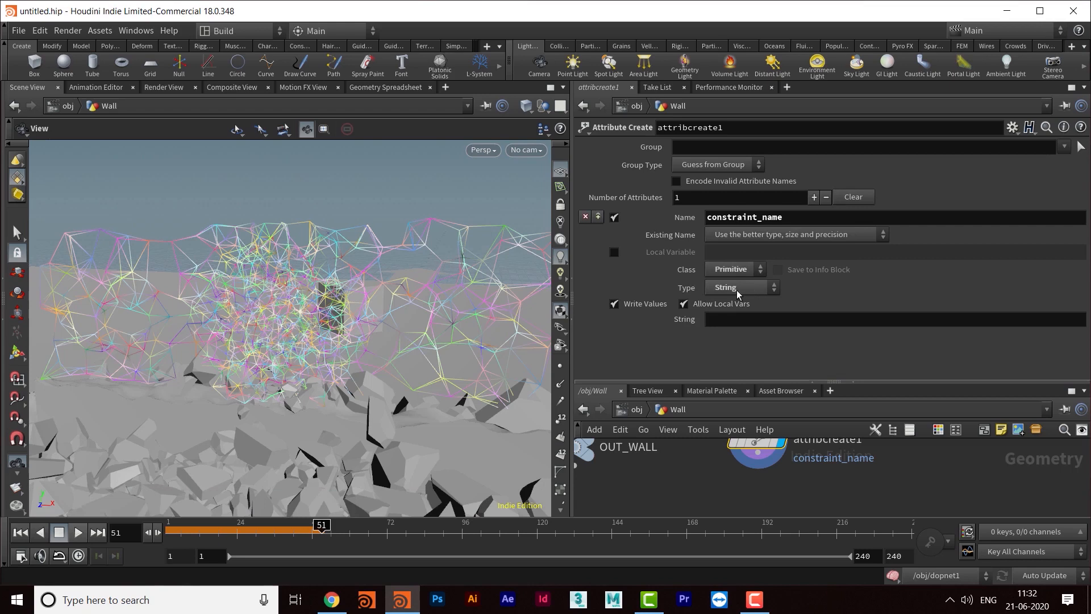
click(750, 320)
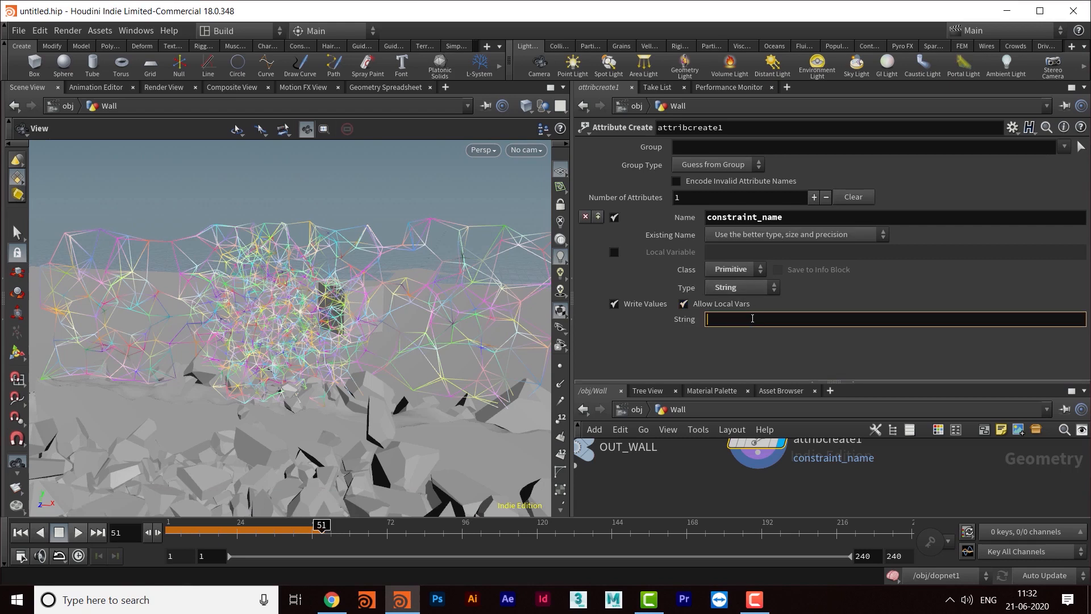
key(Return)
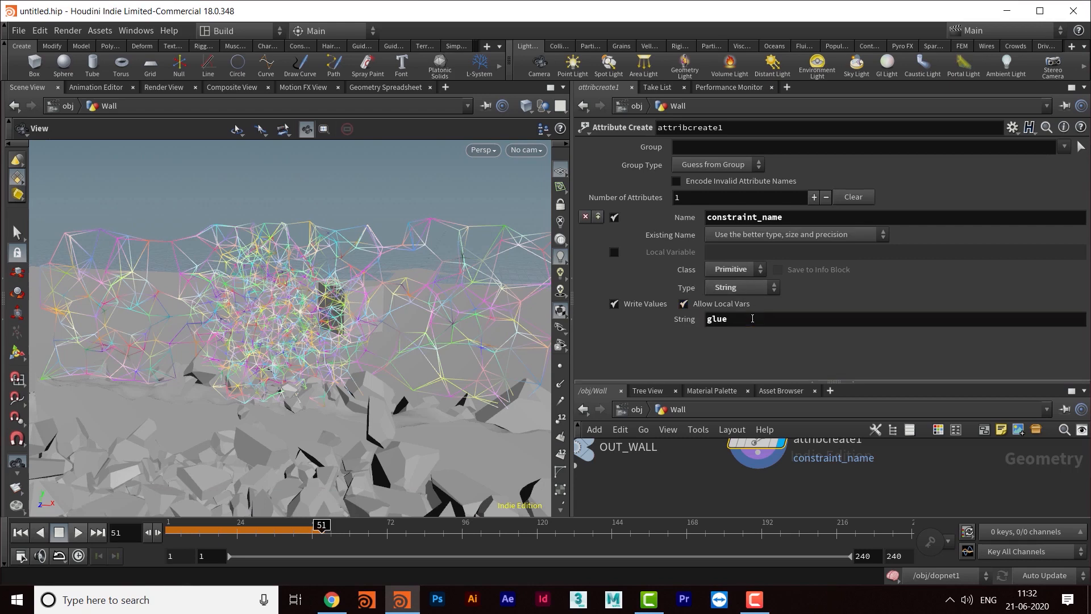
- Add a second attribute to attribcreate1 ahead of constraint_name and name it constraint_type
click(597, 217)
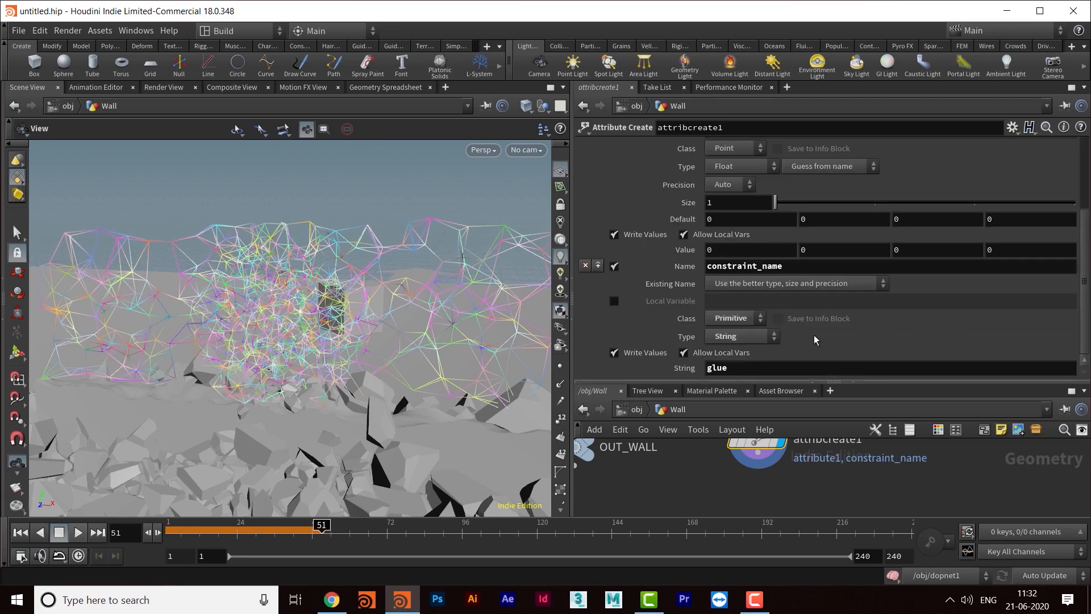
scroll(910, 301, up, 4)
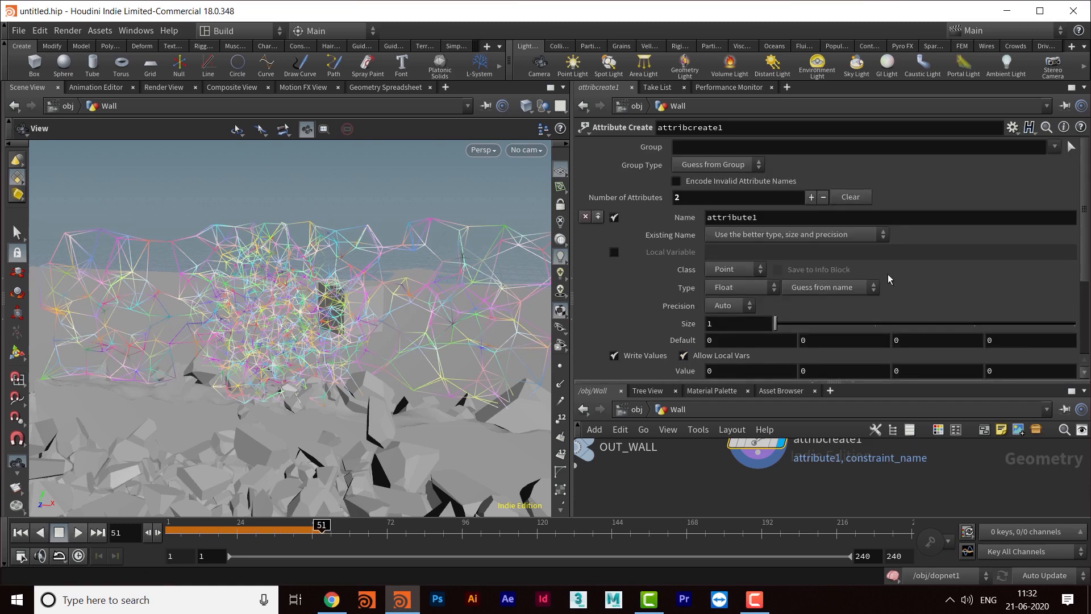
drag(658, 211, 600, 211)
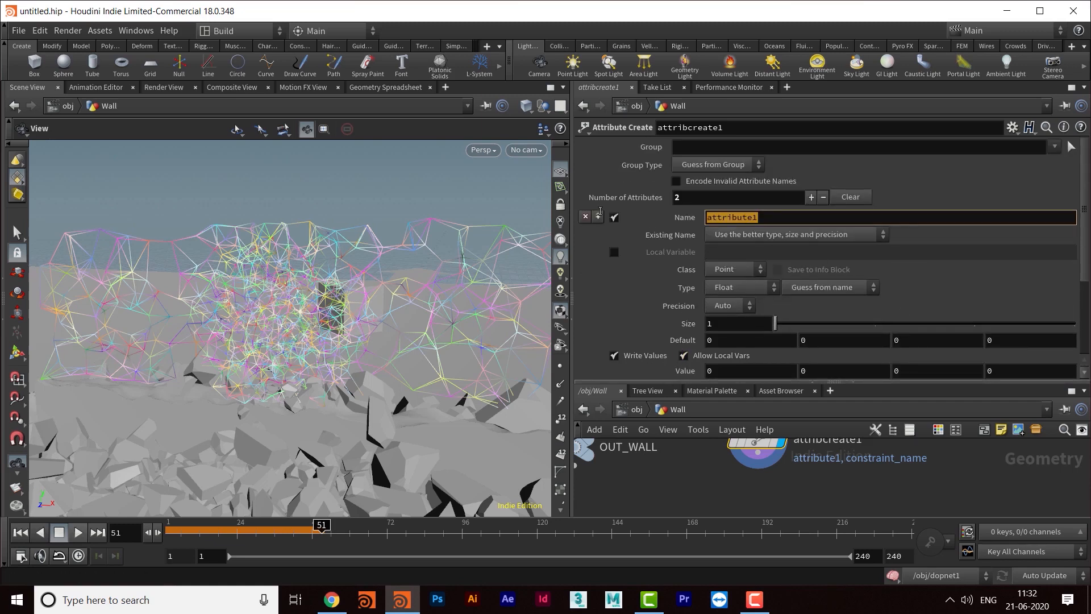
text(constraint_typ)
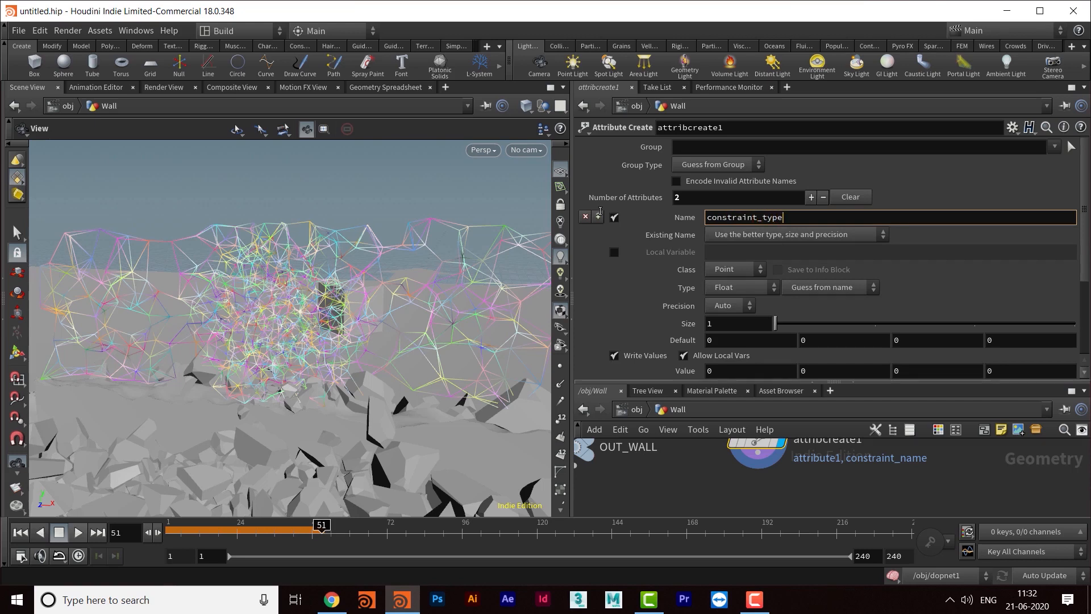
key(Return)
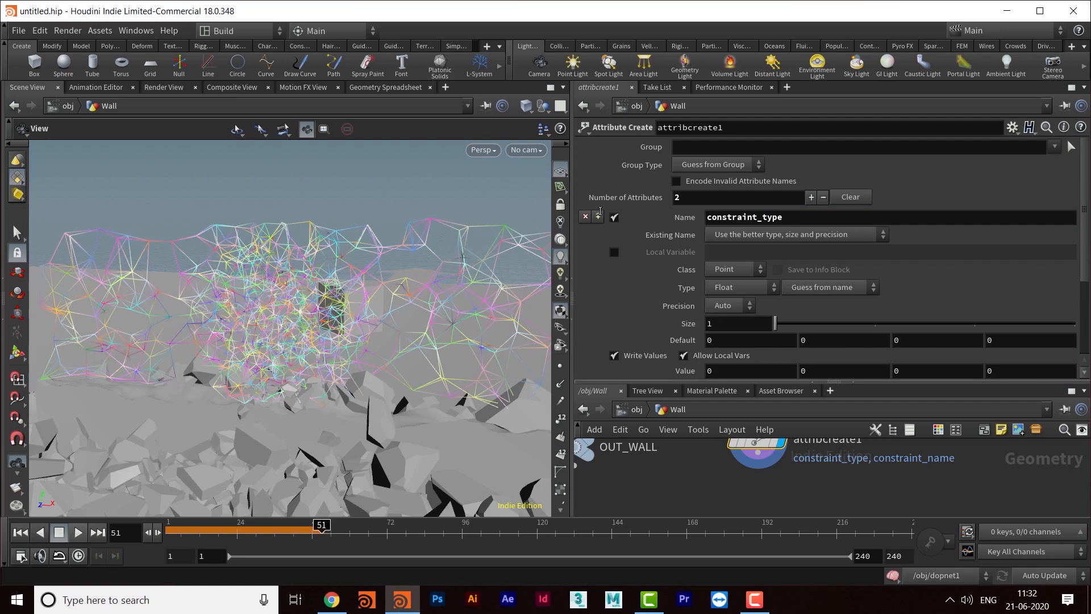
- Set constraint_type to Class Primitive and Type String, with the string value all
click(730, 274)
click(731, 298)
click(738, 286)
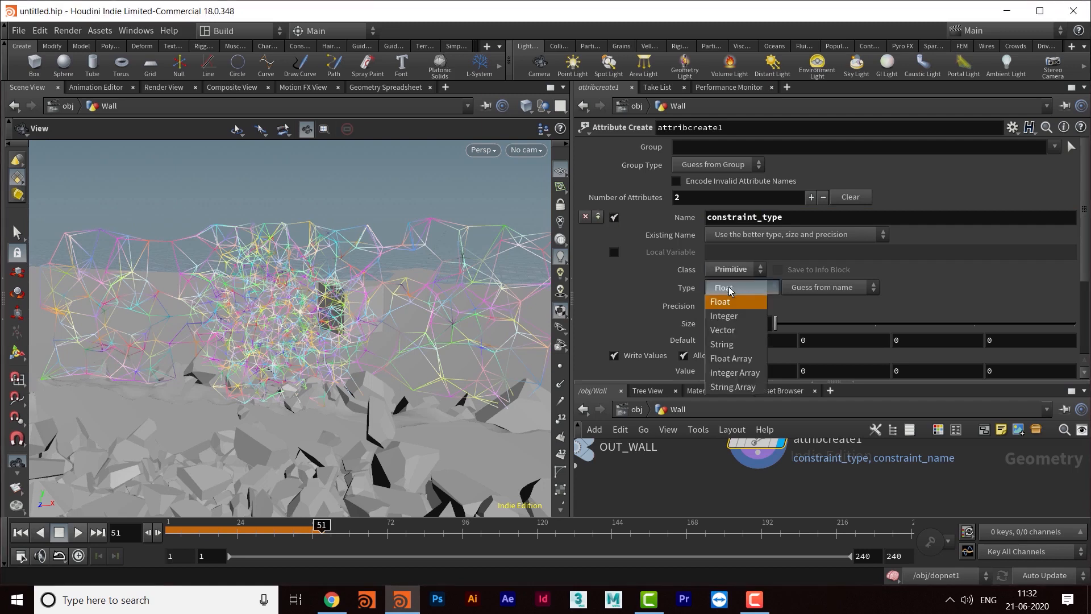
click(734, 345)
click(762, 319)
text(al)
key(Return)
- Add a Null node wired to the output of attribcreate1
drag(726, 382, 725, 262)
mouse_move(697, 422)
middle_down()
mouse_move(754, 450)
mouse_move(805, 430)
mouse_move(712, 414)
middle_up()
scroll(802, 431, down, 1)
click(742, 381)
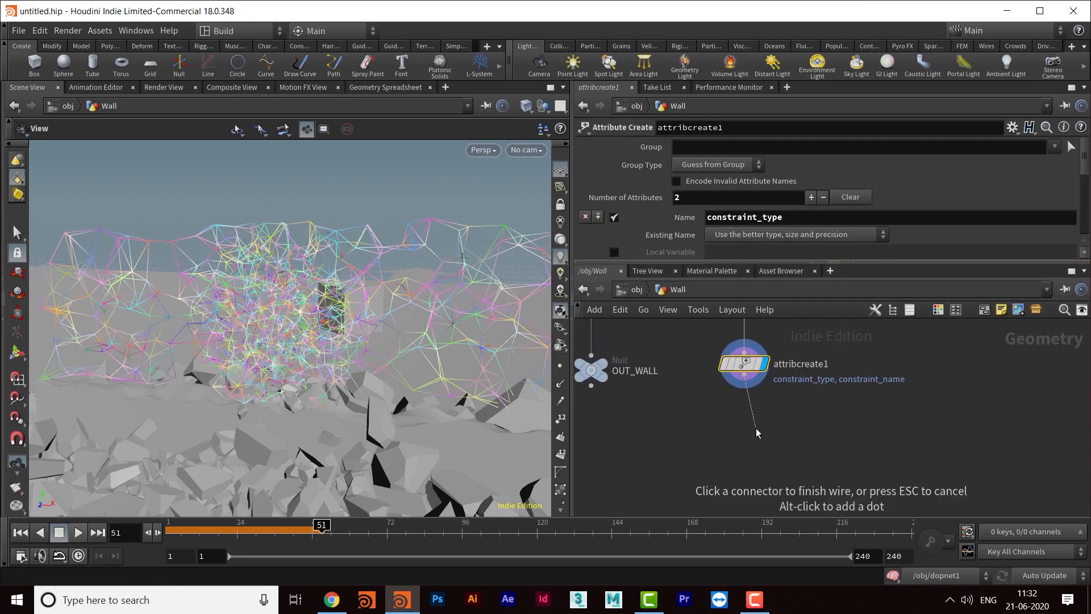
key(Tab)
text(nu)
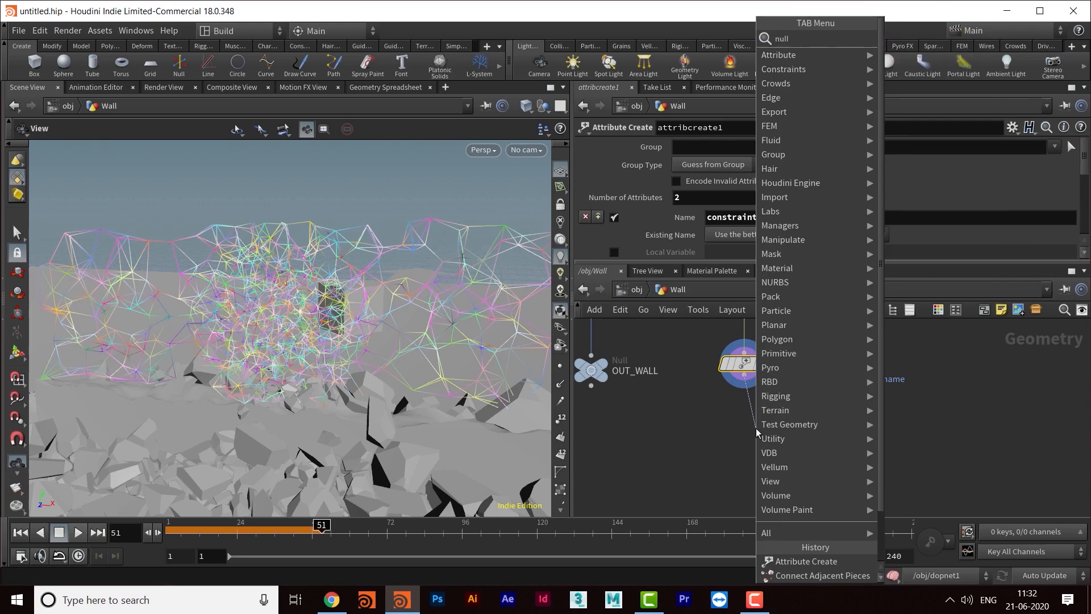
key(Return)
- Rename the new Null node below attribcreate1 as OUT_CONSTRAINT
key(F2)
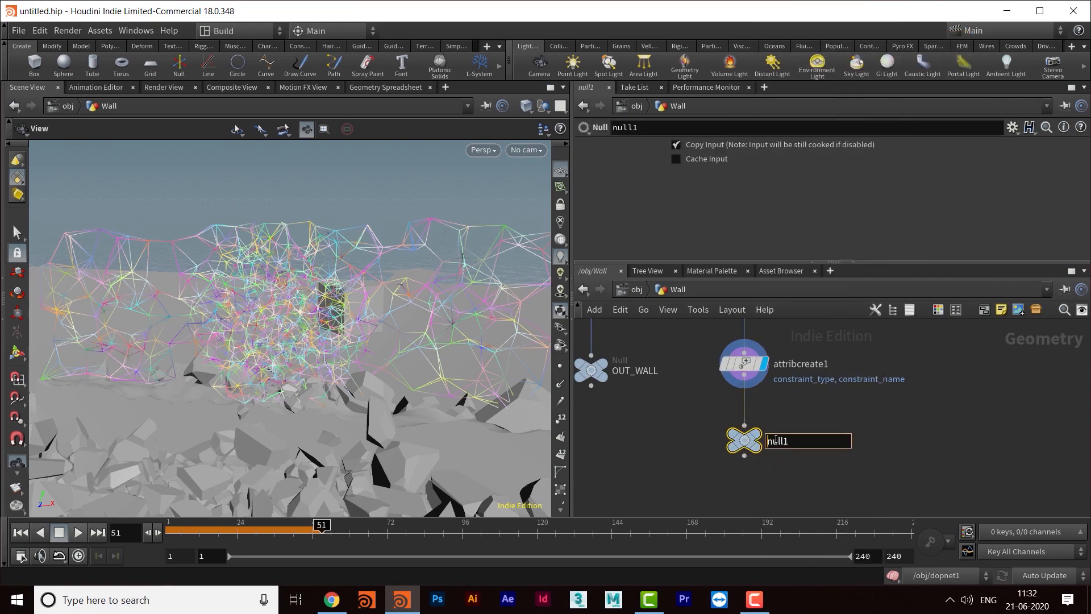
text(OOUT)
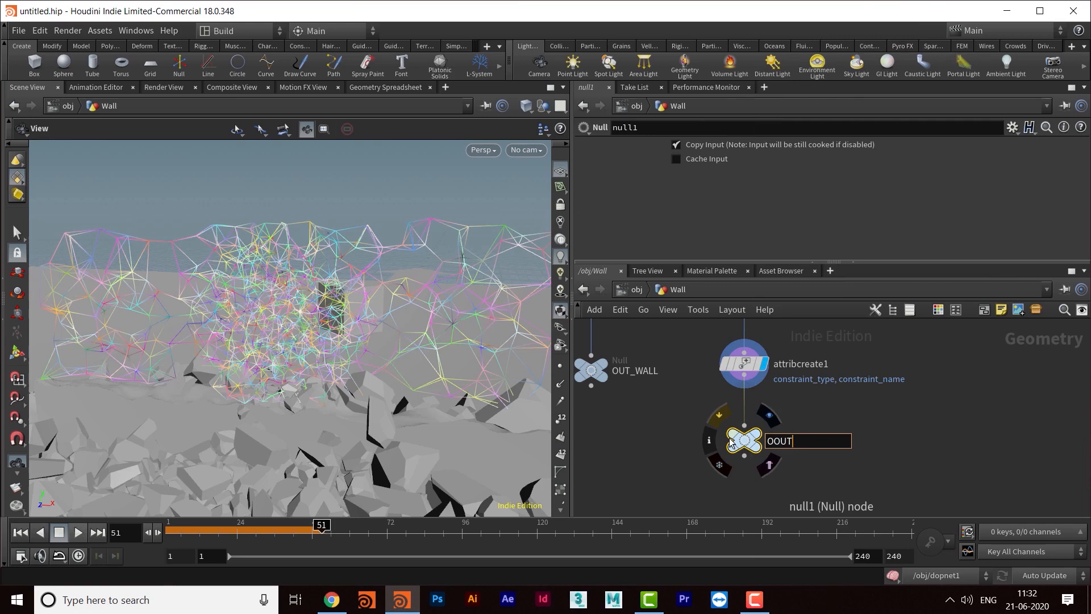
text(UT_CONSTRINT)
key(Return)
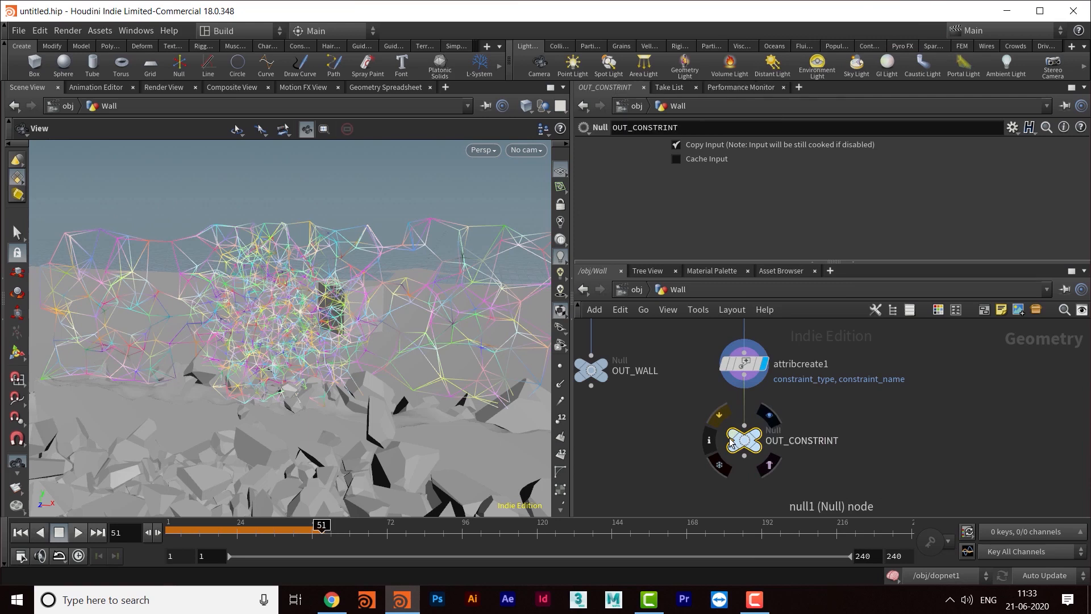
double_click(814, 441)
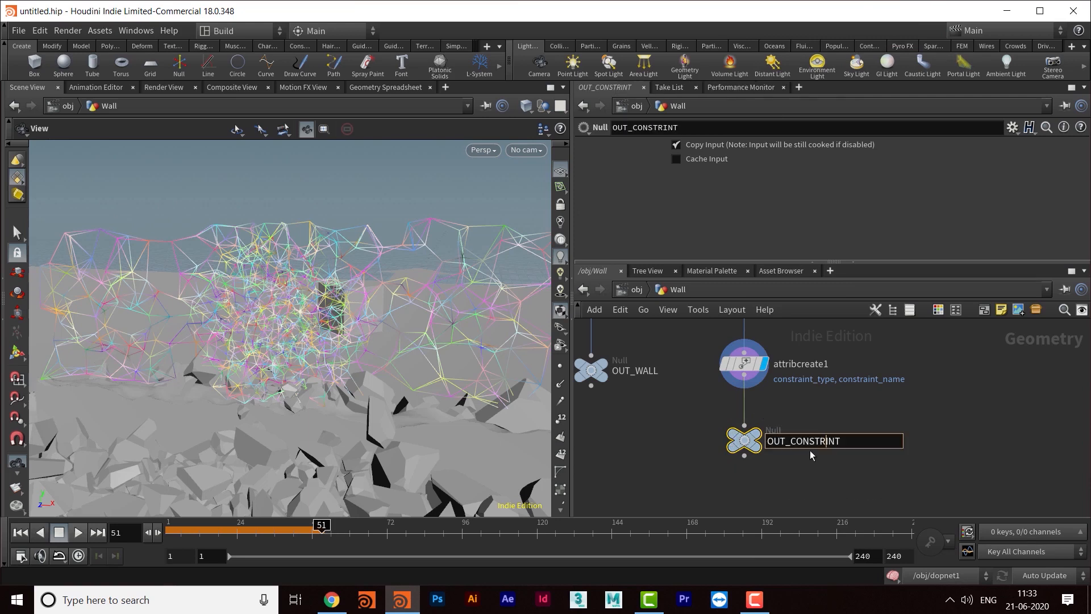
text(A)
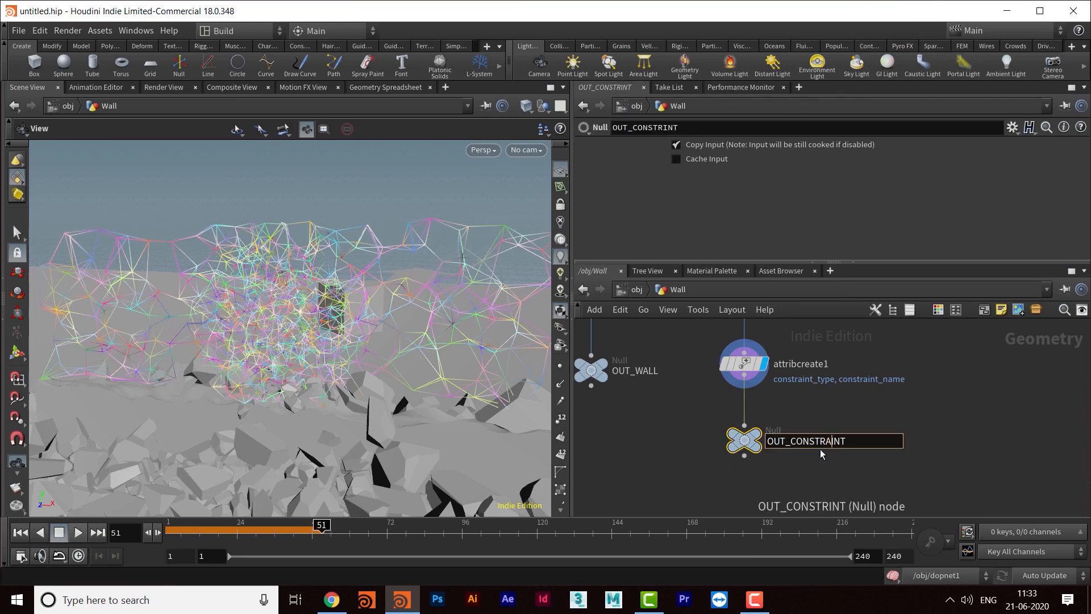
text(I)
key(Return)
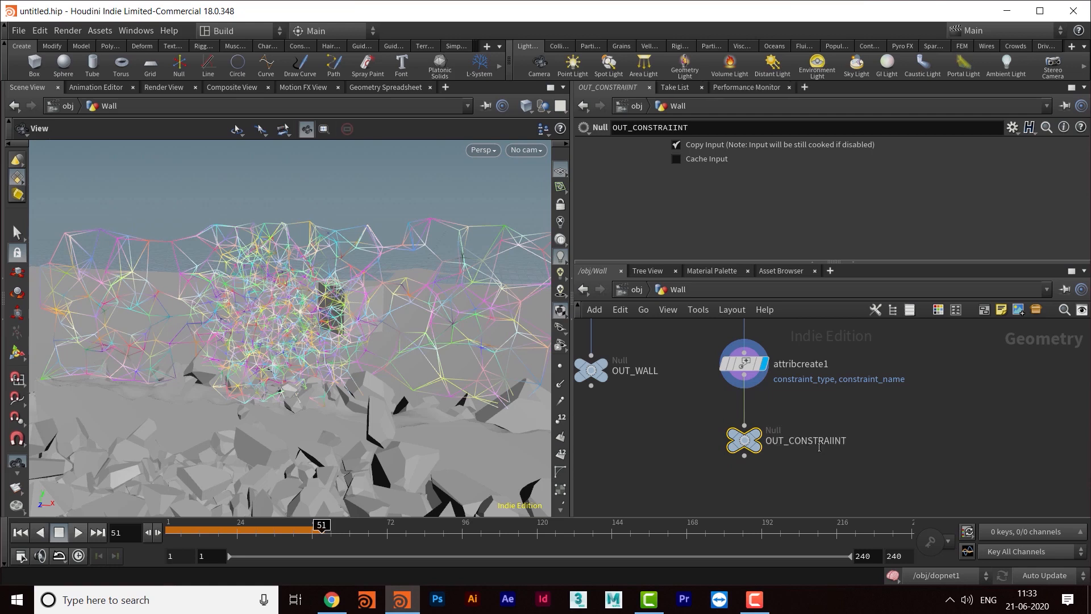
double_click(834, 442)
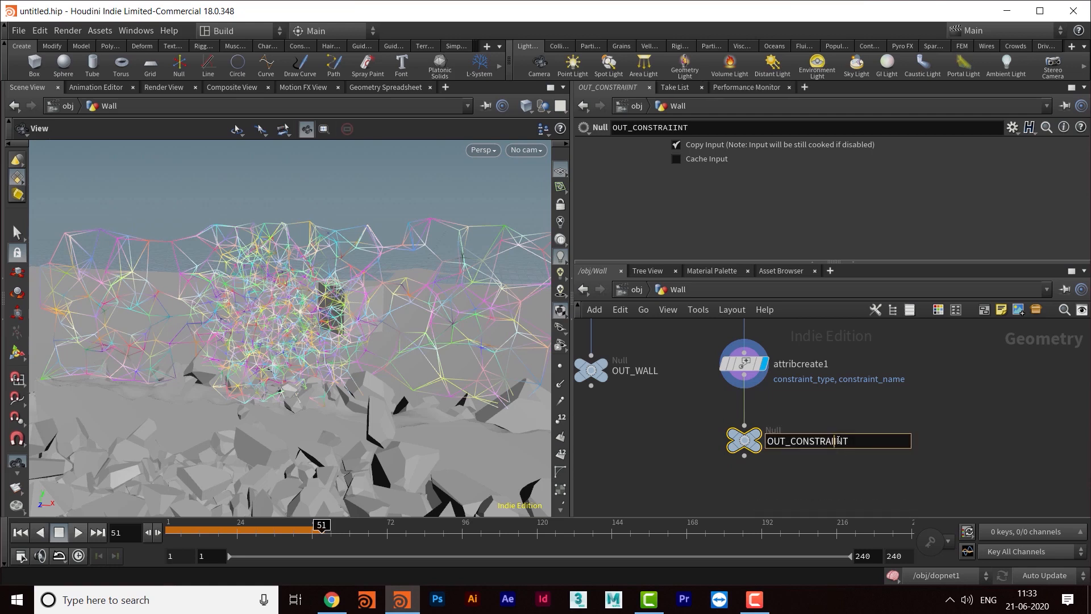
key(BackSpace)
key(Return)
- Leave the Wall network and open the dopnet1 network at its solver, merge2 and gravity1 nodes
middle_drag(751, 484, 708, 488)
scroll(842, 467, down, 4)
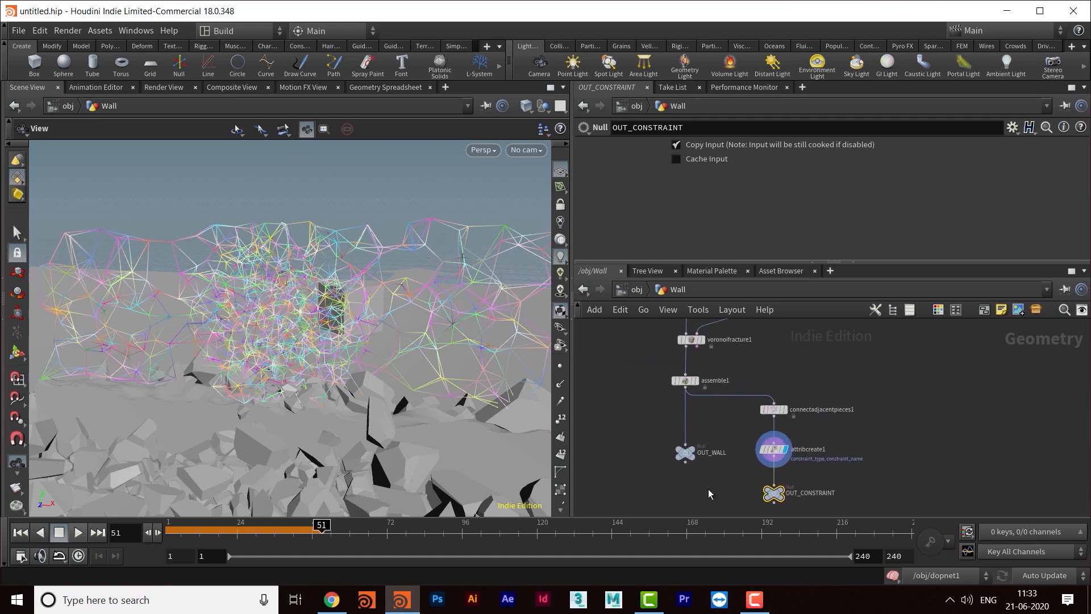
click(636, 289)
click(746, 426)
double_click(745, 427)
middle_drag(827, 494, 727, 416)
middle_drag(765, 464, 779, 389)
mouse_move(794, 483)
middle_down()
mouse_move(813, 383)
mouse_move(757, 420)
middle_up()
scroll(814, 382, down, 2)
- Add a Constraint Network node in the empty area beside merge2 in dopnet1
key(Tab)
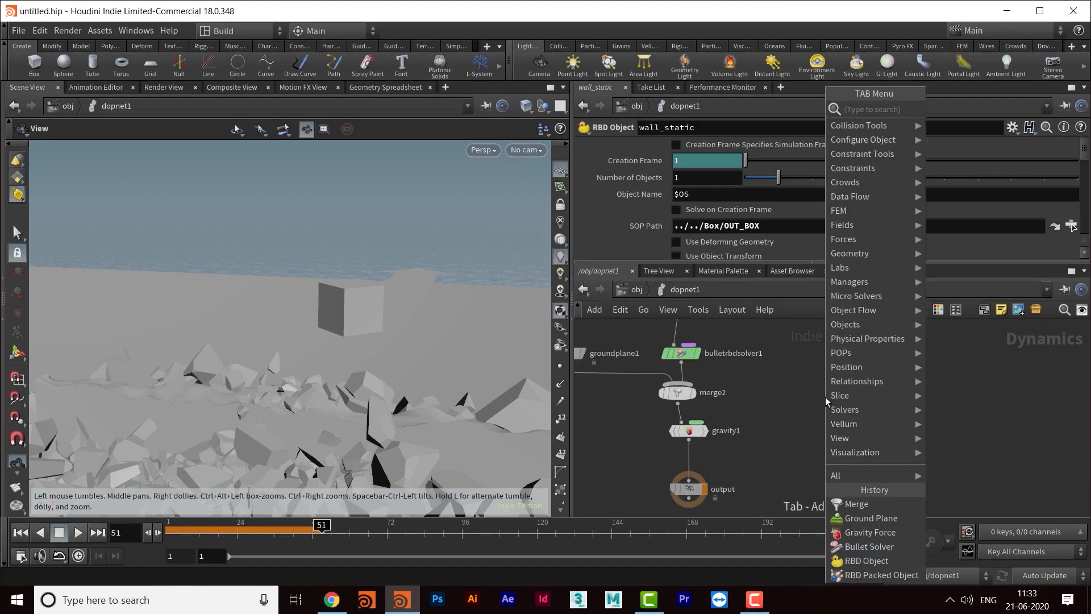
text(cons)
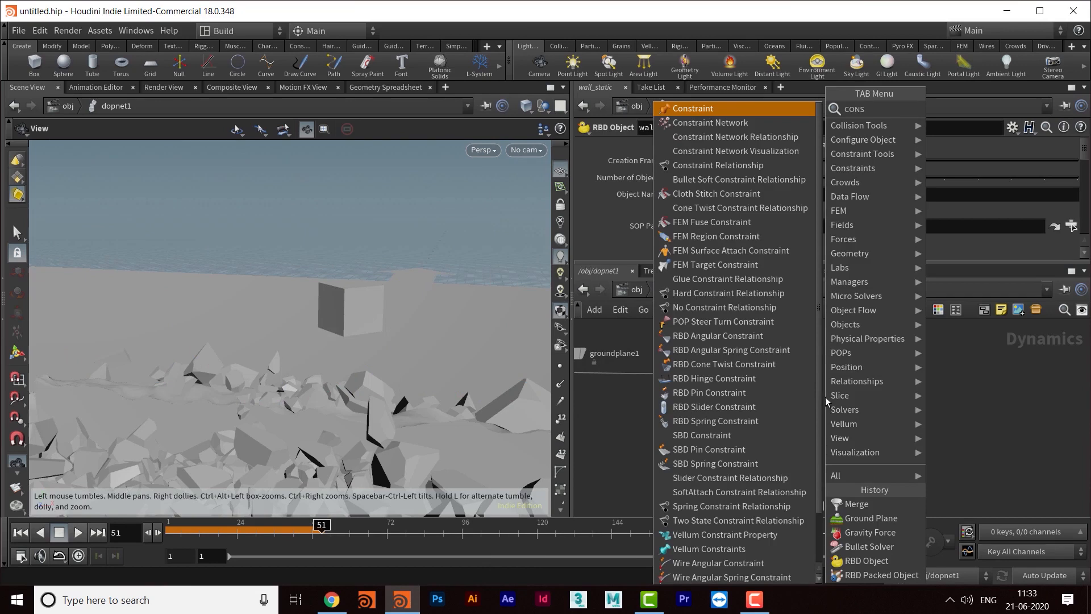
key(Down)
key(Return)
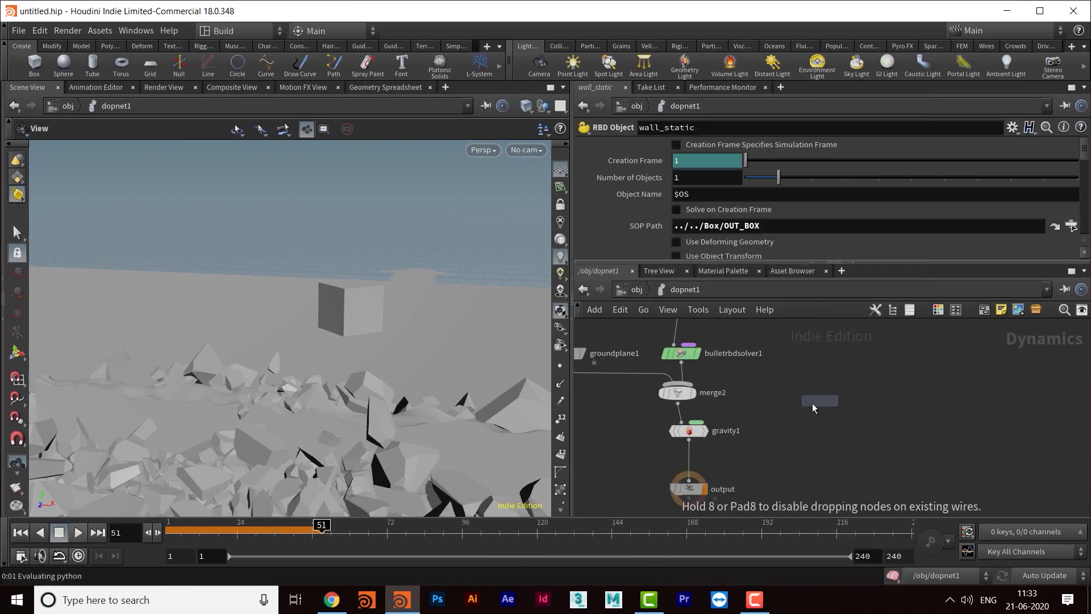
click(796, 392)
- Make room below bulletrbdsolver1 and insert constraintnetwork1 into the wire between bulletrbdsolver1 and merge2
middle_drag(756, 398, 787, 437)
scroll(677, 392, down, 2)
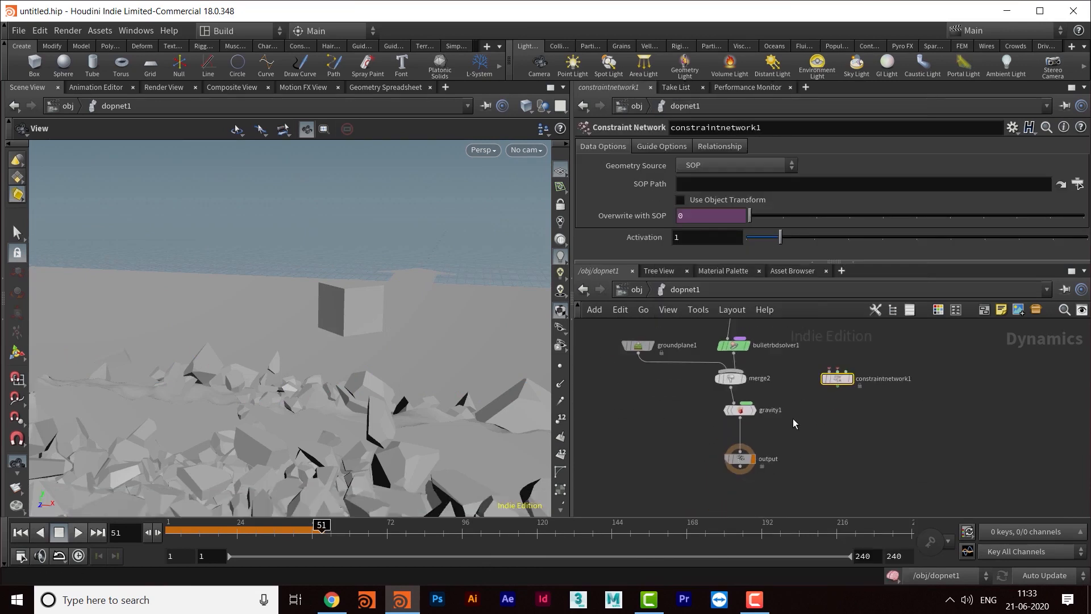
drag(693, 471, 740, 443)
click(791, 399)
middle_drag(791, 399, 788, 440)
scroll(765, 428, up, 3)
drag(852, 416, 714, 423)
middle_drag(730, 442, 755, 479)
scroll(776, 473, up, 1)
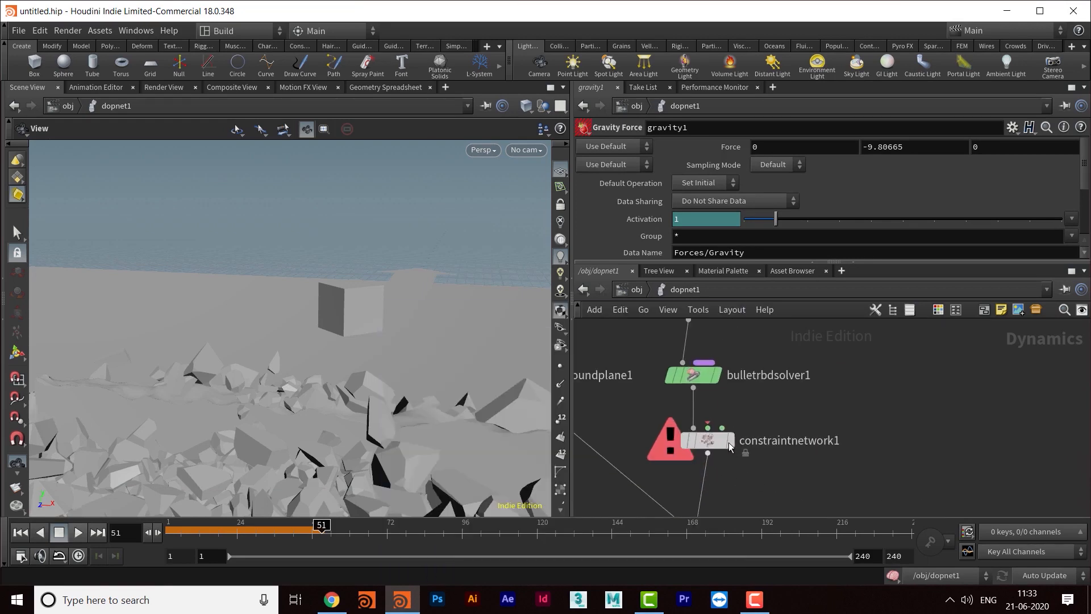
- Add a Glue Constraint Relationship node beside bulletrbdsolver1 and wire its output to the second input of constraintnetwork1
middle_drag(758, 436, 759, 456)
middle_drag(862, 424, 865, 412)
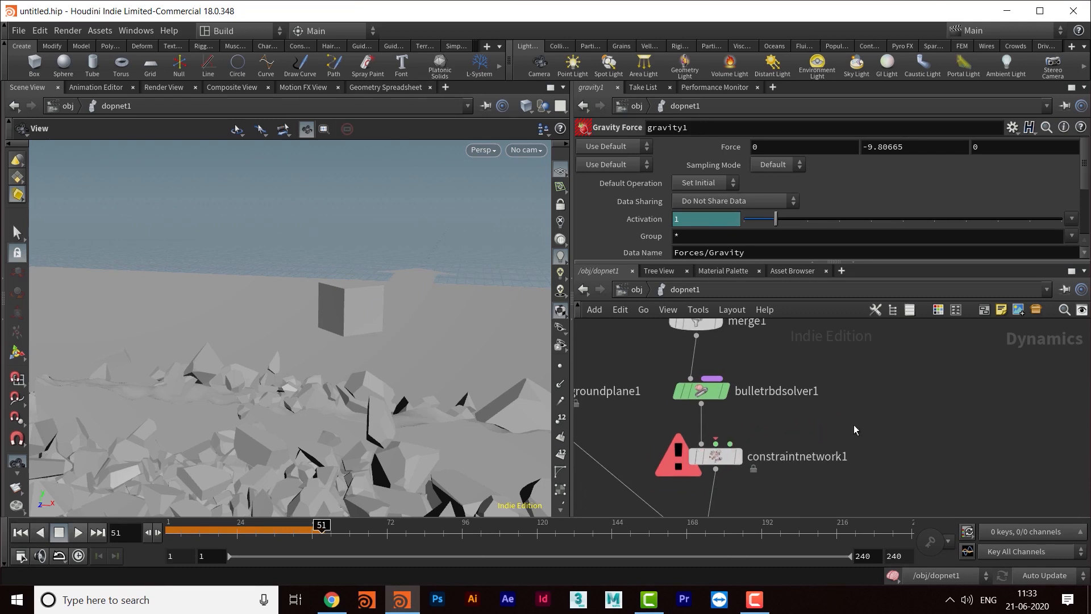
key(Tab)
text(GLUE)
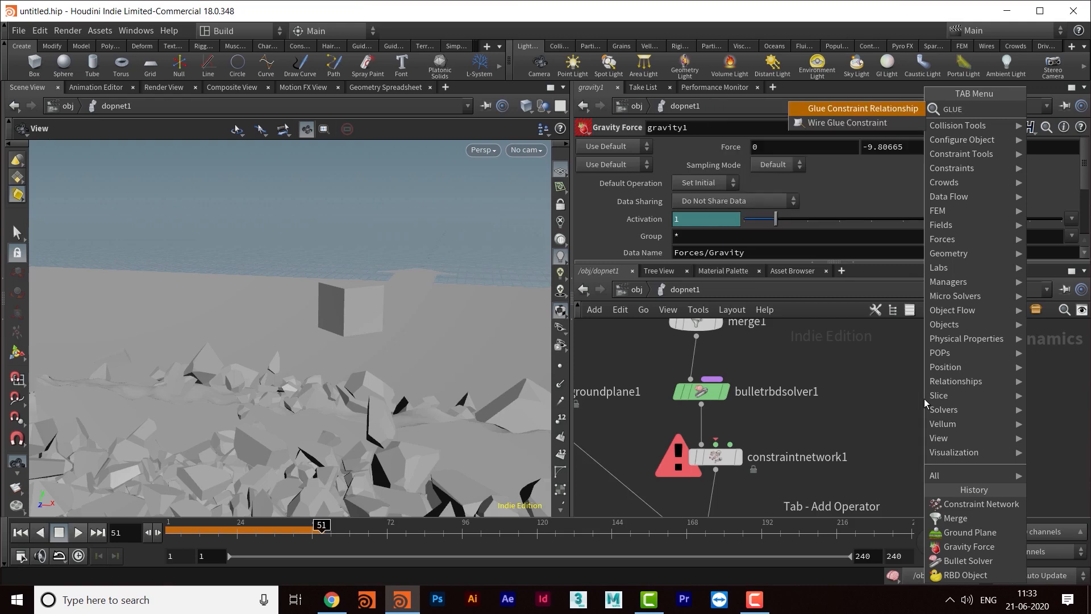
key(Return)
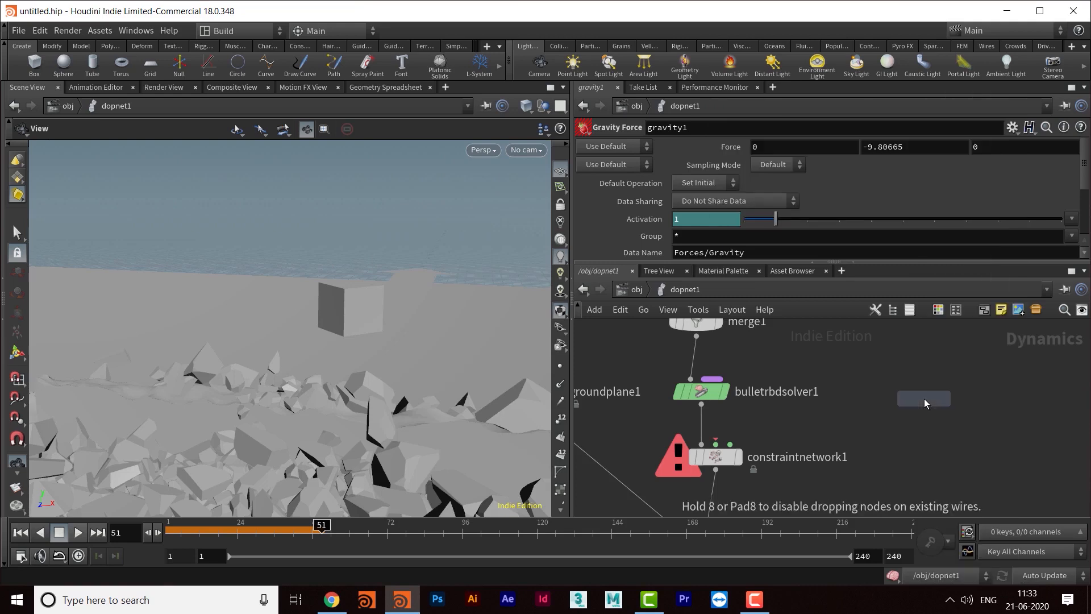
click(896, 383)
drag(895, 390, 716, 444)
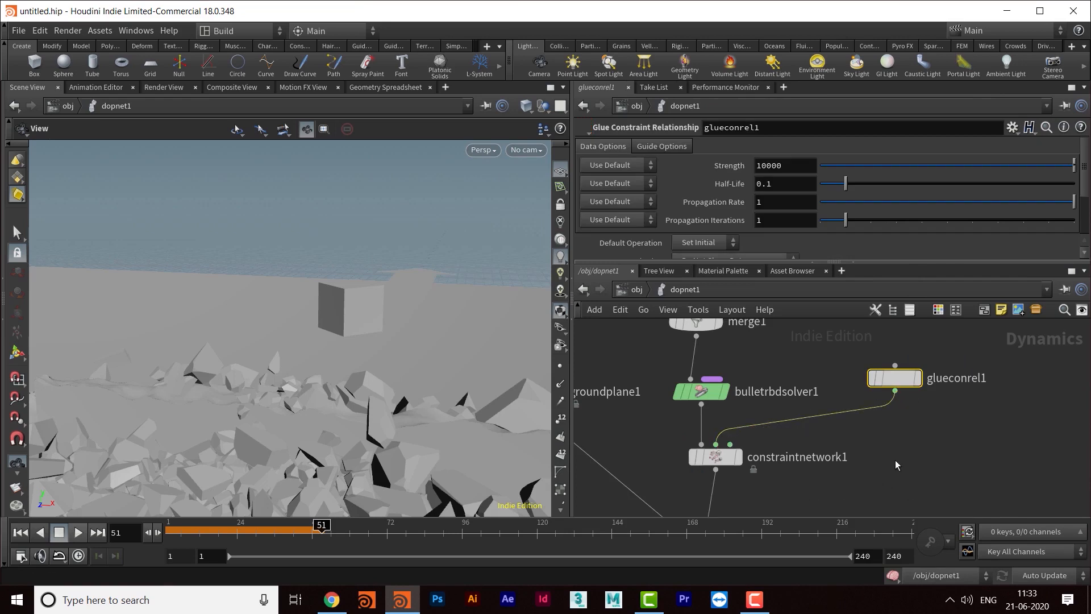
- Examine the Data Name of glueconrel1 and the constraint_name string value on attribcreate1 in the Wall network
middle_drag(896, 465, 823, 478)
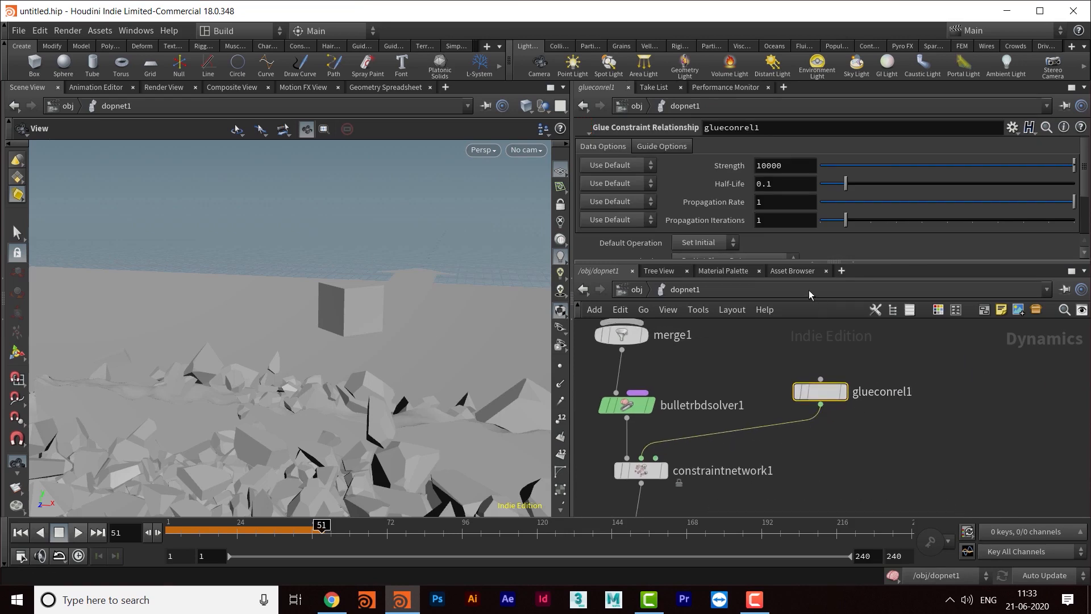
drag(811, 258, 810, 366)
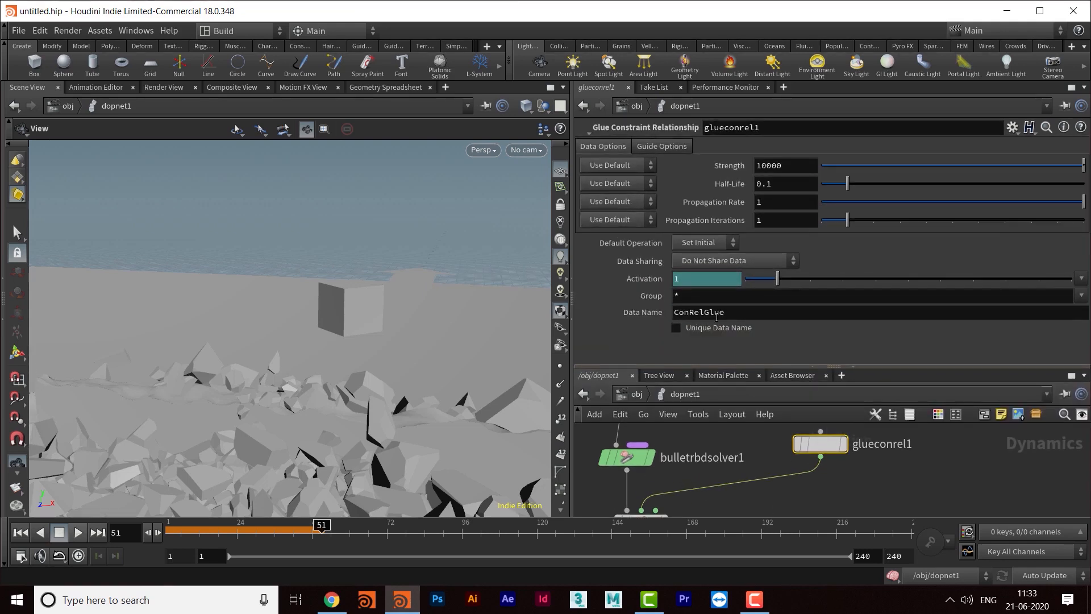
middle_drag(698, 479, 791, 479)
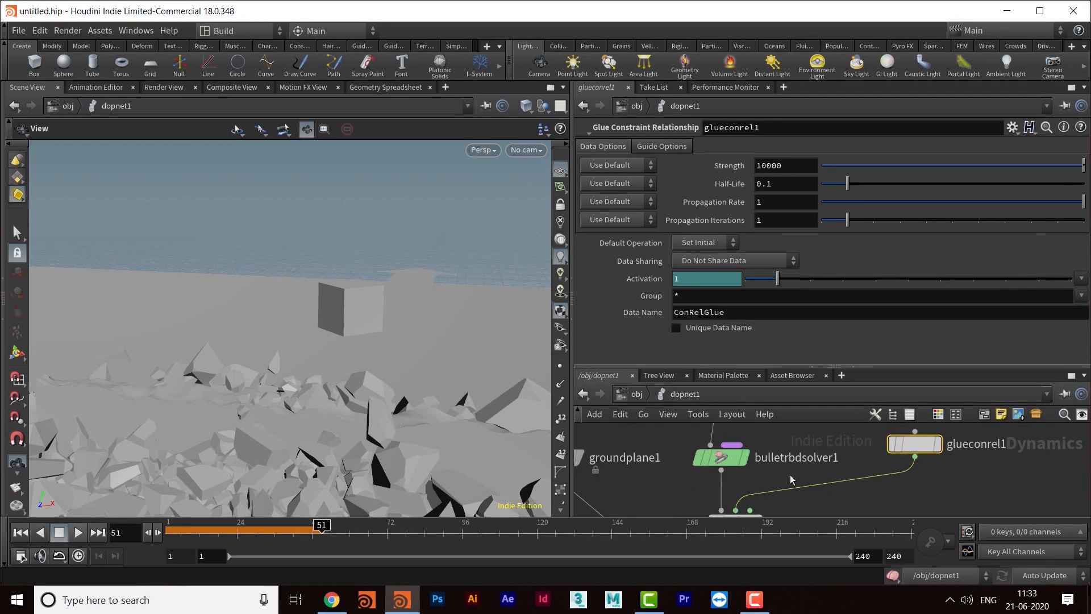
click(636, 393)
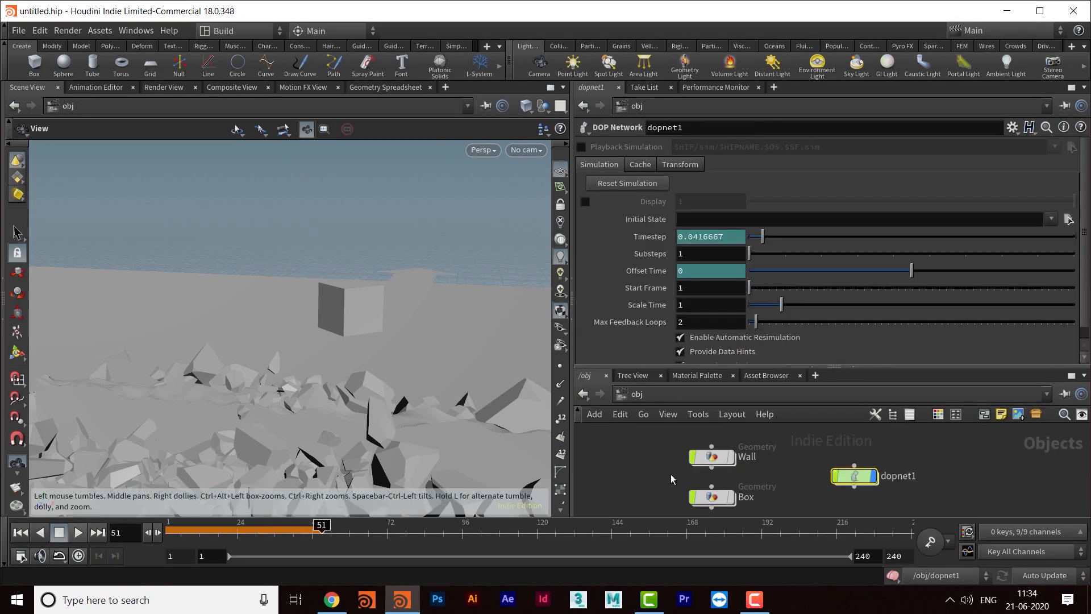
double_click(657, 434)
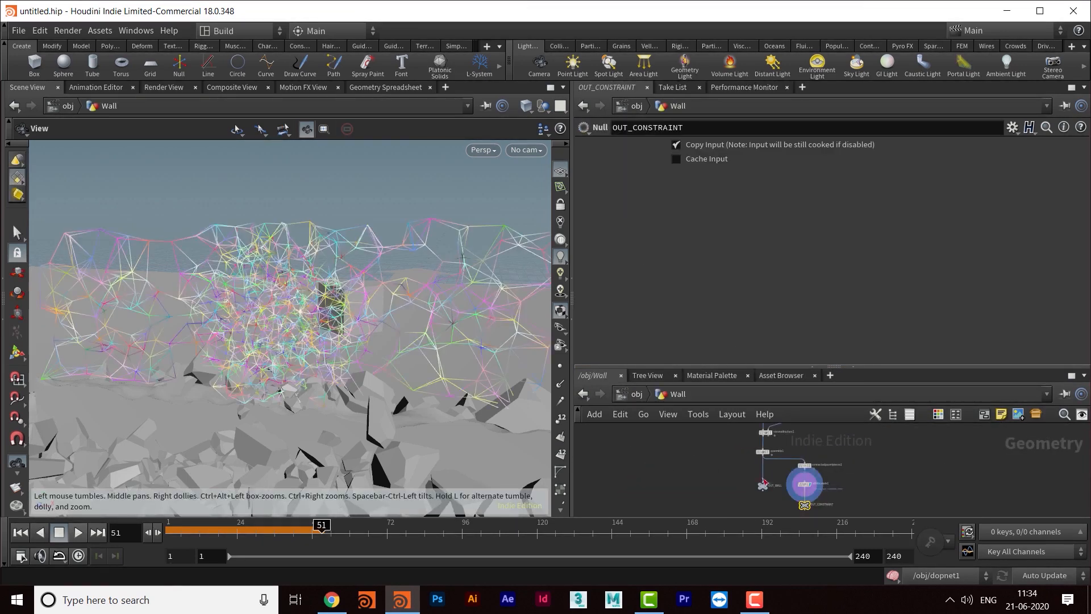
scroll(799, 446, up, 3)
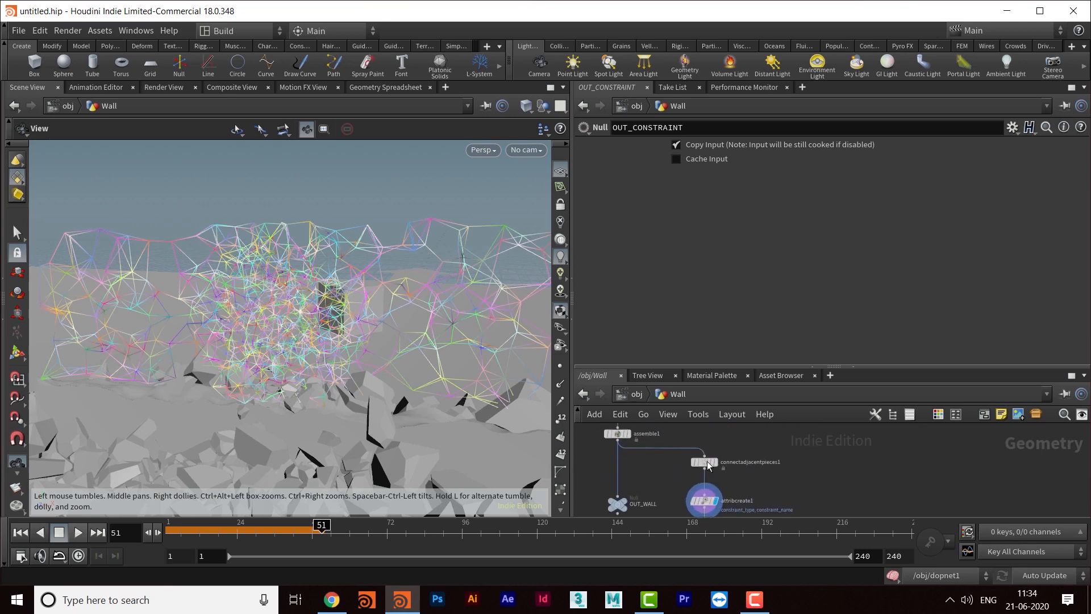
click(705, 461)
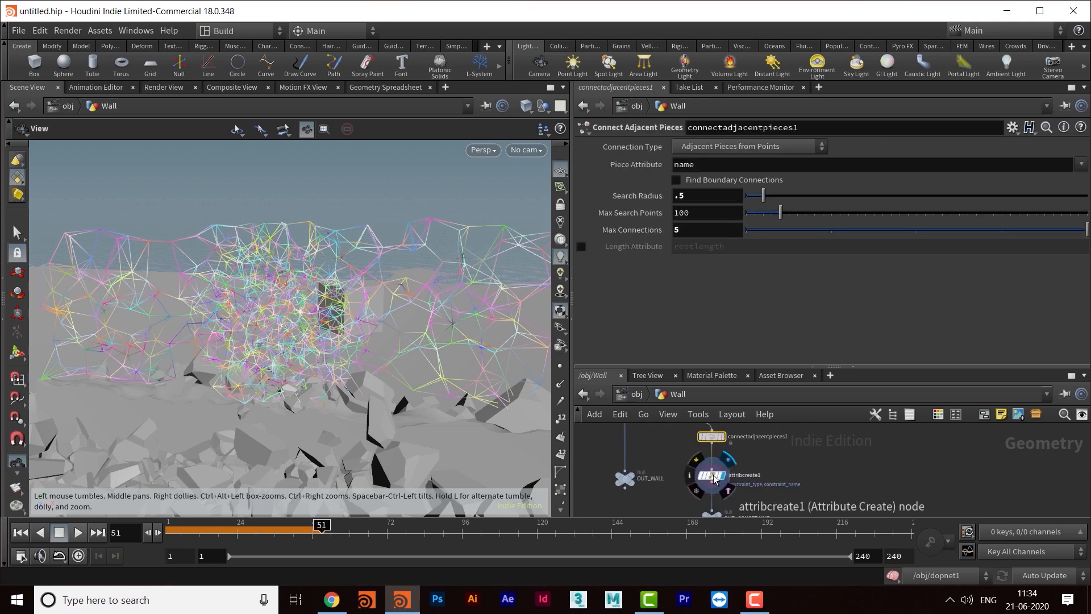
click(714, 478)
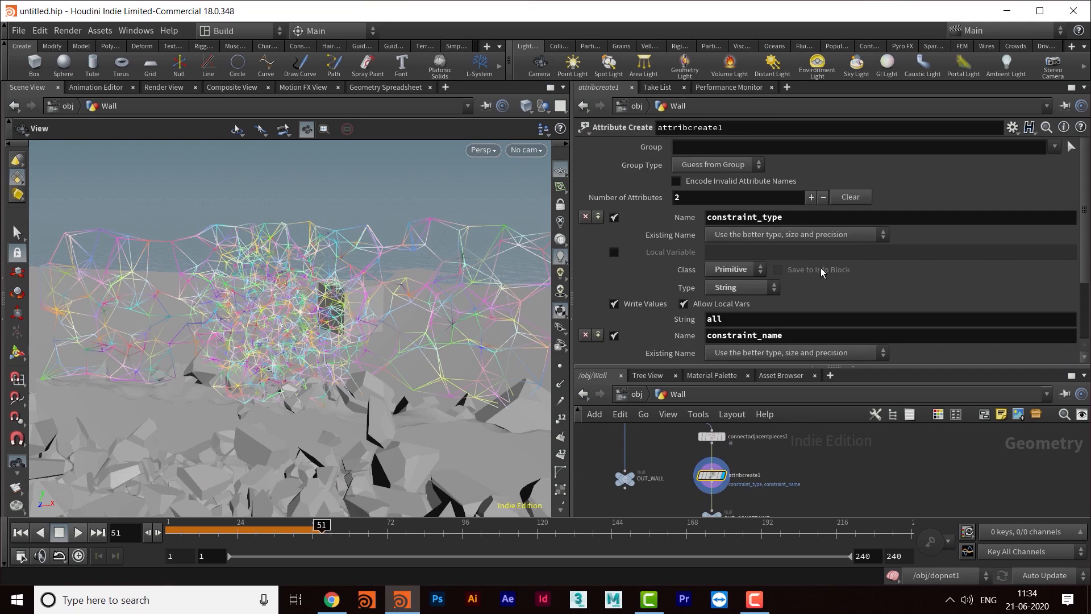
scroll(829, 257, down, 1)
double_click(744, 282)
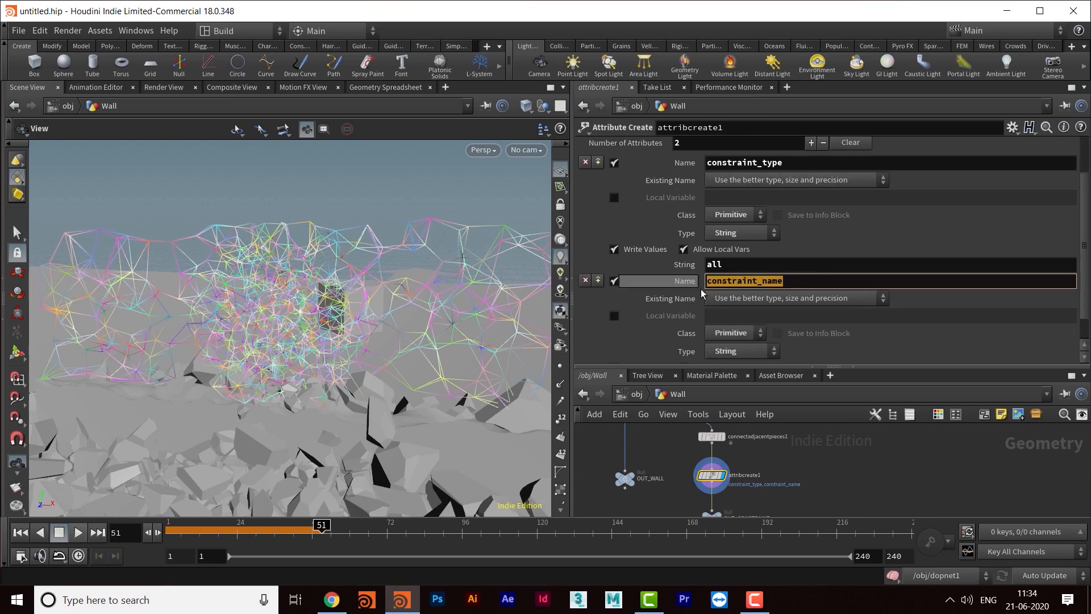
scroll(896, 316, down, 1)
drag(748, 347, 687, 347)
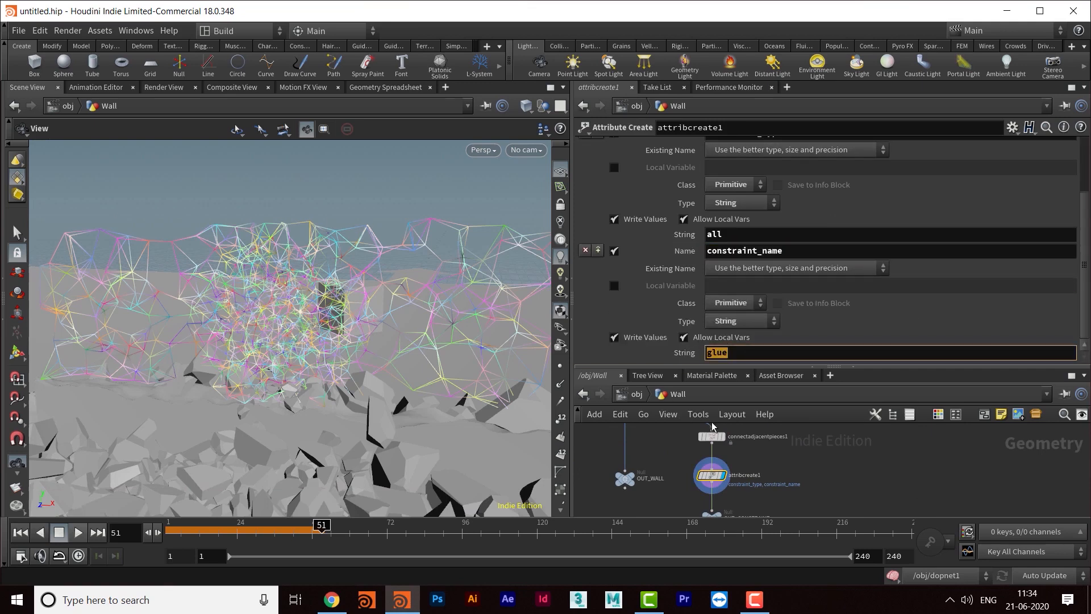
- Leave the Wall network and return to glueconrel1 inside dopnet1, with more room for the network view
middle_drag(819, 489, 835, 479)
click(632, 395)
drag(730, 366, 727, 293)
middle_drag(791, 455, 685, 457)
double_click(722, 429)
middle_drag(759, 452, 646, 468)
- Set the Data Name of the Glue Constraint Relationship to glue, matching the wall's constraint_name value
scroll(818, 213, down, 2)
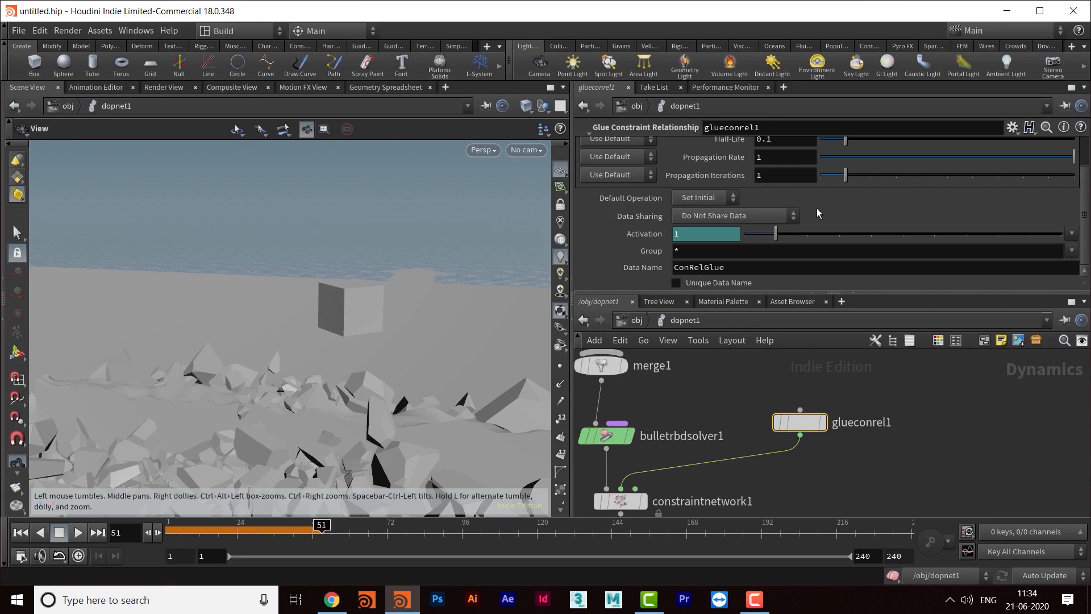
drag(728, 264, 641, 269)
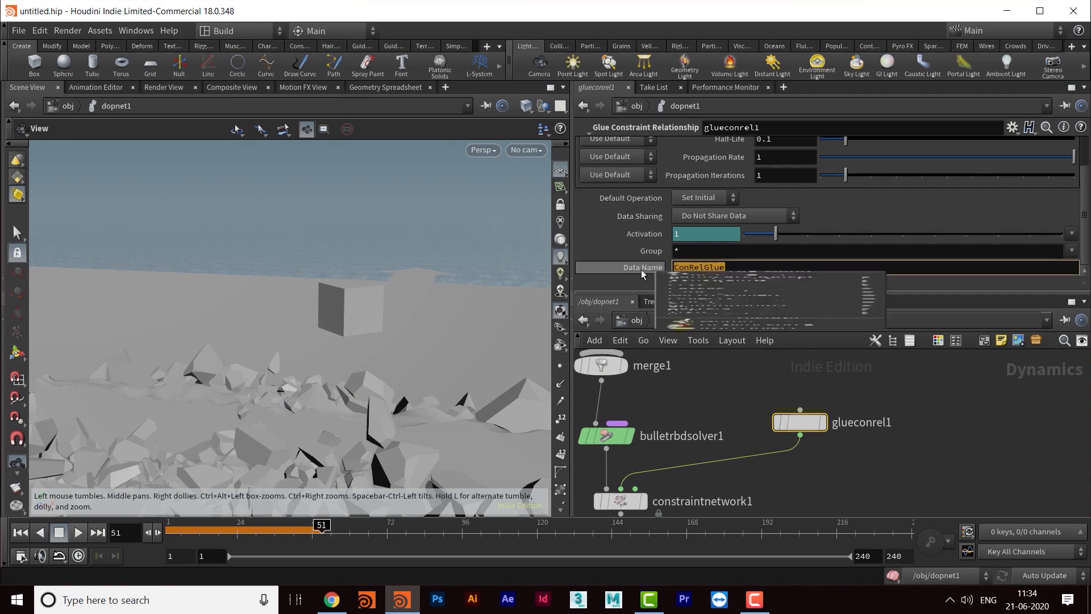
text(GLUE)
key(BackSpace)
key(BackSpace)
key(BackSpace)
key(BackSpace)
text(glue)
key(Return)
- Go up to the object level, widen the 3D viewport and rewind to frame 1 with the wall and box in view
middle_drag(771, 498, 846, 374)
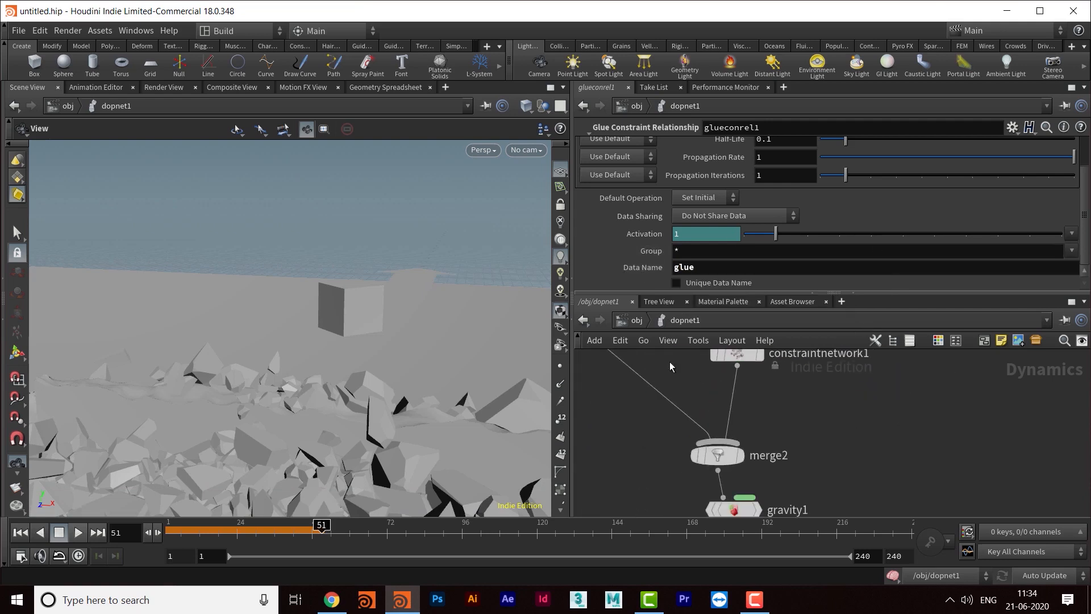
click(633, 322)
click(820, 419)
click(637, 321)
drag(363, 324, 410, 322)
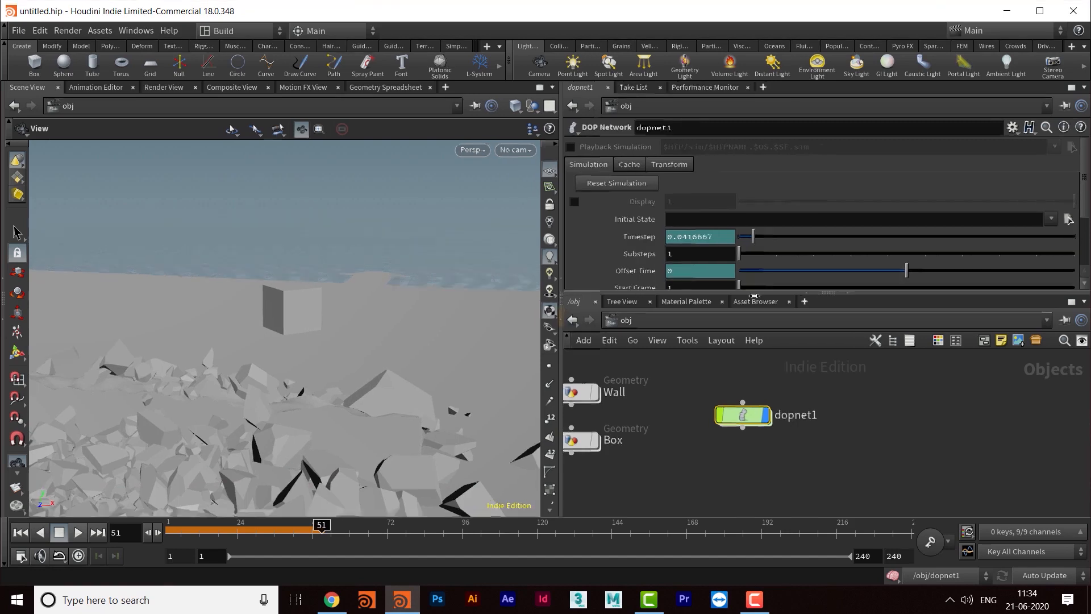
drag(573, 308, 632, 309)
middle_drag(378, 385, 402, 377)
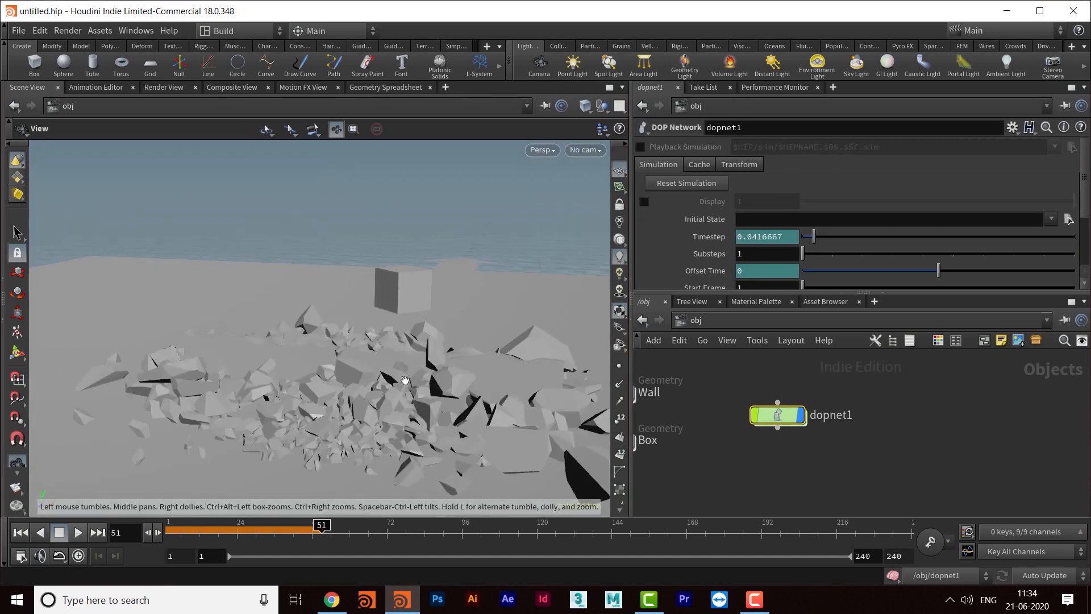
drag(403, 377, 411, 382)
click(21, 532)
drag(170, 393, 404, 373)
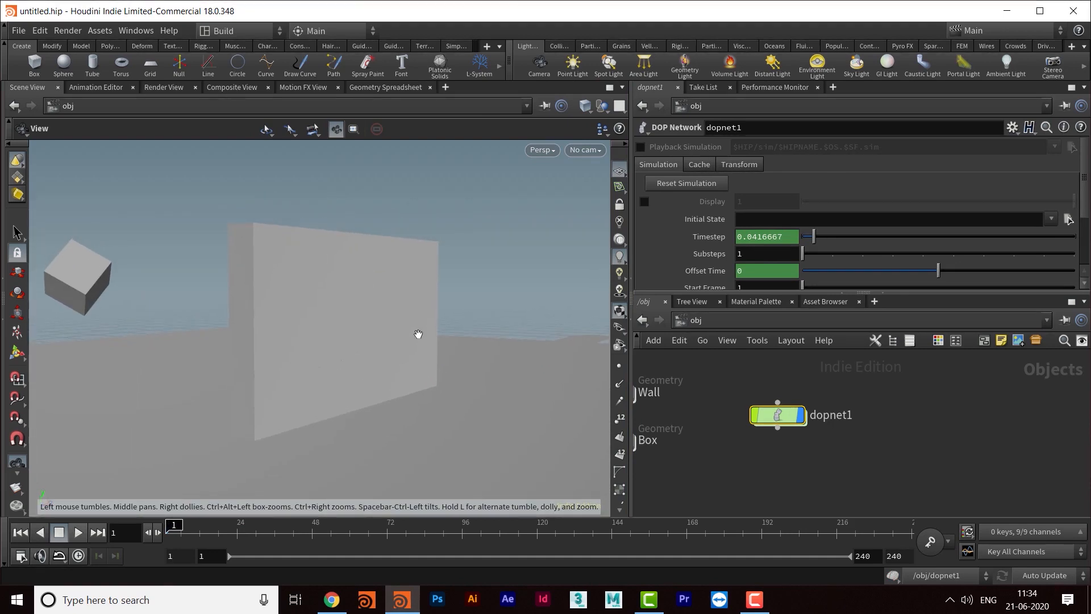
- Change the viewport's background color scheme to the black one in the display options
key(d)
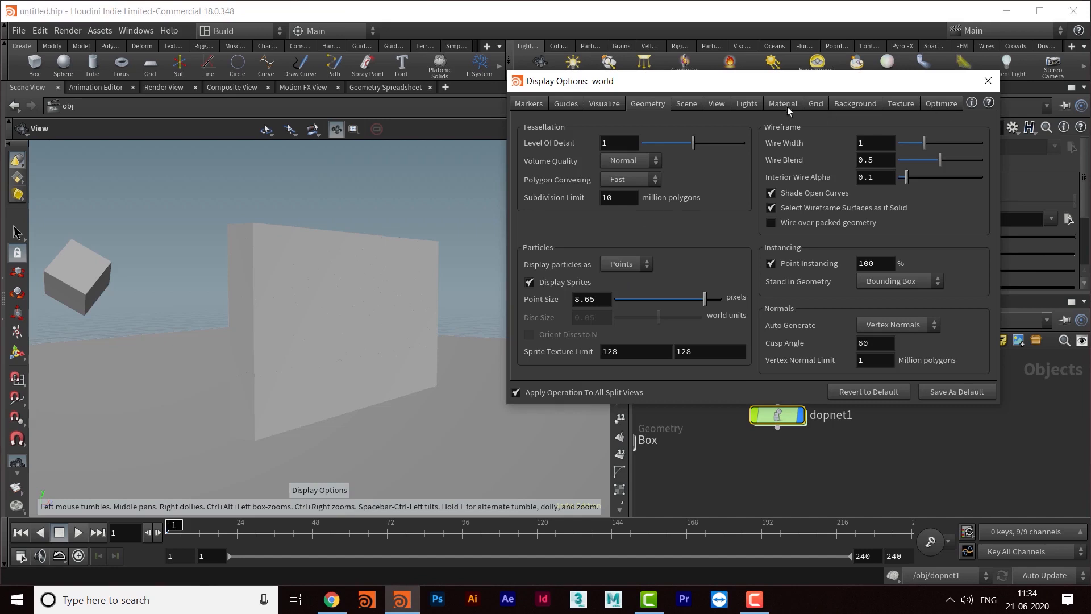
click(850, 104)
click(612, 128)
click(619, 154)
click(986, 82)
drag(372, 269, 355, 322)
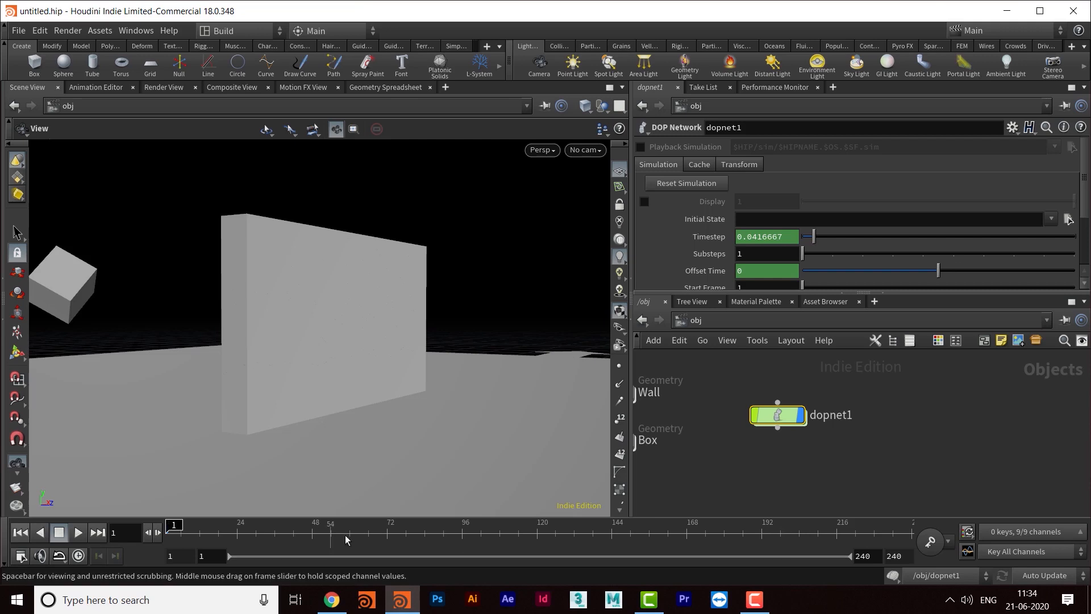
- Set the animation's end frame to 60 in the global animation options and apply it
click(21, 556)
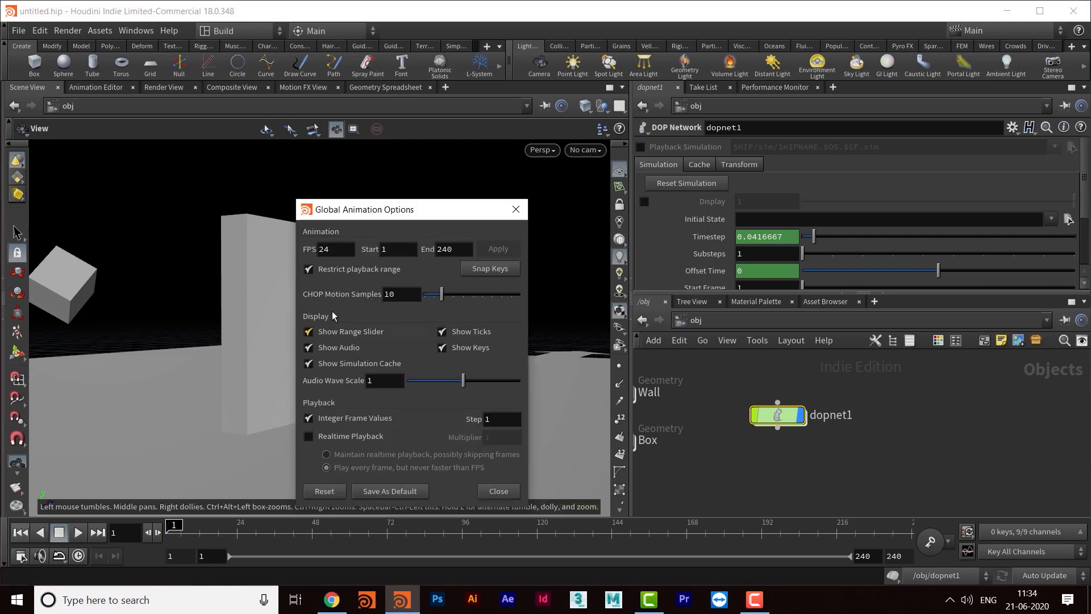
drag(463, 250, 386, 250)
text(60)
click(495, 249)
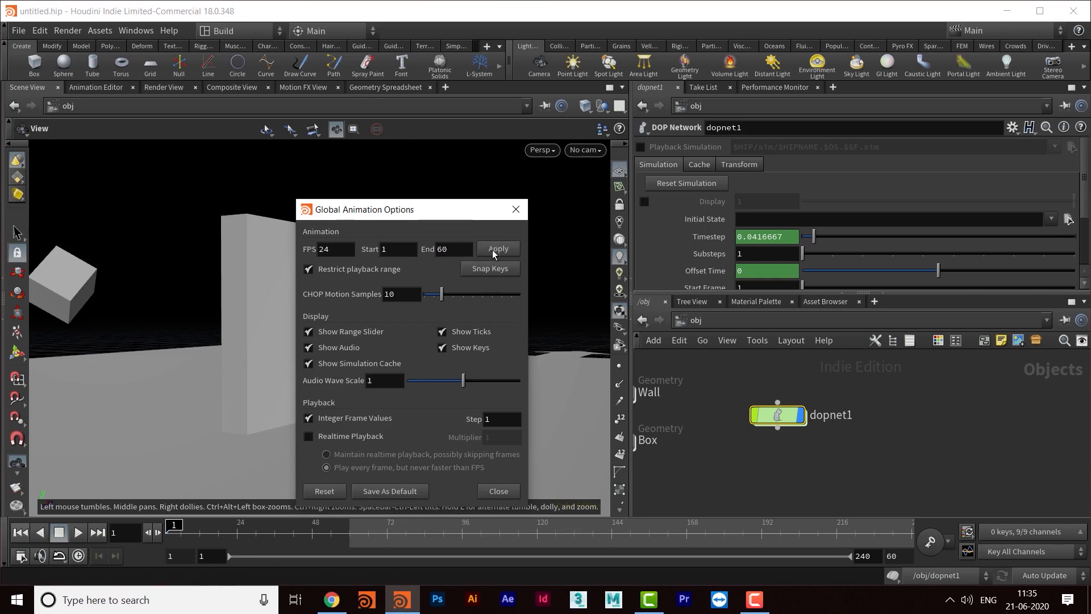
click(515, 209)
- Play the simulation to about frame 11 and inspect how the wall pieces break apart
click(77, 532)
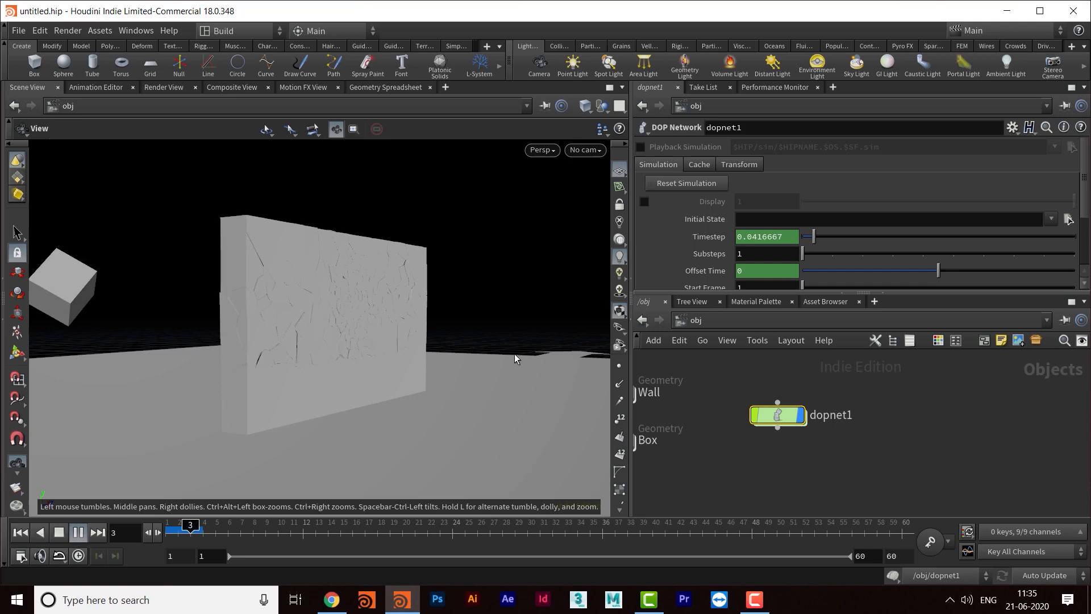
click(79, 533)
mouse_move(393, 349)
mouse_down()
mouse_move(375, 341)
mouse_move(401, 339)
mouse_up()
- Open the dopnet1 network and display the parameters of constraintnetwork1
middle_drag(807, 450, 837, 458)
mouse_move(770, 479)
middle_down()
mouse_move(813, 495)
mouse_move(771, 466)
middle_up()
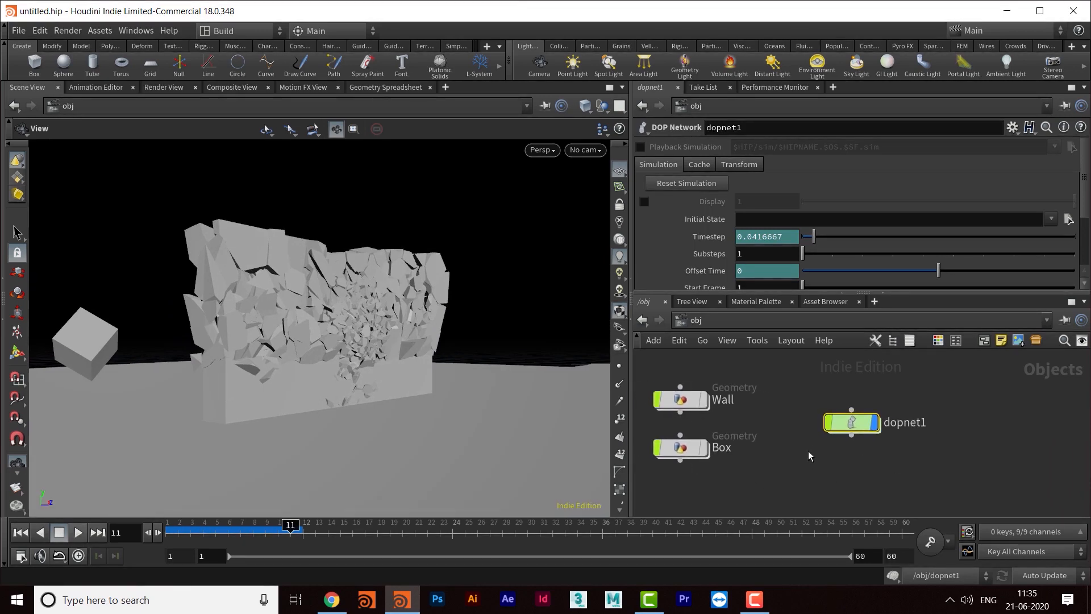
double_click(852, 423)
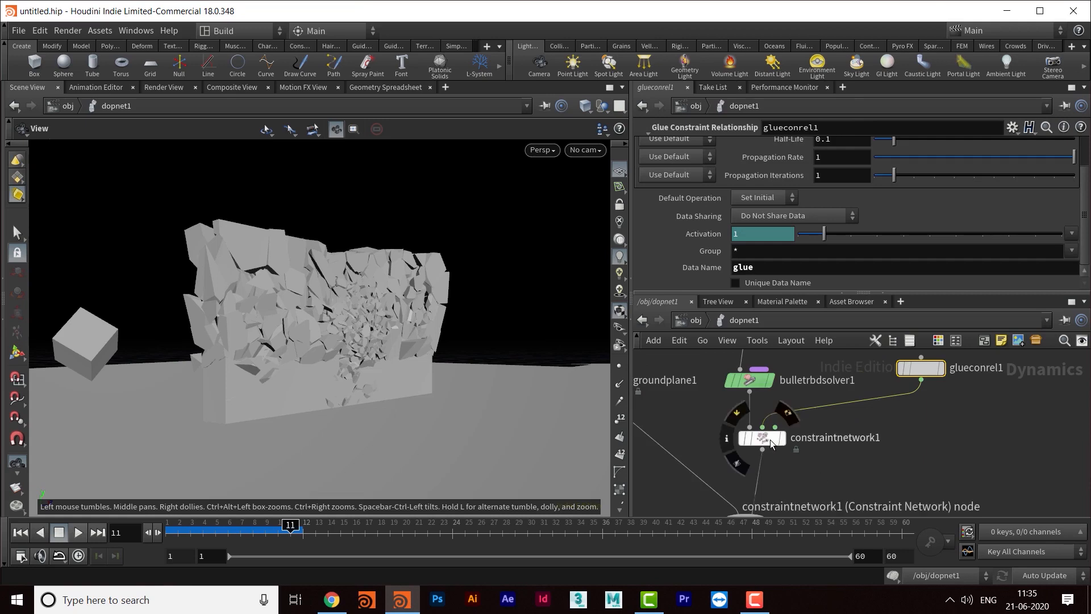
click(762, 438)
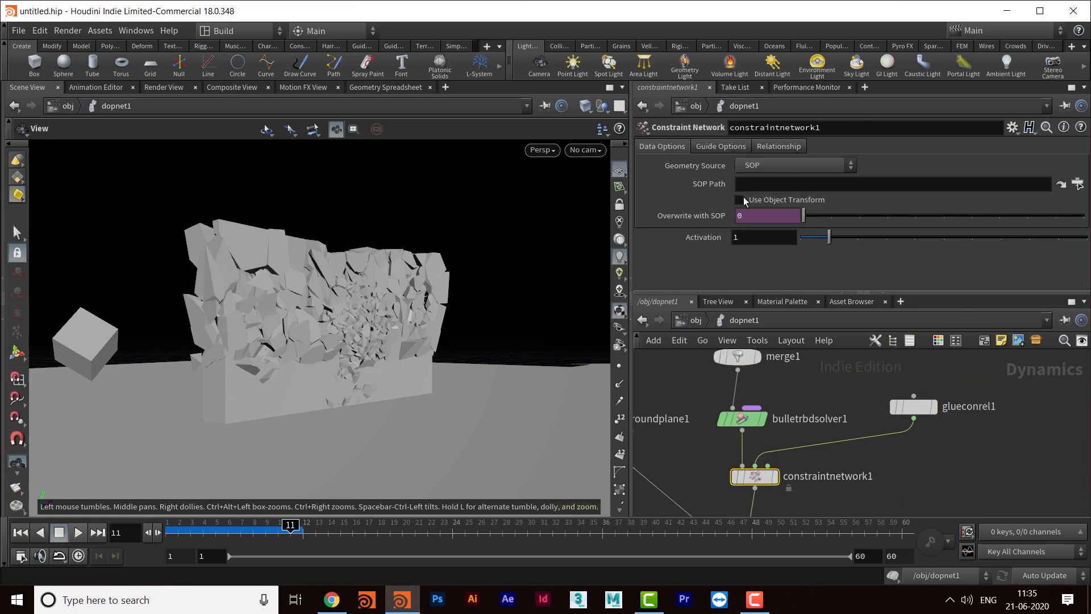
click(1078, 184)
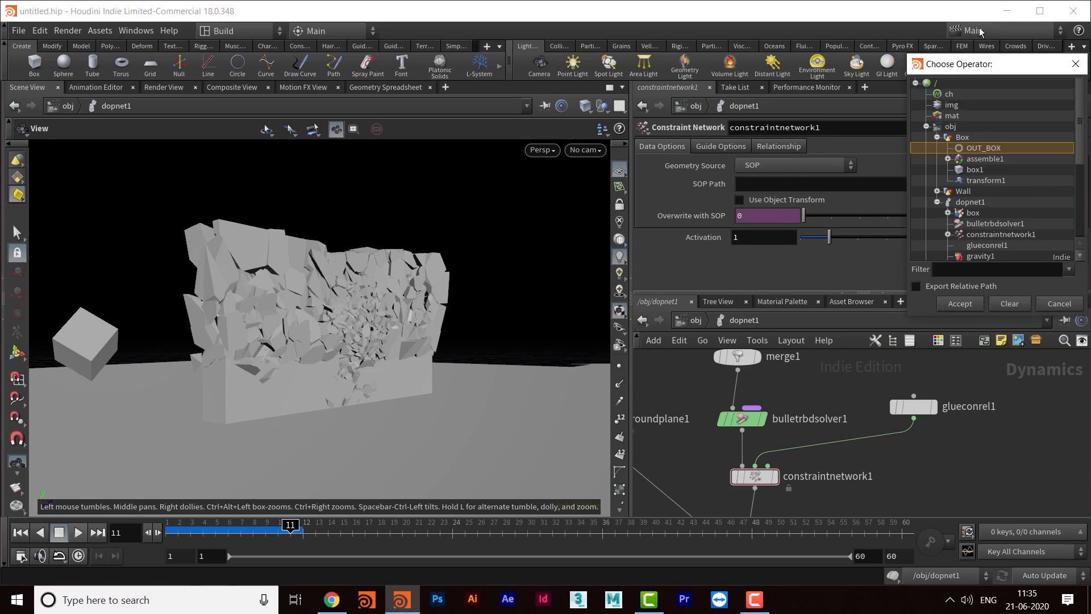
drag(985, 68, 750, 90)
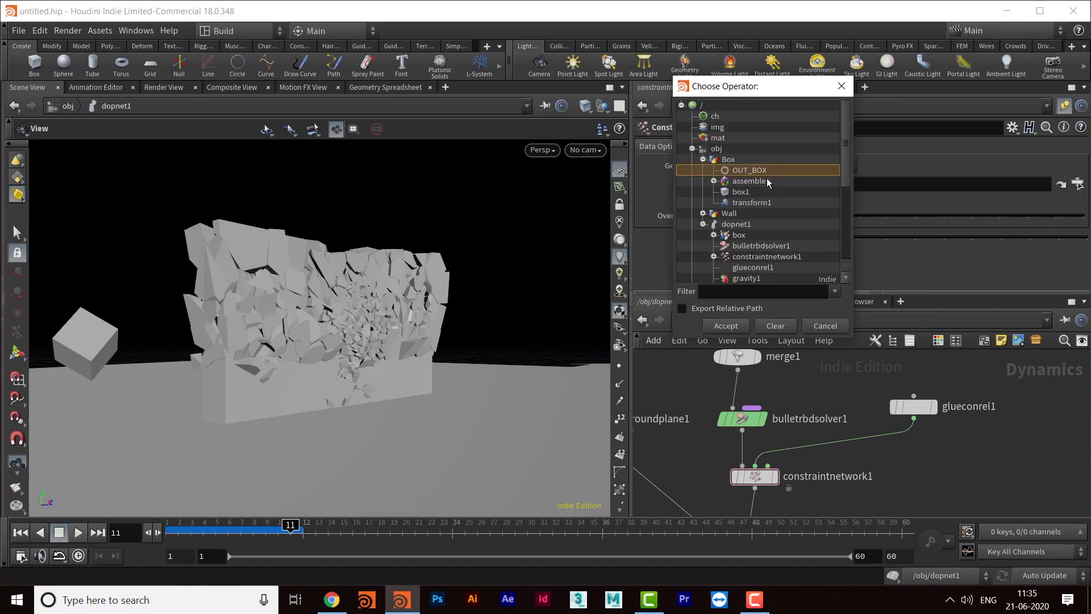
click(693, 149)
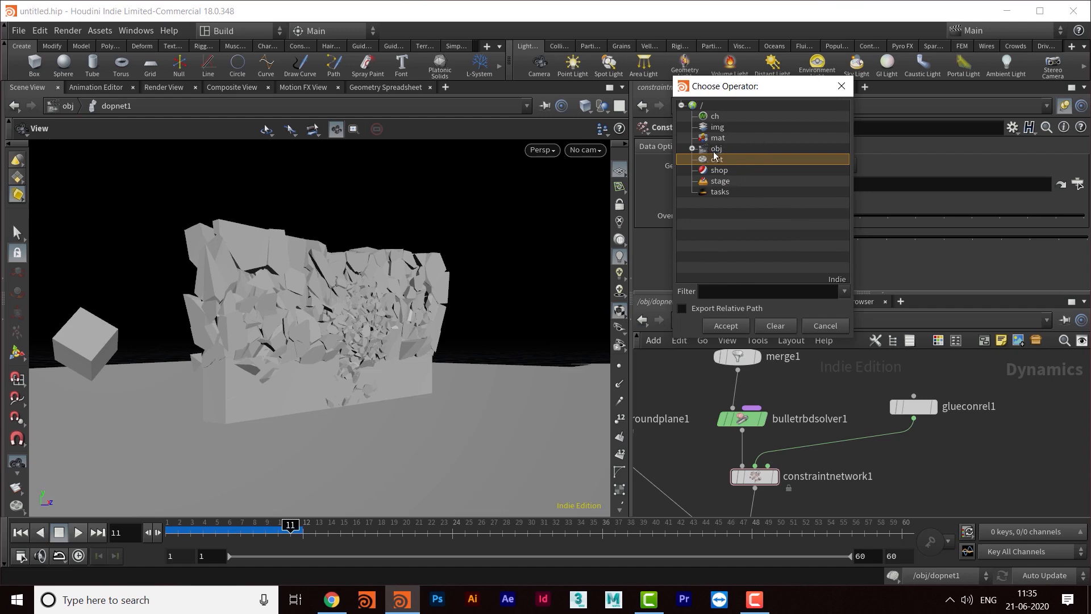
click(693, 148)
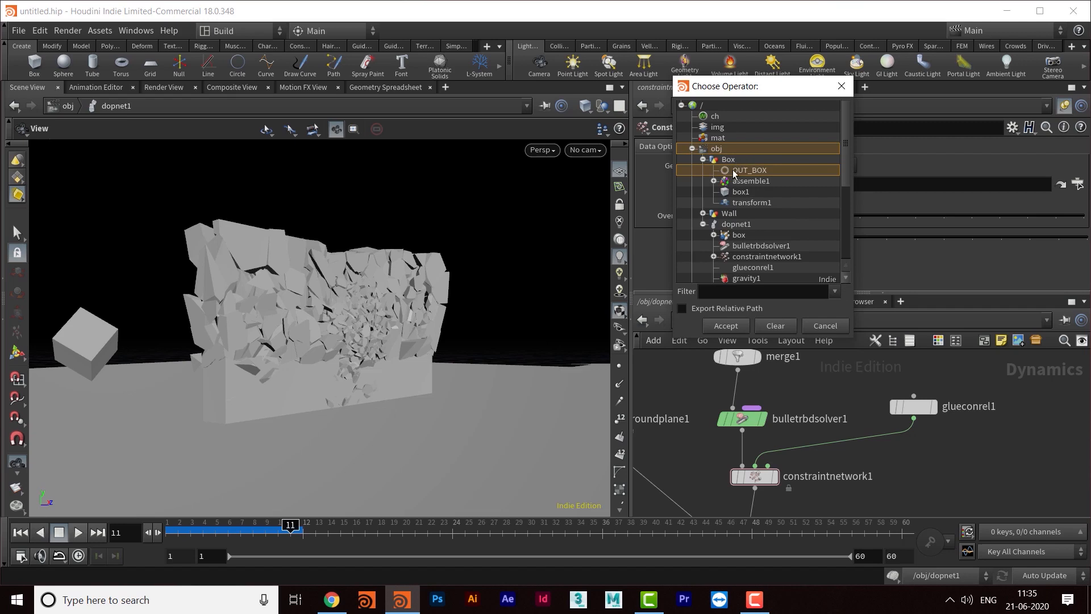
click(702, 160)
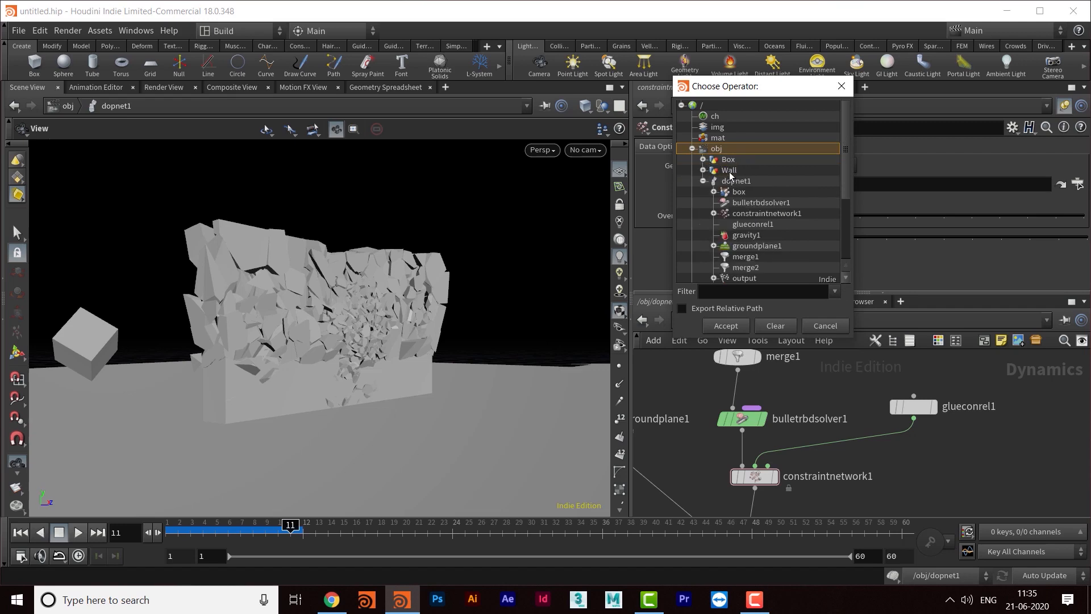
scroll(796, 229, down, 2)
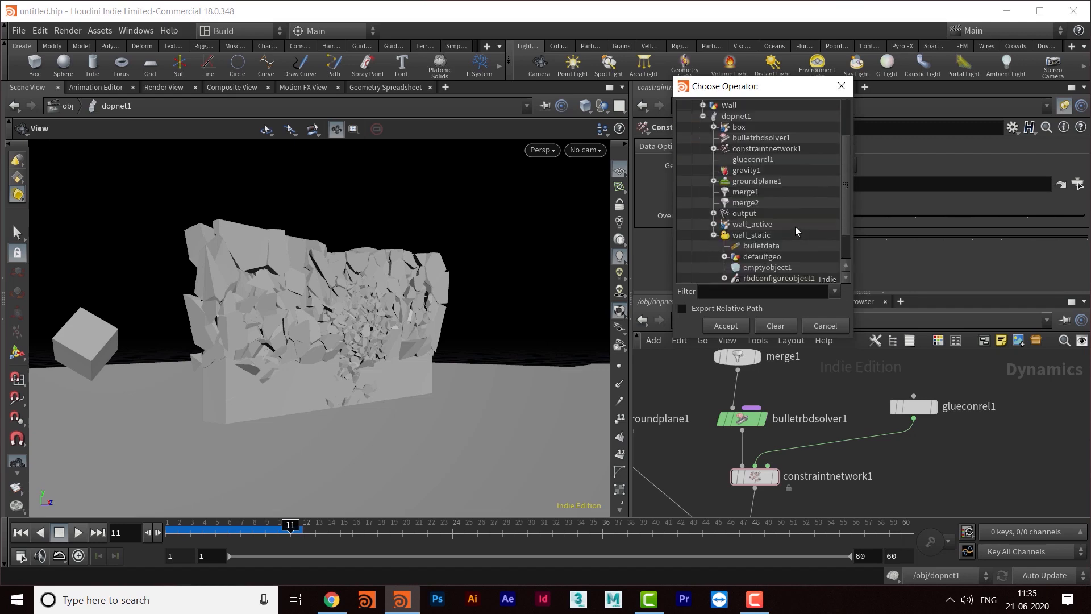
scroll(793, 219, up, 1)
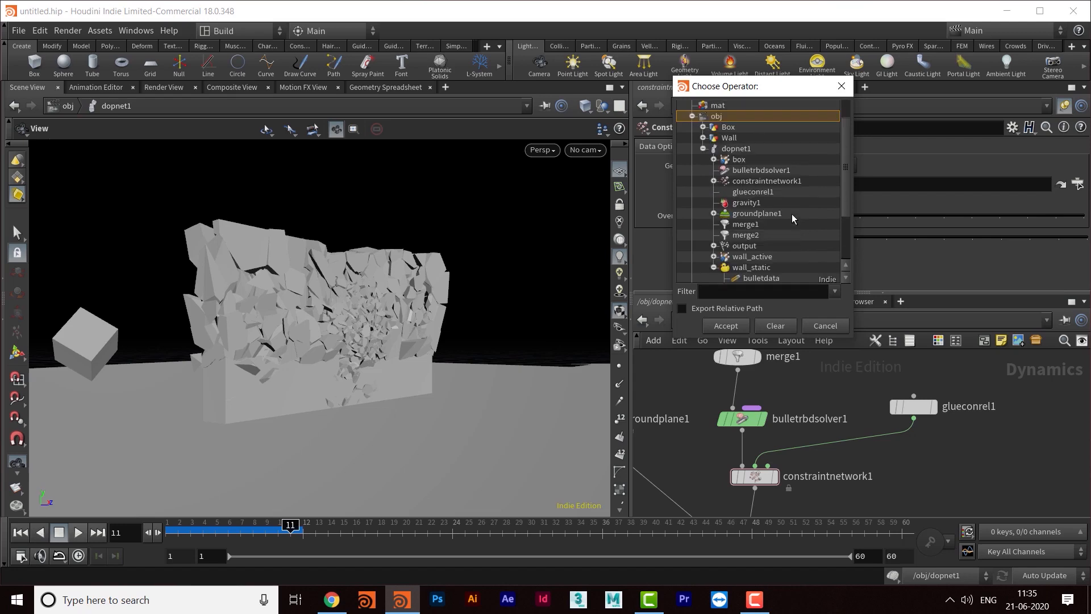
scroll(790, 200, down, 2)
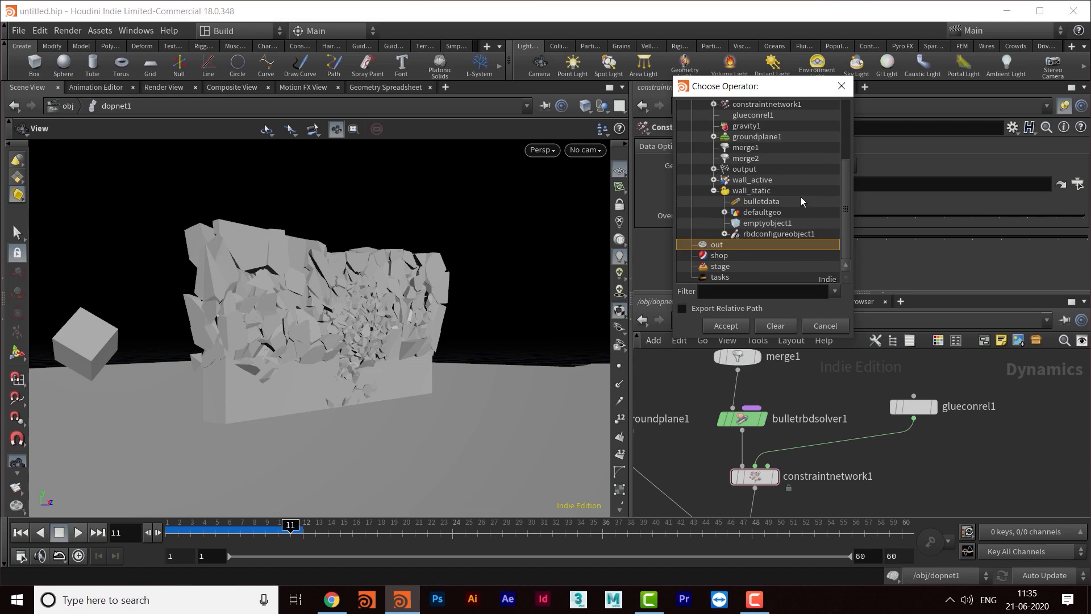
scroll(802, 201, up, 2)
scroll(800, 196, up, 1)
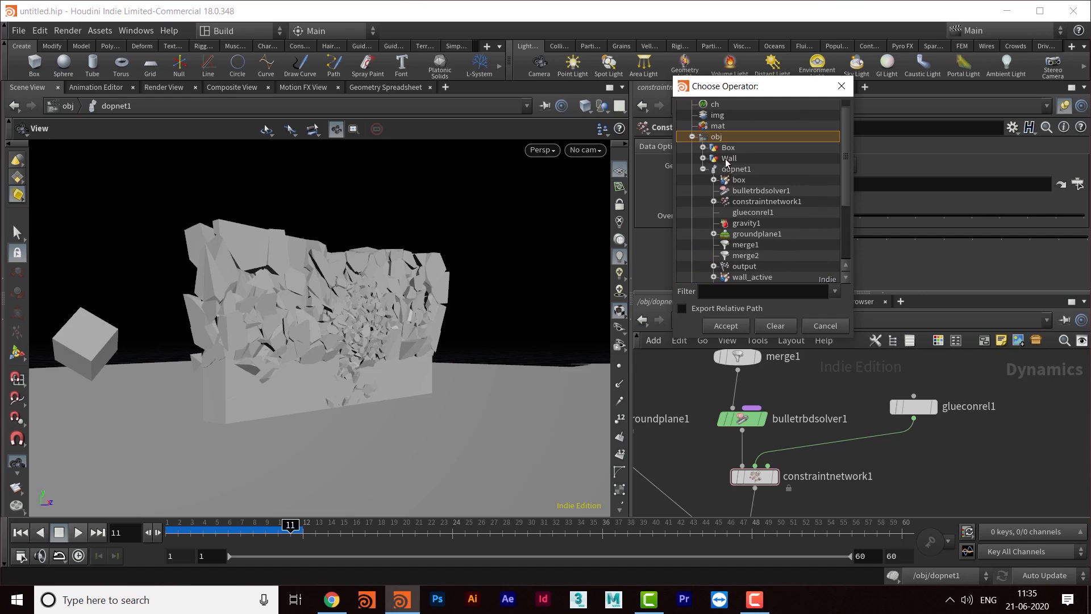
click(703, 169)
click(703, 170)
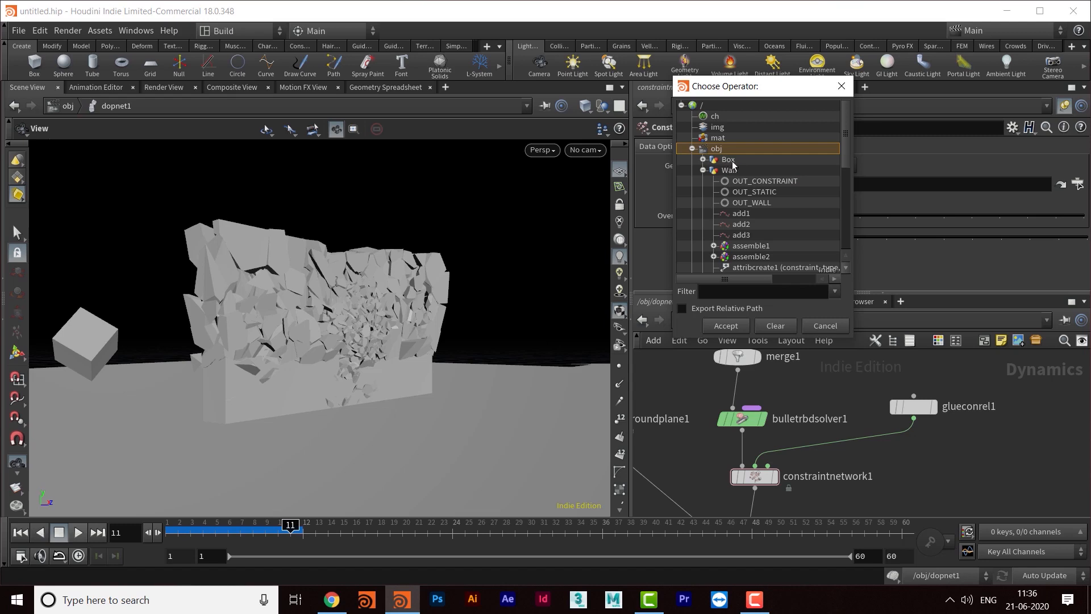
click(839, 87)
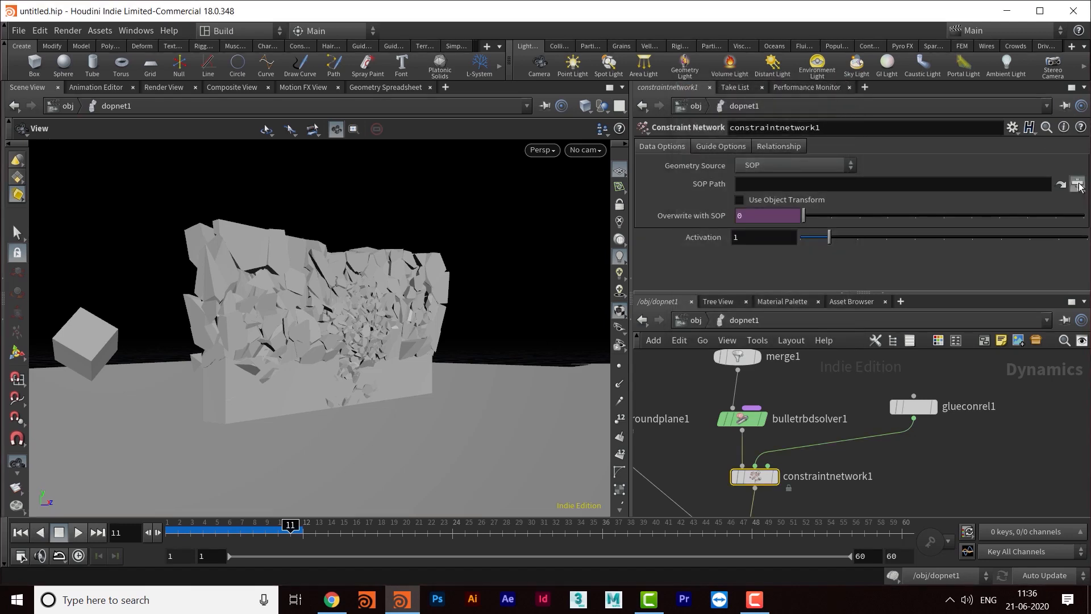
- Set constraintnetwork1's SOP path to /obj/Wall/OUT_CONSTRAINT
click(1079, 185)
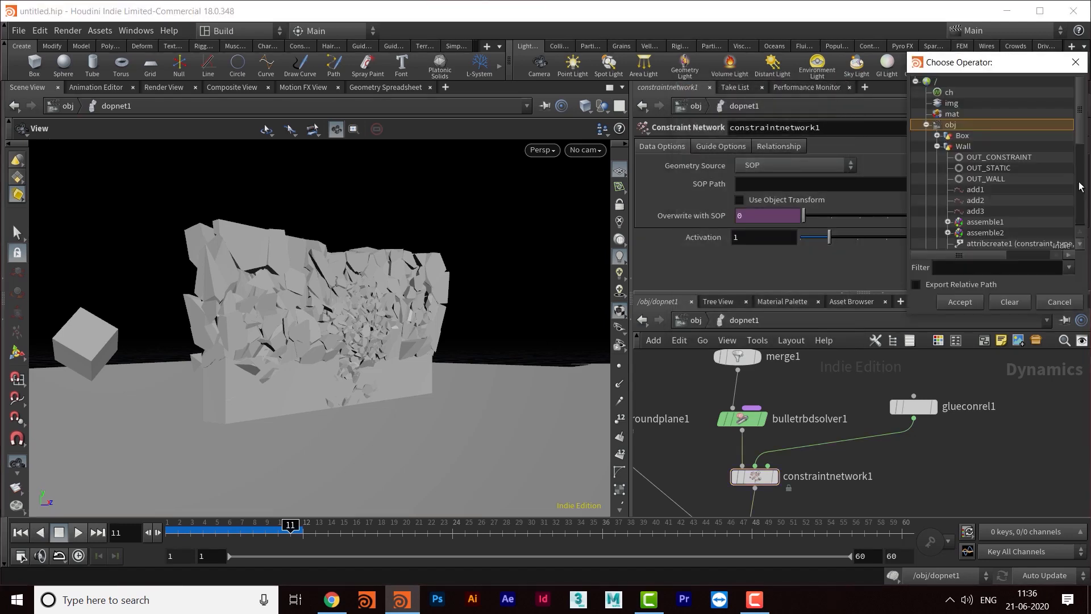
click(1000, 158)
click(943, 301)
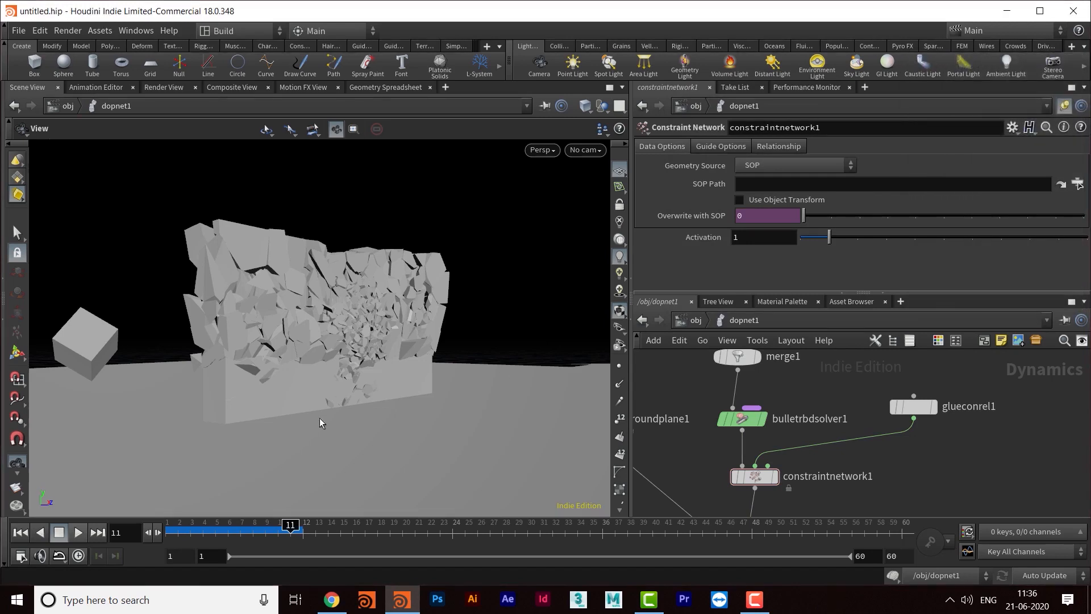
- Play the simulation from the first frame to about frame 28 and inspect how the box and wall behave
click(19, 532)
click(78, 533)
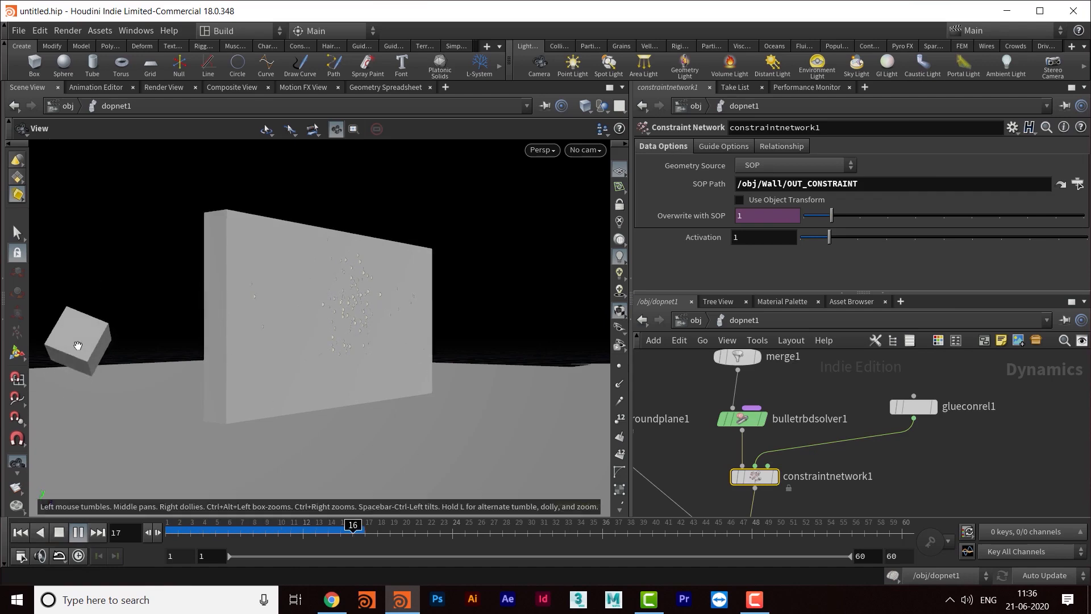
click(59, 532)
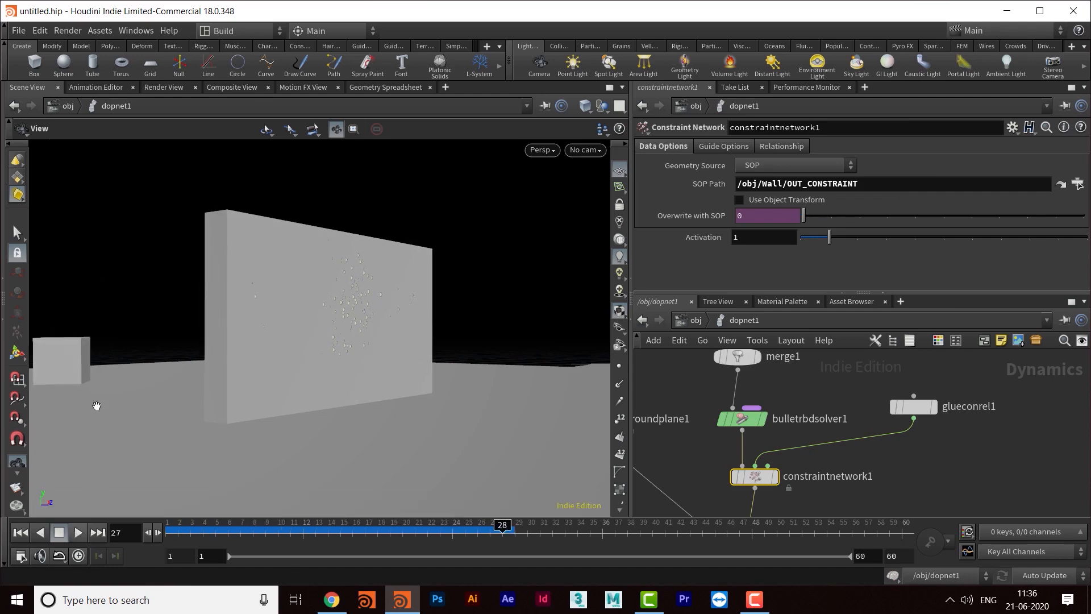
drag(293, 362, 380, 326)
- Set the Z velocity of the box RBD packed object to 20 in its initial state
scroll(855, 419, down, 1)
middle_drag(859, 419, 916, 448)
middle_drag(765, 480, 765, 599)
middle_drag(765, 446, 779, 428)
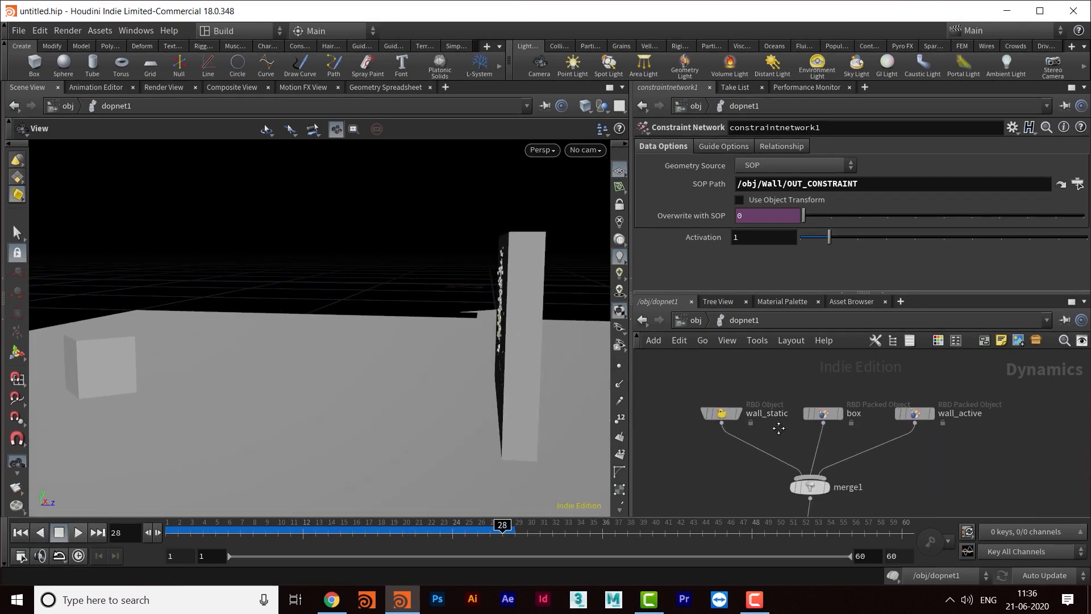
click(823, 413)
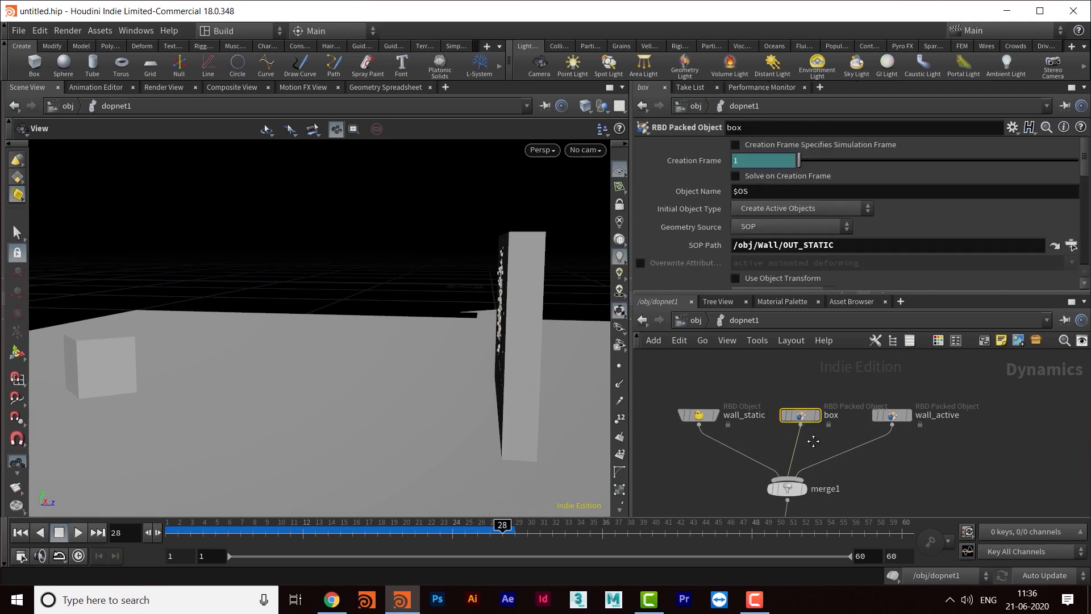
scroll(871, 195, down, 3)
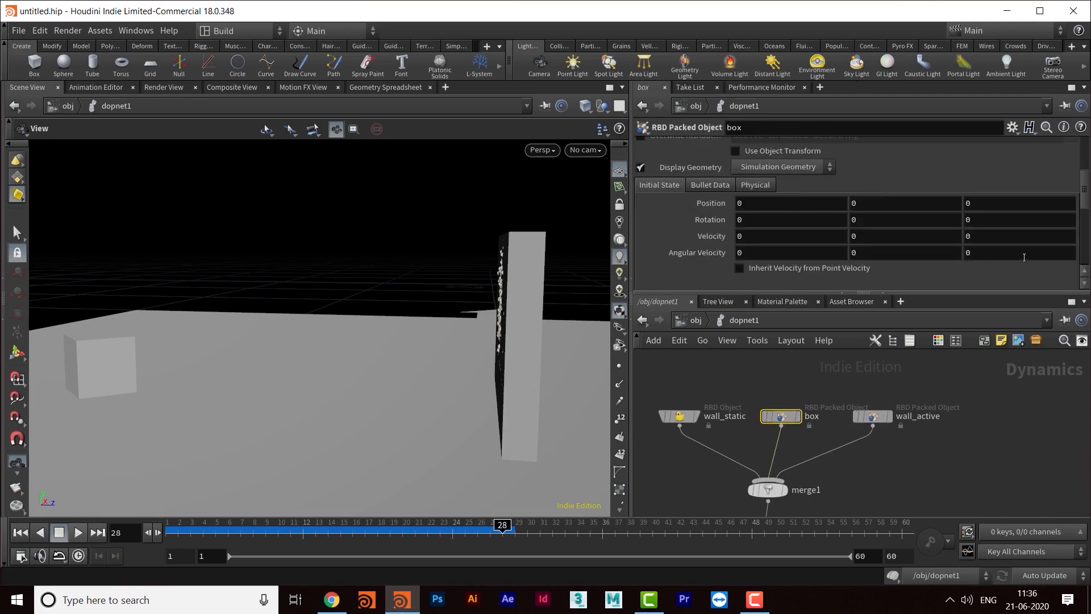
click(971, 241)
text(20)
key(Return)
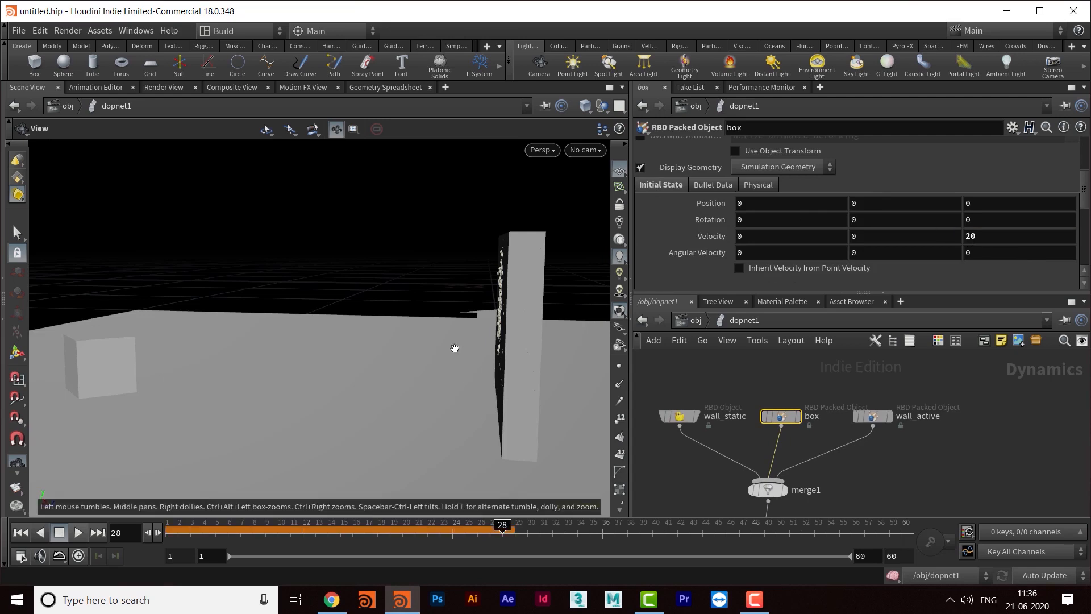
- Replay the simulation from the first frame to check the wall's motion, and return to frame 1
drag(498, 317, 417, 295)
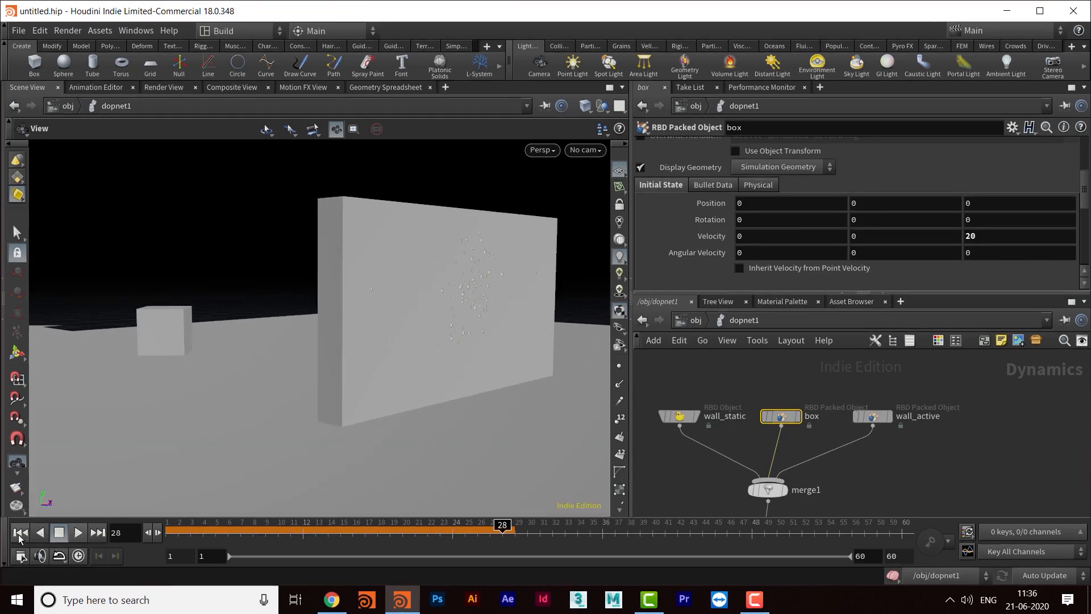
click(20, 532)
click(78, 532)
click(78, 531)
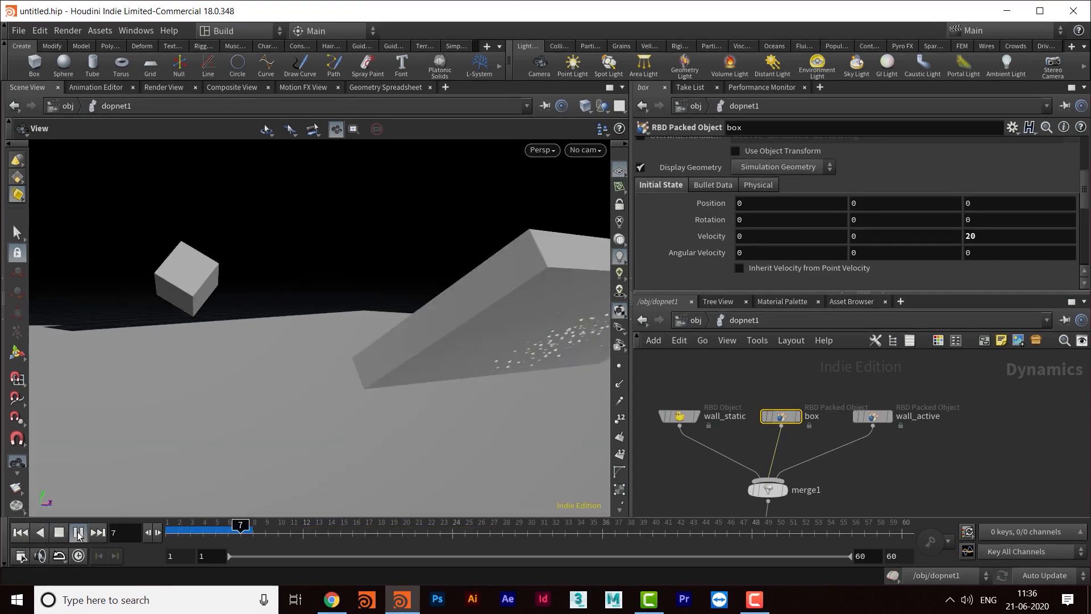
click(21, 532)
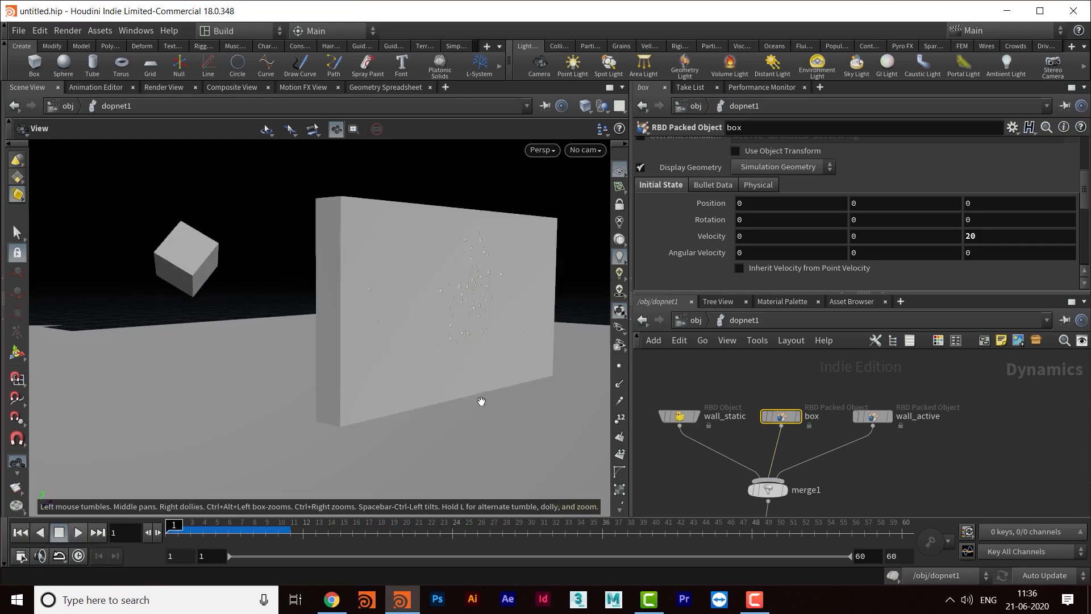
drag(456, 342, 486, 320)
- Examine the point and primitive attributes of the simulated box's geometry in the geometry spreadsheet
middle_drag(705, 457, 747, 435)
middle_drag(720, 464, 714, 468)
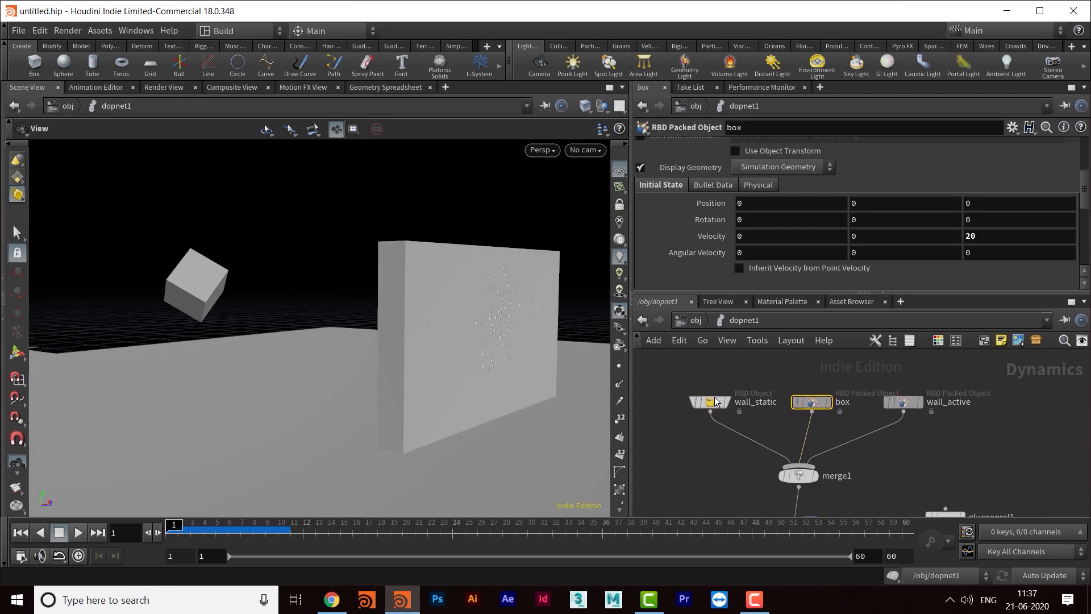
mouse_move(715, 404)
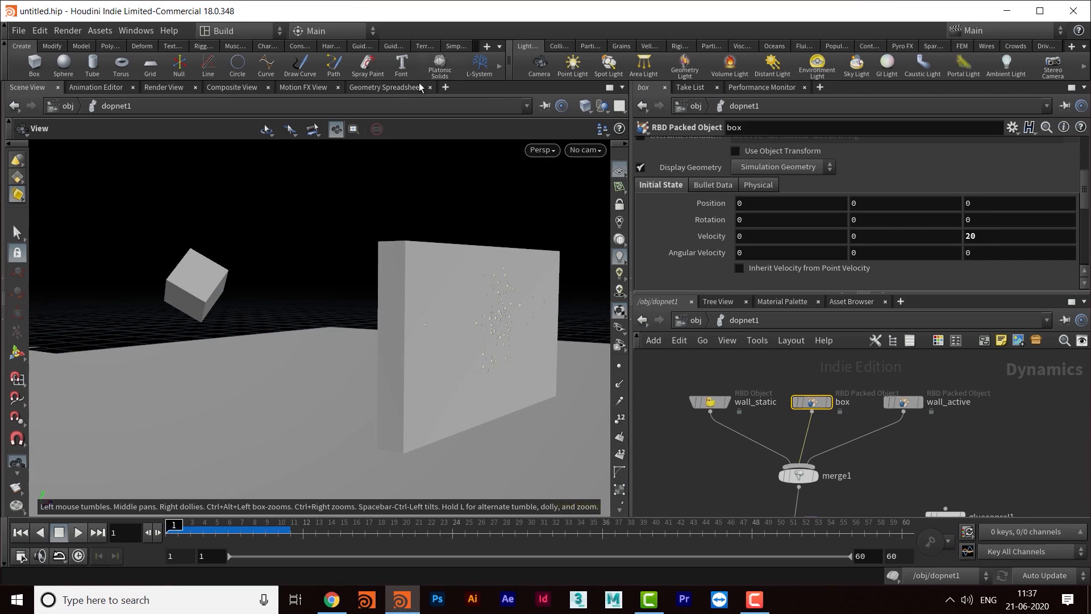
click(400, 88)
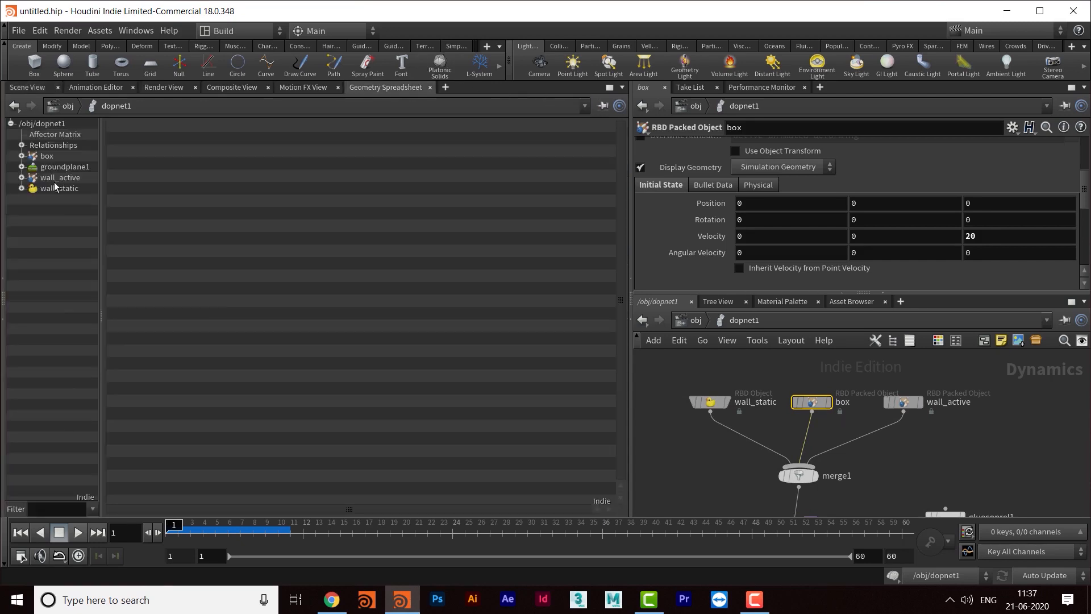
click(48, 157)
click(21, 156)
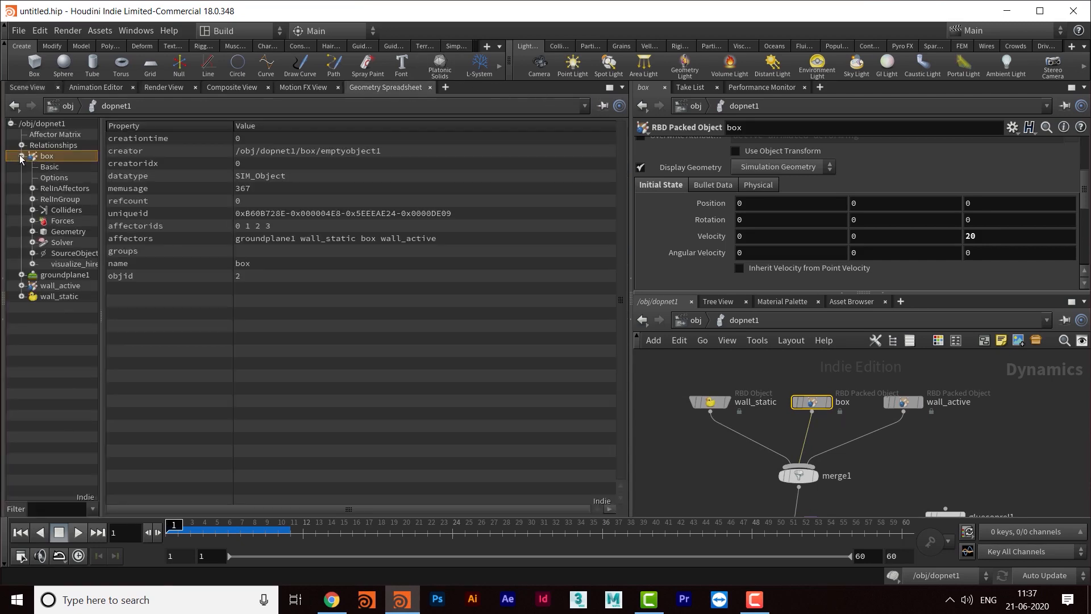
click(68, 232)
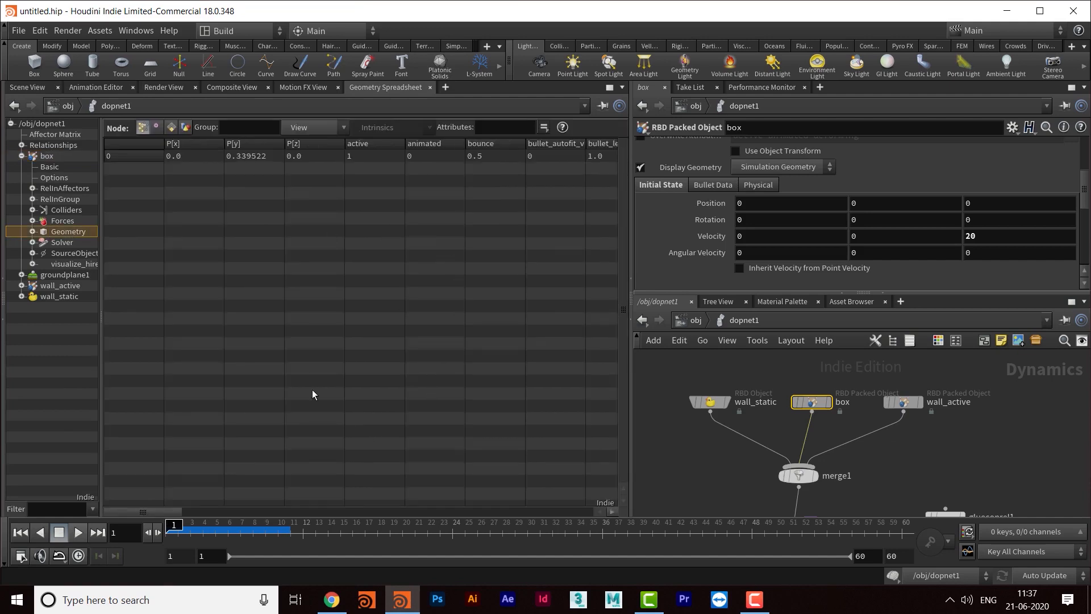
click(172, 128)
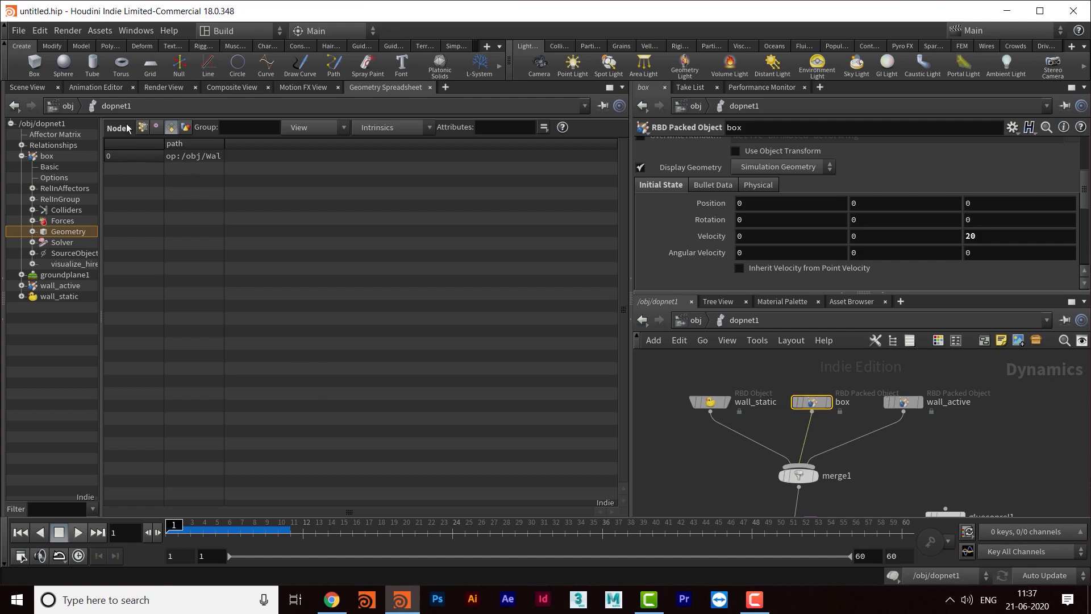
- Open the Box object's network and check the output prefix and name attribute options of assemble1
middle_drag(745, 478, 757, 480)
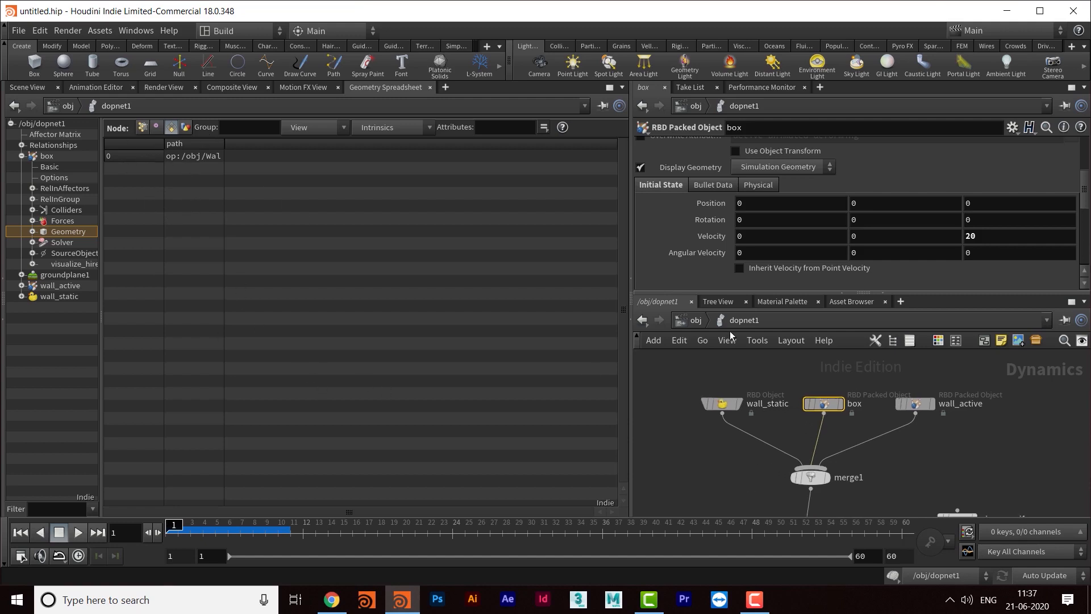
click(695, 321)
double_click(722, 451)
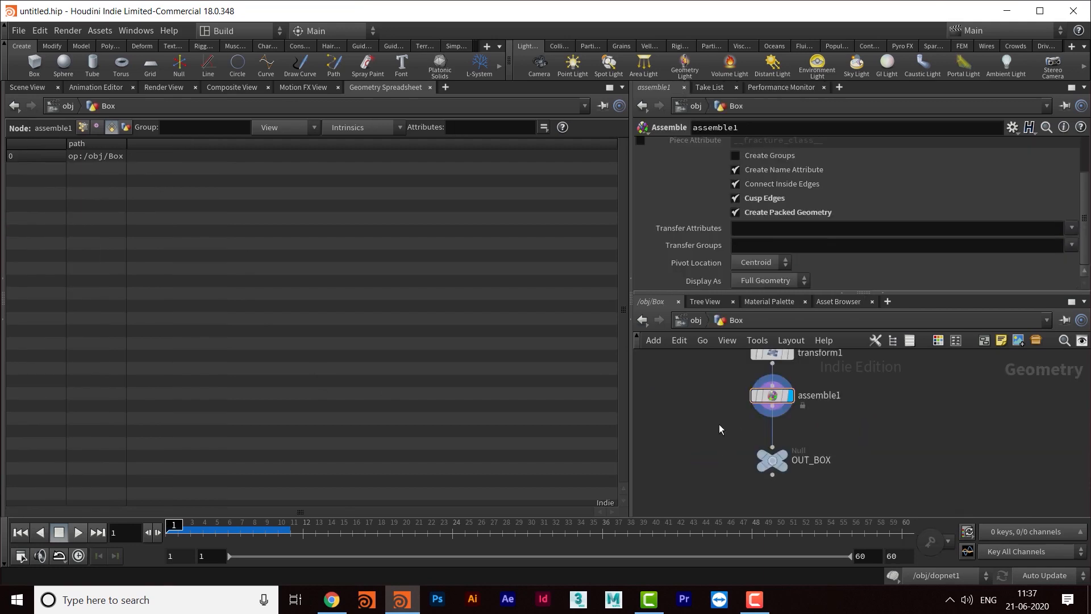
middle_drag(719, 425, 663, 483)
click(716, 454)
middle_drag(811, 409, 801, 435)
scroll(856, 213, up, 2)
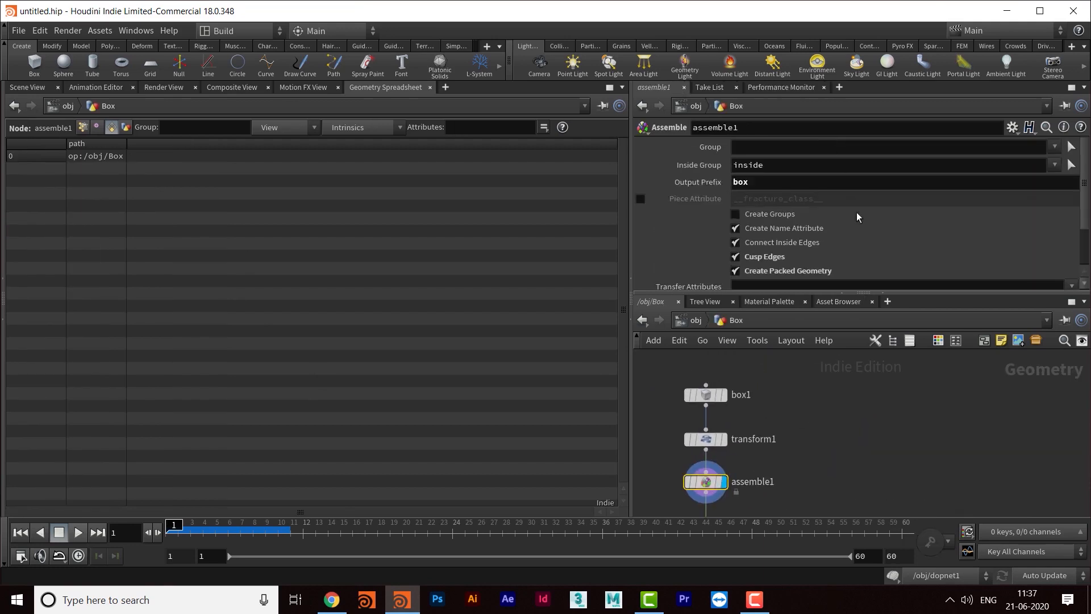
drag(779, 180, 714, 188)
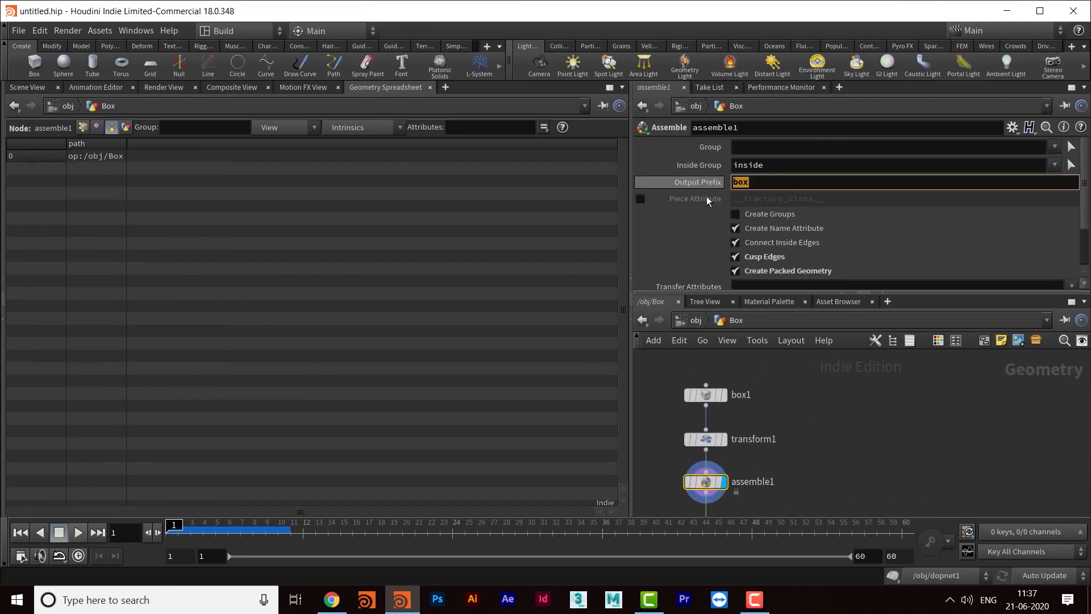
scroll(882, 227, down, 2)
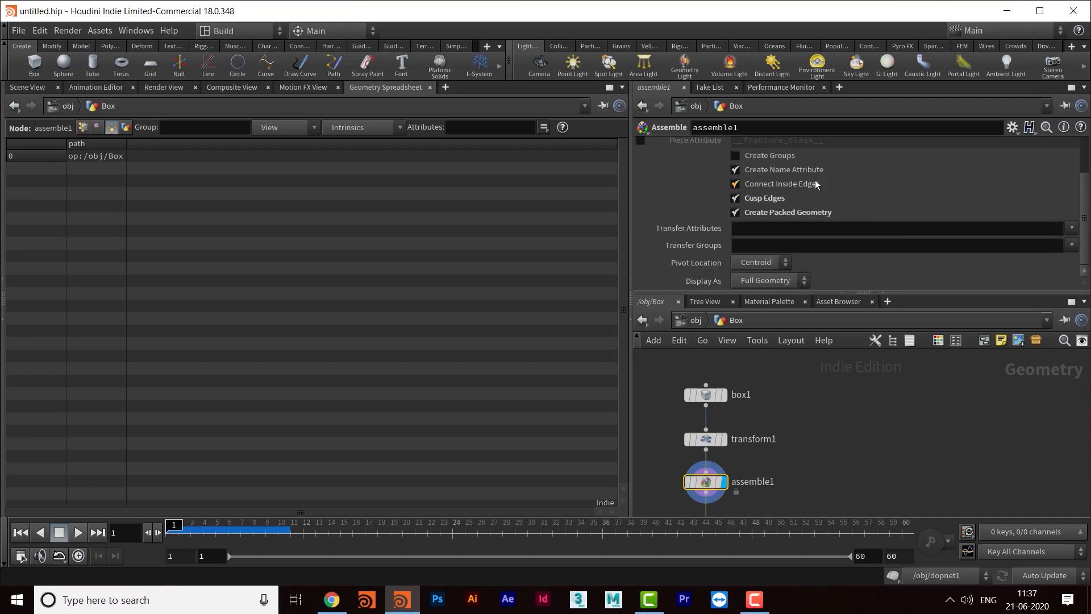
scroll(864, 183, up, 1)
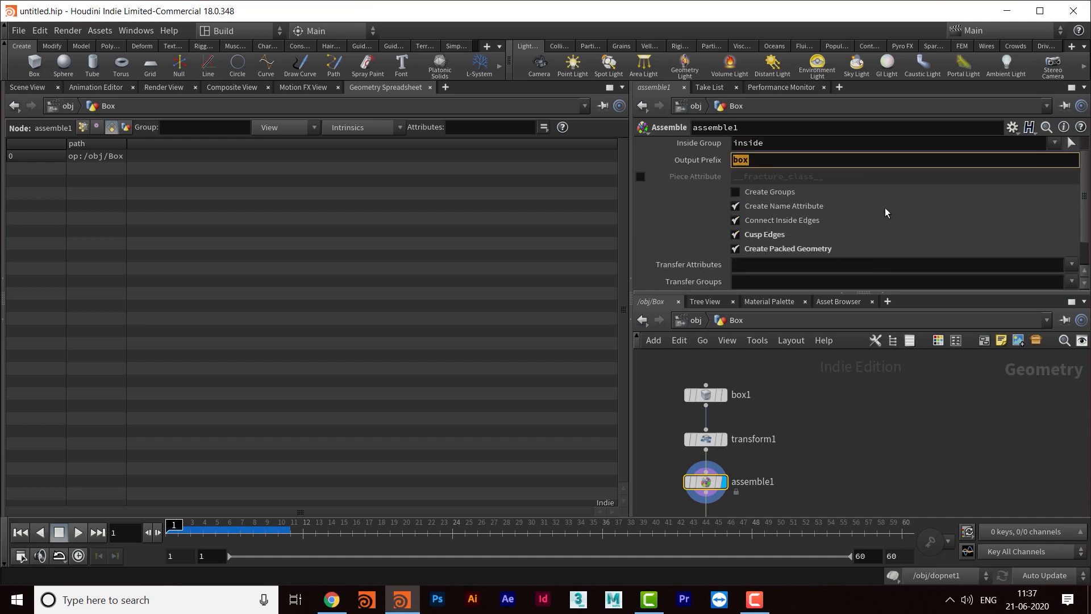
scroll(884, 213, down, 1)
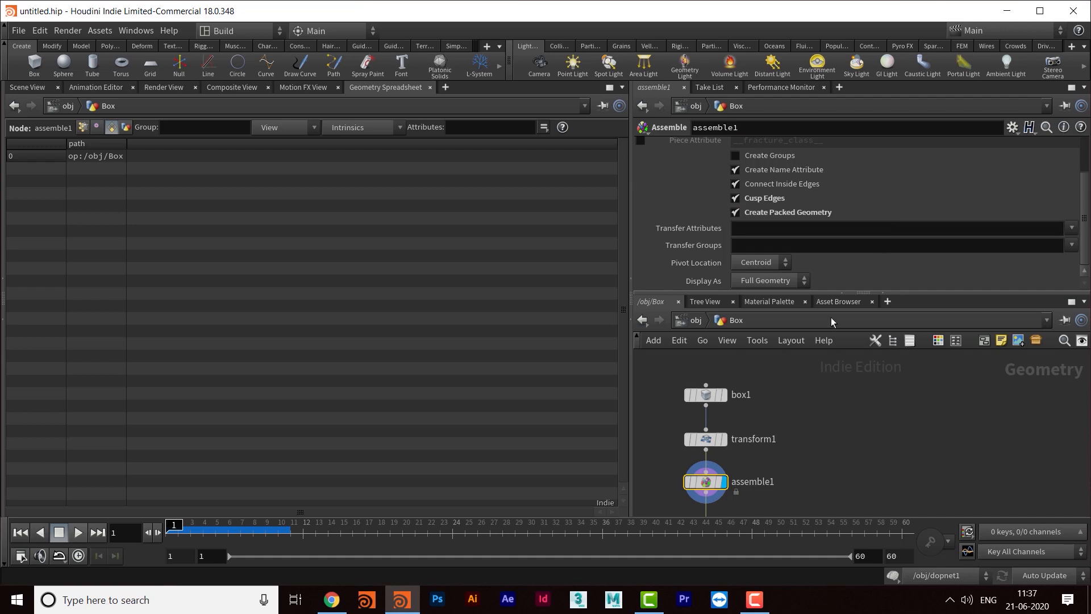
middle_drag(785, 463, 791, 412)
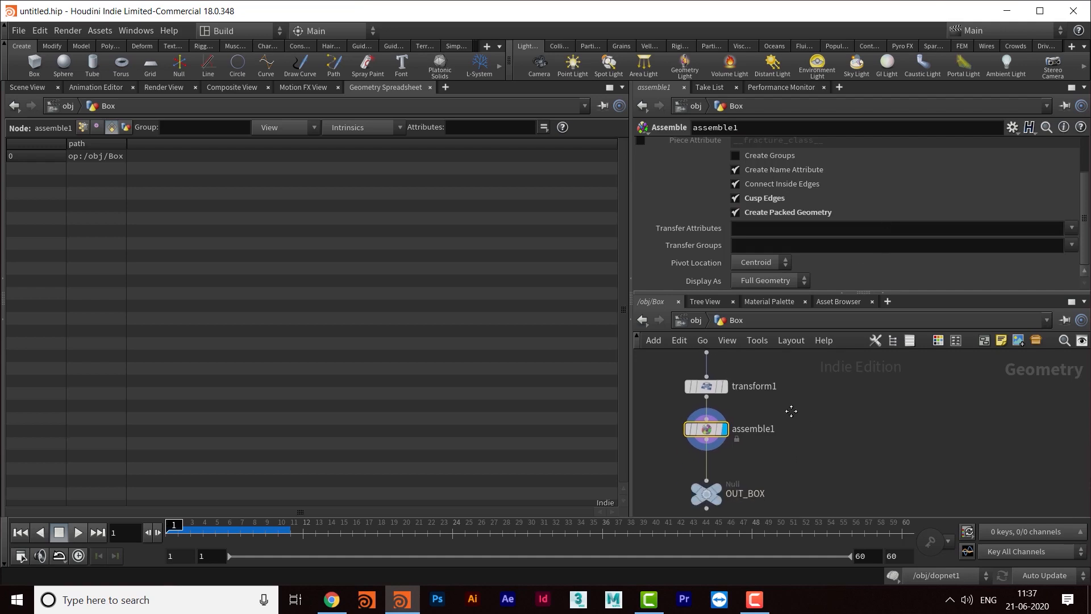
- Open the Wall object's network and examine the primitive attributes of its first assemble node for comparison
click(687, 320)
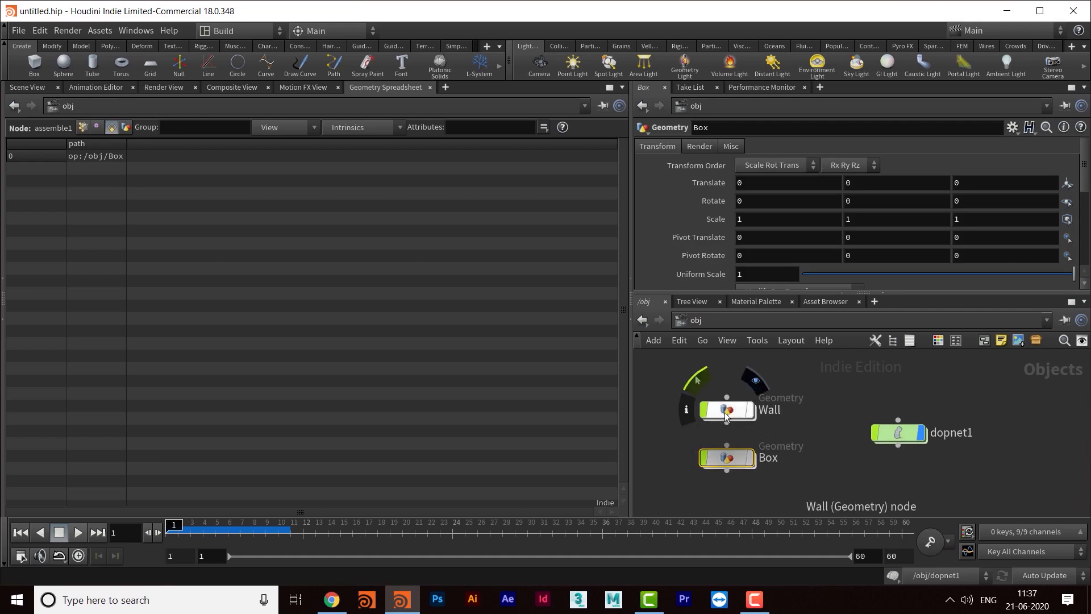
double_click(725, 410)
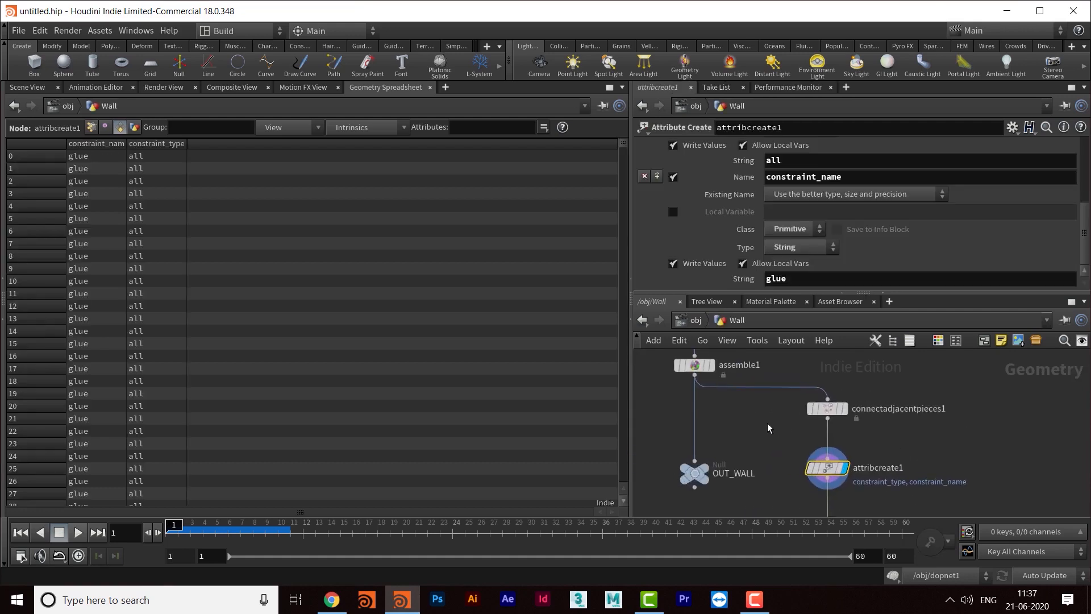
click(695, 412)
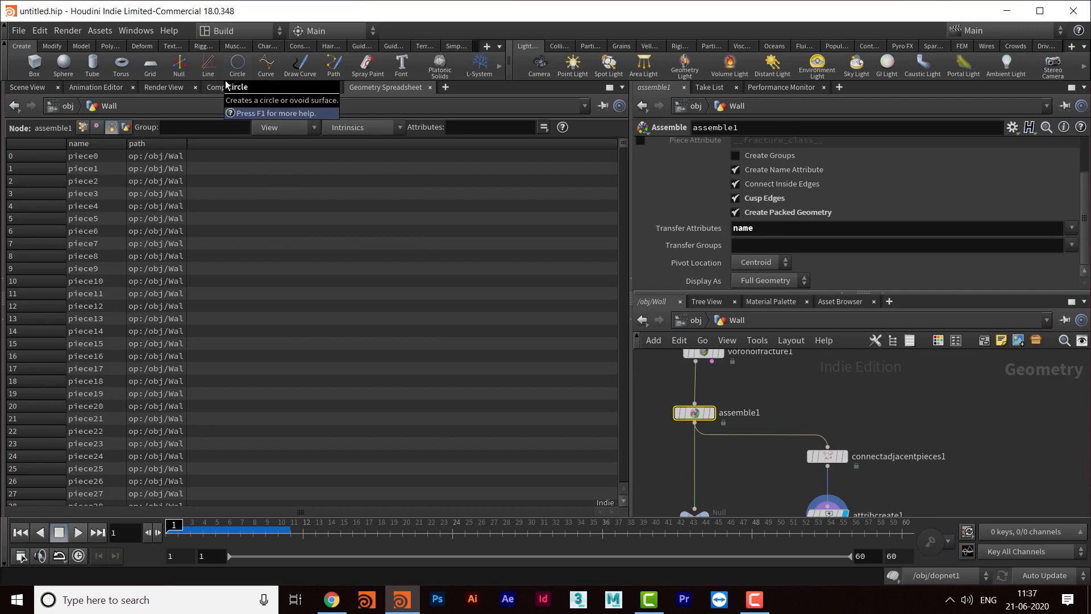
middle_drag(1023, 472, 908, 432)
mouse_move(791, 410)
middle_drag(789, 409, 840, 348)
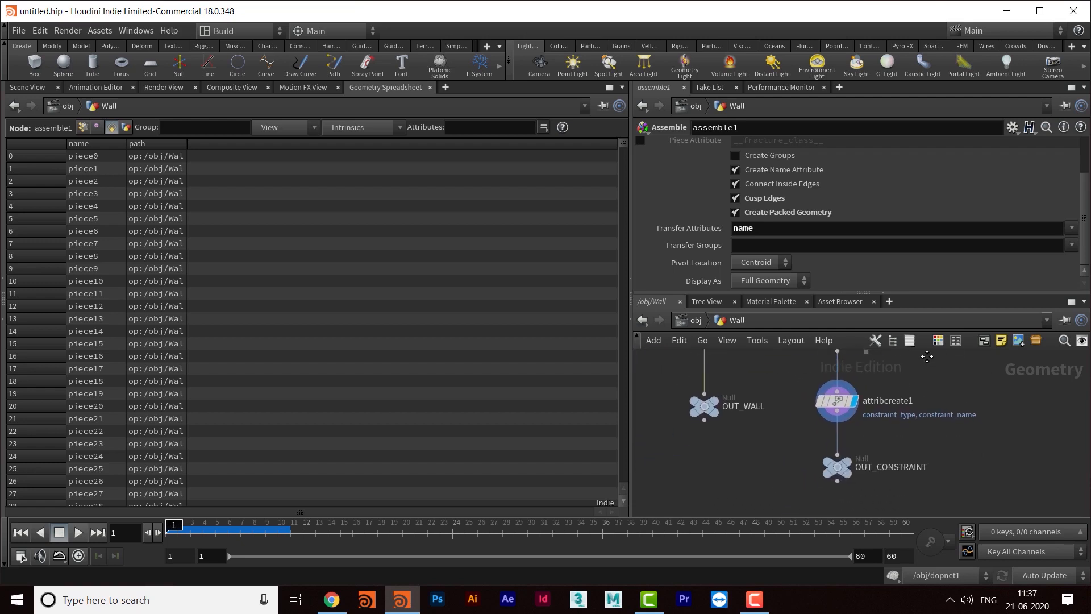
- Return to the object level and replay the simulation in the scene view, inspecting the wall's fall from another angle
click(694, 320)
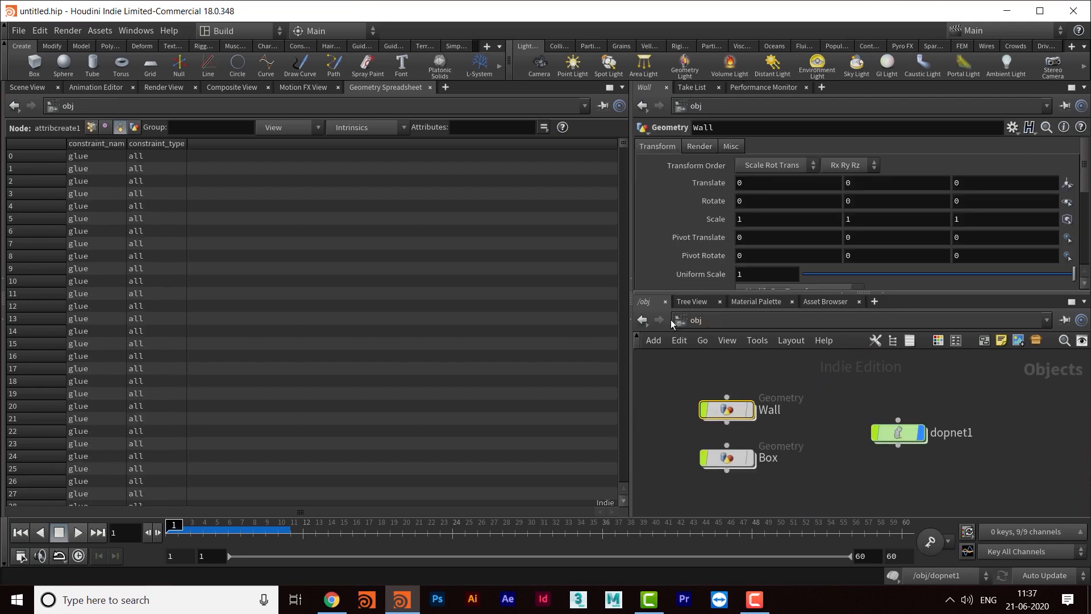
click(33, 92)
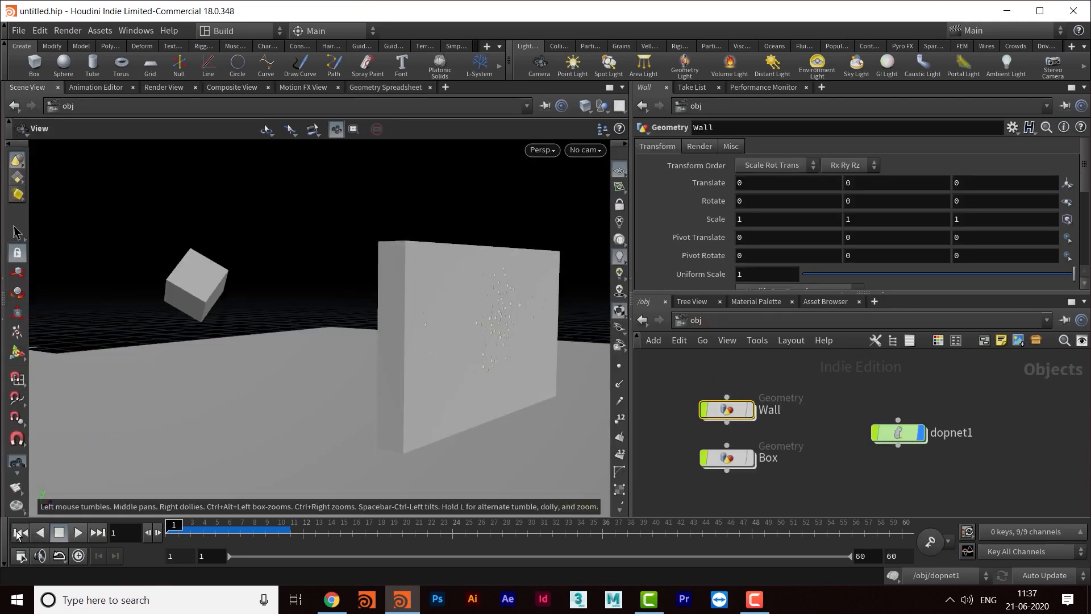
click(78, 532)
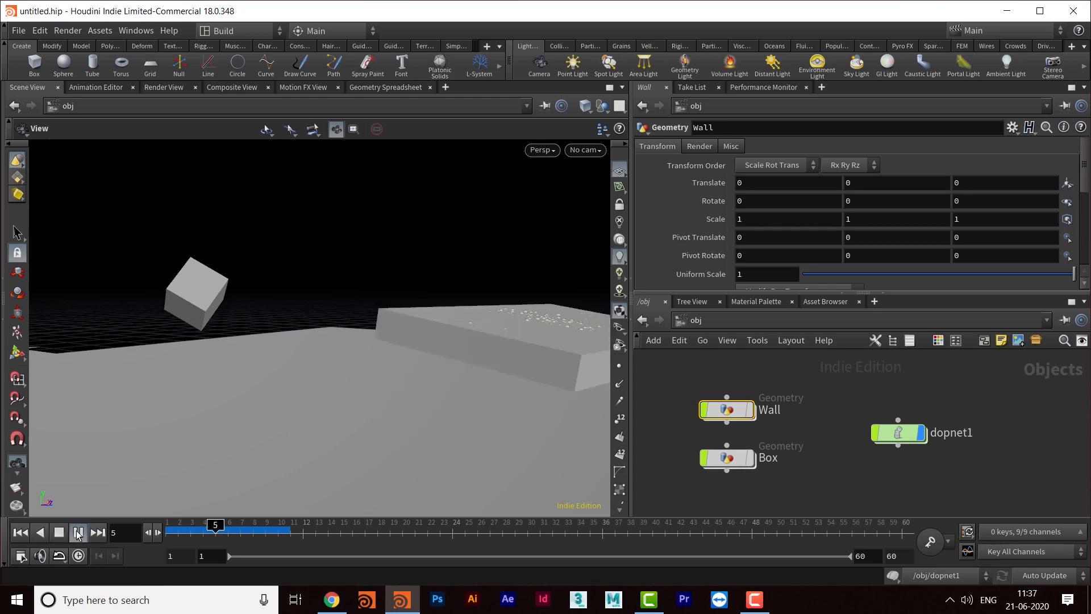
drag(428, 306, 402, 389)
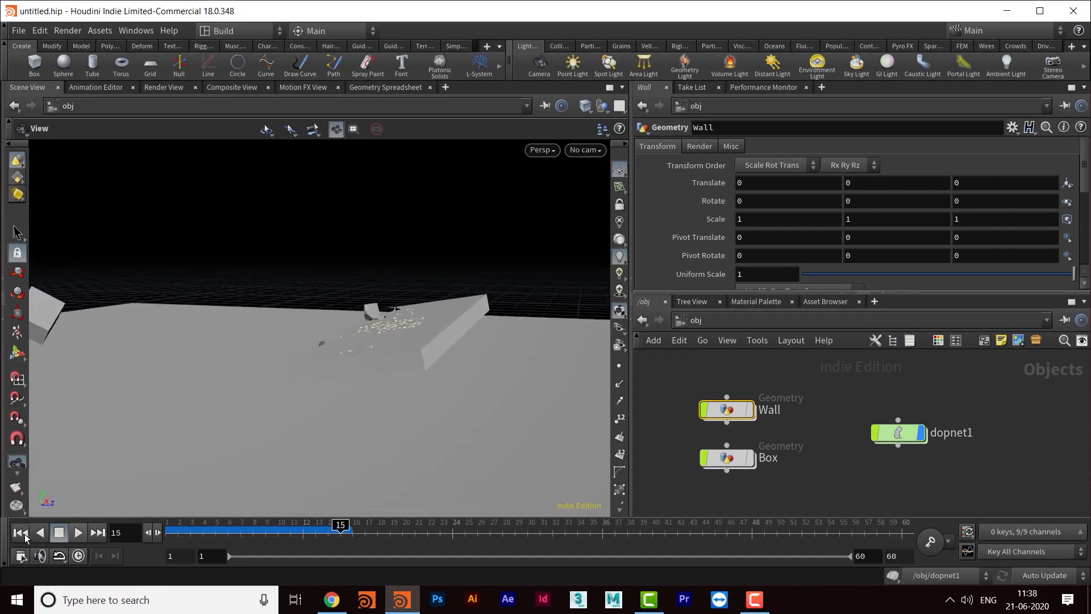
click(20, 532)
click(79, 533)
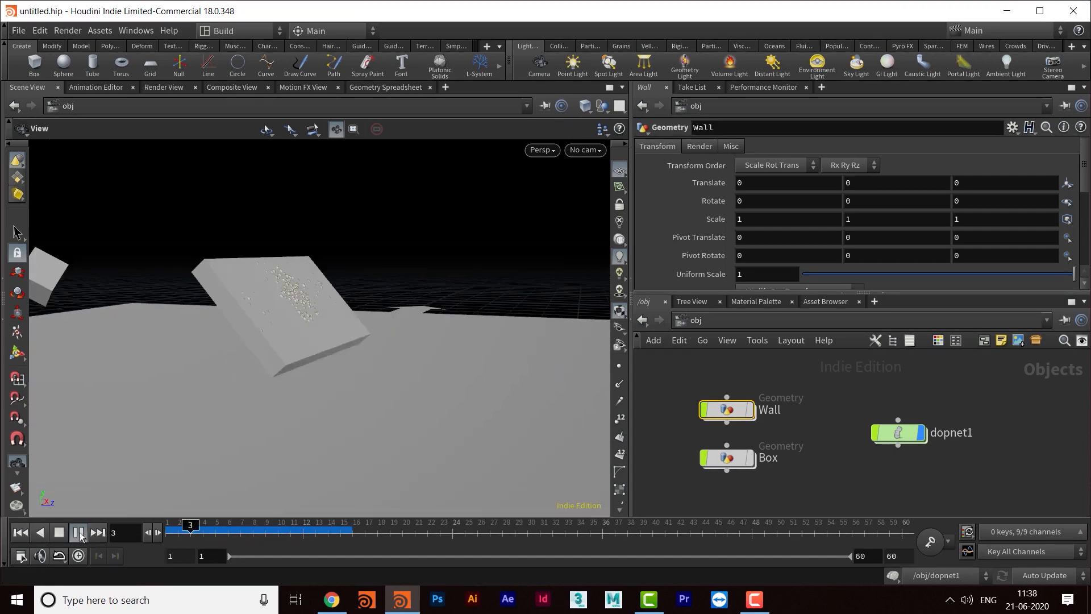
- Open the dopnet1 network again
middle_drag(834, 444, 789, 436)
click(853, 427)
double_click(854, 426)
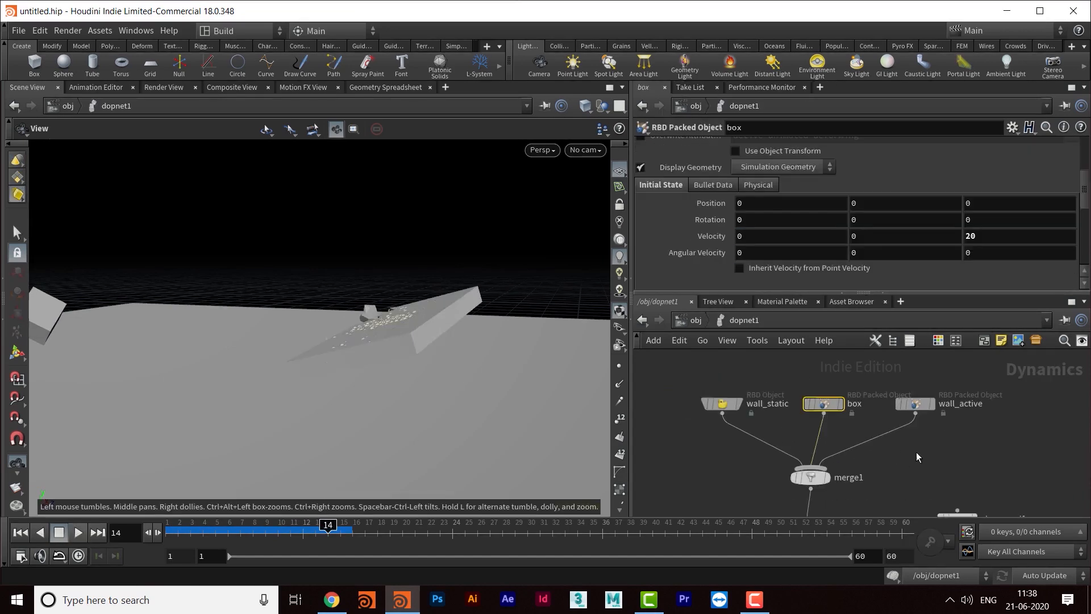
- Check the SOP paths of the box and wall_static objects in the DOP network
middle_drag(967, 464, 966, 458)
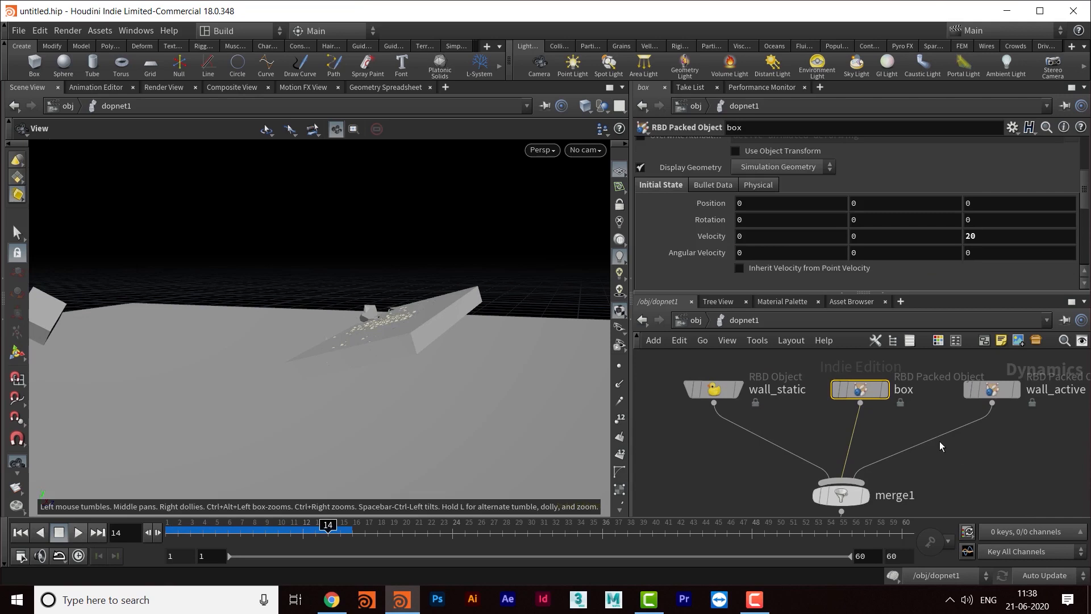
middle_drag(955, 467, 912, 469)
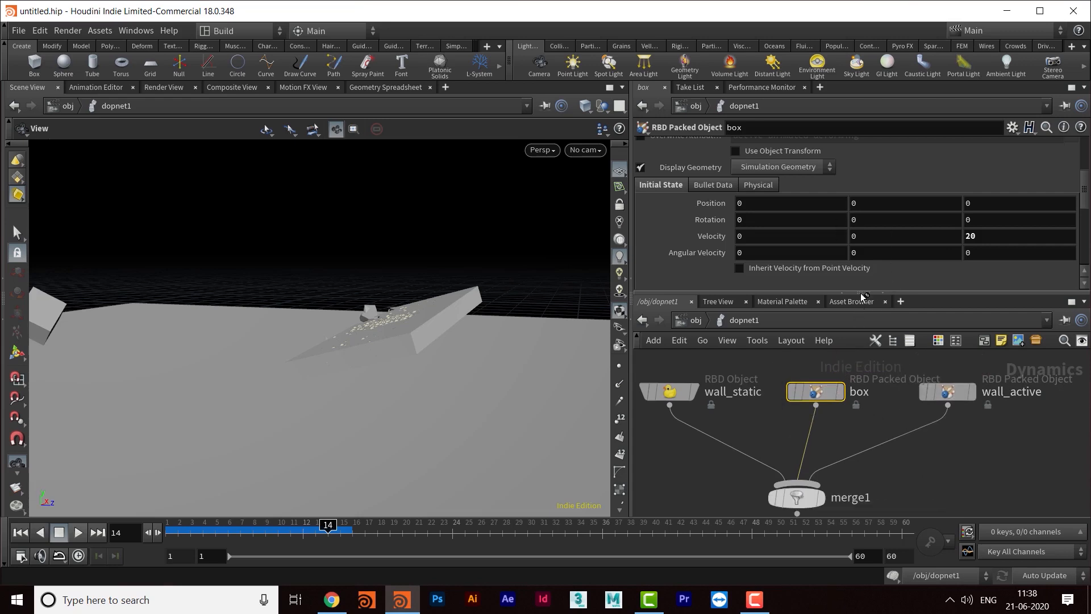
drag(863, 296, 863, 347)
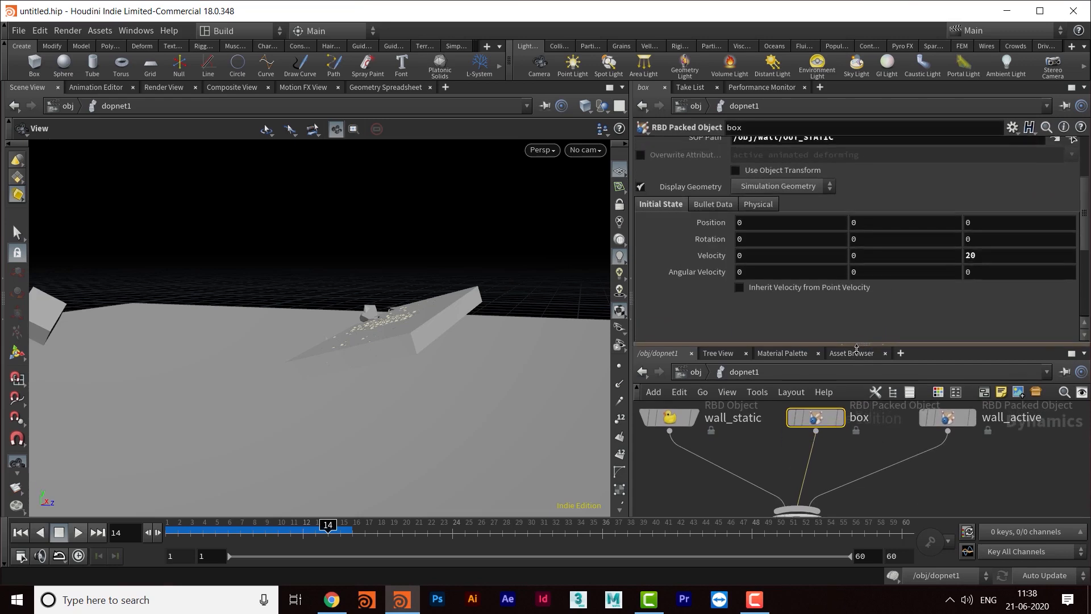
scroll(891, 260, up, 3)
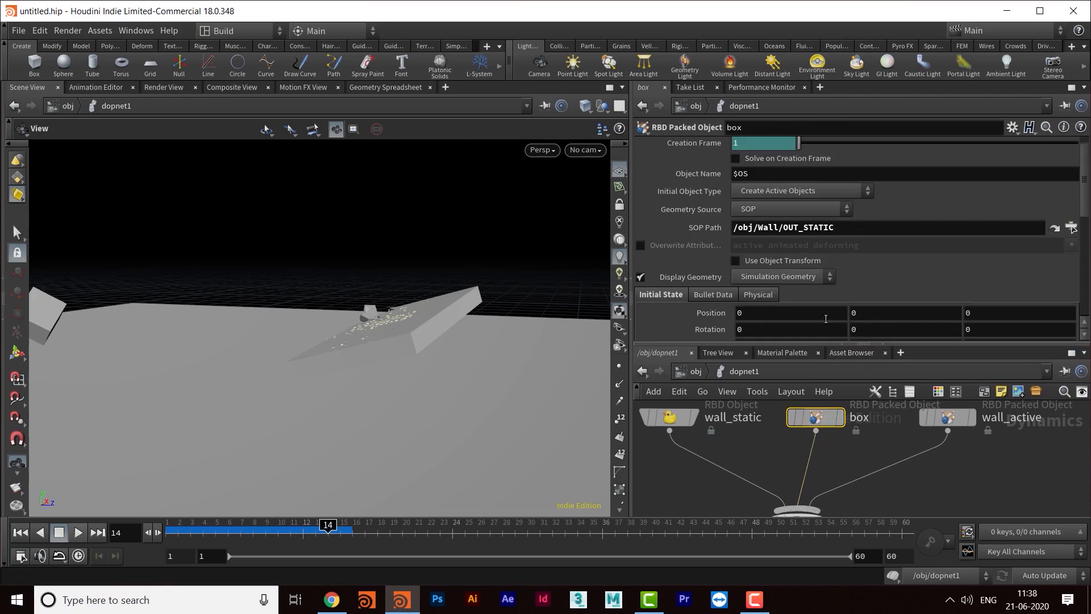
drag(785, 227, 836, 229)
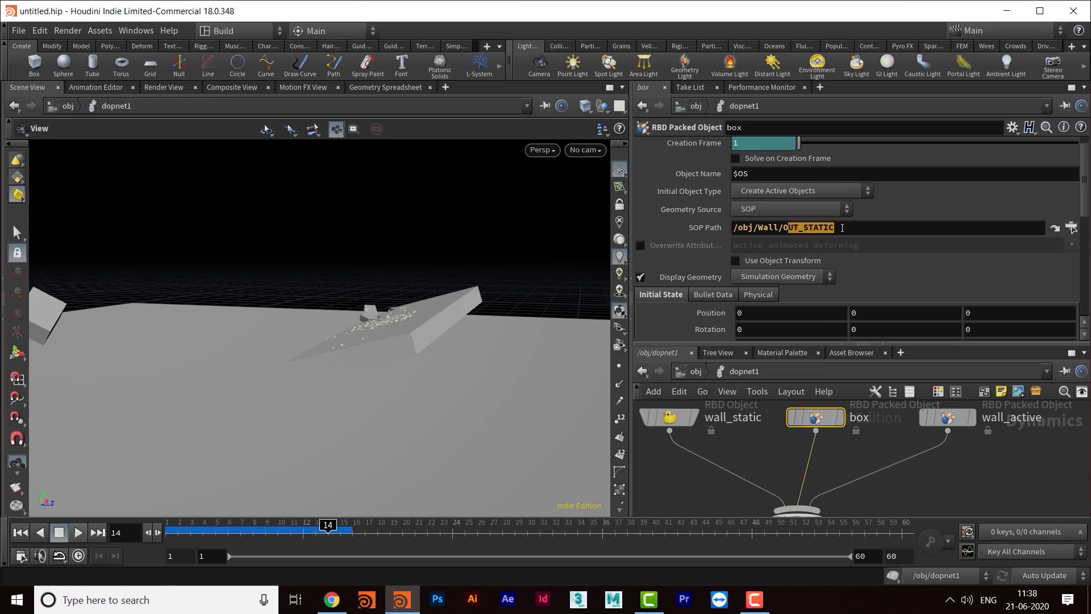
mouse_move(849, 463)
middle_down()
mouse_move(856, 477)
mouse_move(852, 458)
middle_up()
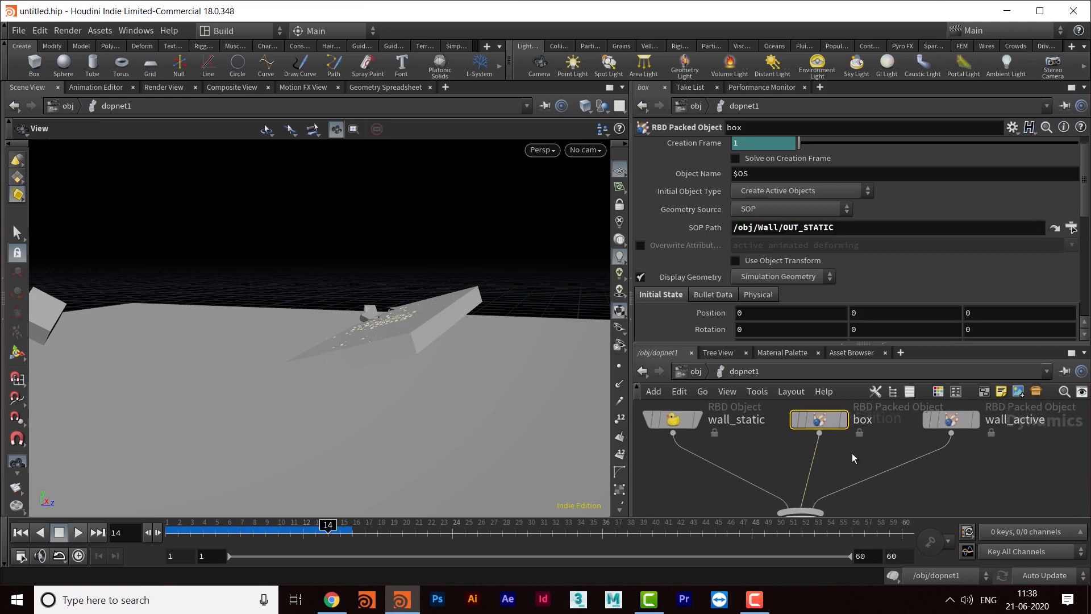
drag(788, 228, 835, 228)
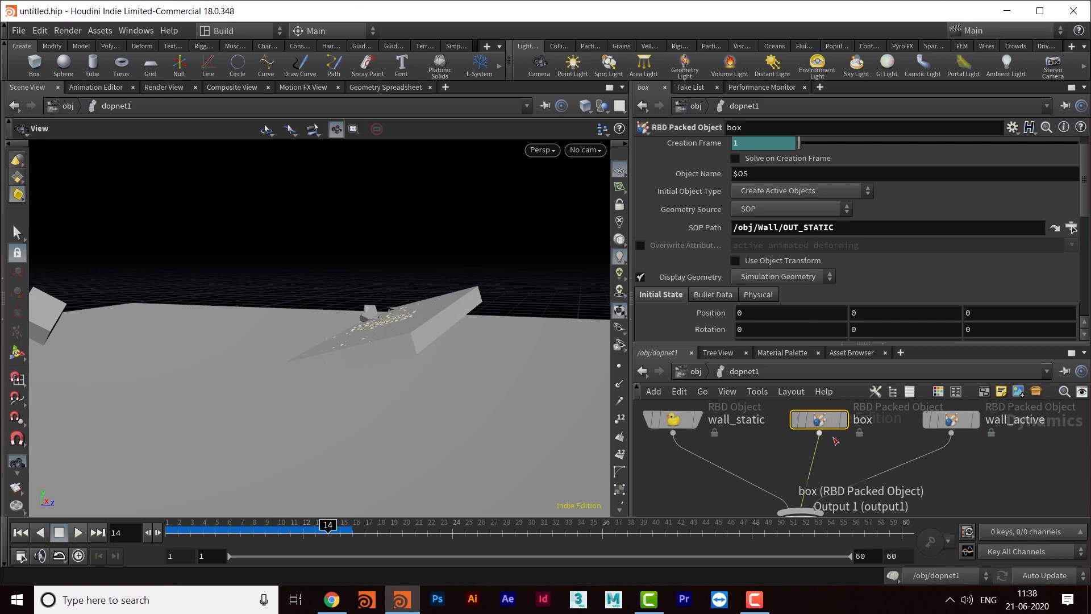
click(672, 420)
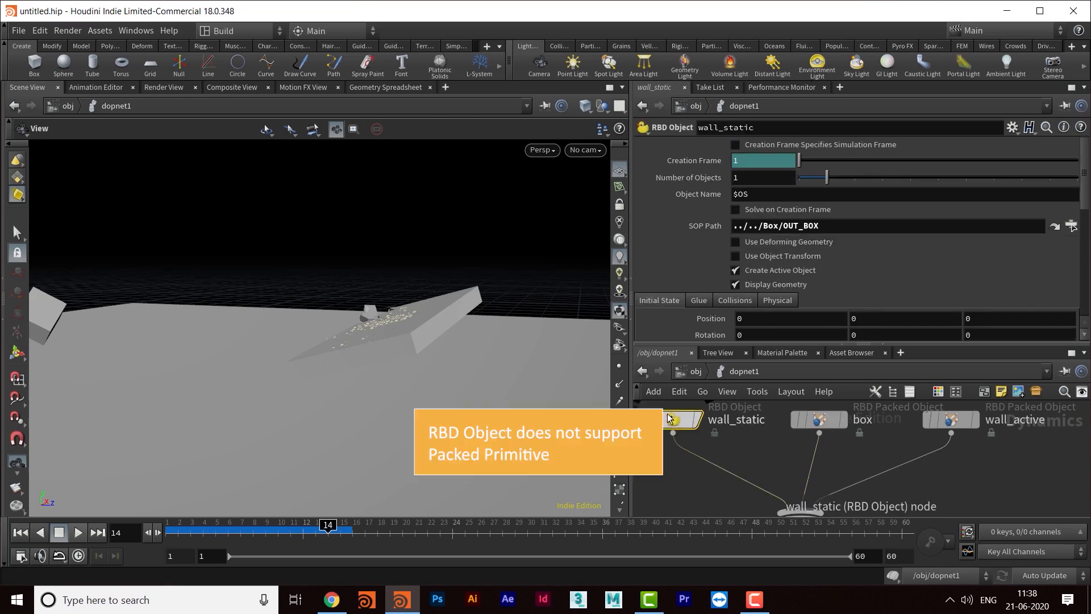
middle_drag(720, 449, 822, 475)
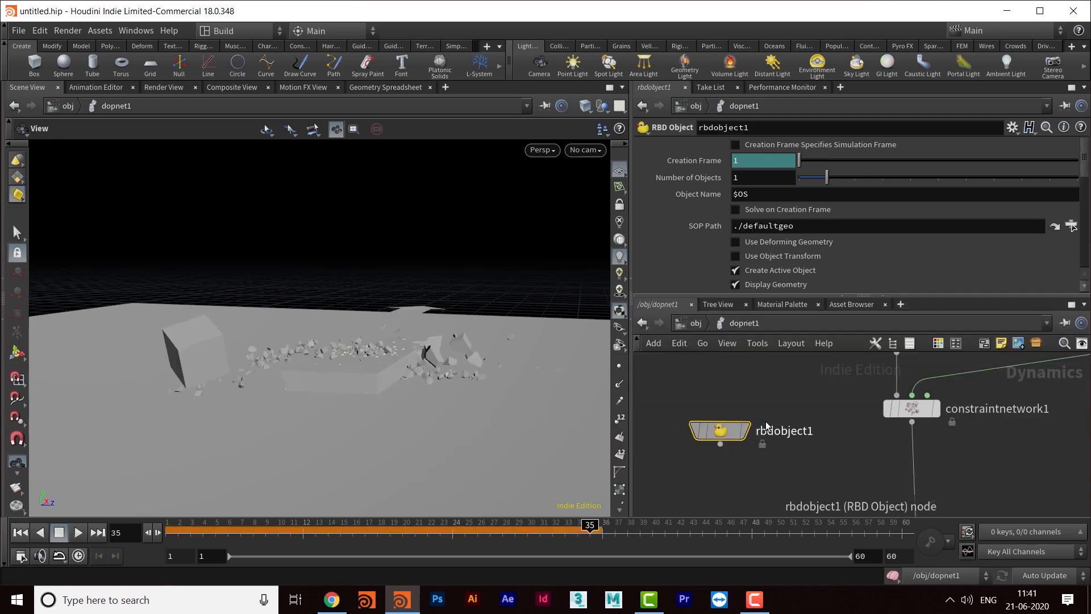
- Delete the rbdobject1 node and add an RBD Packed Object node in its place
key(Delete)
key(Tab)
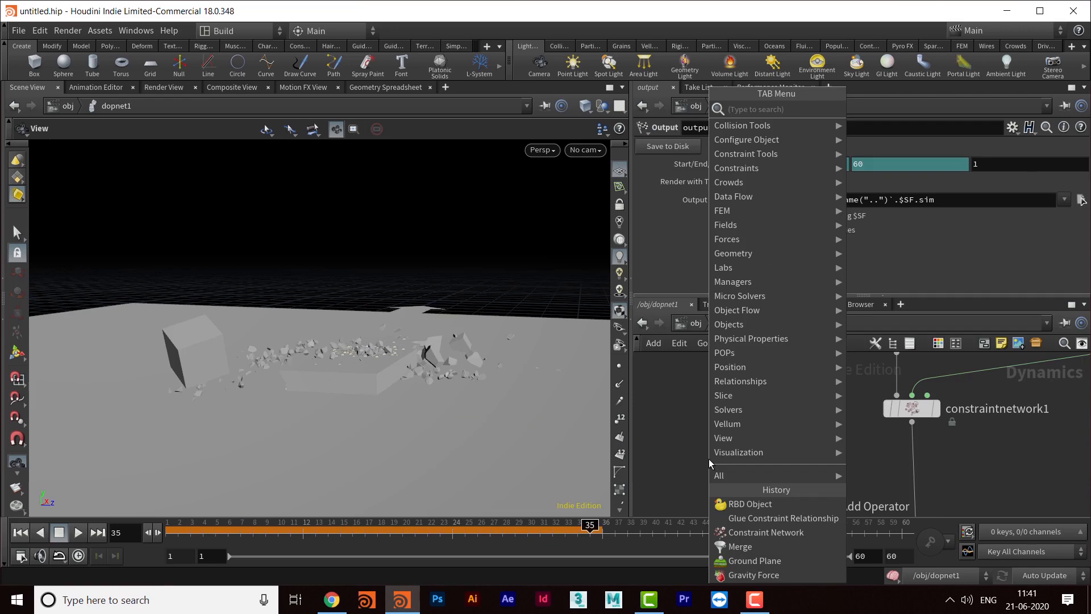
text(pack)
key(Return)
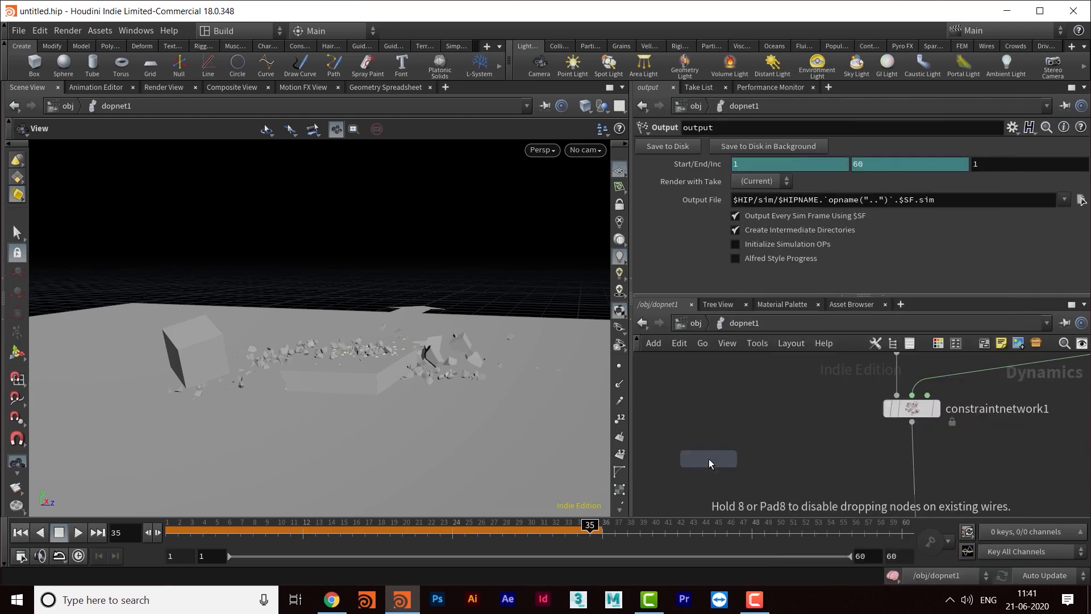
middle_drag(747, 460, 729, 444)
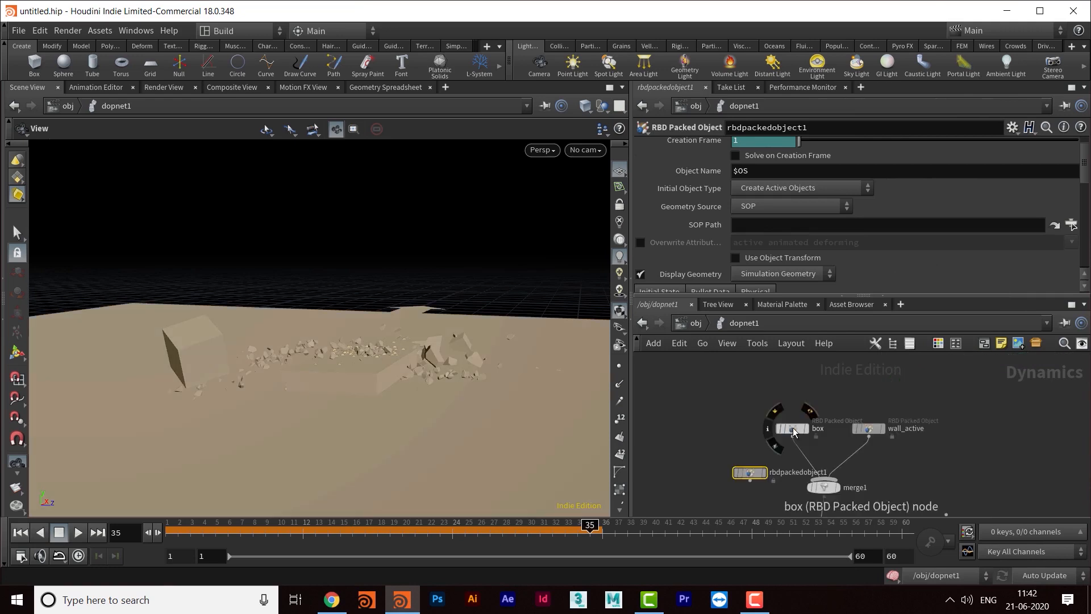
- Connect the new RBD Packed Object to merge1 and move it to first place in the merge's input order
drag(749, 475, 734, 434)
click(736, 439)
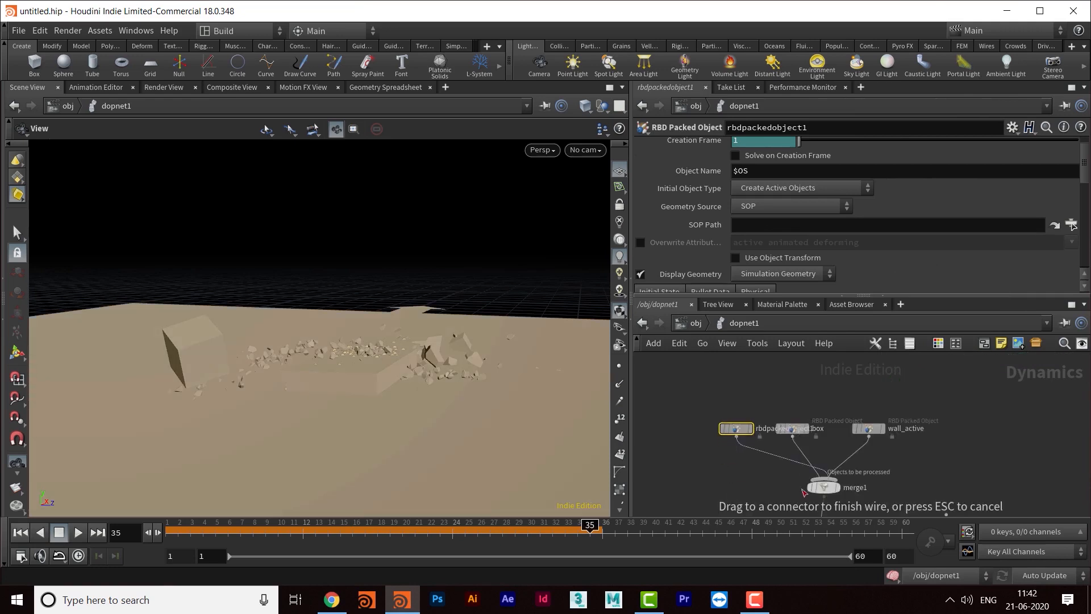
click(825, 486)
click(825, 489)
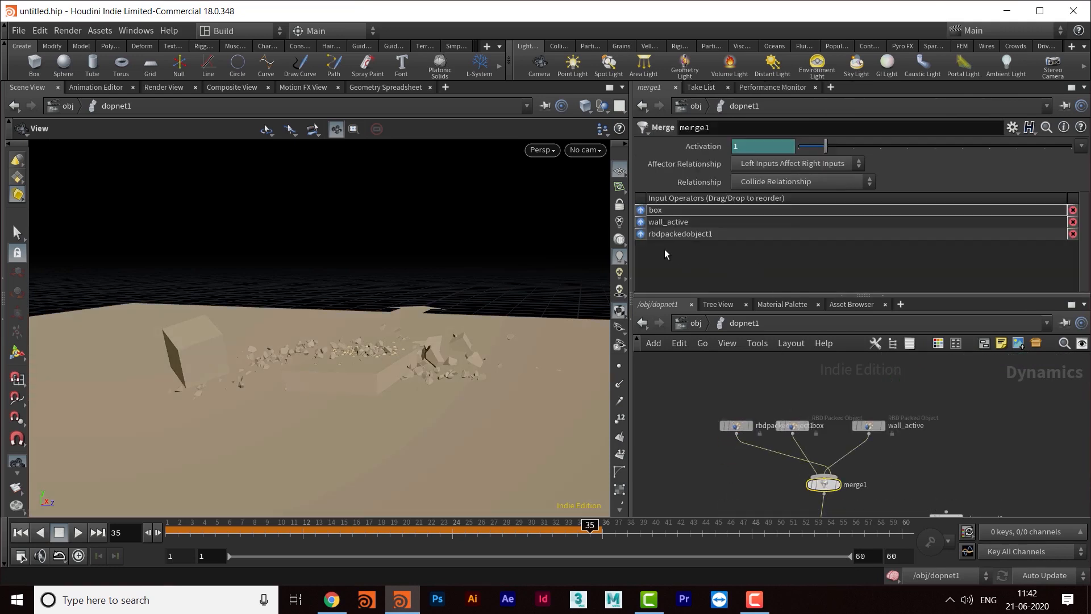
click(642, 236)
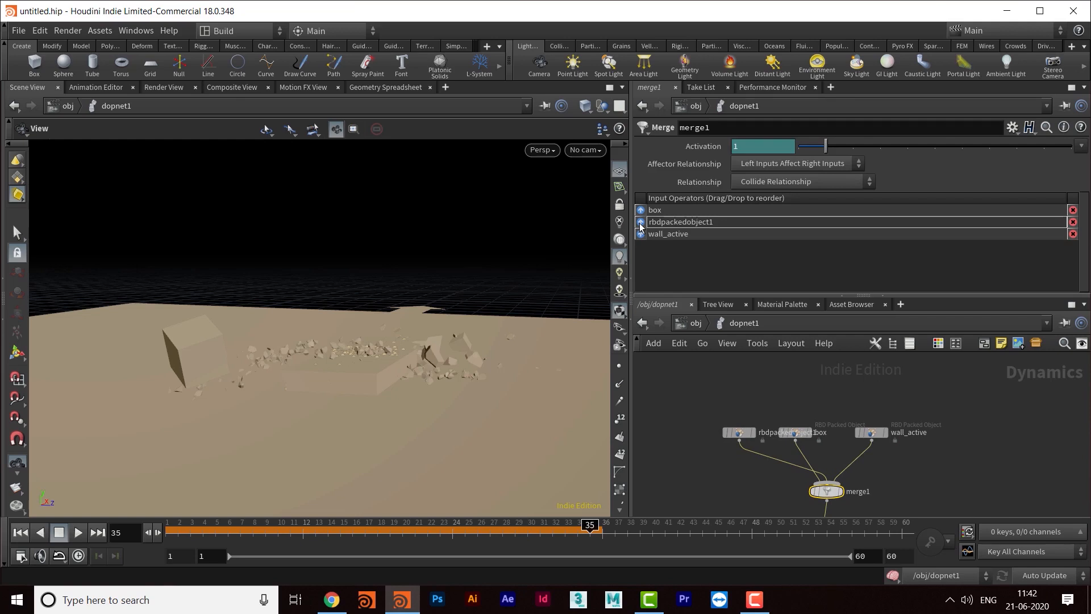
drag(641, 226, 641, 226)
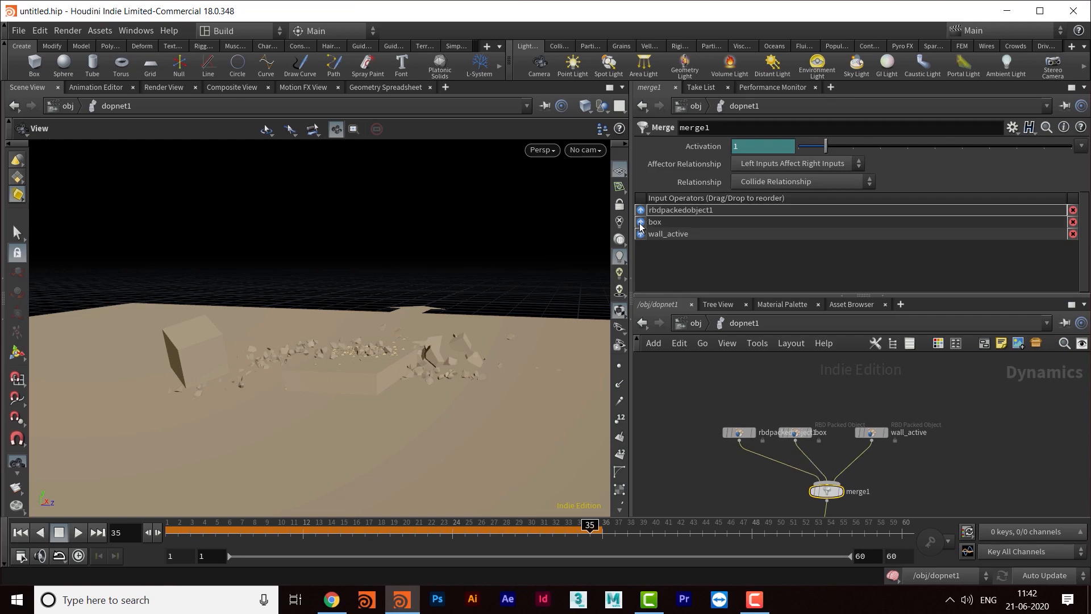
- Rename the new RBD Packed Object node as static
scroll(731, 480, up, 5)
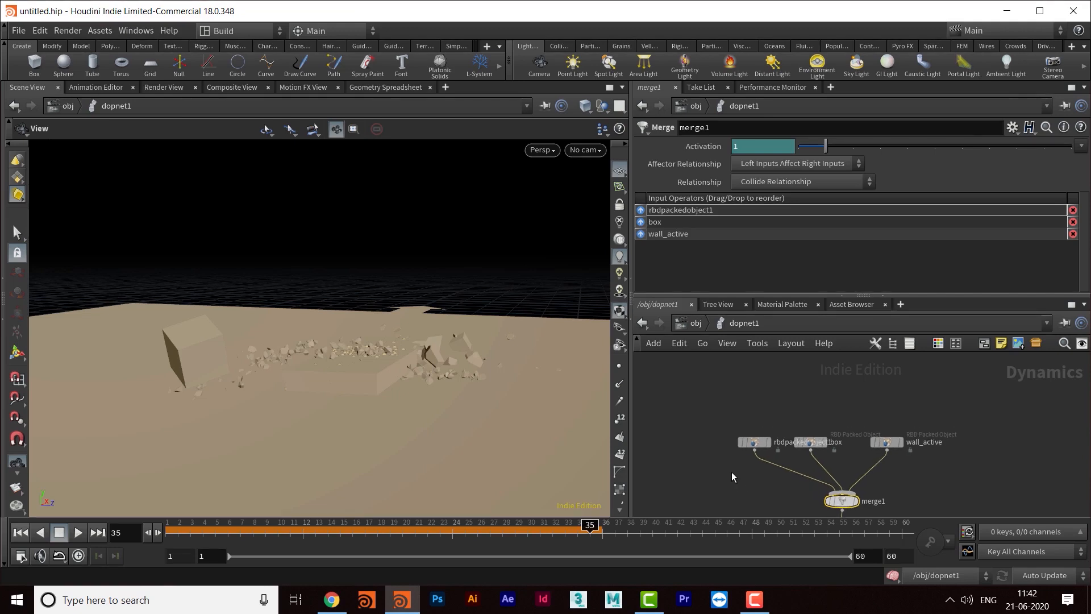
click(728, 416)
double_click(834, 415)
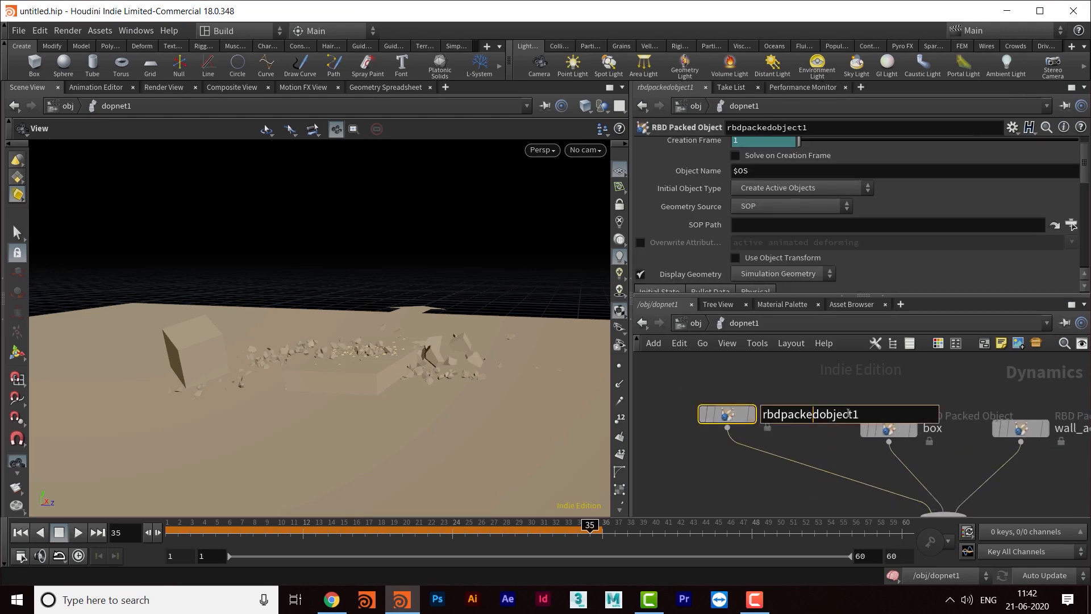
double_click(847, 414)
text(static)
key(Return)
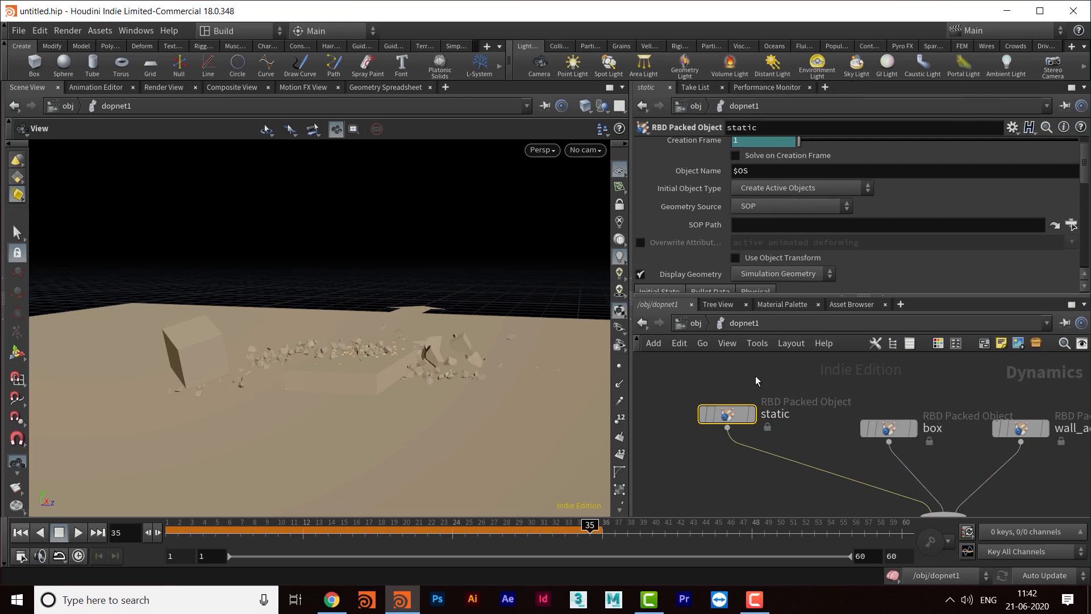
- Set the static node's initial object type to Create Static Objects and its SOP path to /obj/Wall/OUT_STATIC
click(772, 188)
click(786, 212)
middle_drag(800, 436, 766, 431)
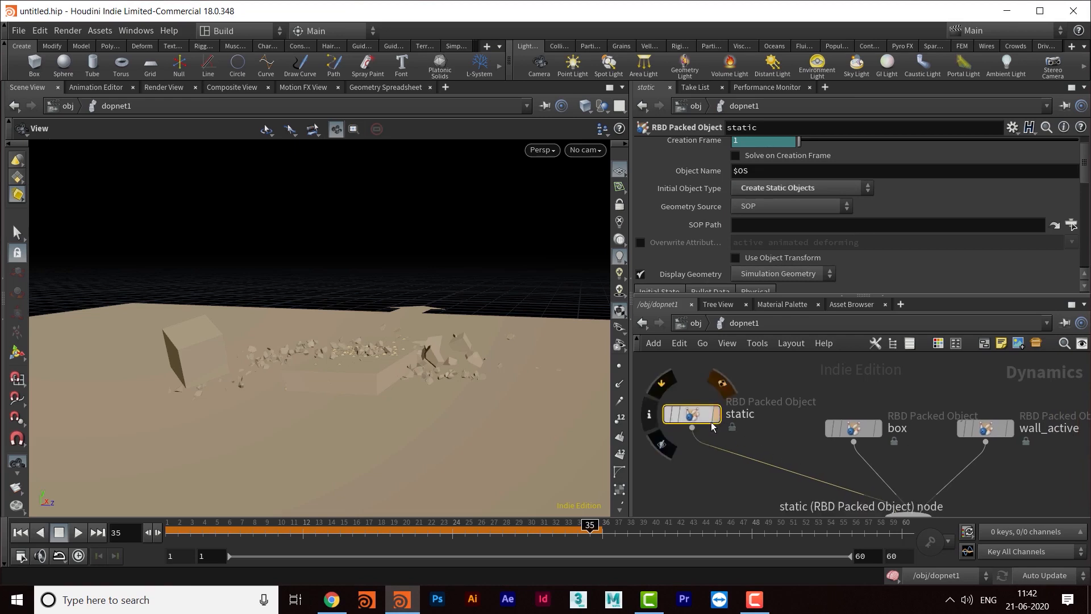
click(1071, 226)
drag(971, 104, 491, 67)
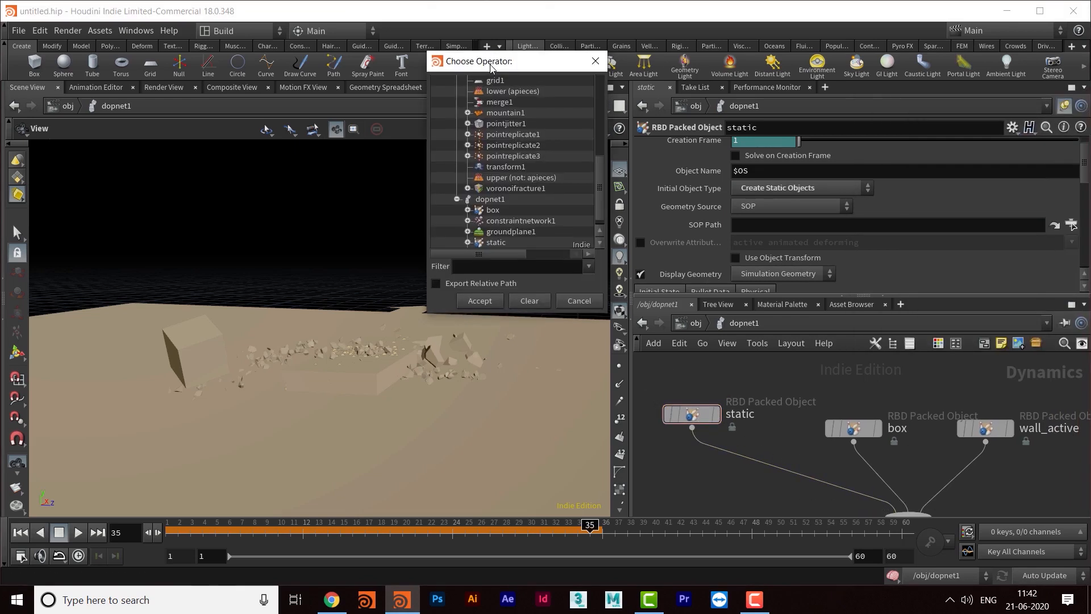
scroll(511, 193, up, 8)
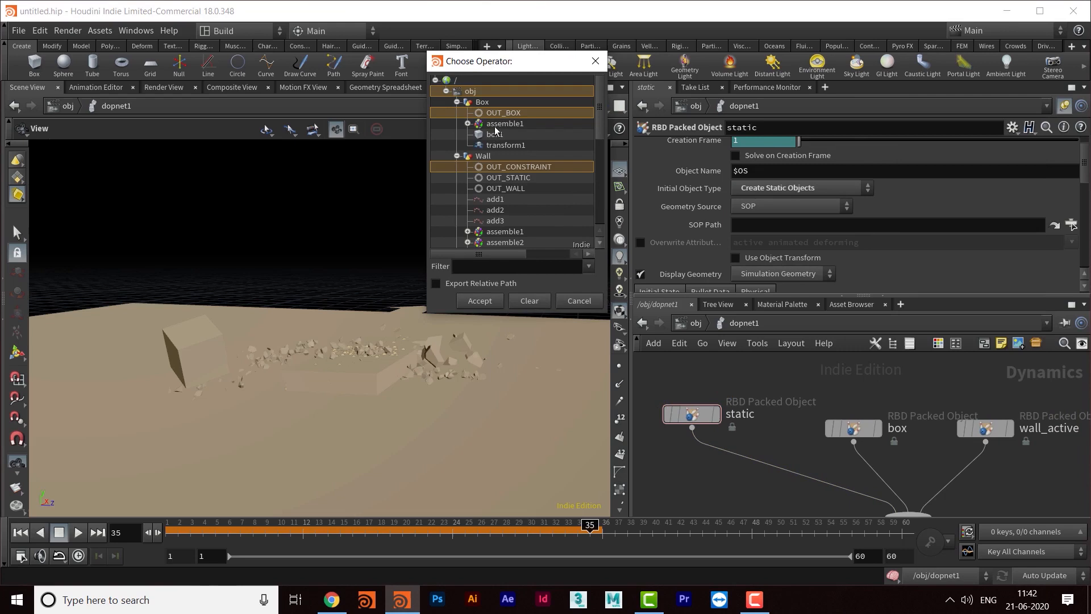
double_click(508, 178)
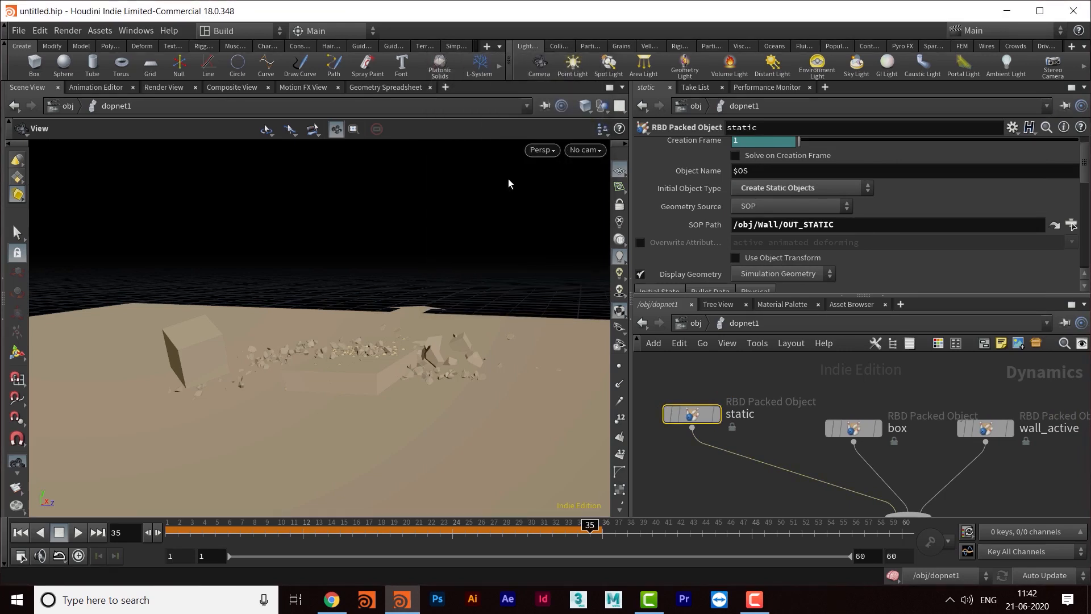
- Replay the simulation from the first frame, pause it after the impact and inspect the wall's fracture from a closer angle
click(21, 536)
click(78, 533)
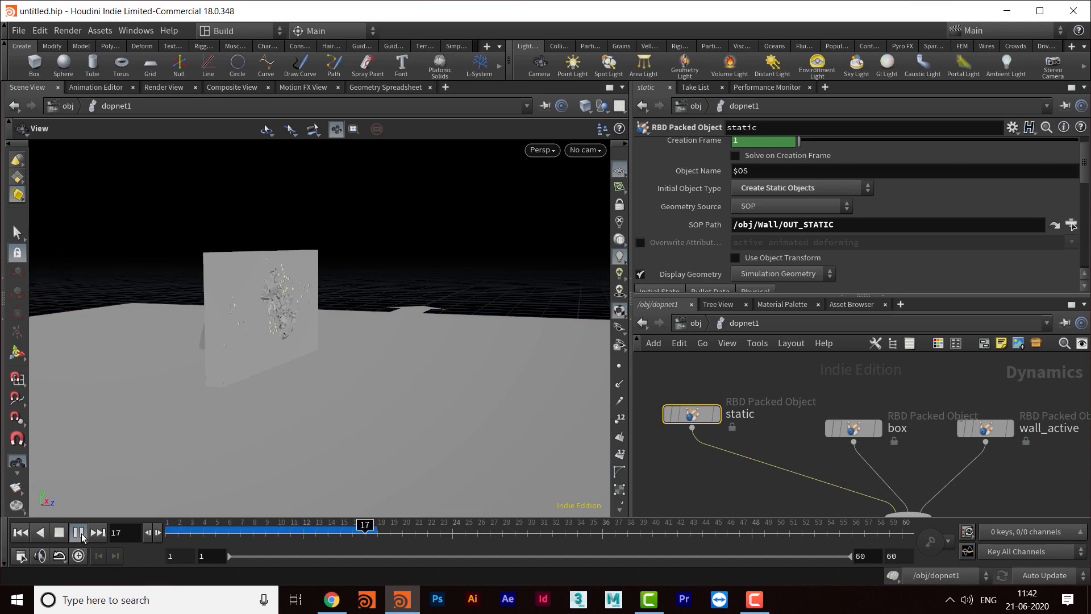
click(83, 538)
middle_drag(768, 409, 716, 392)
drag(379, 375, 421, 360)
middle_drag(397, 375, 370, 329)
drag(370, 329, 386, 375)
- Set the strength of the glueconrel1 glue constraint to 1000
middle_drag(1000, 515, 954, 373)
middle_drag(953, 438, 835, 431)
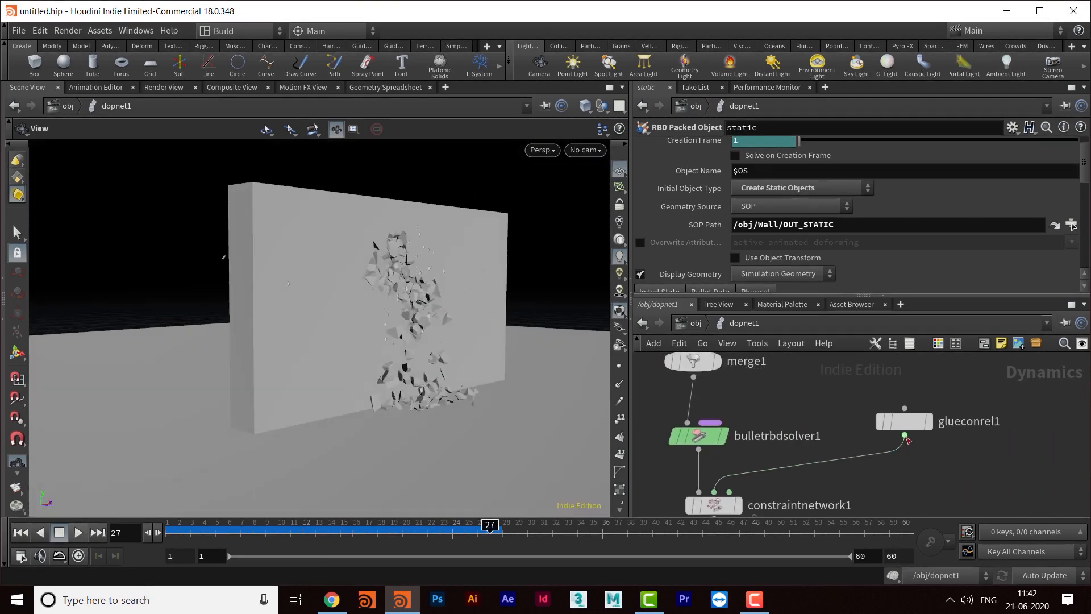
click(904, 421)
middle_drag(1000, 388, 916, 420)
drag(825, 295, 825, 391)
click(841, 167)
key(Return)
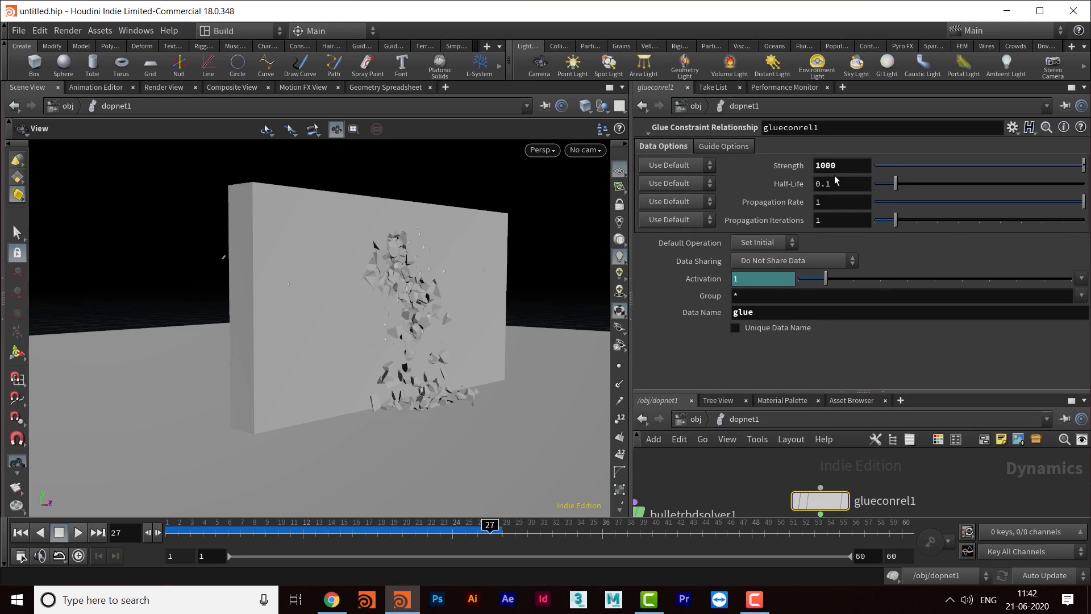
- Replay the box's impact with the new glue strength, return to the first frame and view the wall from another angle
drag(568, 338, 373, 355)
click(28, 537)
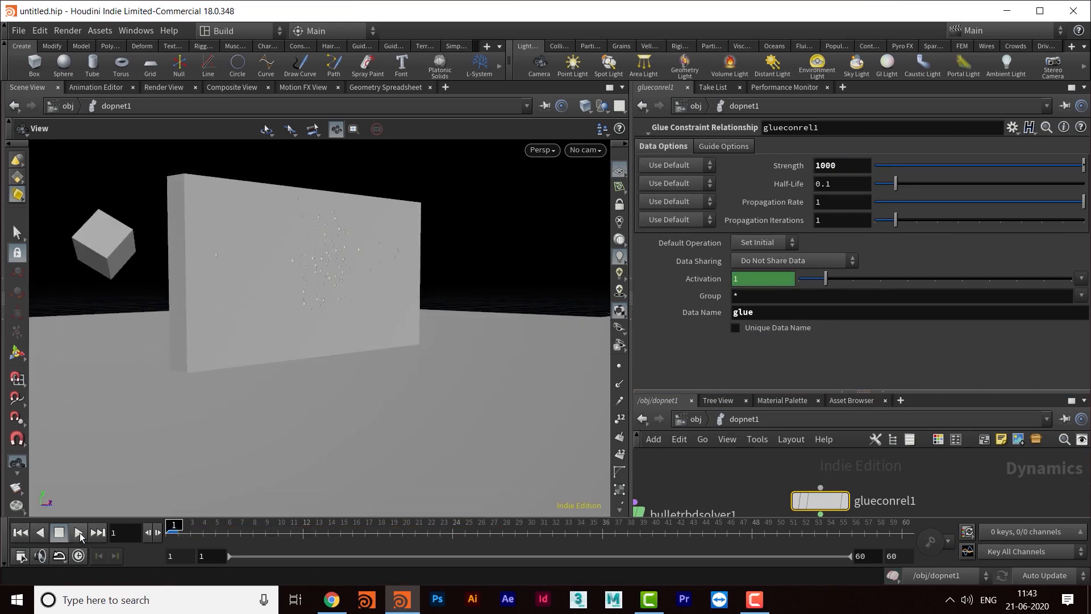
click(79, 533)
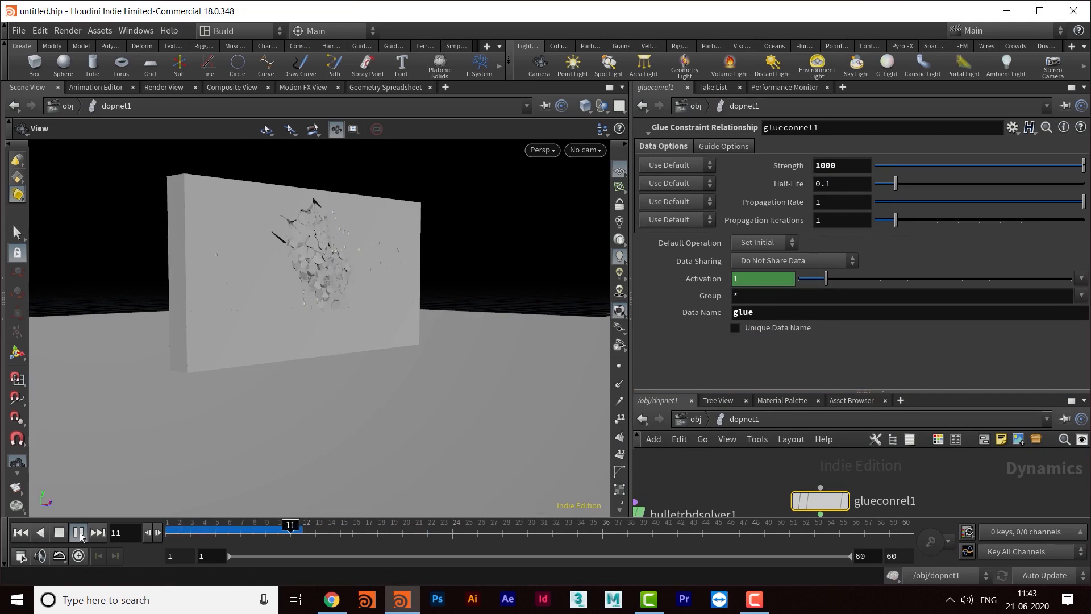
click(20, 533)
drag(321, 236, 329, 331)
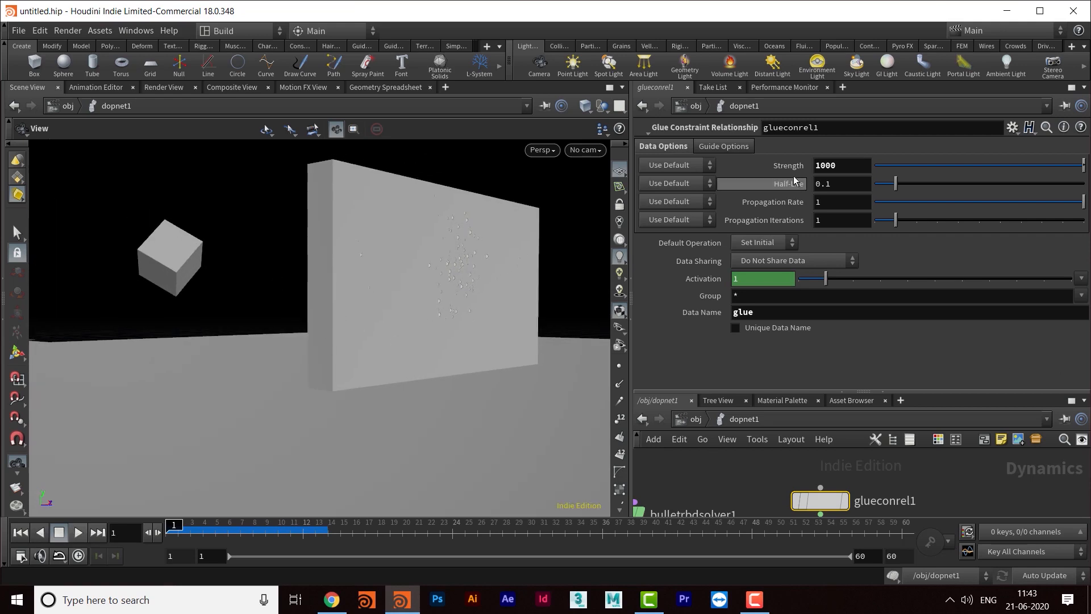
- Set the box object's initial Z velocity to 30
middle_drag(738, 469, 853, 538)
middle_drag(702, 473, 793, 506)
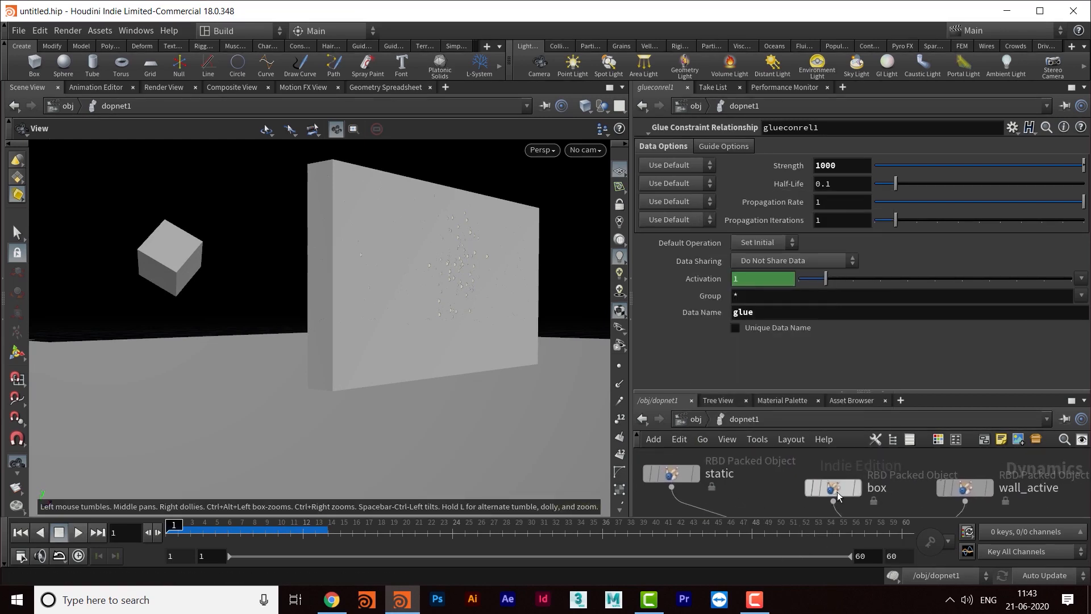
click(833, 487)
middle_drag(892, 493, 827, 469)
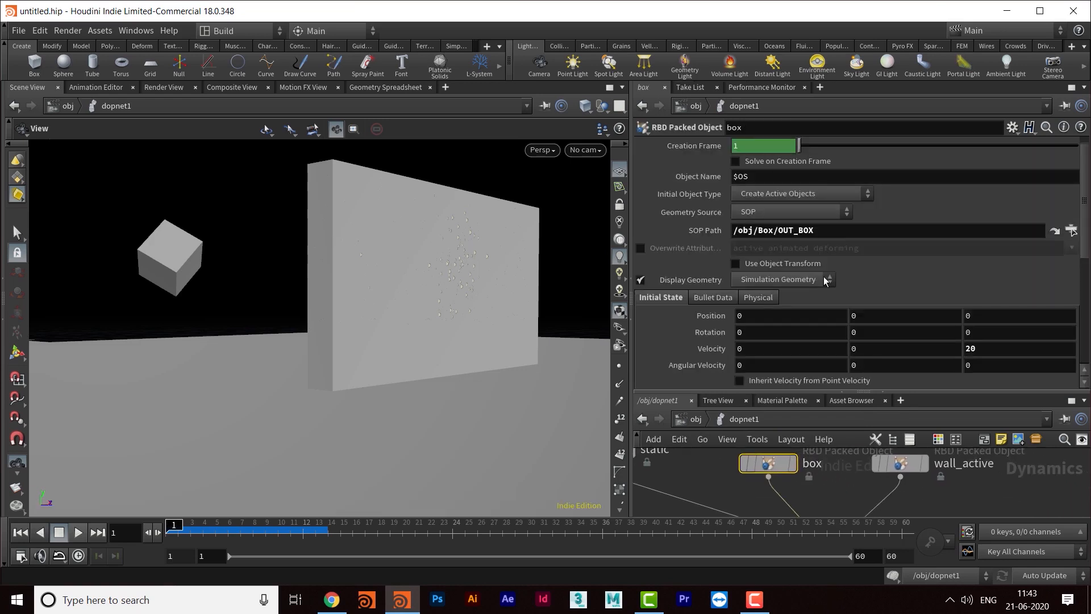
scroll(916, 293, down, 4)
click(999, 278)
text(3)
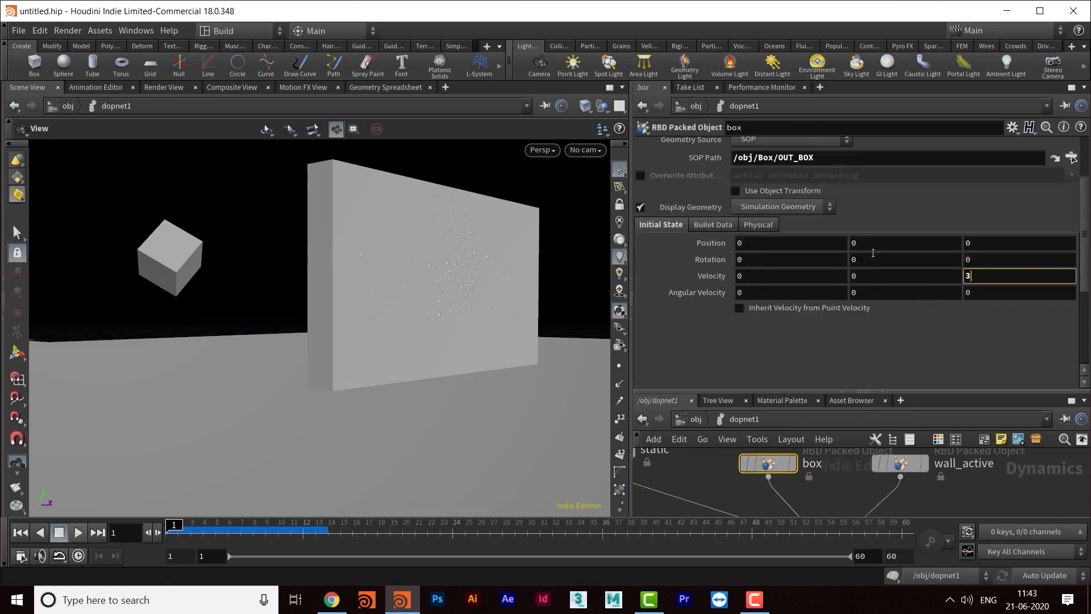
text(0)
key(Return)
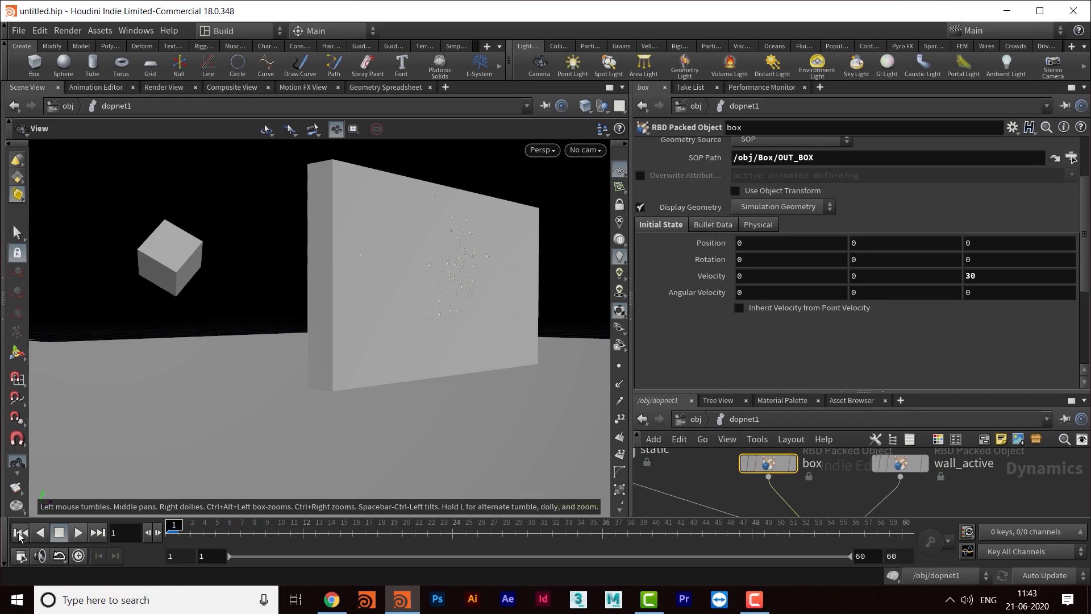
- Play the simulation with the faster box and inspect the broken wall and debris from different angles
click(79, 534)
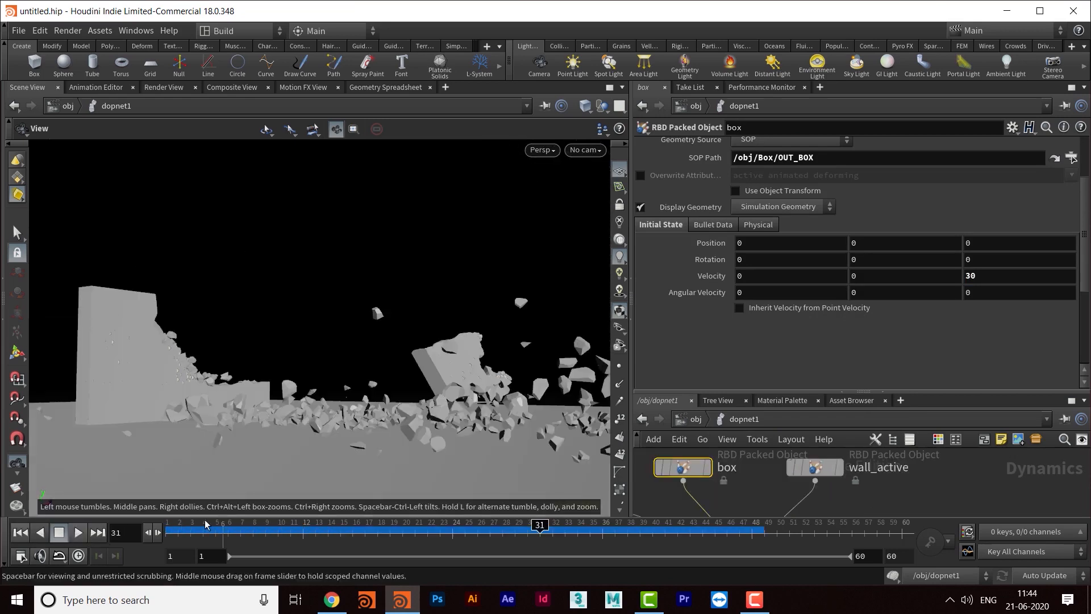
drag(388, 387, 323, 398)
drag(313, 363, 466, 369)
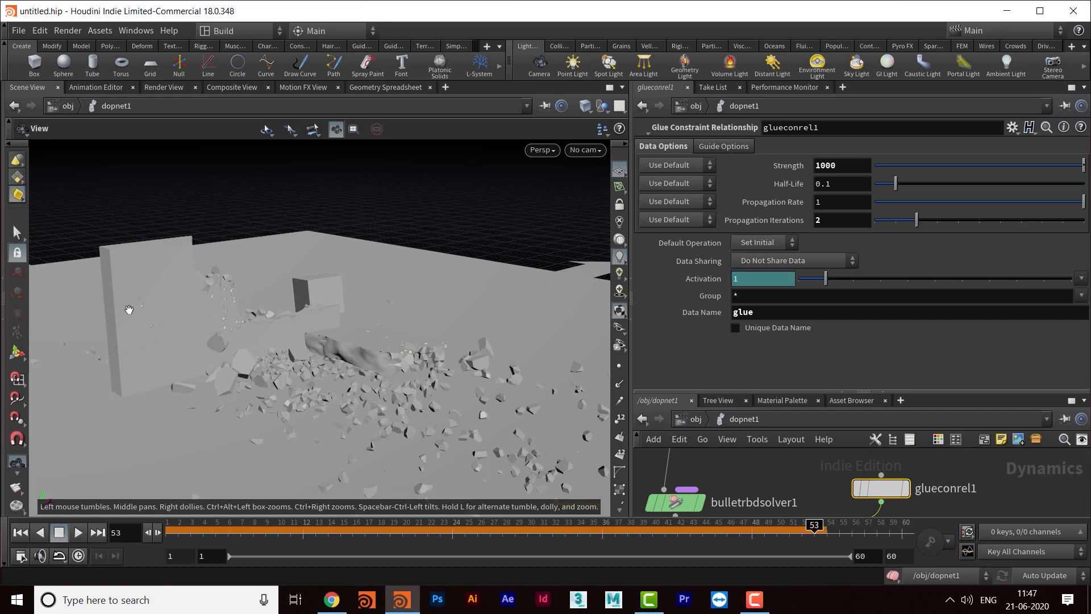
- Replay the box's impact from the first frame and inspect the broken wall and scattered debris from both sides
click(20, 533)
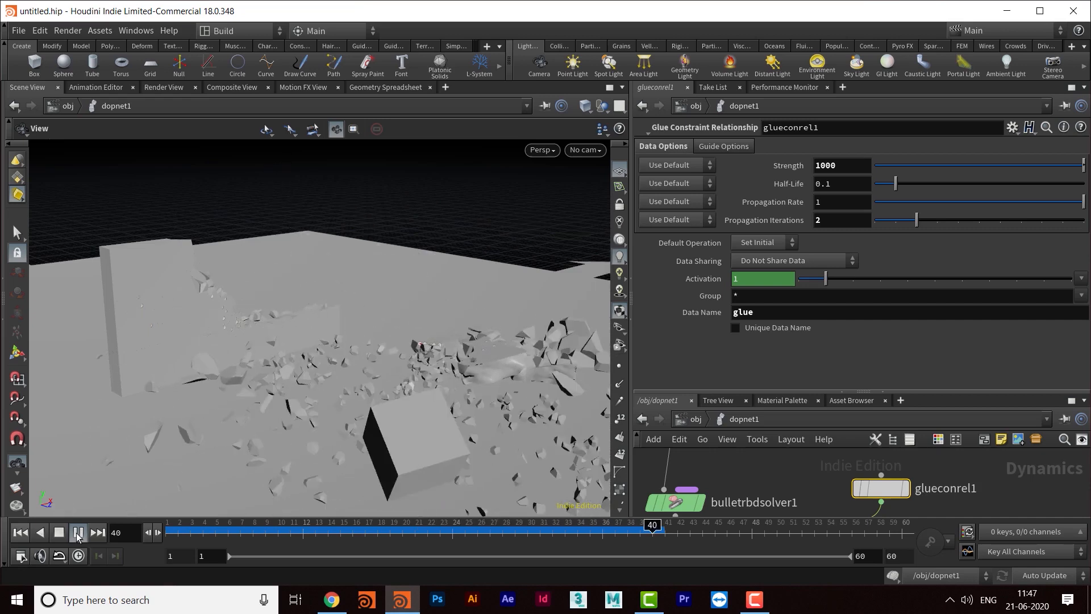
click(77, 534)
drag(177, 442, 217, 420)
right_drag(216, 420, 275, 407)
middle_drag(275, 407, 368, 396)
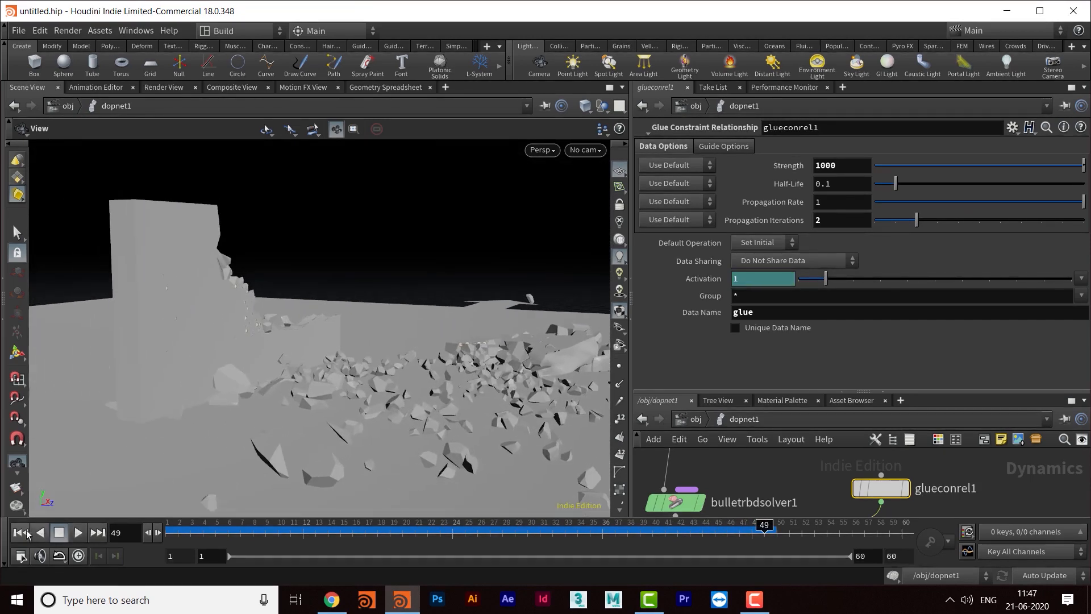
click(78, 533)
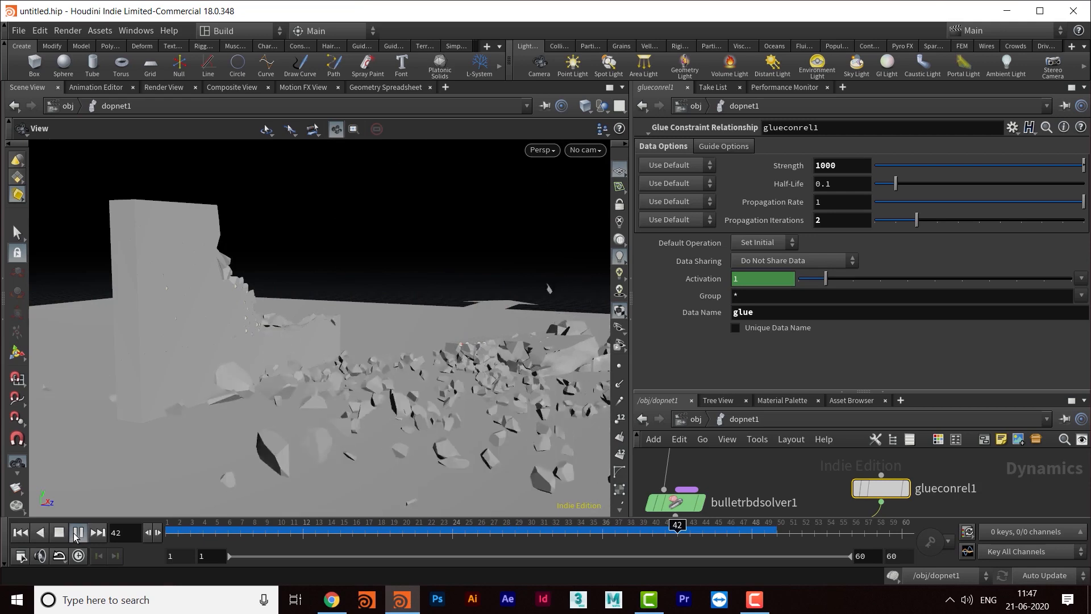
click(77, 536)
drag(353, 367, 312, 375)
scroll(268, 384, up, 3)
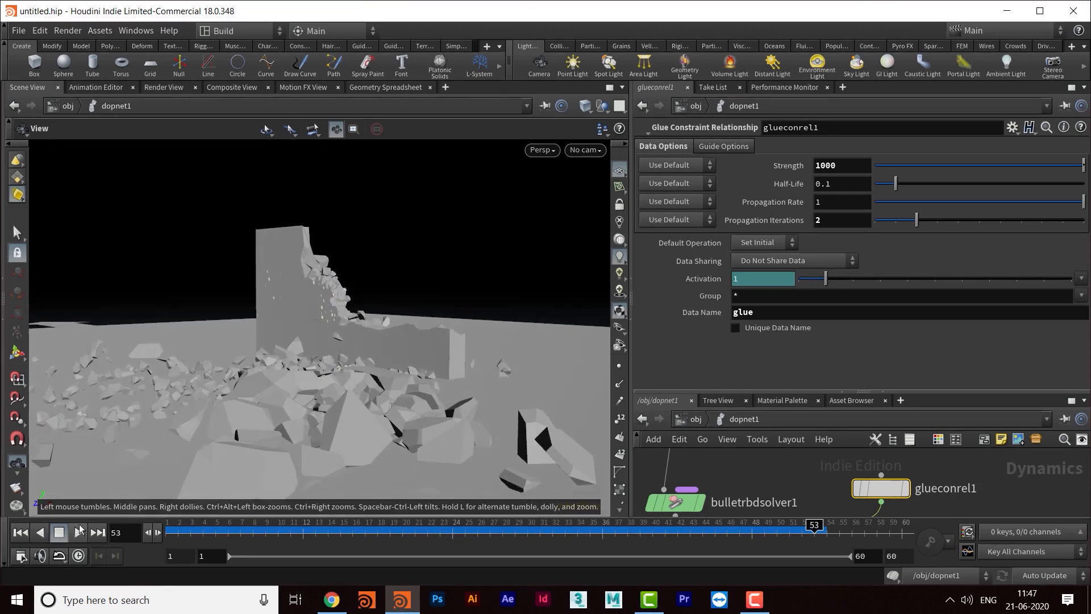
- Play the collision again in short runs, examine the wall's broken edge up close, and return to the first frame
click(78, 532)
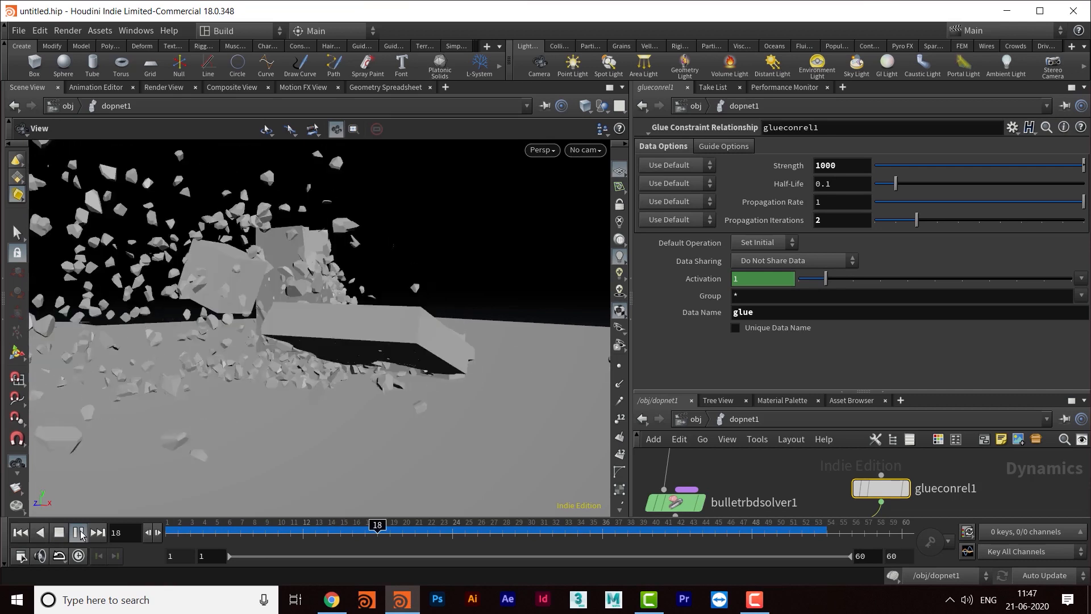
click(82, 534)
drag(227, 355, 277, 338)
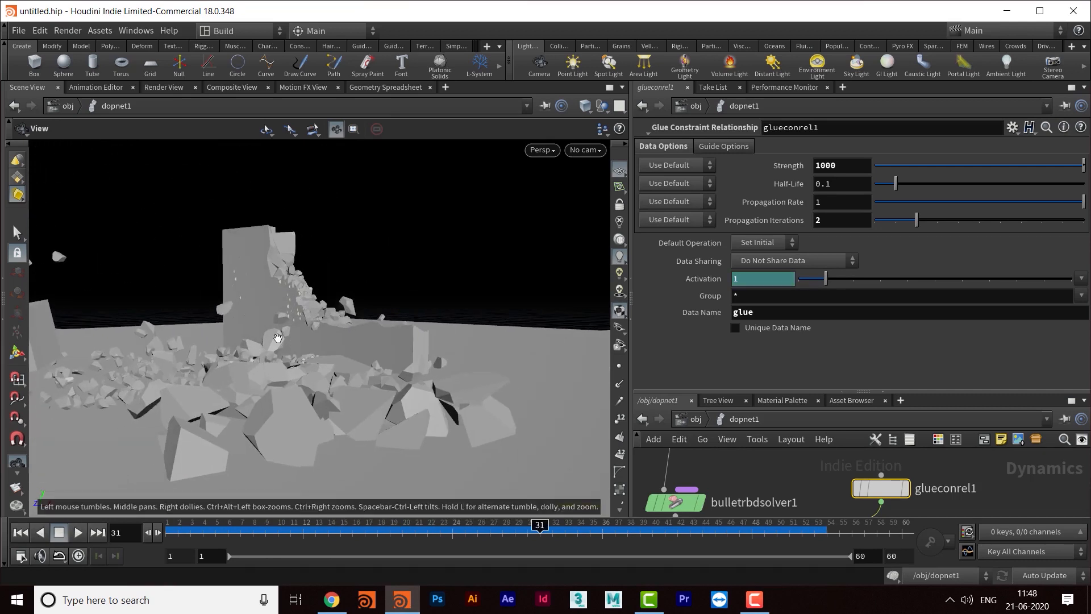
click(20, 532)
click(78, 532)
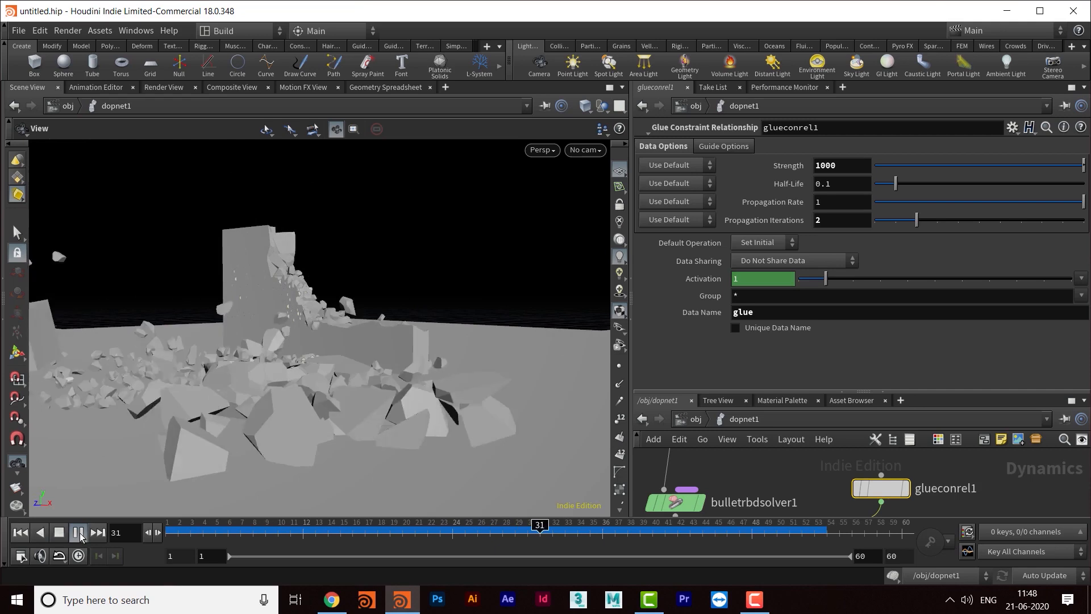
click(79, 536)
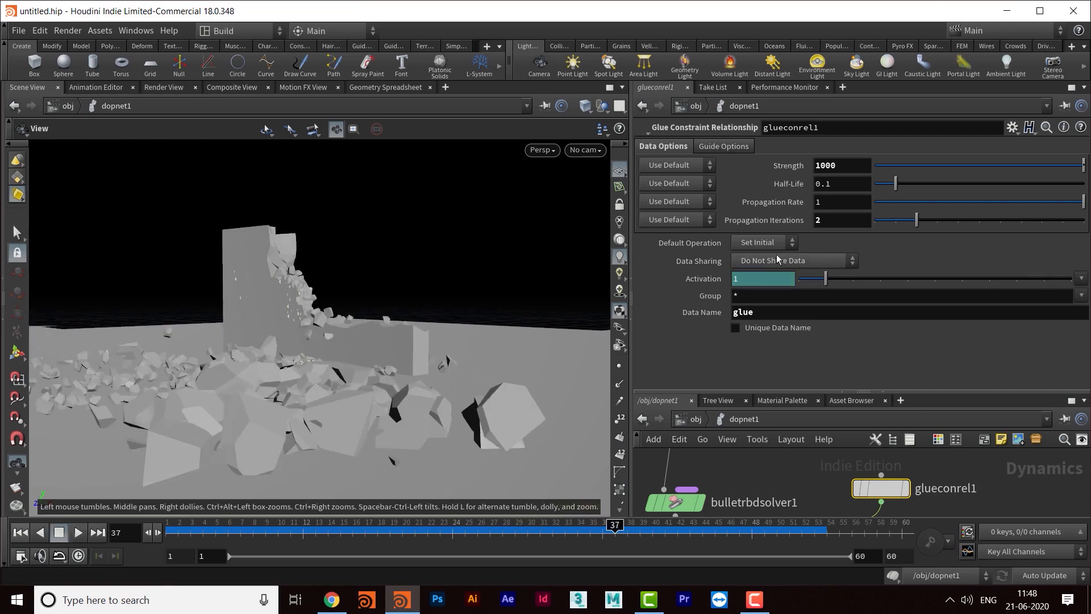
key(Return)
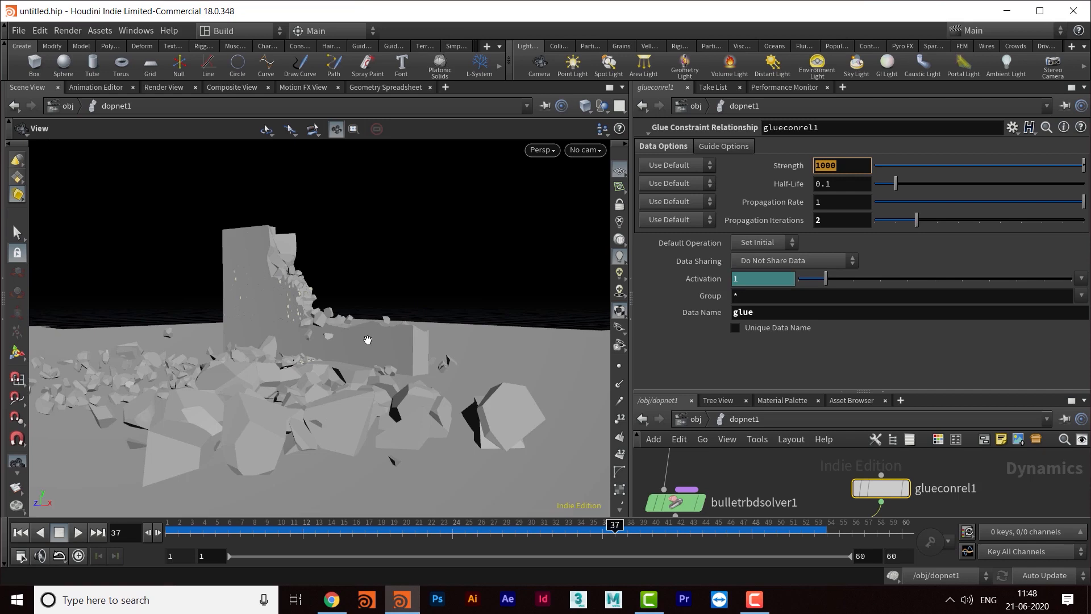
click(20, 533)
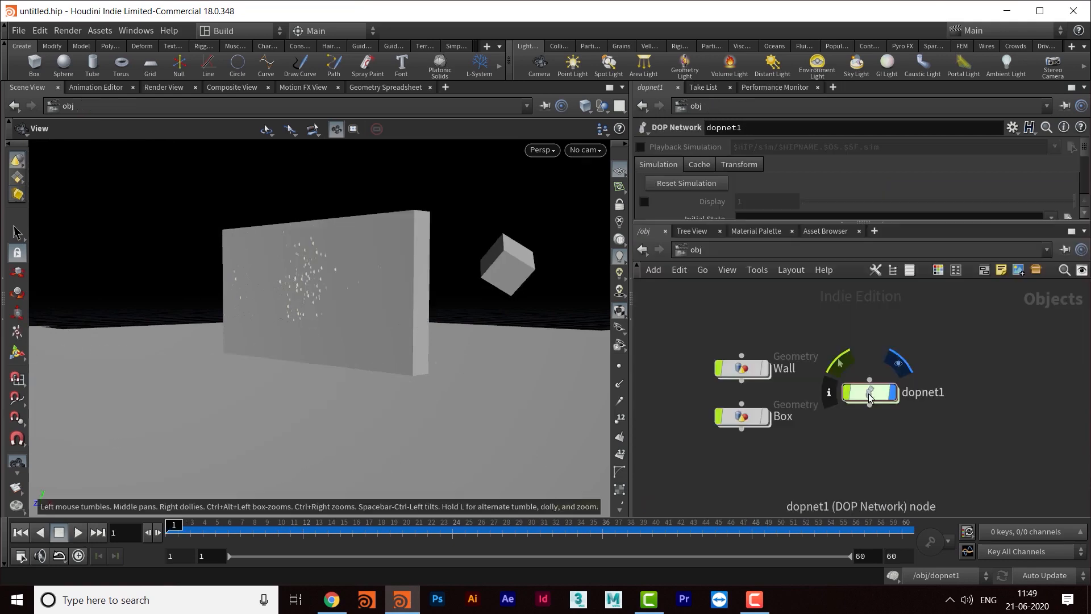
- Inside dopnet1, turn off the guide geometry display of the constraintnetwork1 node
double_click(870, 392)
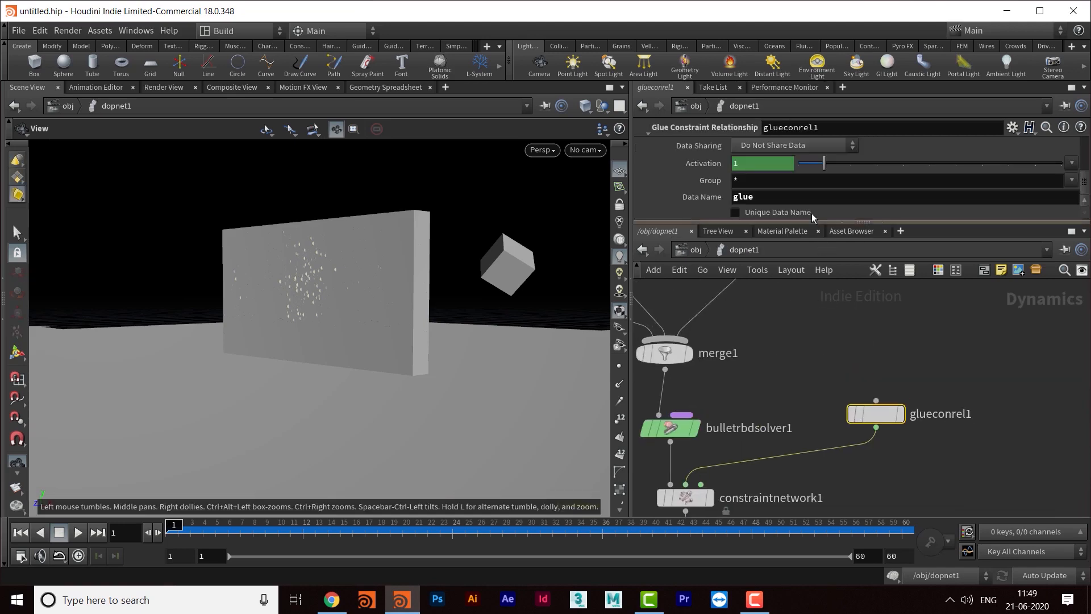
drag(809, 223, 809, 333)
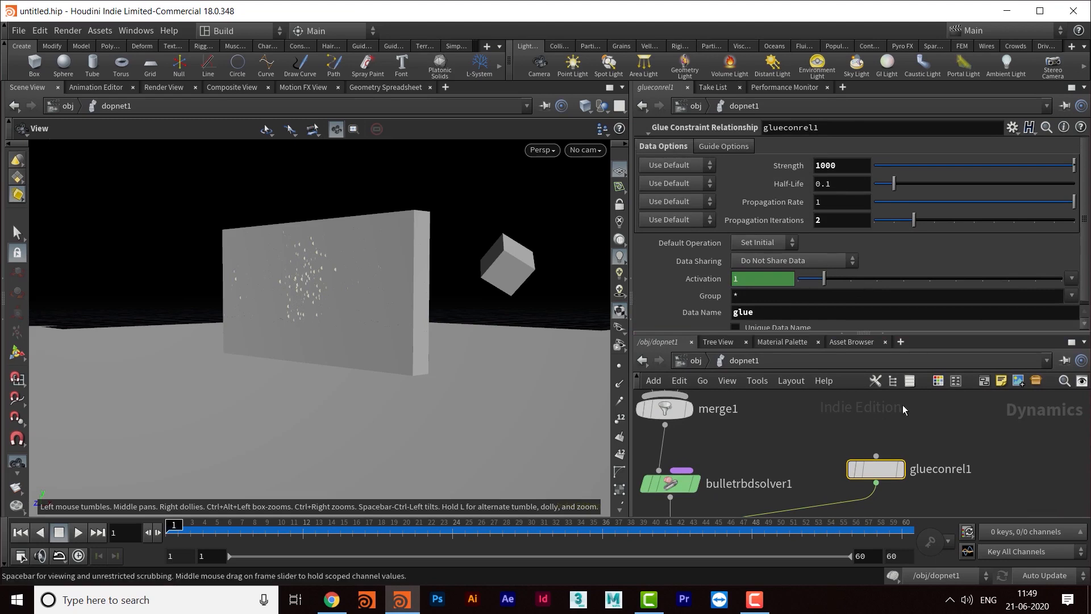
middle_drag(875, 383, 998, 314)
click(809, 487)
middle_drag(880, 394, 812, 432)
click(724, 147)
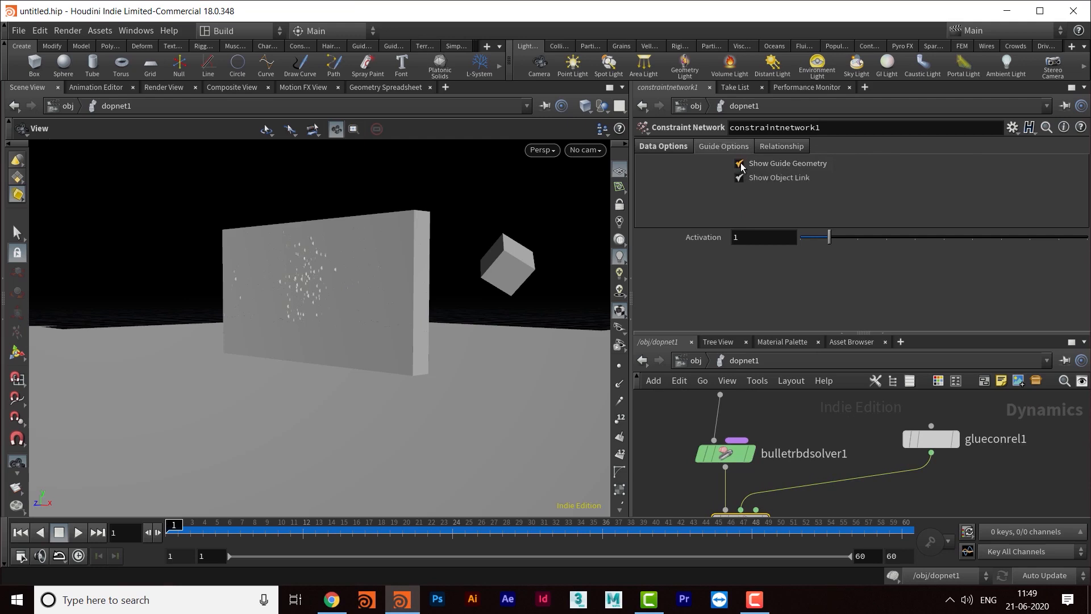
middle_drag(865, 458, 857, 436)
click(664, 147)
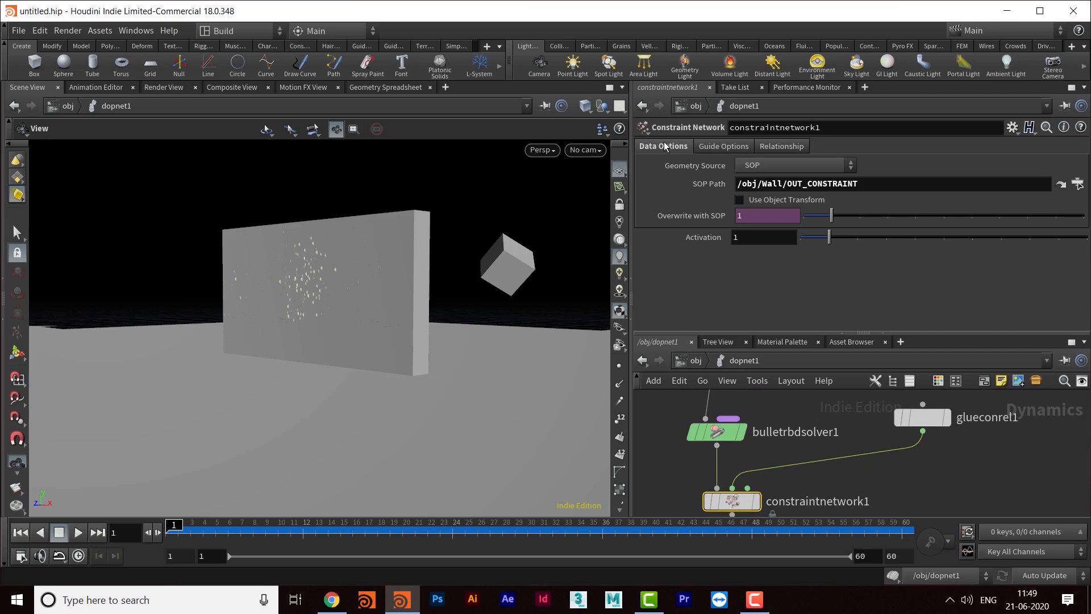
click(730, 147)
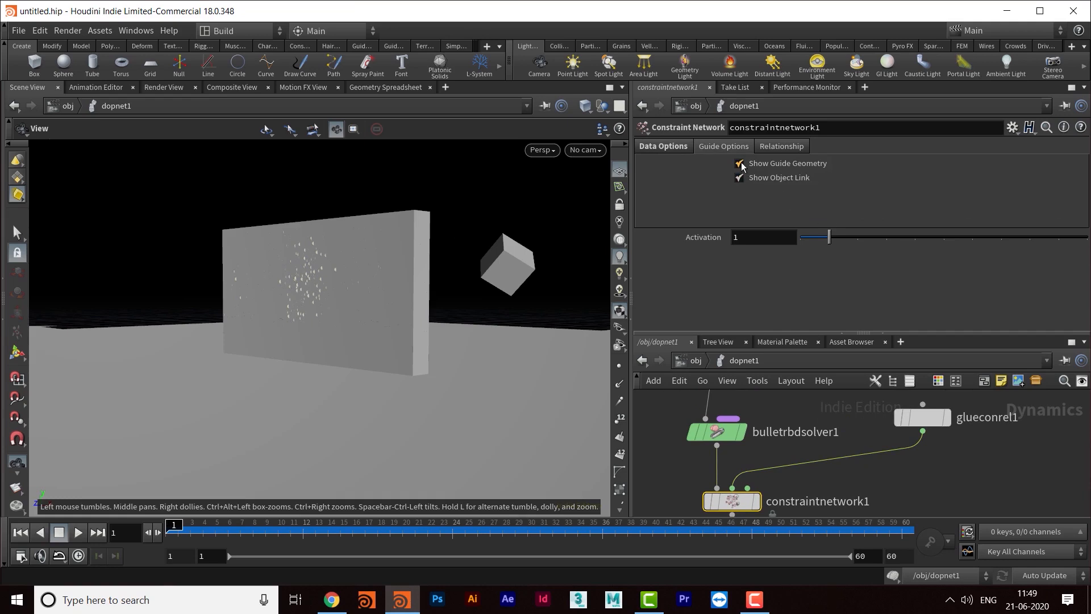
click(739, 164)
drag(376, 379, 317, 351)
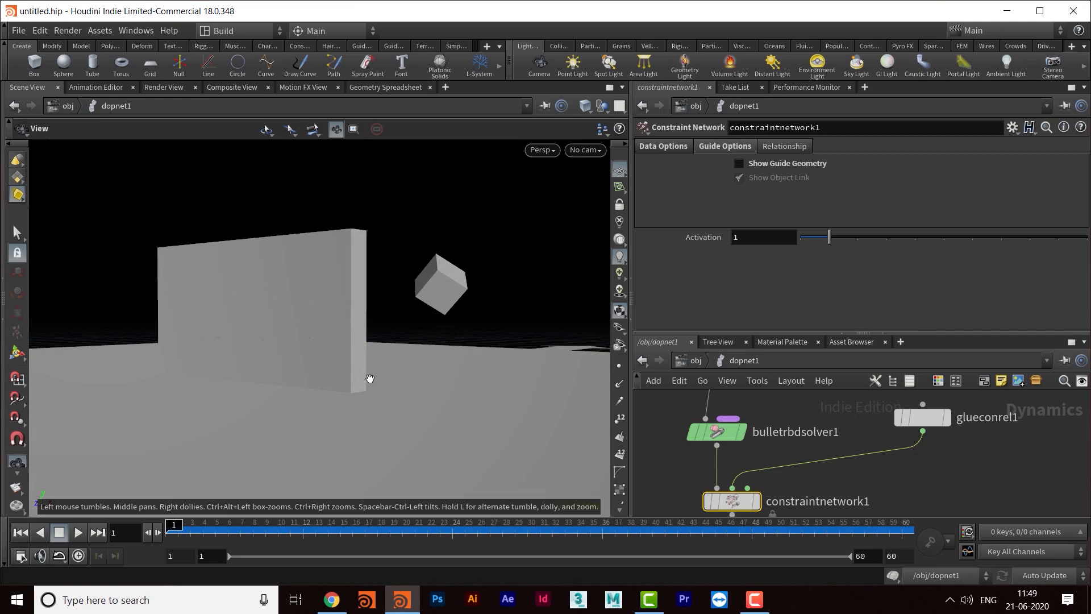
- Enlarge the scene view to full size, frame the wall and box, and play the final simulation
key(ctrl+b)
right_drag(602, 345, 545, 375)
middle_drag(569, 370, 542, 361)
right_drag(563, 364, 541, 376)
middle_drag(542, 376, 553, 371)
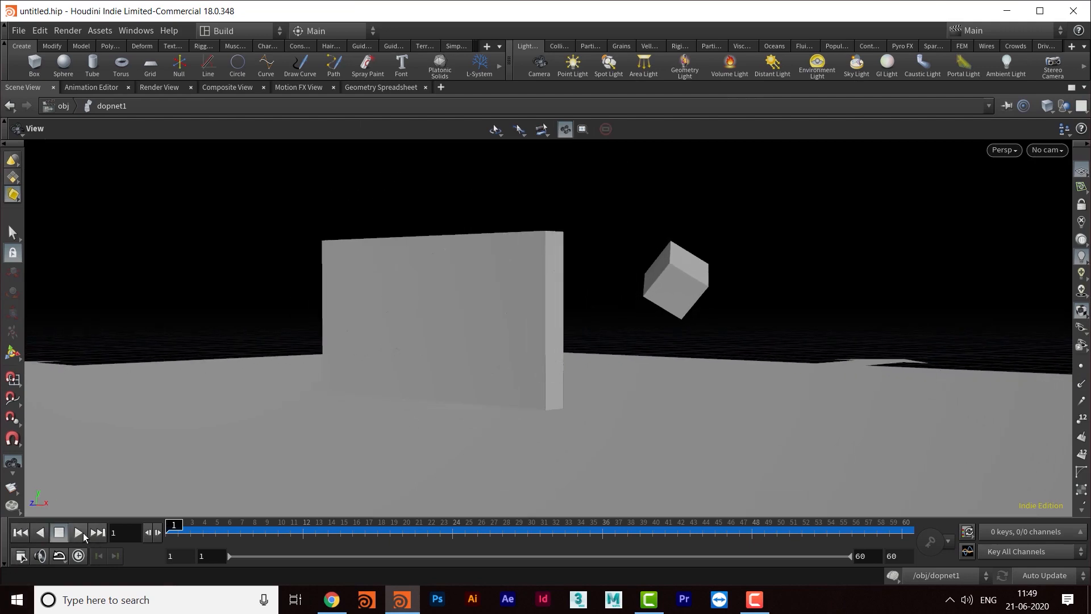
click(79, 532)
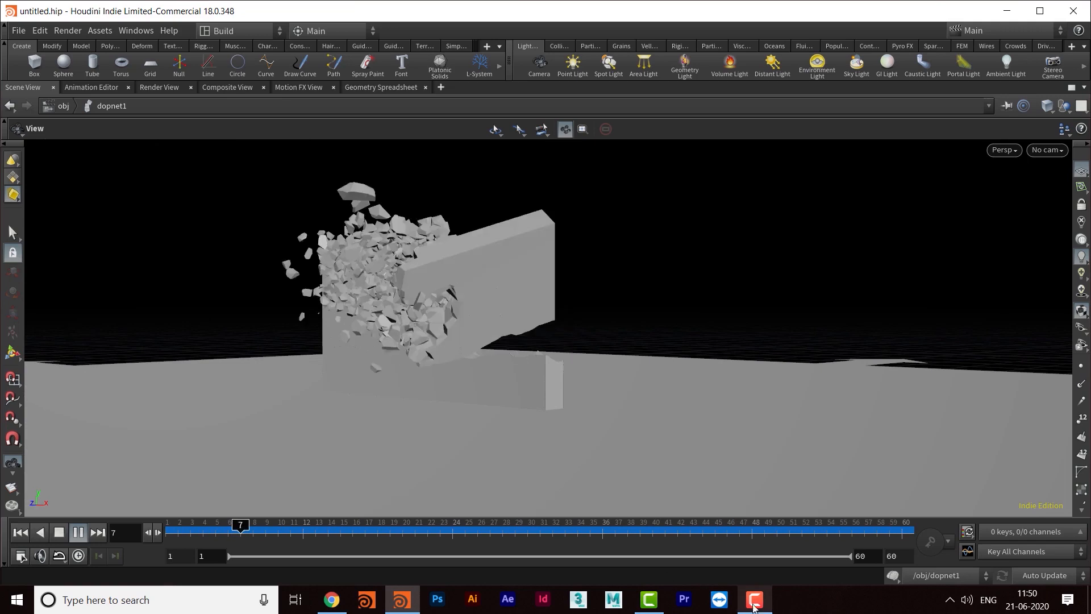
click(754, 601)
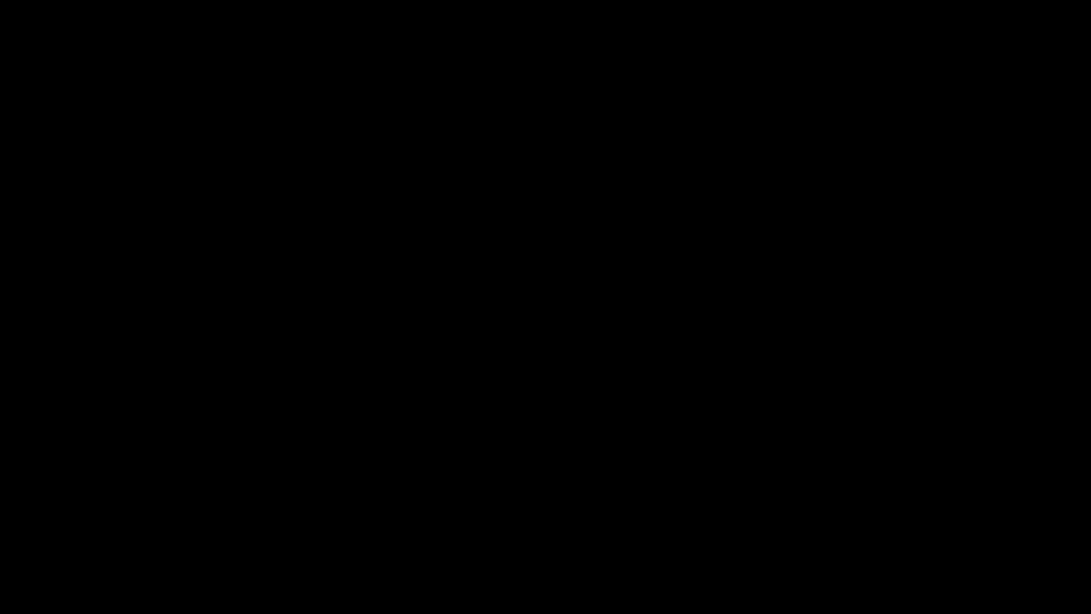